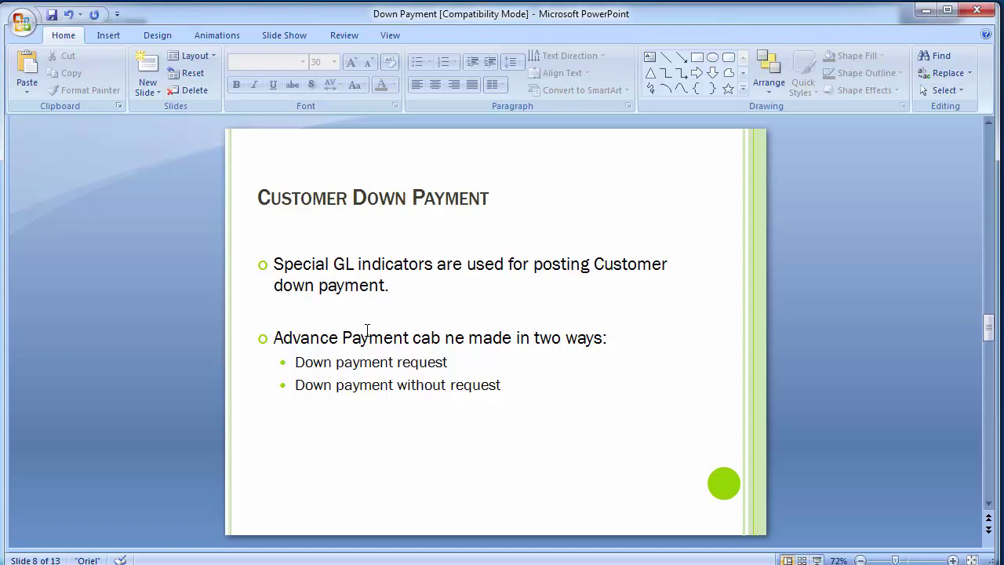
Fix the typo 'cab ne' to 'can be' on slide 8, then go to slide 9
left_click(430, 338)
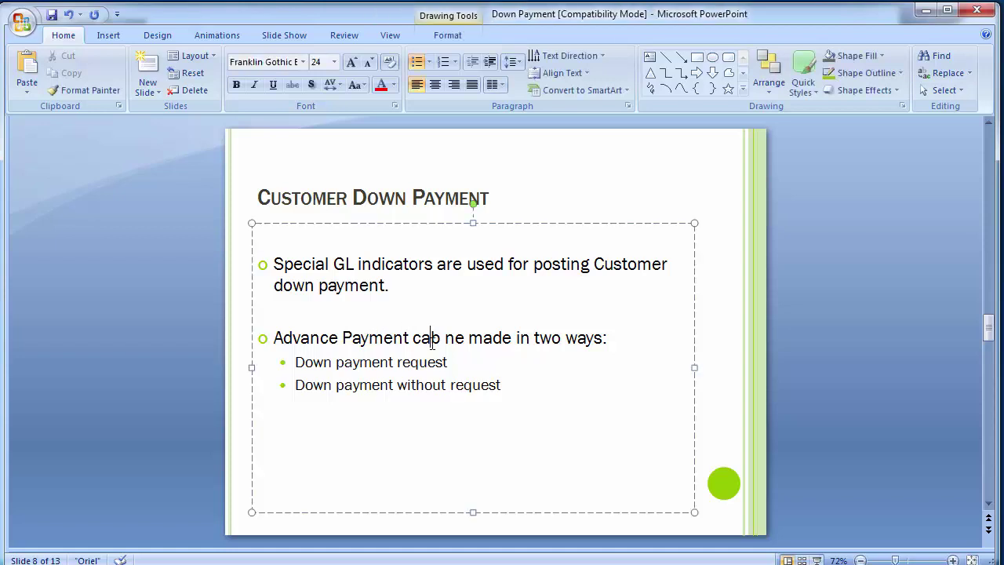
key("Delete")
key("Delete")
type("n")
key("Right")
key("BackSpace")
type("b")
left_click(470, 443)
left_click(197, 323)
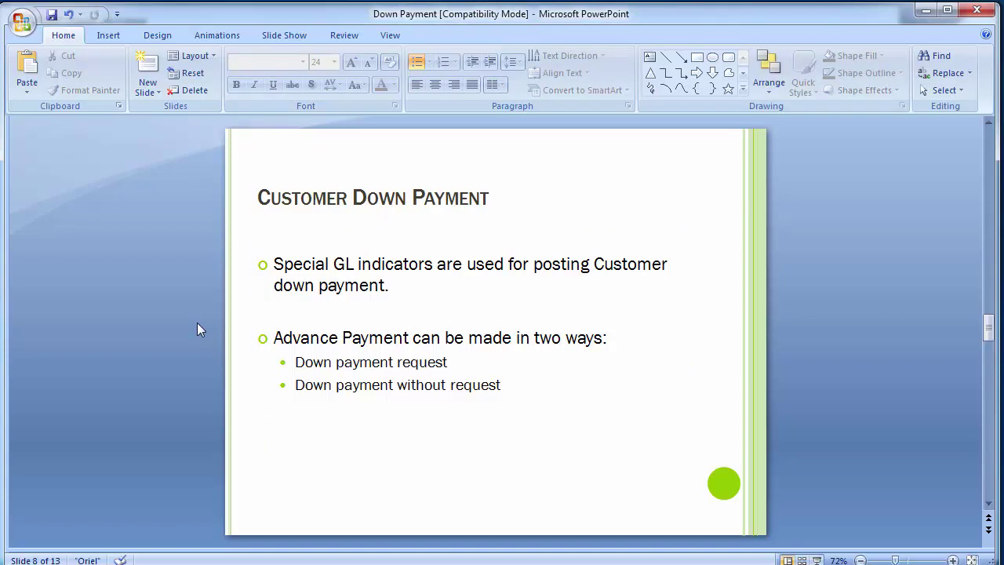
scroll(197, 323, "down", 1)
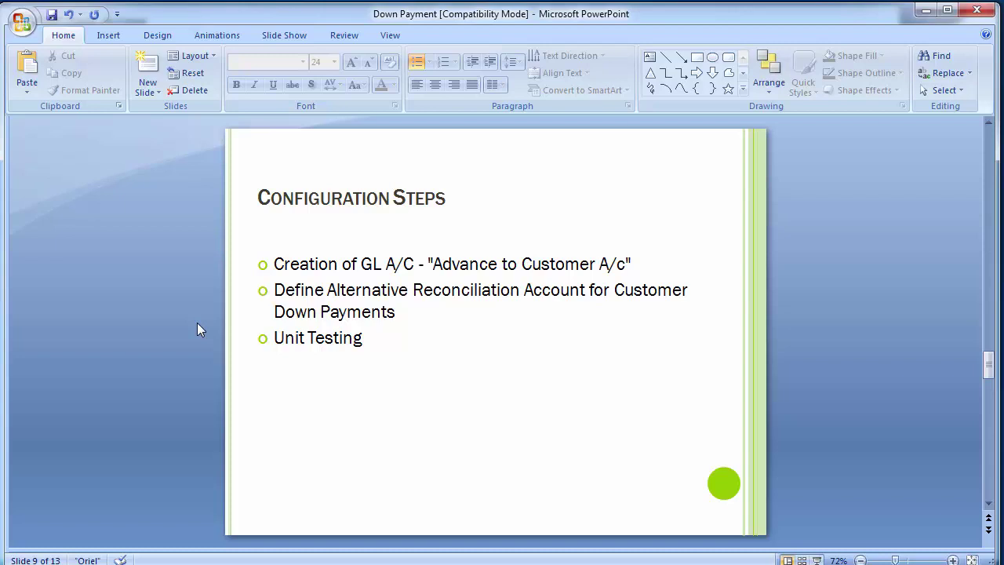
Replace 'to' with 'from' so the first bullet reads 'Advance from Customer A/c'
left_click(507, 264)
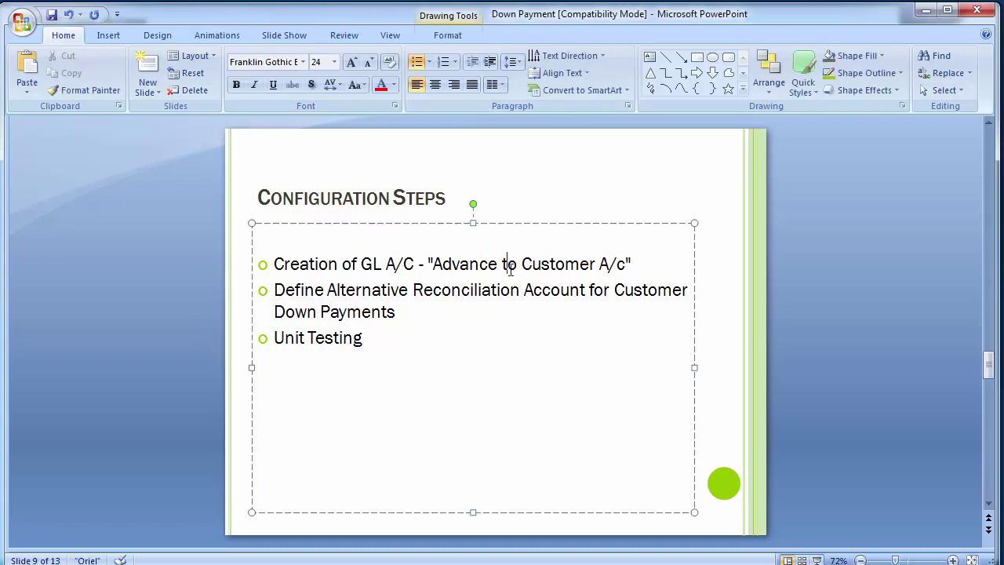
key("BackSpace")
type("fro")
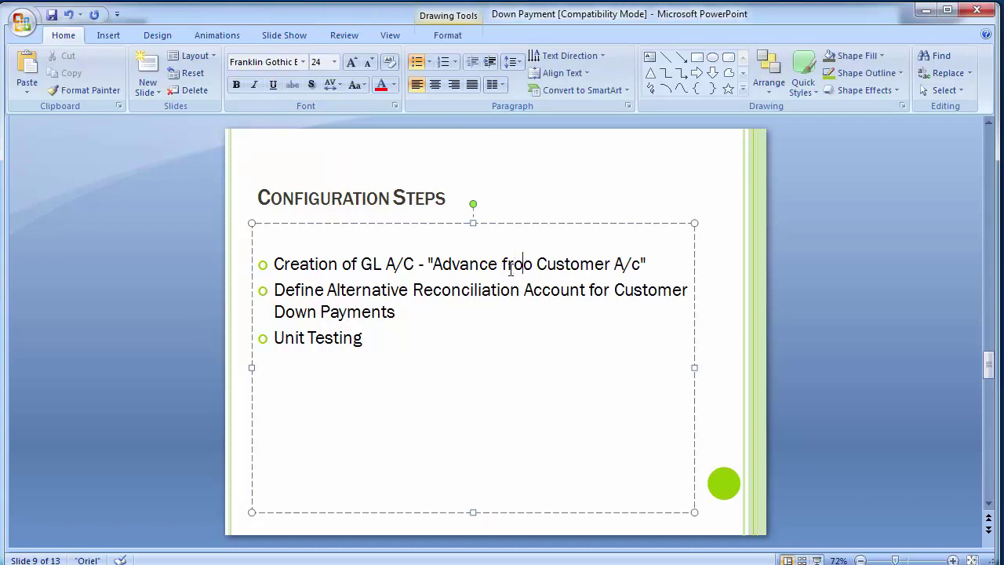
type("m")
key("Delete")
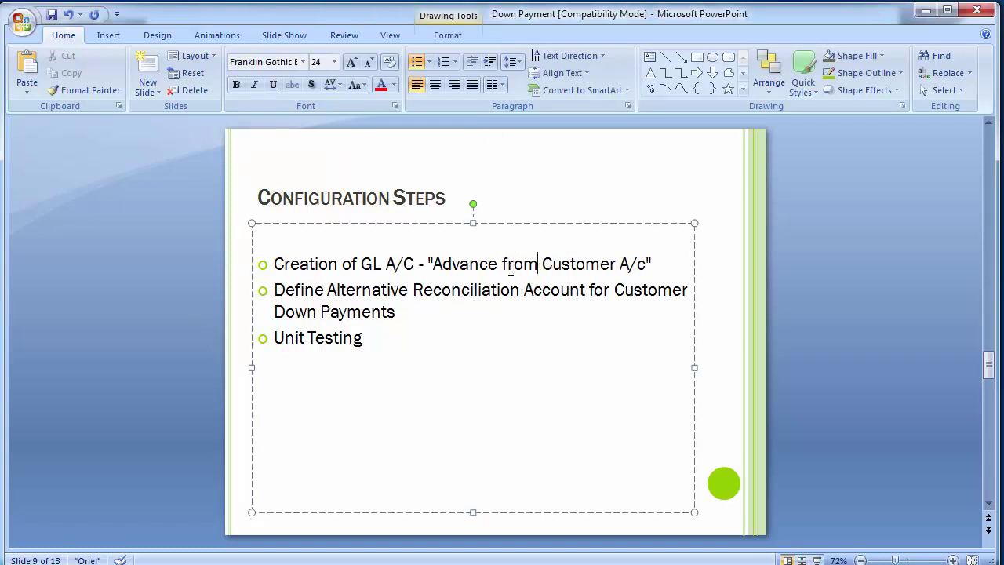
left_click(154, 332)
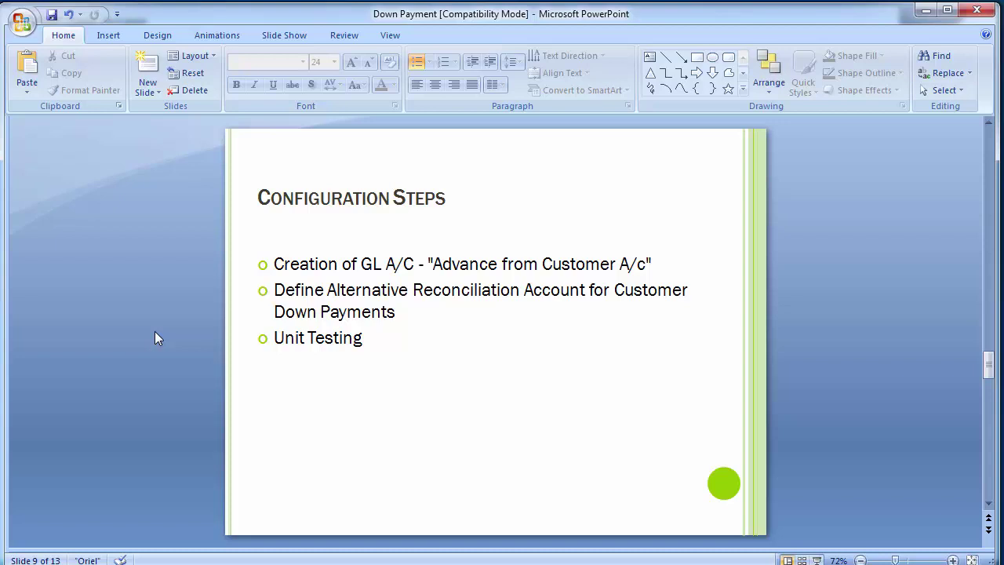
Review slide 10 on GL master creation with FS00, then switch to SAP Easy Access
scroll(155, 332, "down", 1)
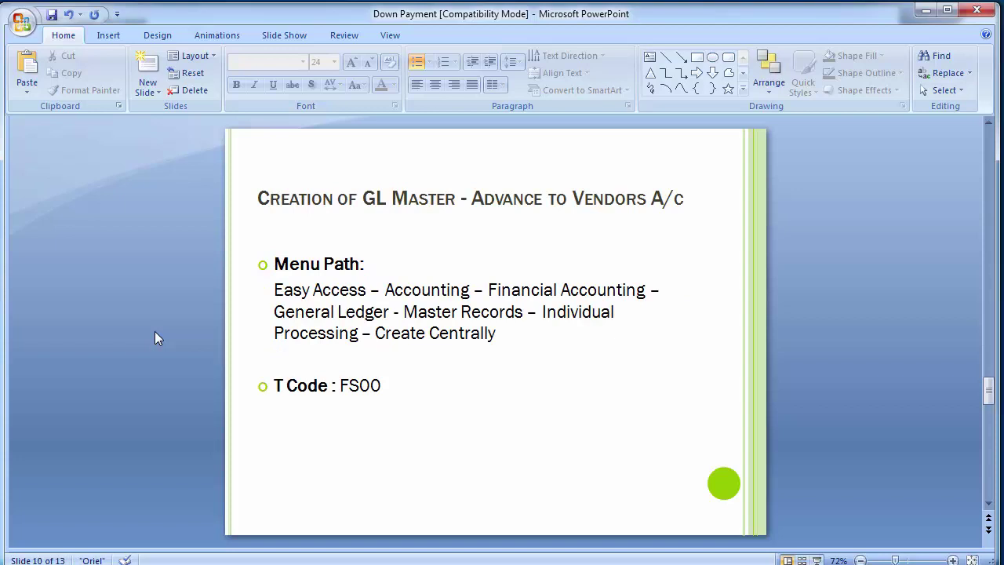
scroll(154, 338, "up", 1)
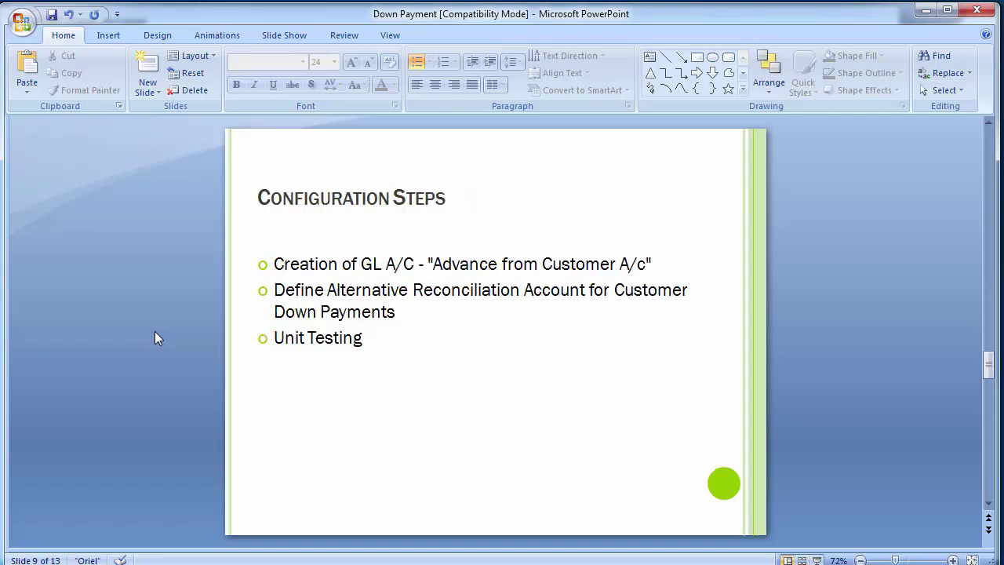
scroll(154, 331, "down", 1)
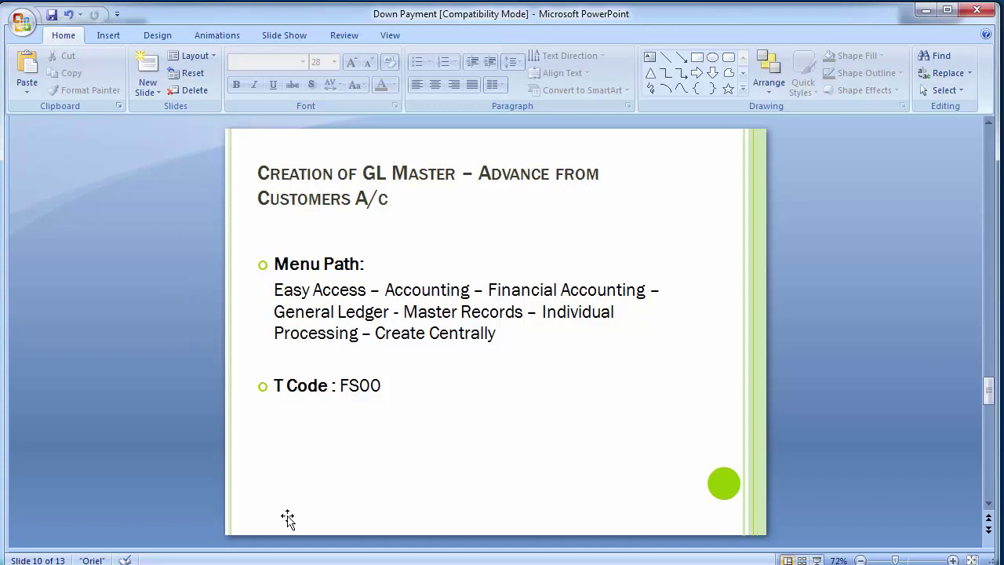
mouse_move(296, 560)
left_click(342, 516)
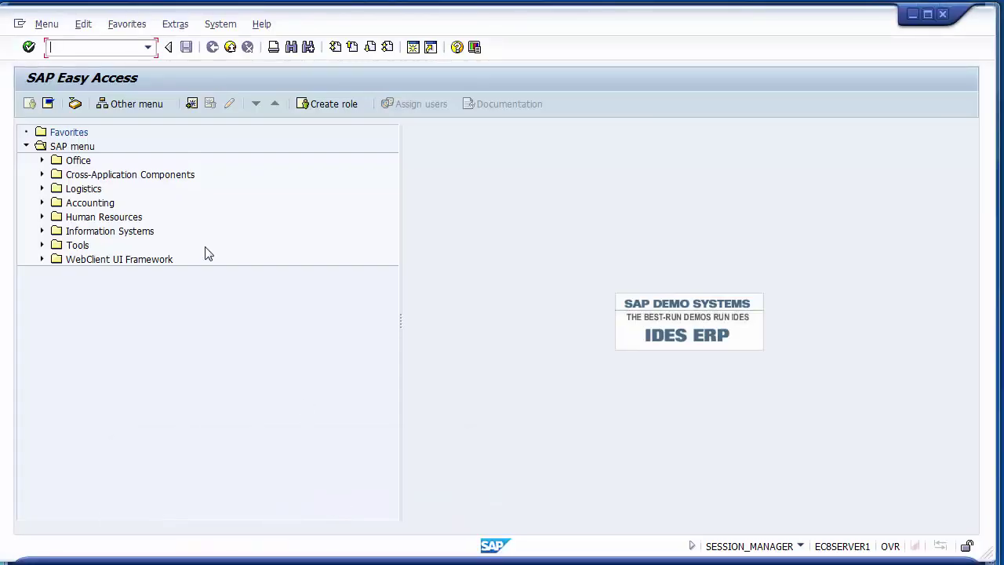
Check the T-code on the slides and run transaction FS00 in SAP
left_click(104, 49)
type("F")
key("BackSpace")
key("alt+Tab")
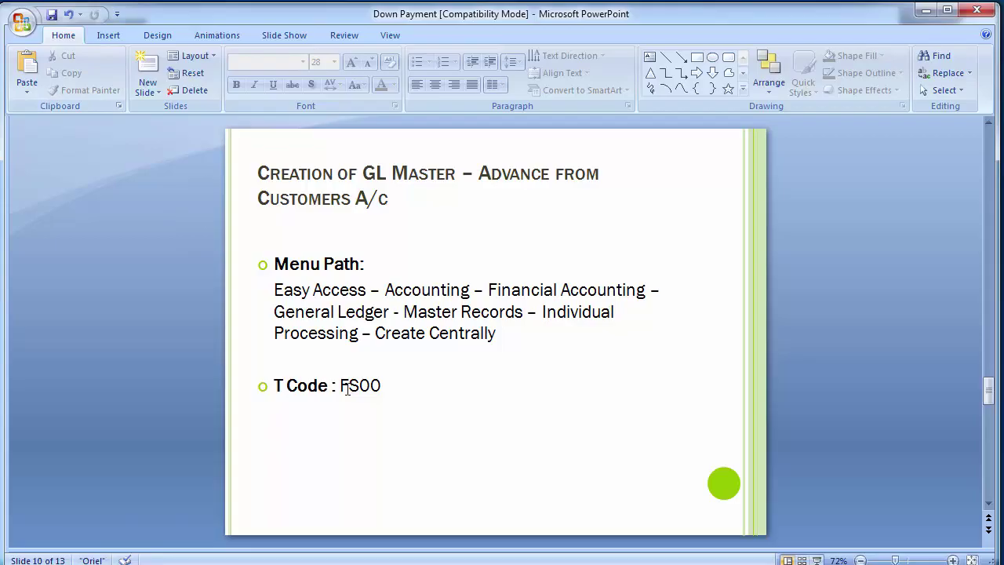
key("alt+Tab")
type("FS")
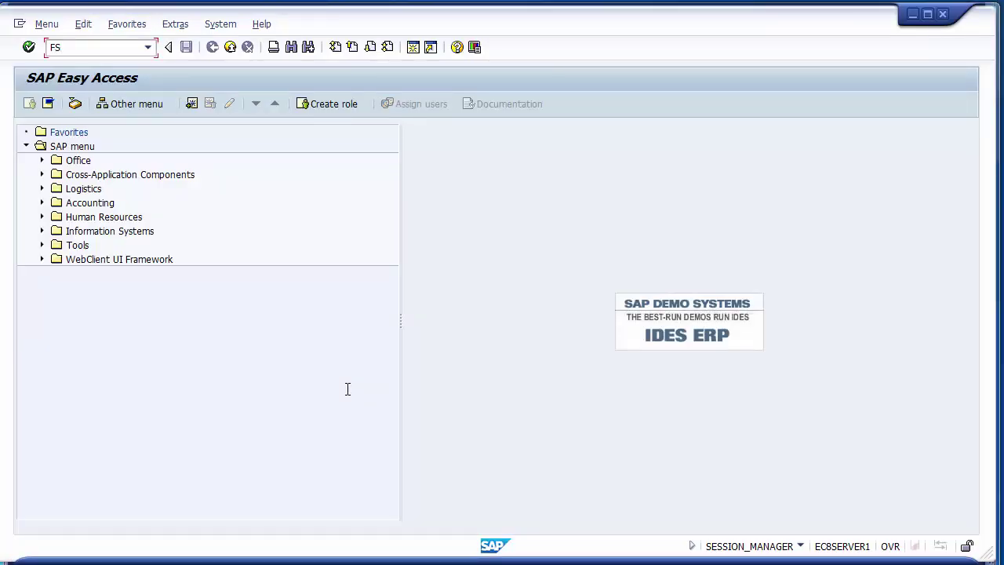
type("00")
key("Return")
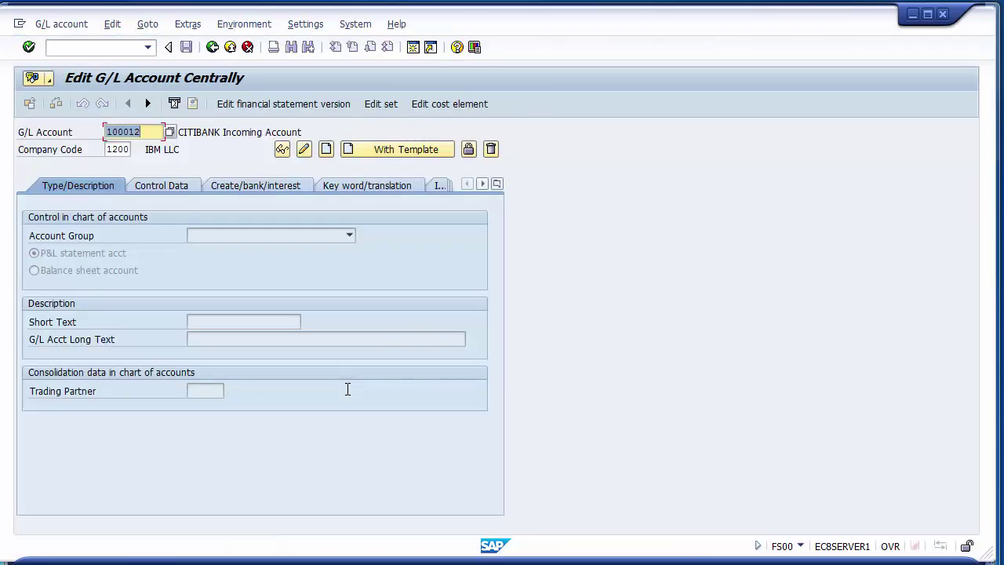
Clear 100012 from G/L Account and list all 18 accounts of chart 1000 via search help
key("BackSpace")
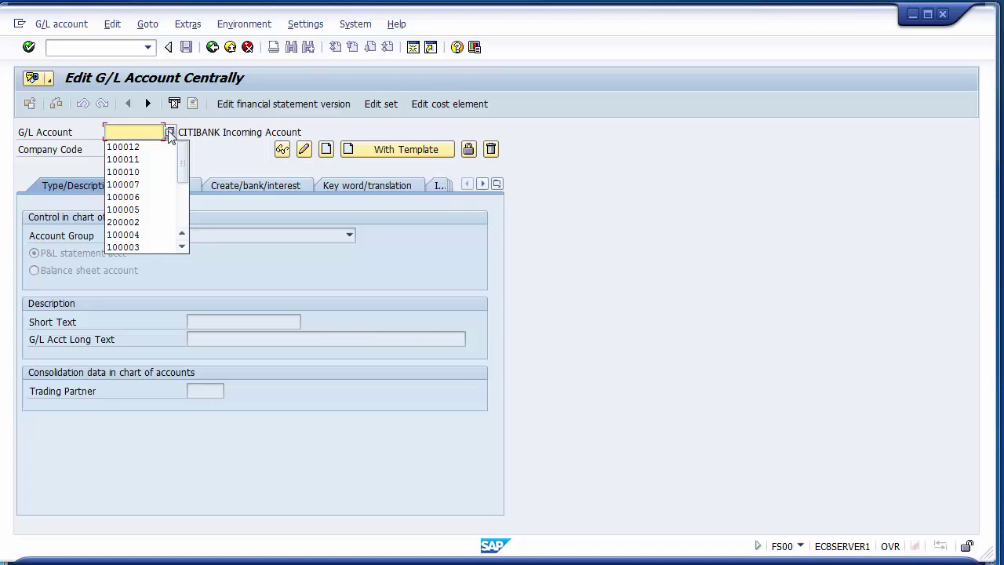
left_click(170, 135)
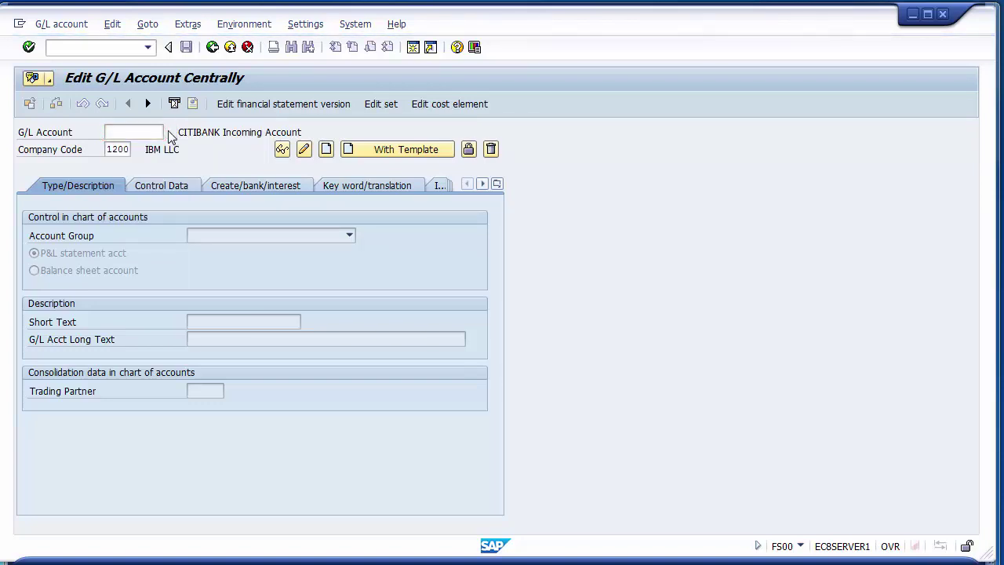
left_click(166, 132)
left_click(534, 398)
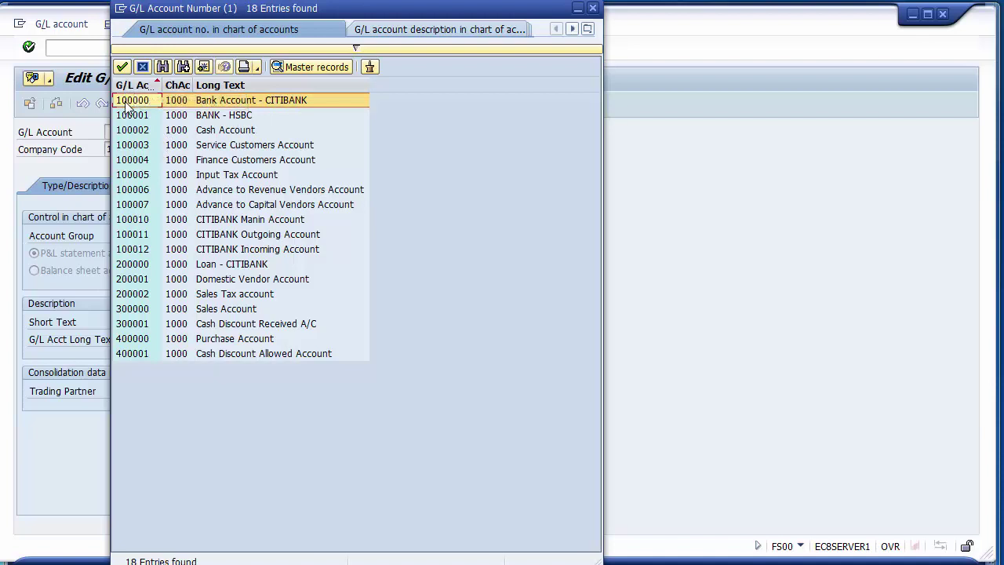
Browse the account list and take 200002 Sales Tax into the G/L Account field
key("Down")
key("Down")
key("Down")
key("Down")
key("Down")
key("Down")
key("Down")
key("Down")
key("Down")
key("Down")
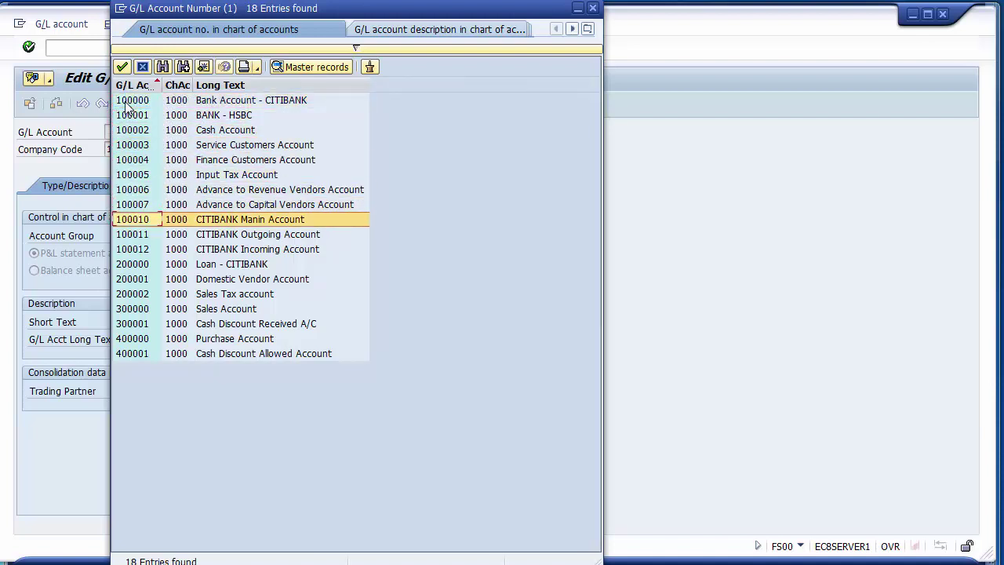
key("Down")
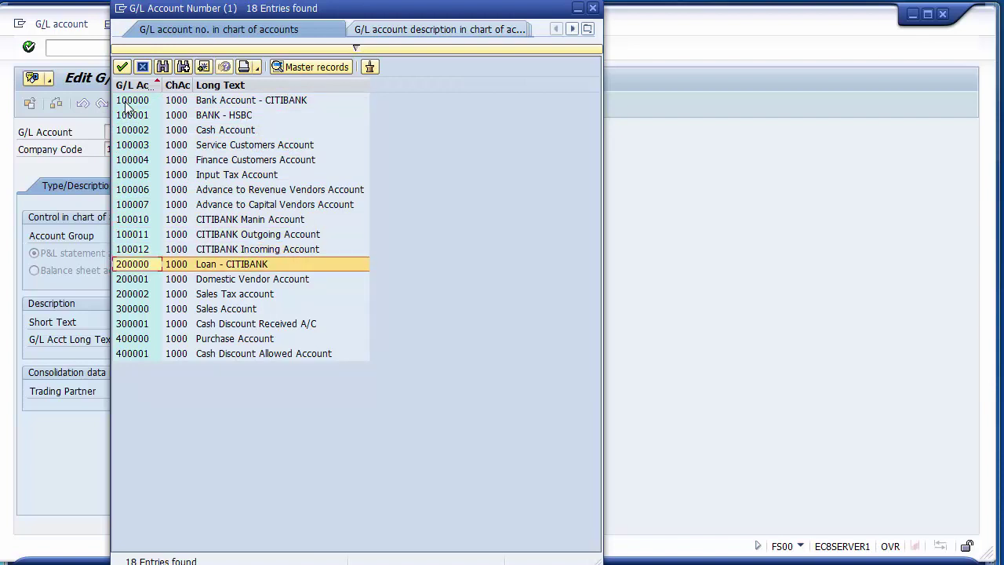
key("Down")
key("Down")
key("Down")
key("Up")
key("Up")
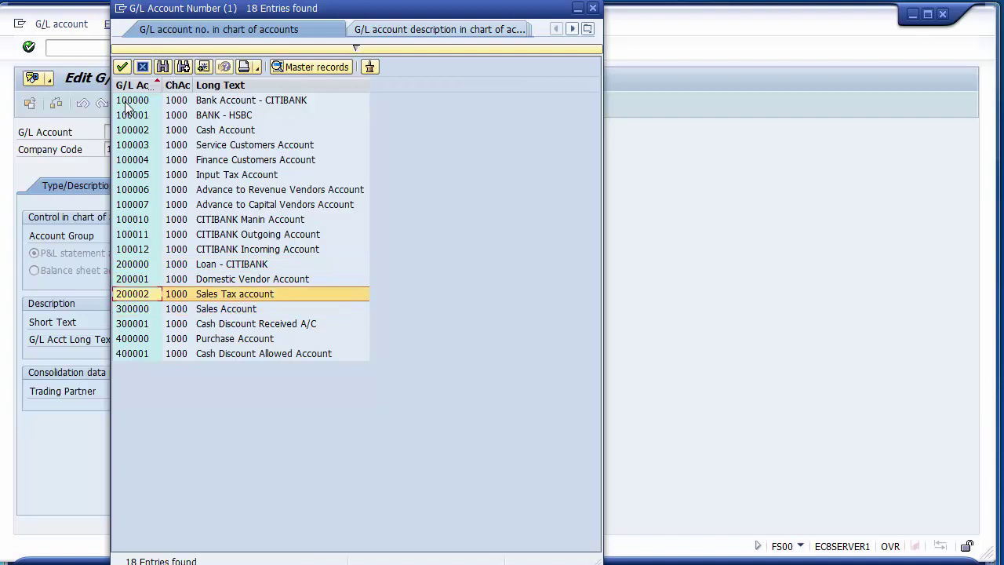
key("Up")
key("Down")
key("Down")
key("Up")
key("Up")
key("Down")
key("Down")
key("Up")
key("Up")
key("Down")
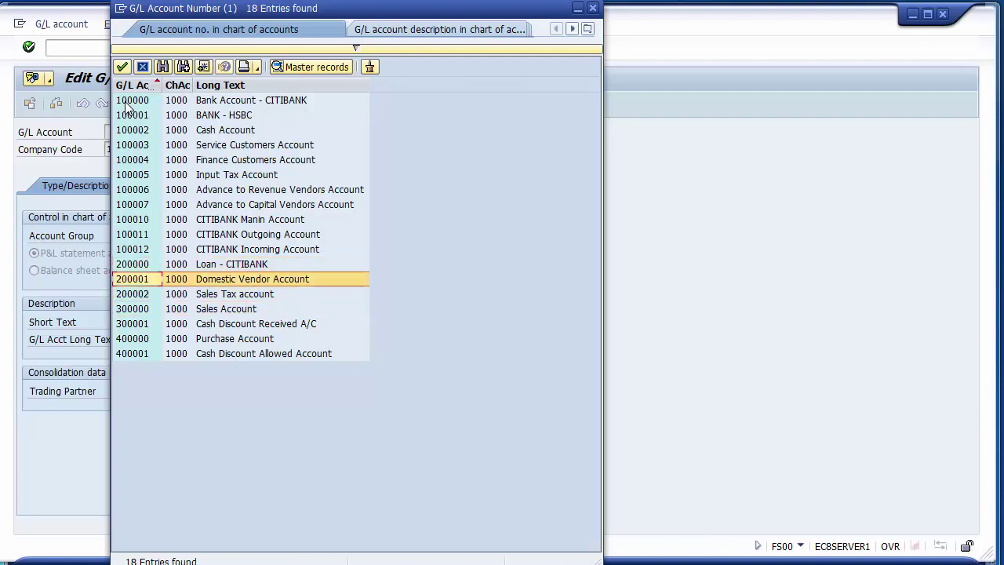
key("Up")
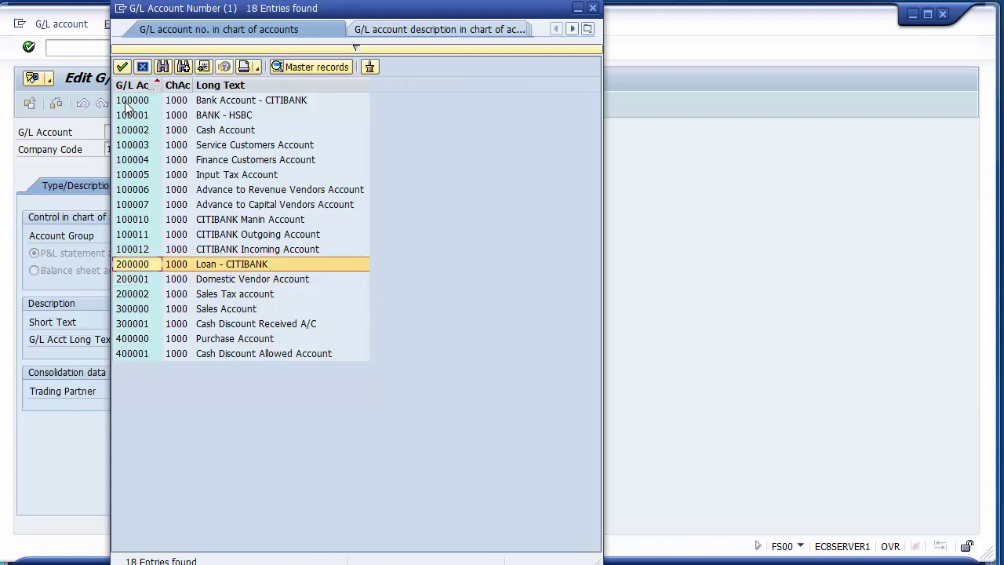
key("Down")
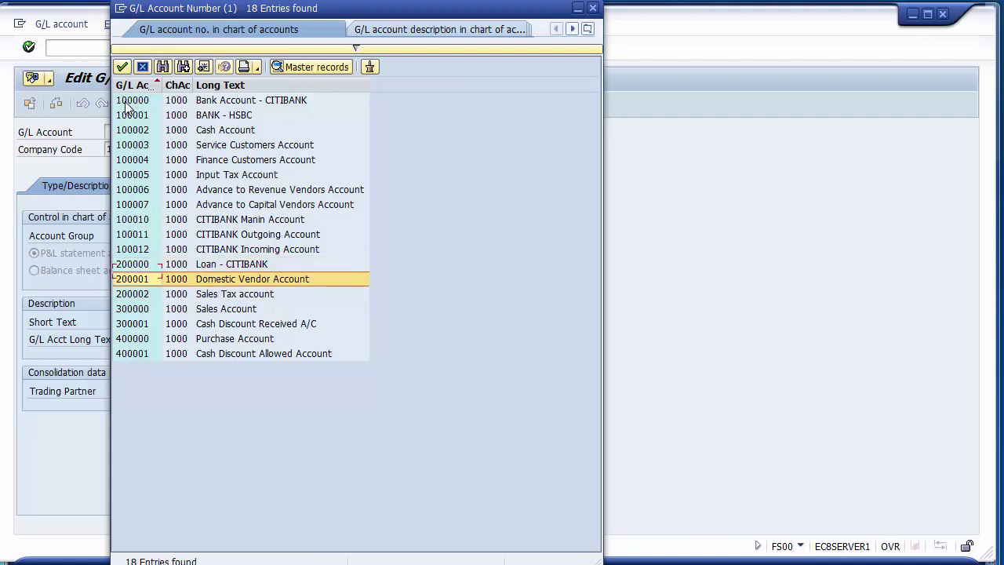
key("Down")
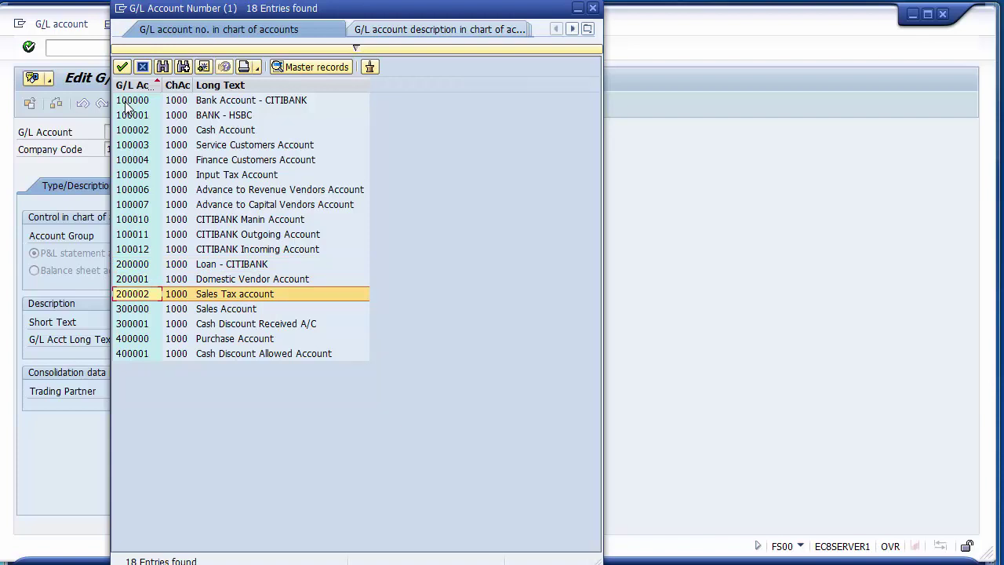
double_click(132, 294)
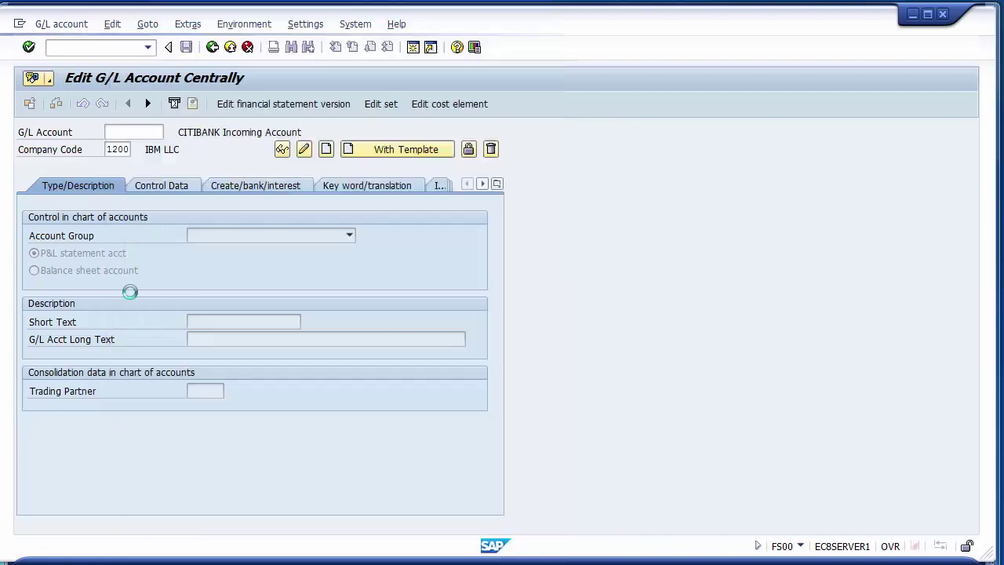
Change the account number to 200003, start creating it, and choose account group Liabilities
left_click(136, 132)
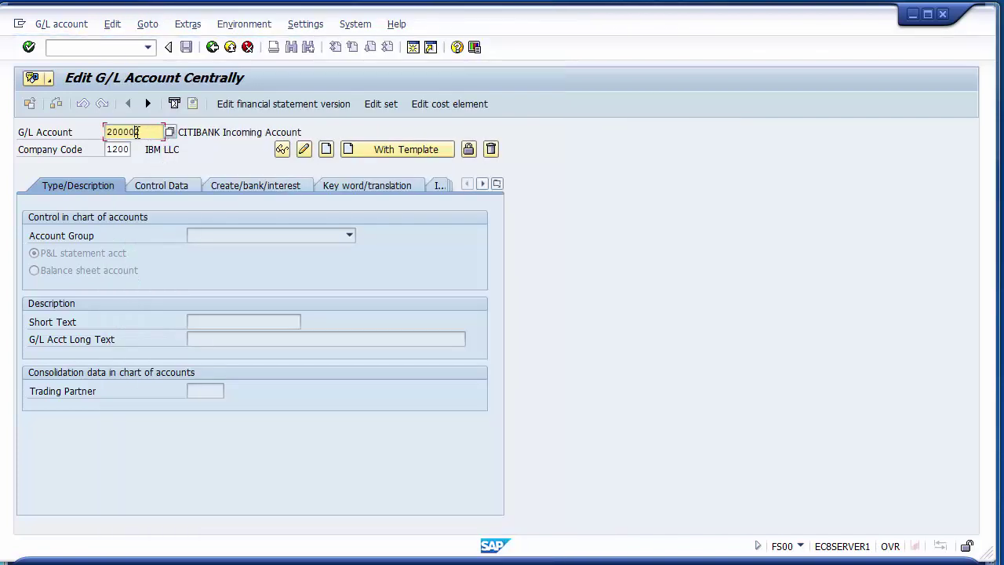
type("3")
left_click(327, 154)
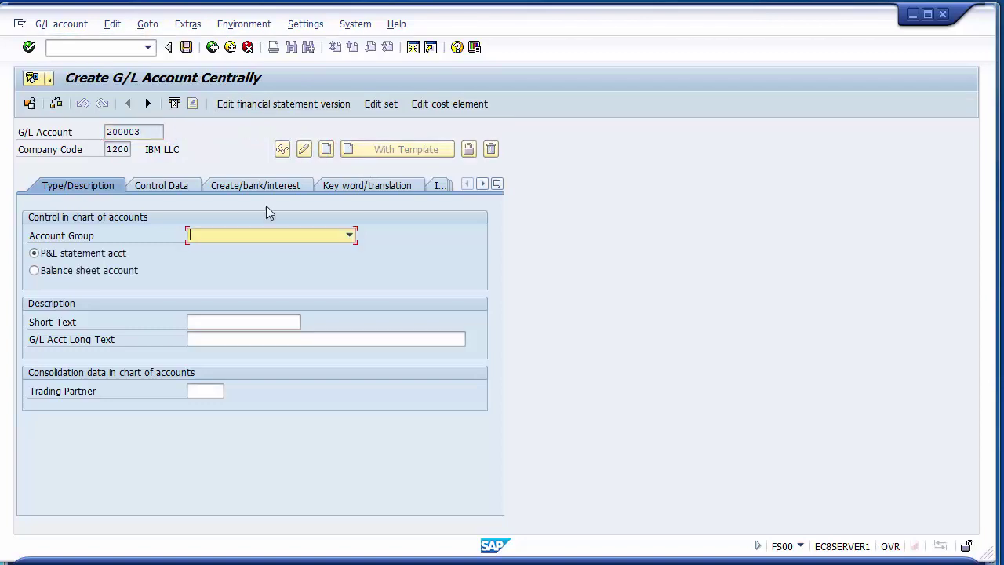
left_click(239, 239)
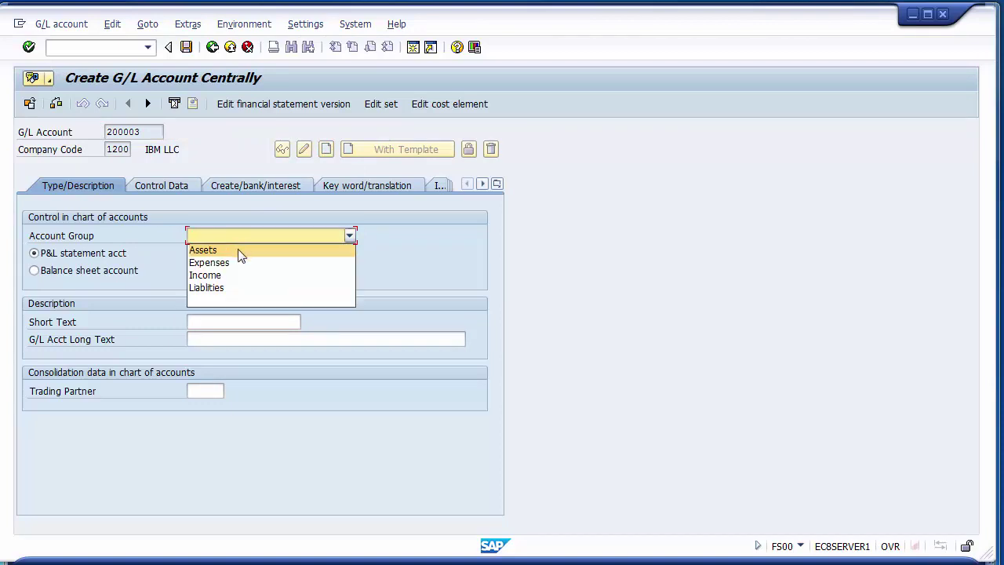
left_click(206, 289)
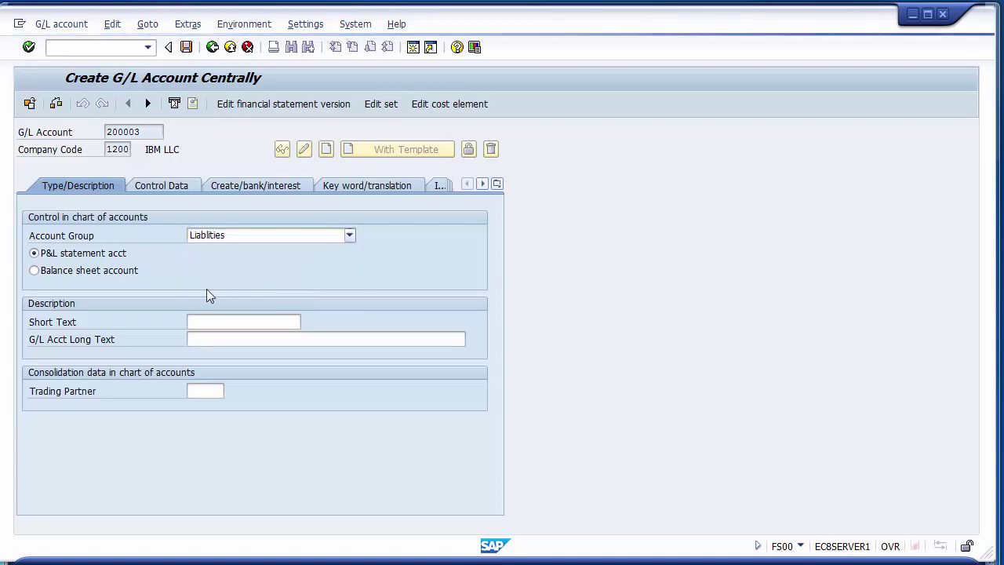
Mark it a balance sheet account with texts 'Adv from Cusotomer' and 'Advance from Customer Account'
left_click(126, 275)
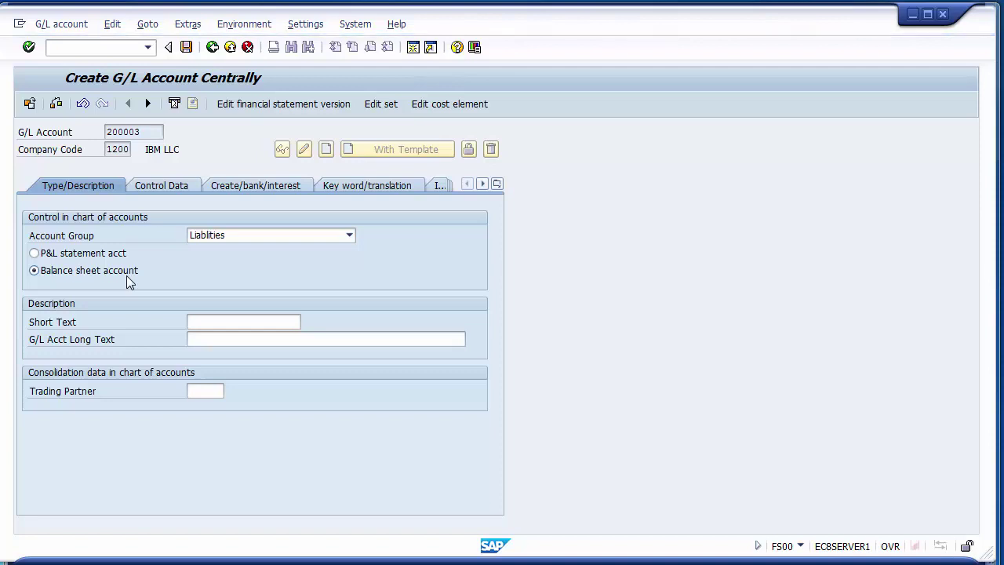
left_click(209, 320)
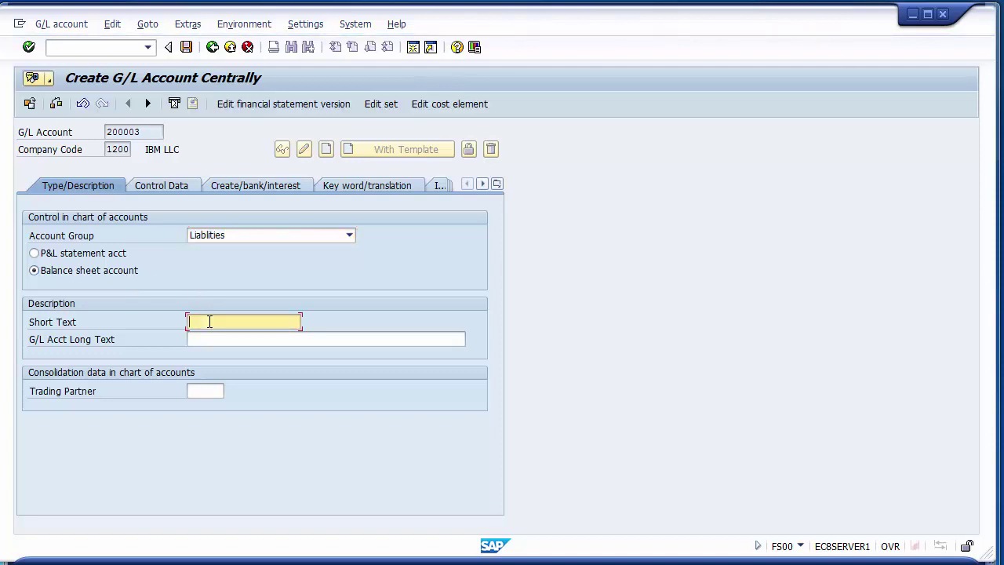
type("Ad")
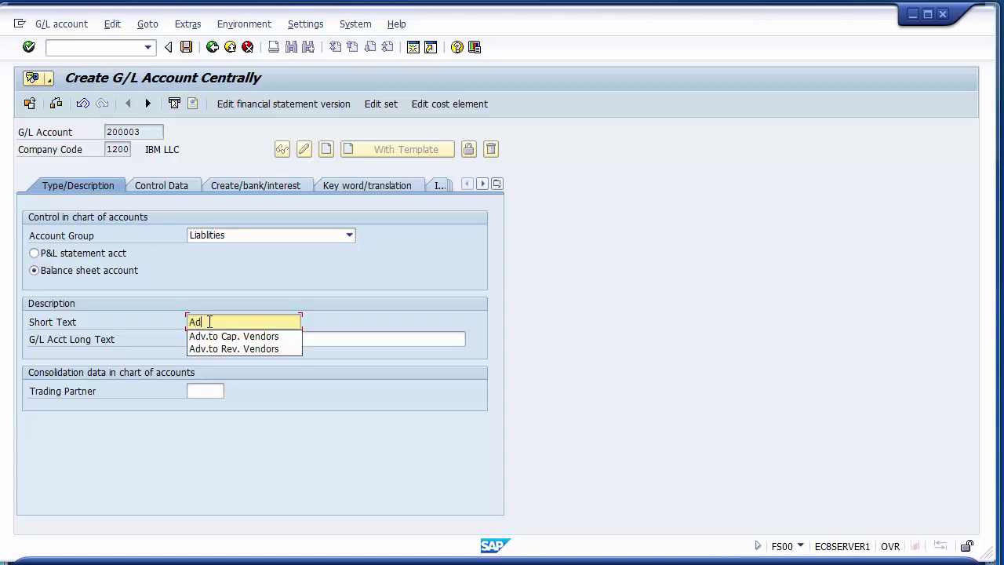
type("v fr")
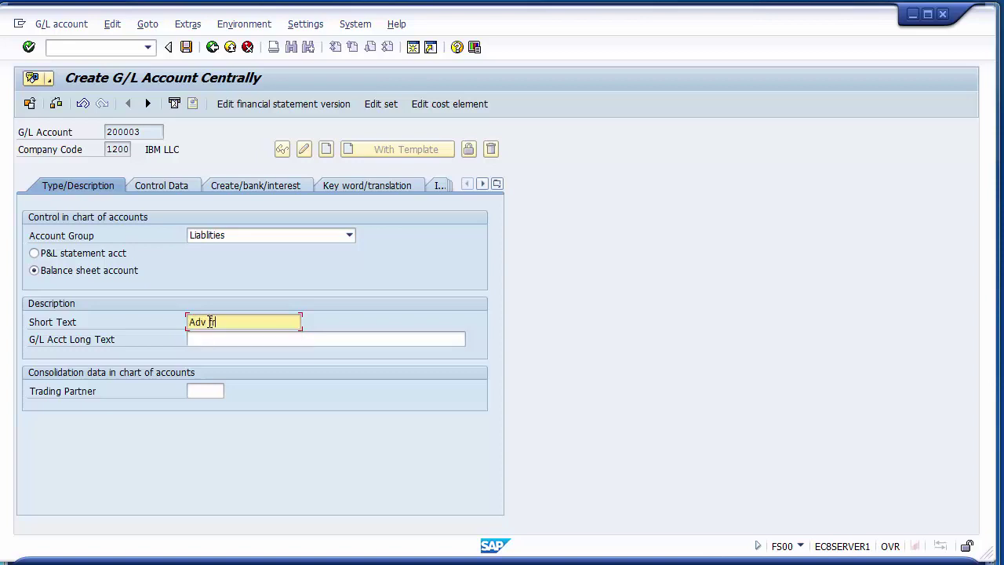
type("om Cusotomer")
left_click(220, 346)
type("Adva")
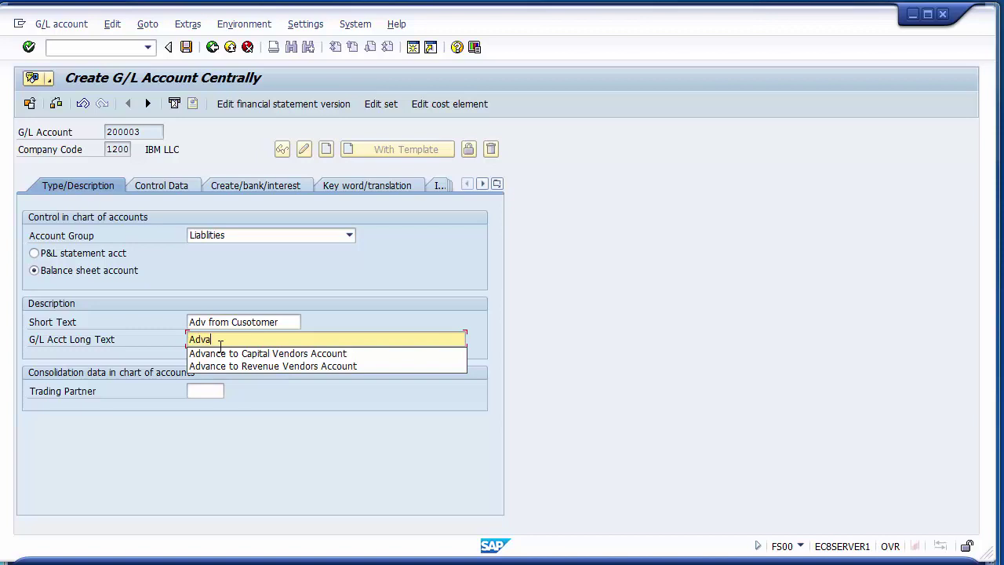
type("nce from C")
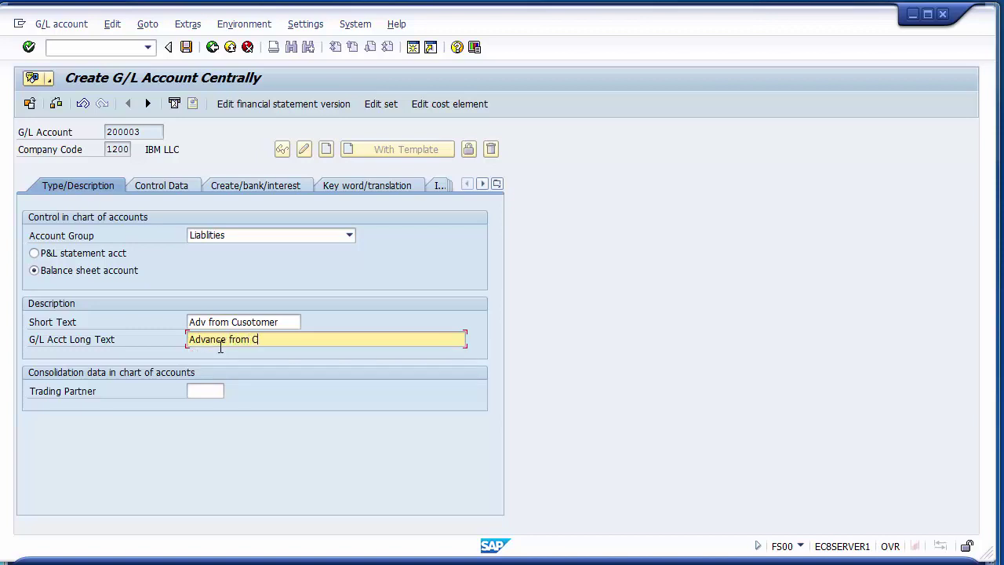
type("ustomer Account")
On Control Data, enable line item display and set the reconciliation account type to Customers
left_click(163, 186)
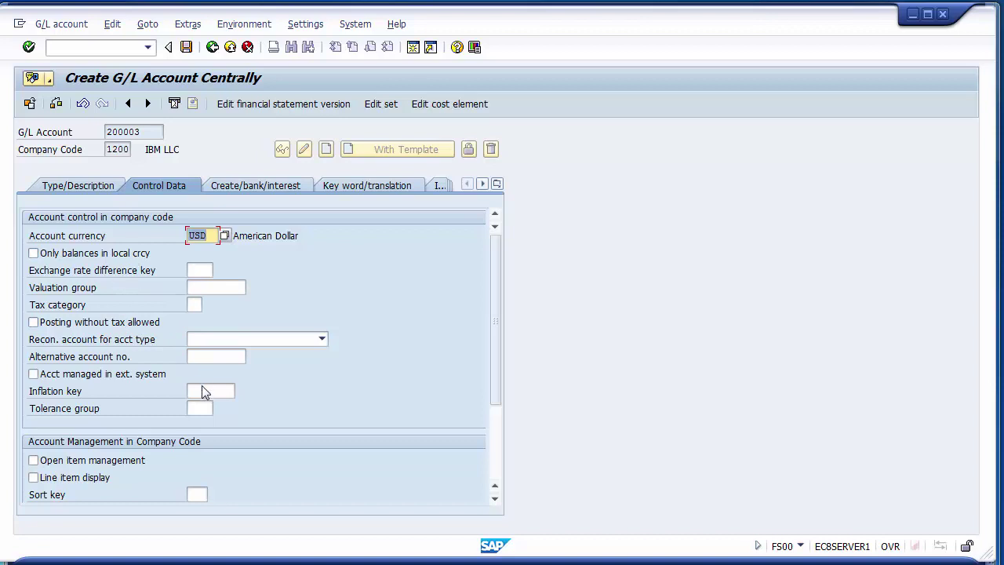
left_click(76, 484)
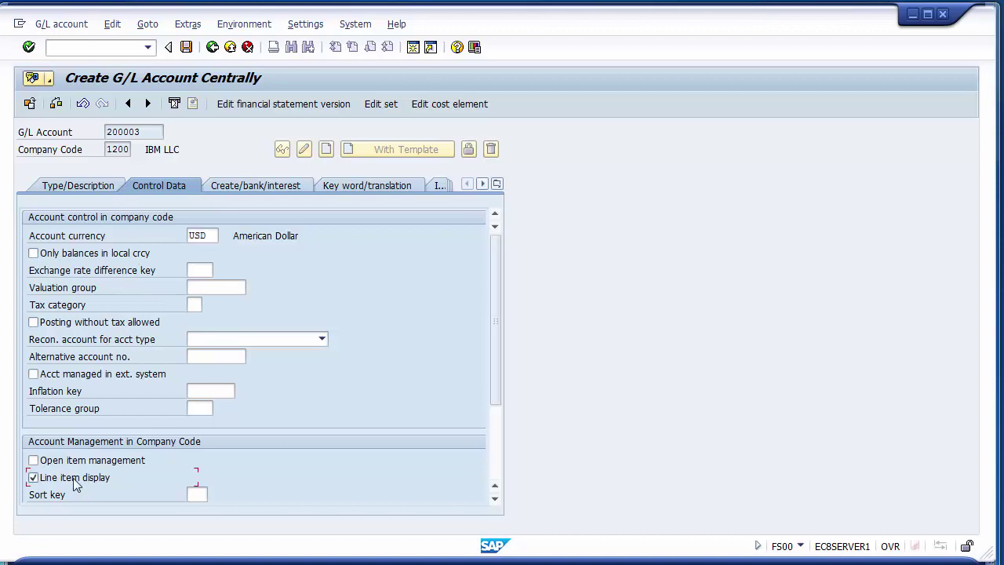
left_click(91, 341)
left_click(256, 341)
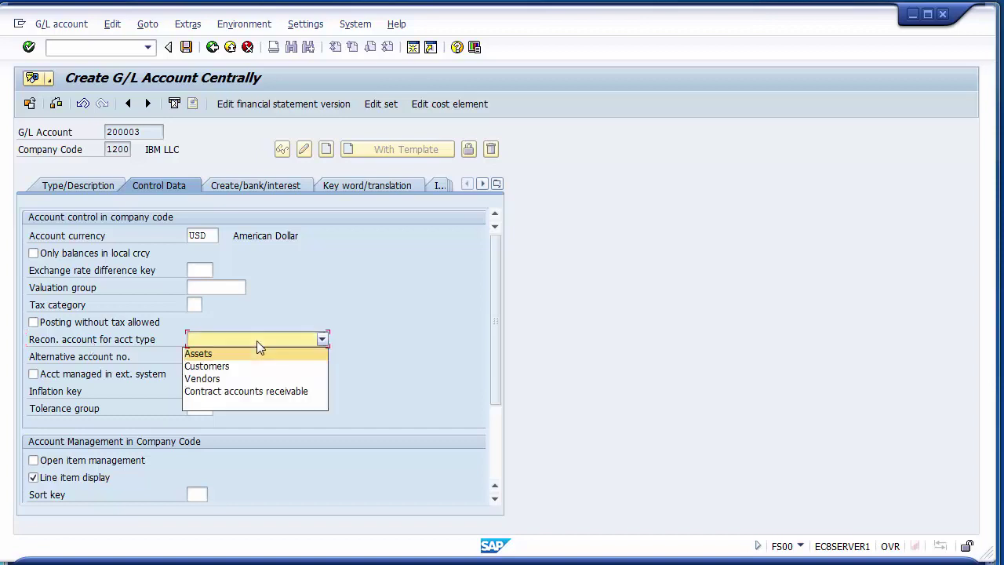
left_click(213, 367)
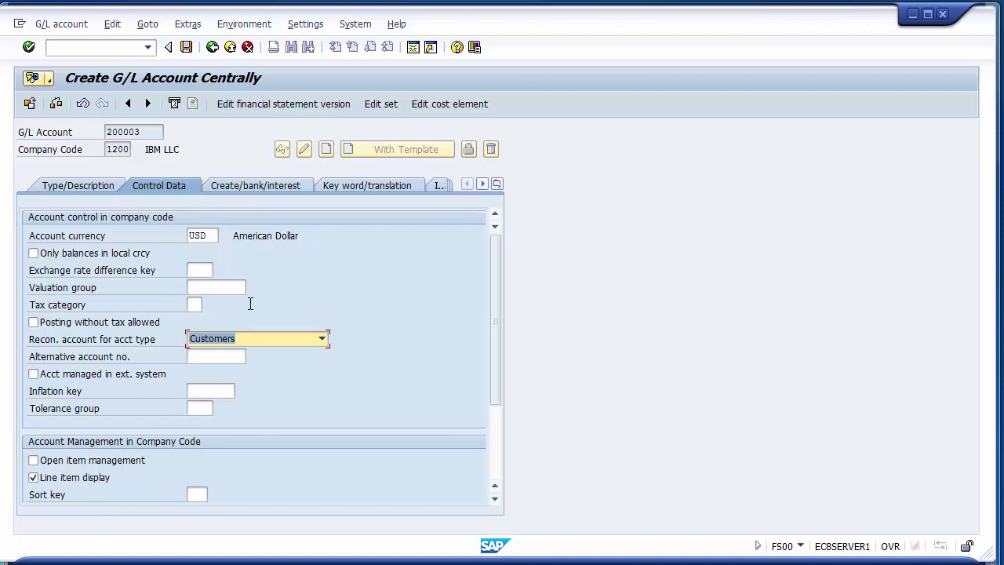
left_click(243, 185)
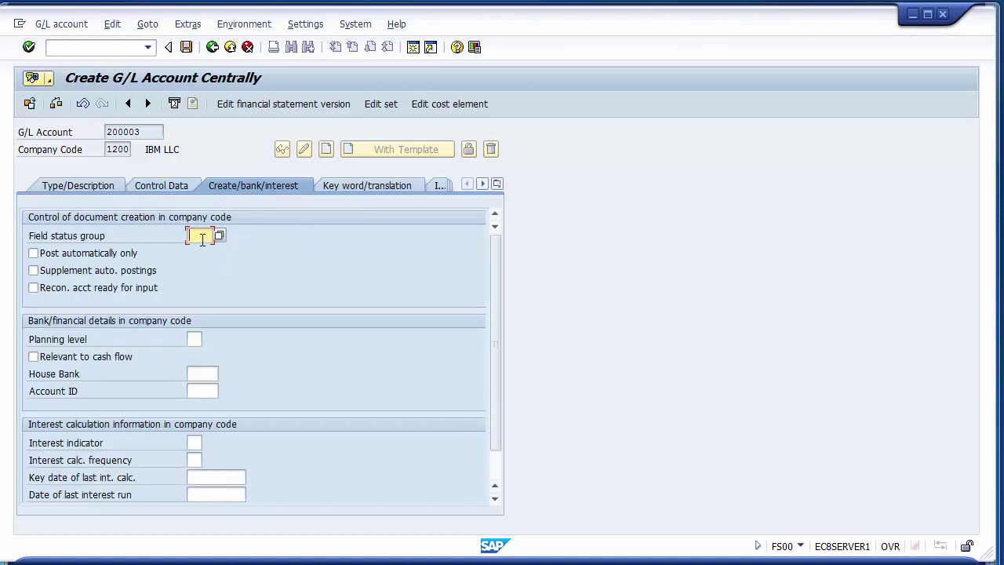
Enter field status group G001 and save account 200003, accepting the warnings
type("G001")
left_click(185, 48)
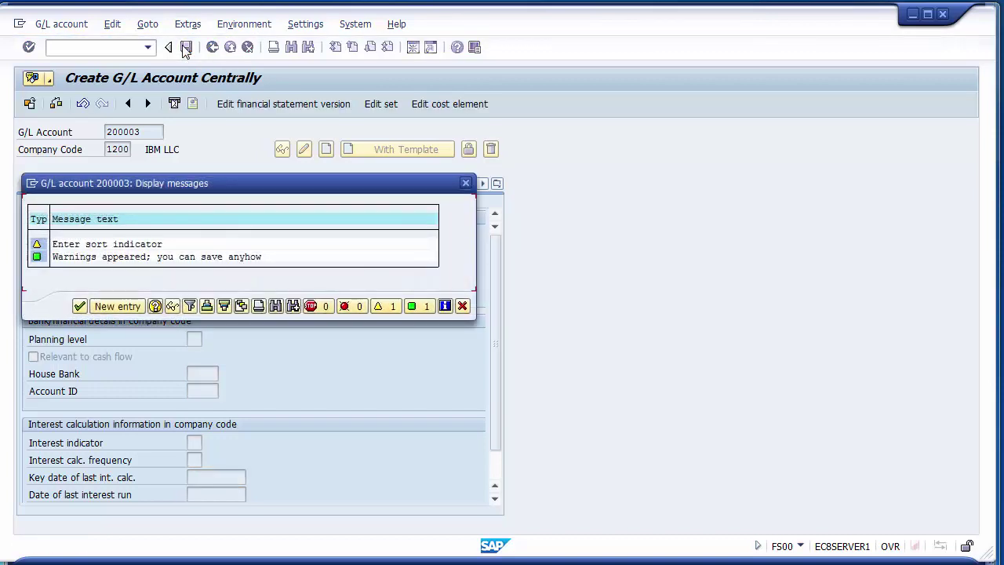
left_click(80, 307)
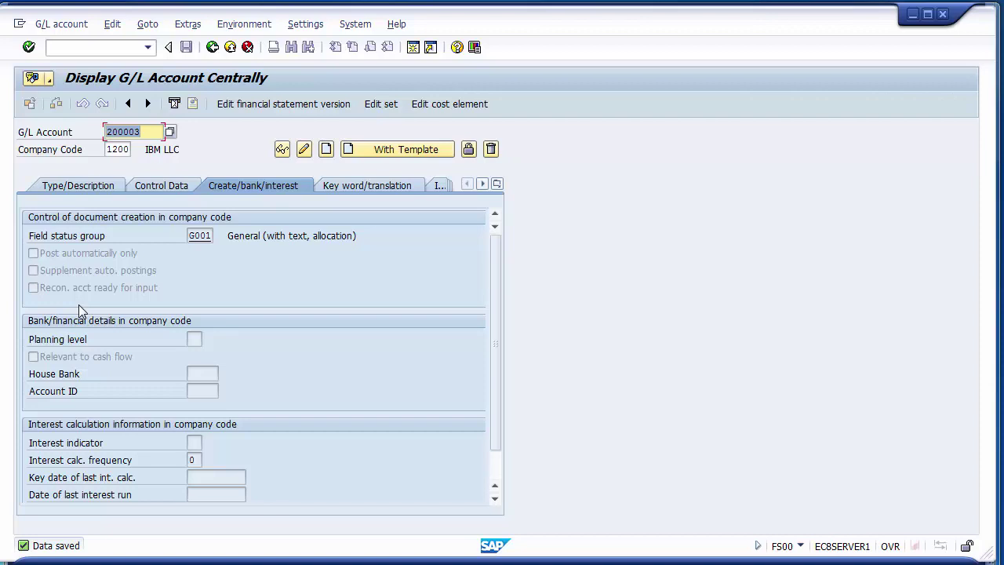
Check the Type/Description, Control Data and Create/bank/interest tabs of saved account 200003
left_click(69, 187)
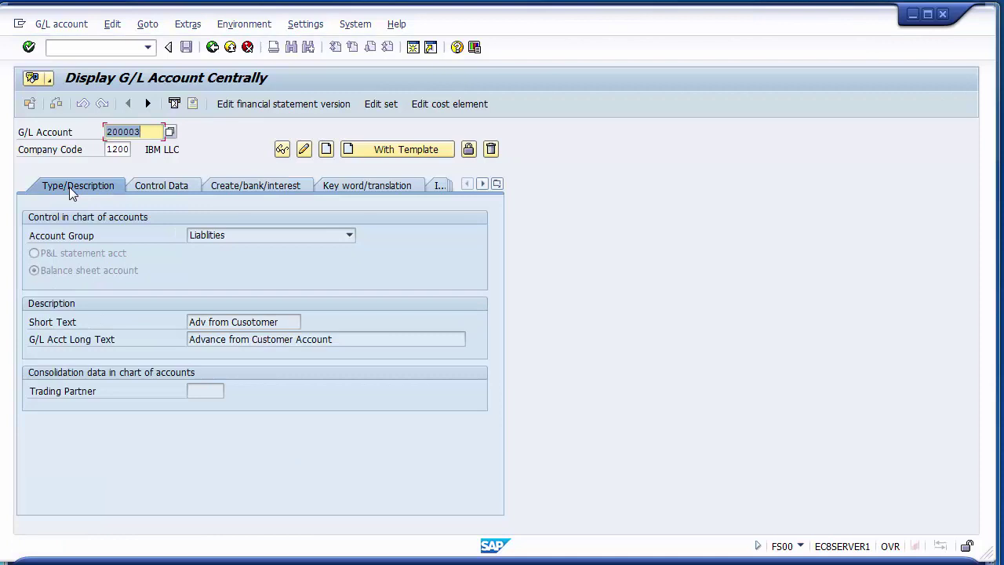
left_click(145, 186)
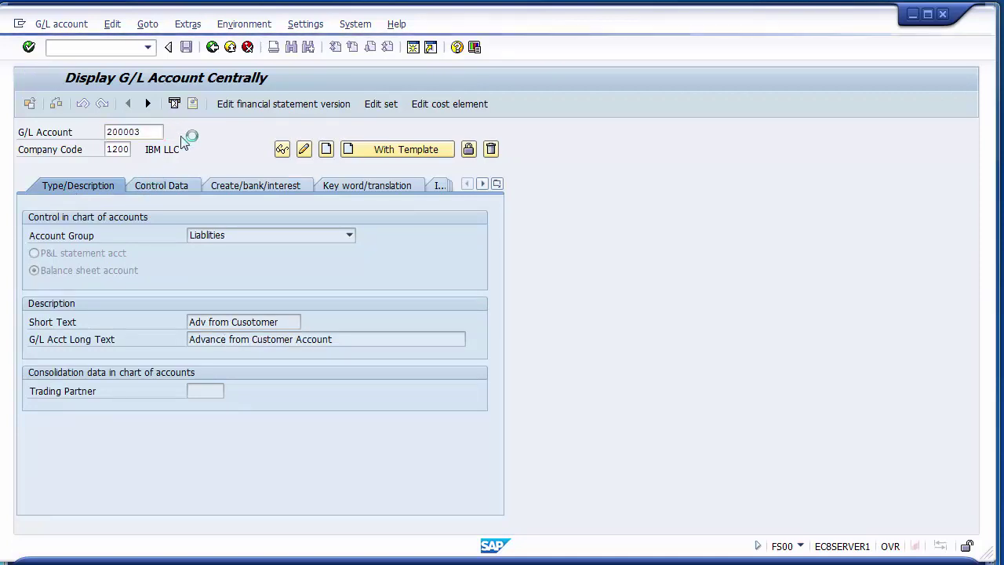
left_click(220, 186)
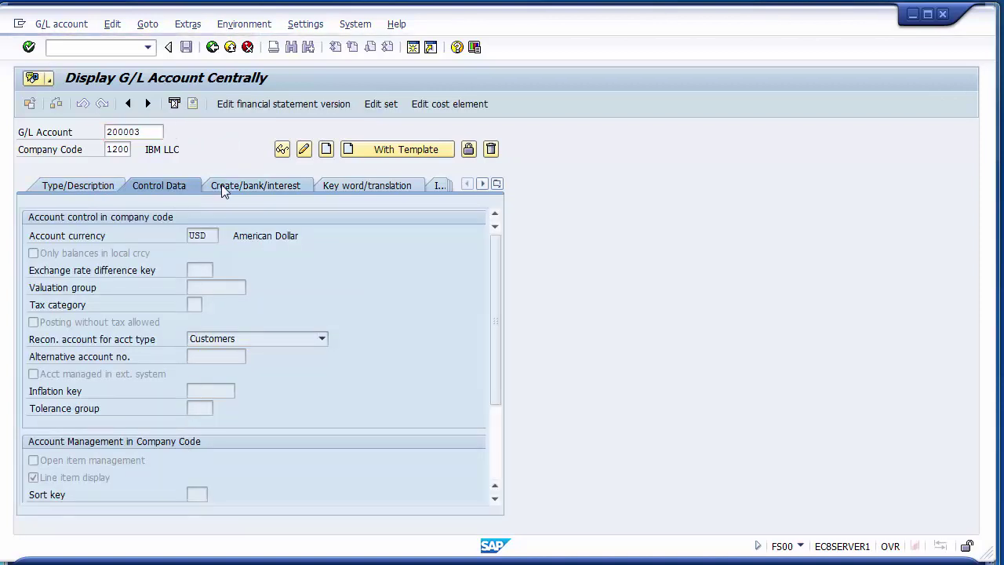
left_click(89, 195)
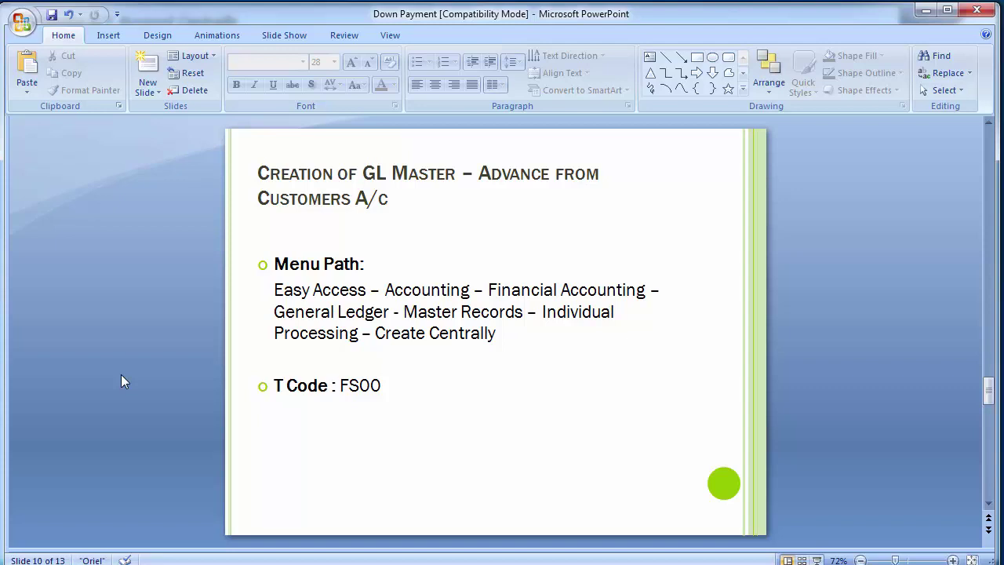
Scroll PowerPoint to slide 11 and mark its OBXR transaction code before returning to SAP
scroll(122, 377, "down", 1)
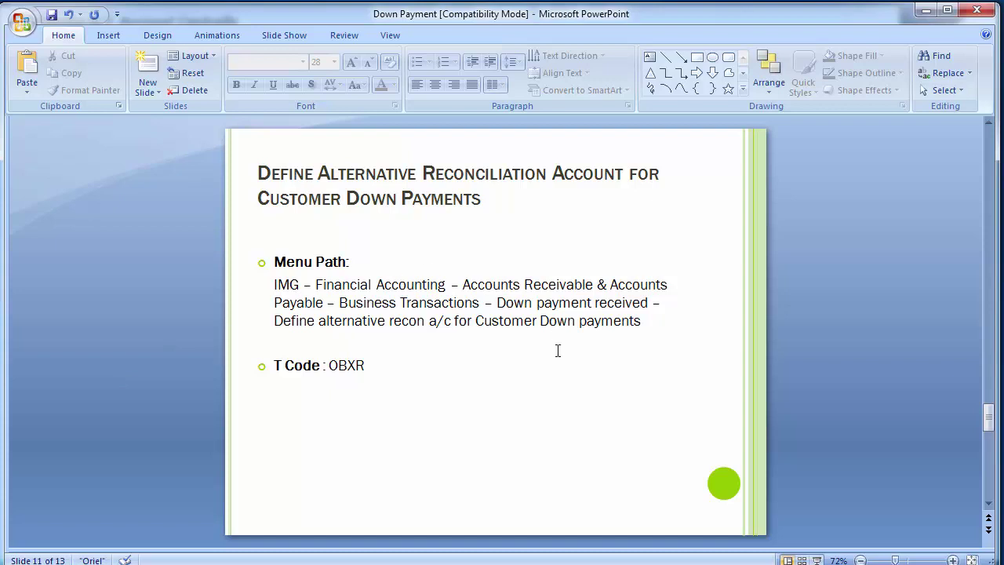
left_click_drag(364, 366, 329, 368)
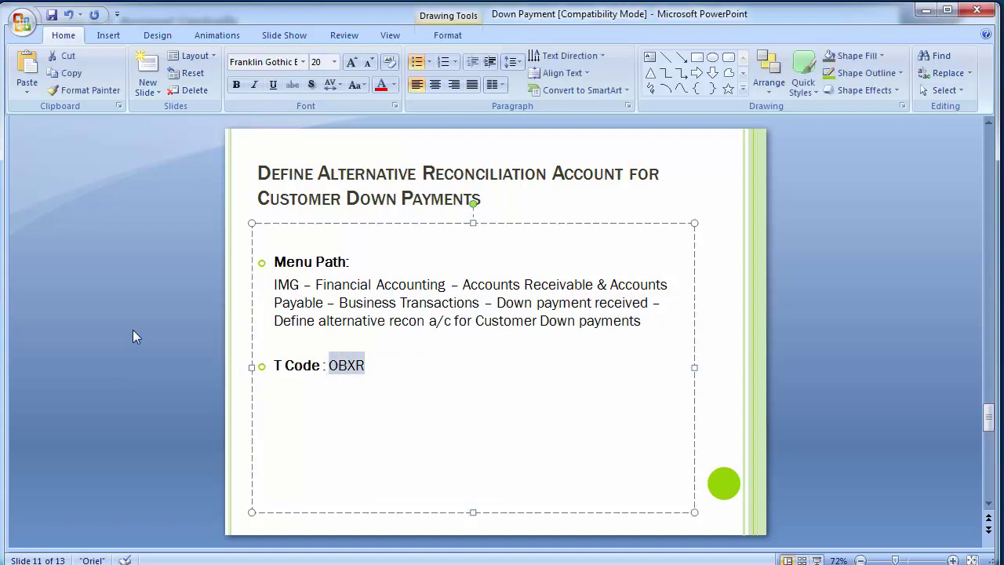
key("alt+Tab")
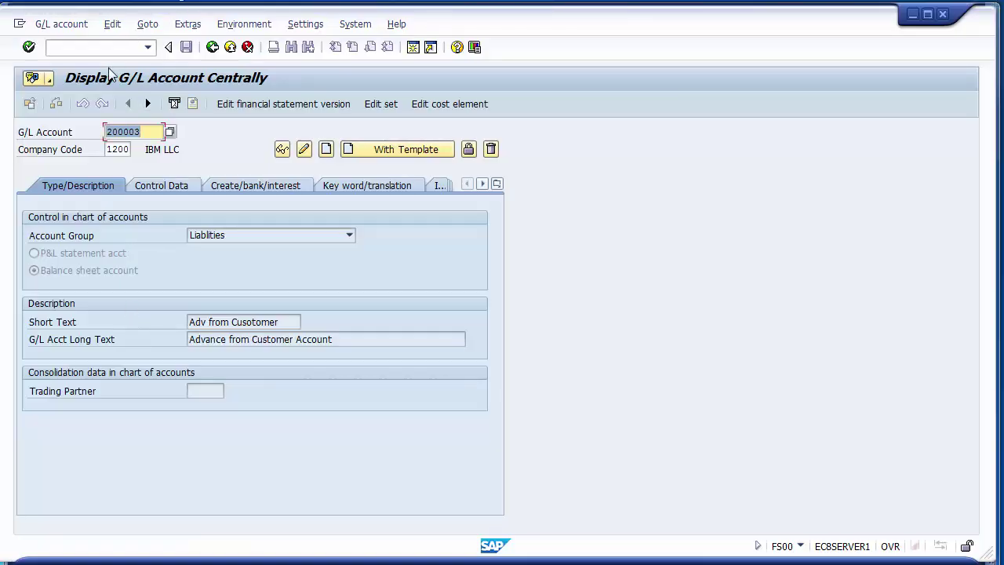
Run /nOBXR and browse the customer Special G/L indicator rows
left_click(98, 48)
type("/n")
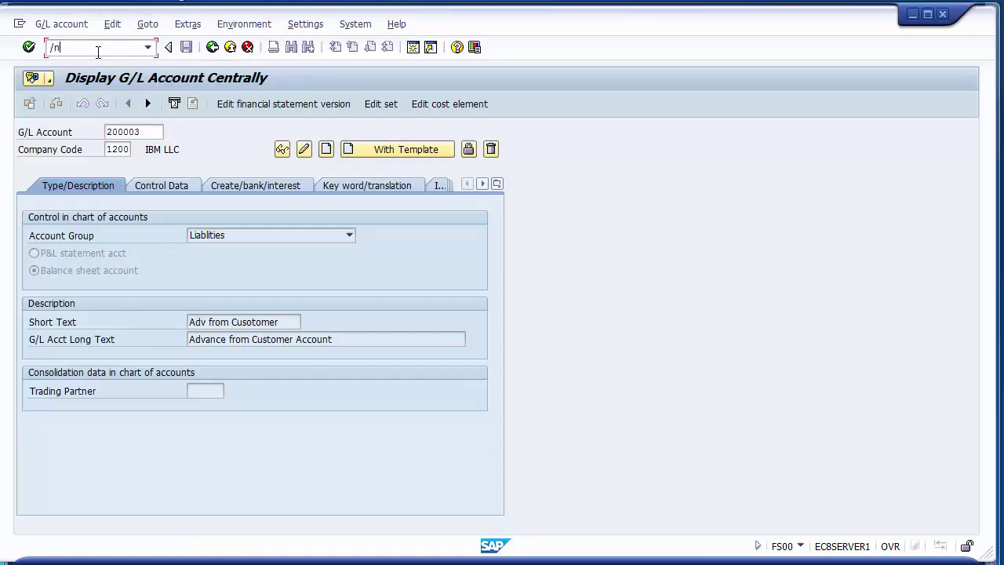
type("obxr")
key("Return")
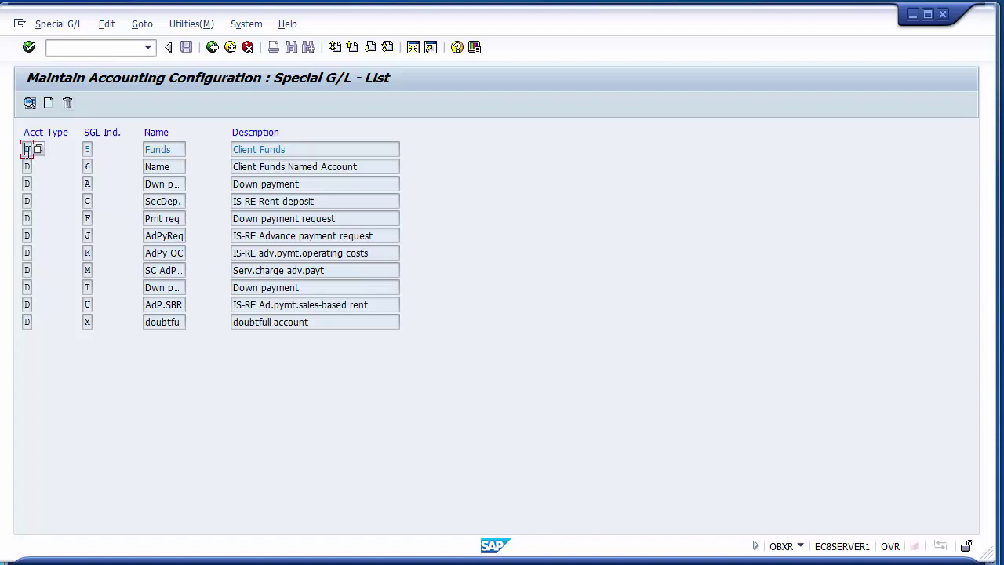
key("Down")
key("Down")
key("Down")
key("Down")
key("Down")
key("Down")
key("Down")
key("Down")
key("Down")
key("Down")
key("Up")
key("Up")
key("Up")
key("Up")
key("Up")
key("Up")
key("Up")
key("Up")
key("Up")
key("Up")
key("Down")
key("Down")
key("Down")
key("Down")
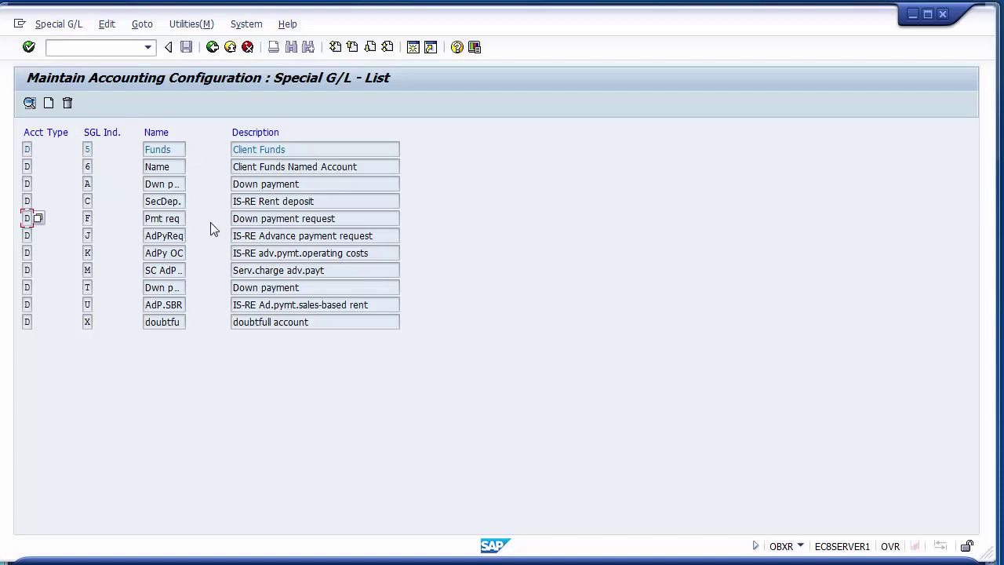
Review the down payment rows, then open indicator A (Down payment)
left_click(182, 220)
left_click(161, 185)
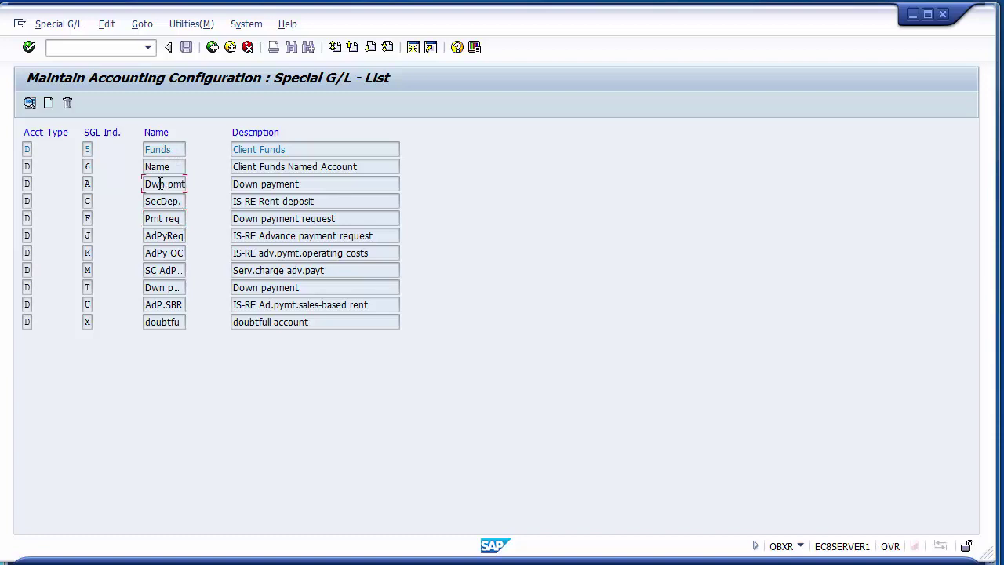
left_click(87, 183)
left_click(152, 182)
left_click(239, 184)
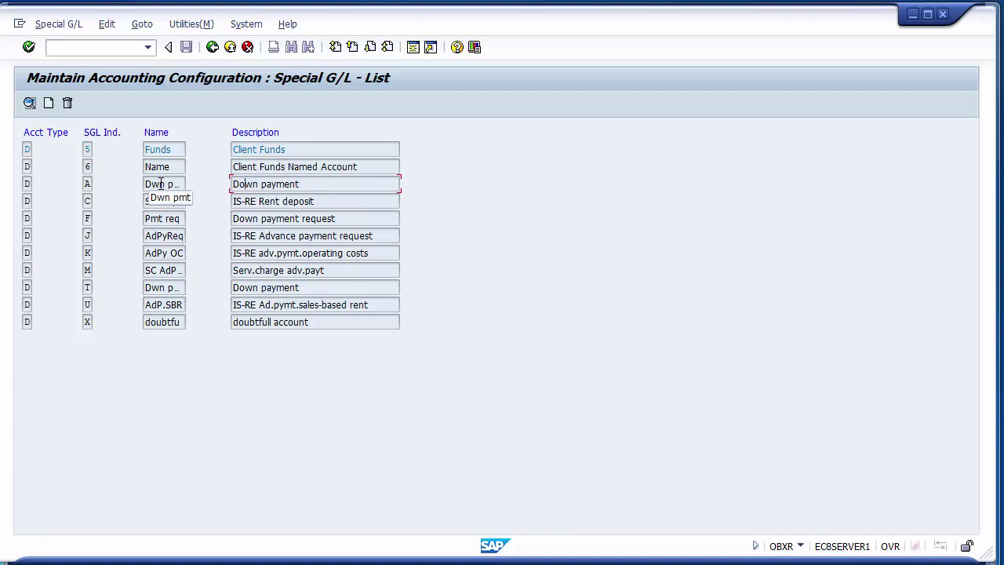
left_click(88, 185)
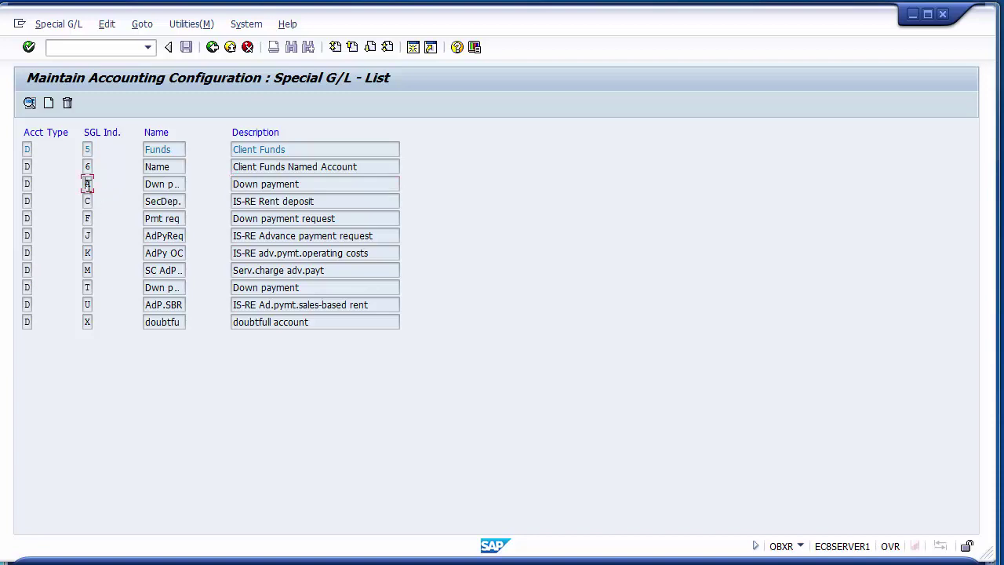
left_click(152, 186)
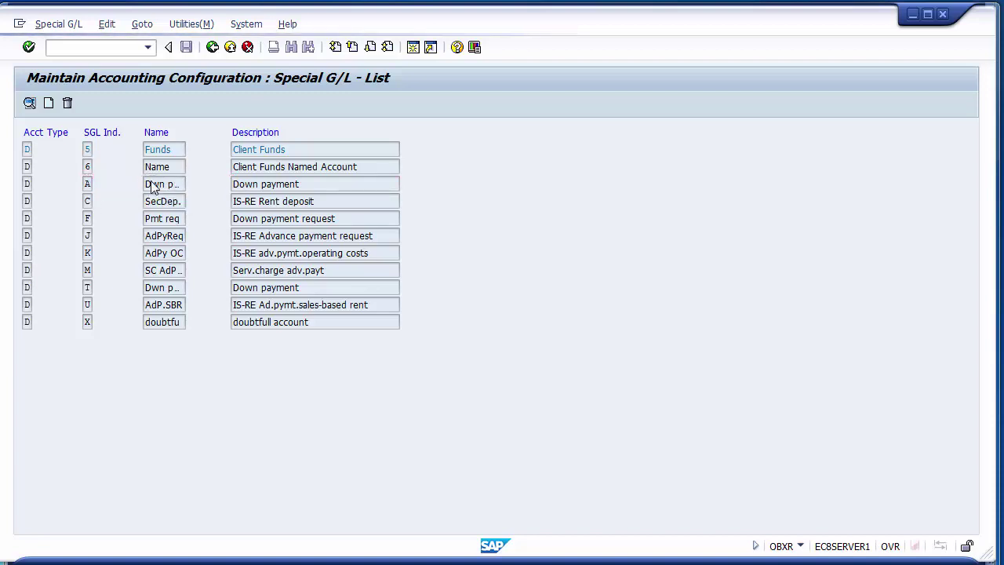
double_click(154, 186)
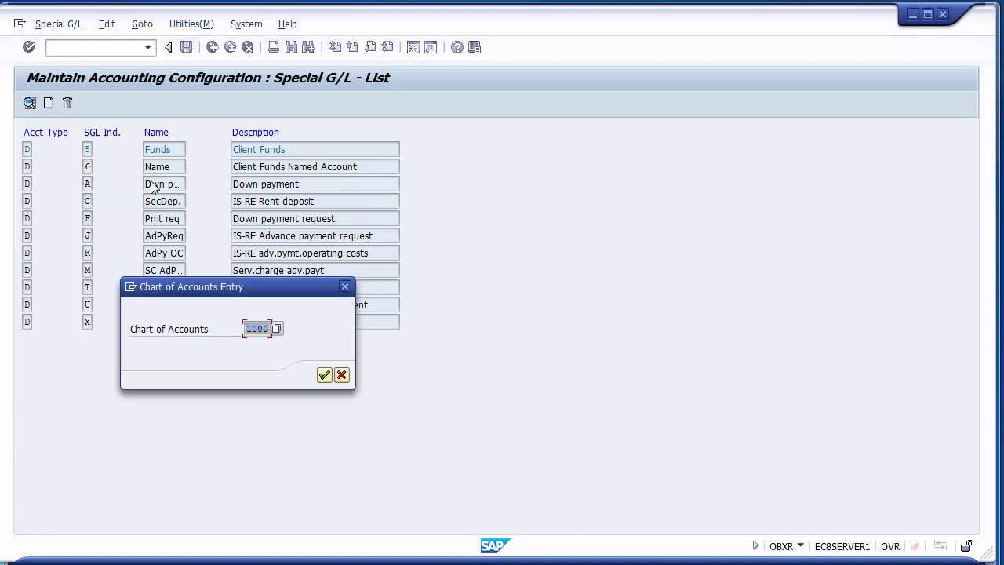
Confirm chart of accounts 1000 and choose 100003 Service Customers Account from the reconciliation account search
left_click(325, 377)
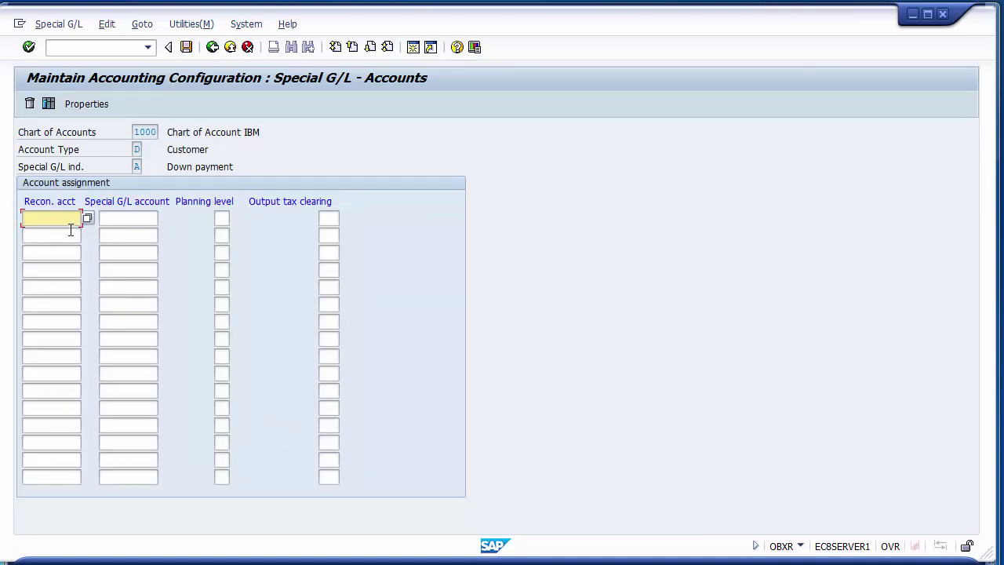
left_click(116, 219)
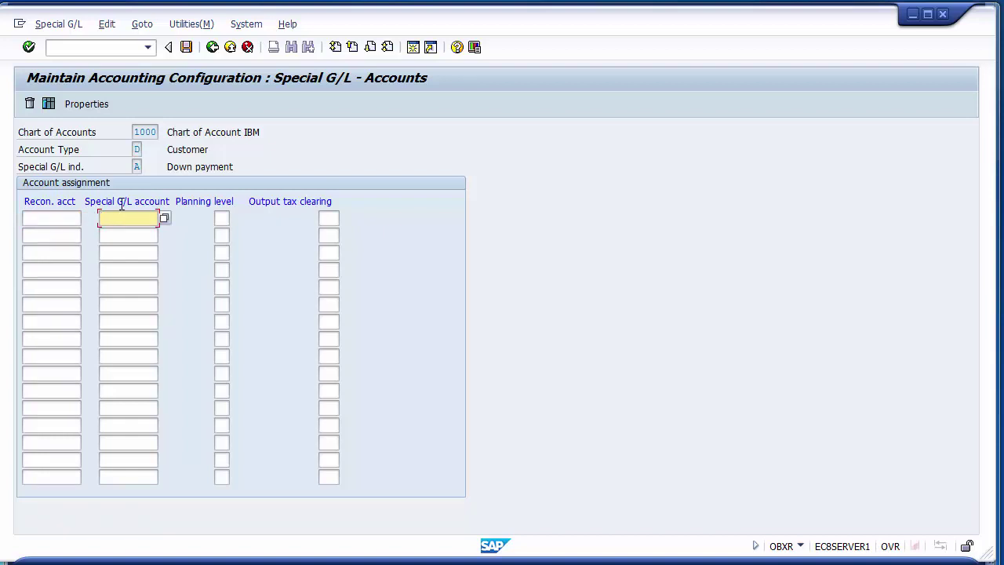
left_click(70, 218)
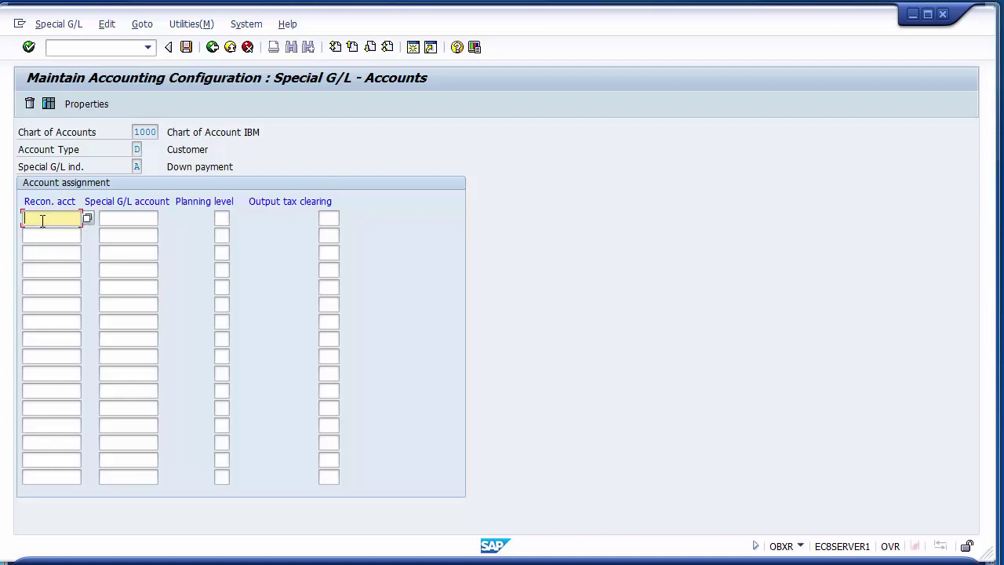
key("Return")
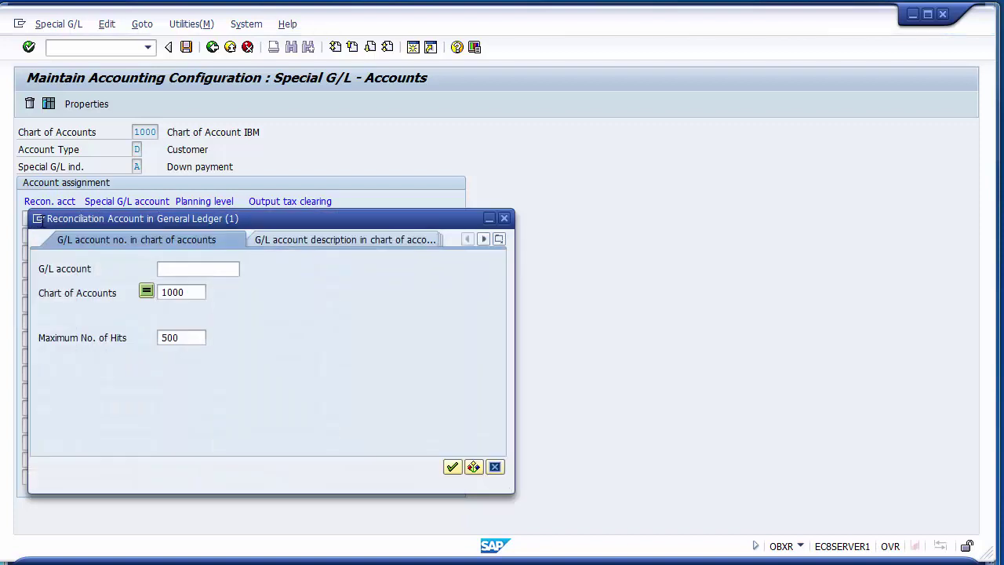
left_click(454, 467)
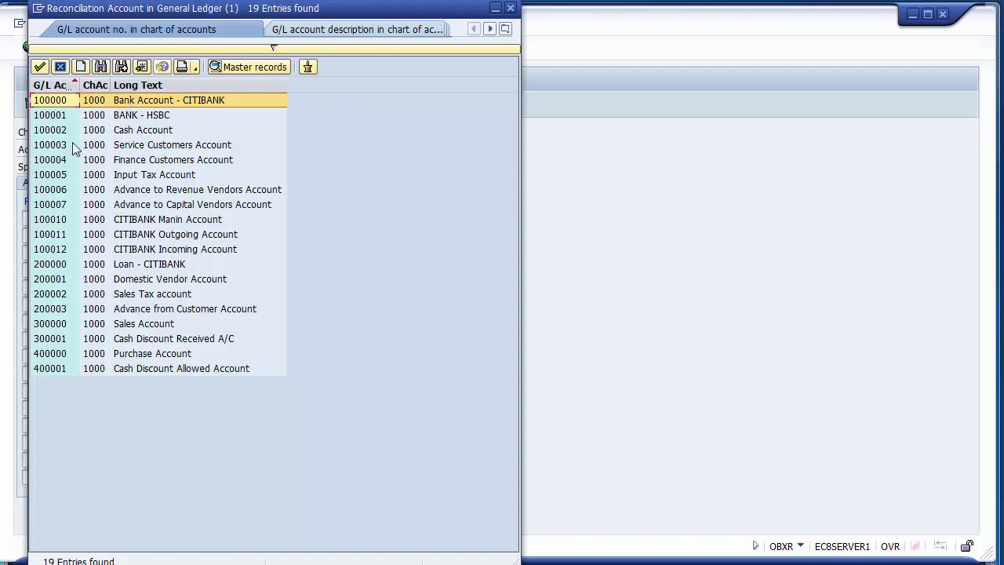
left_click(130, 148)
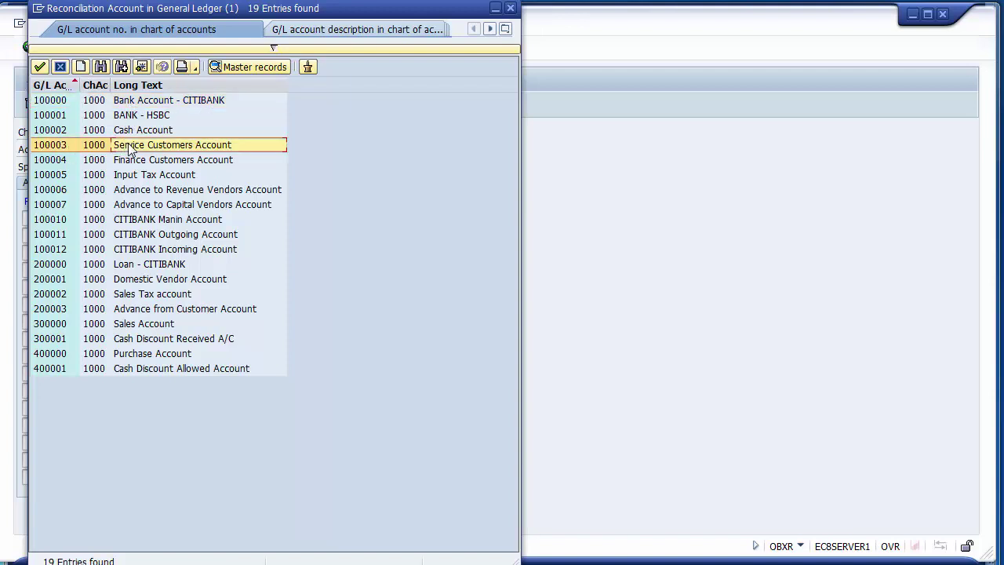
double_click(181, 148)
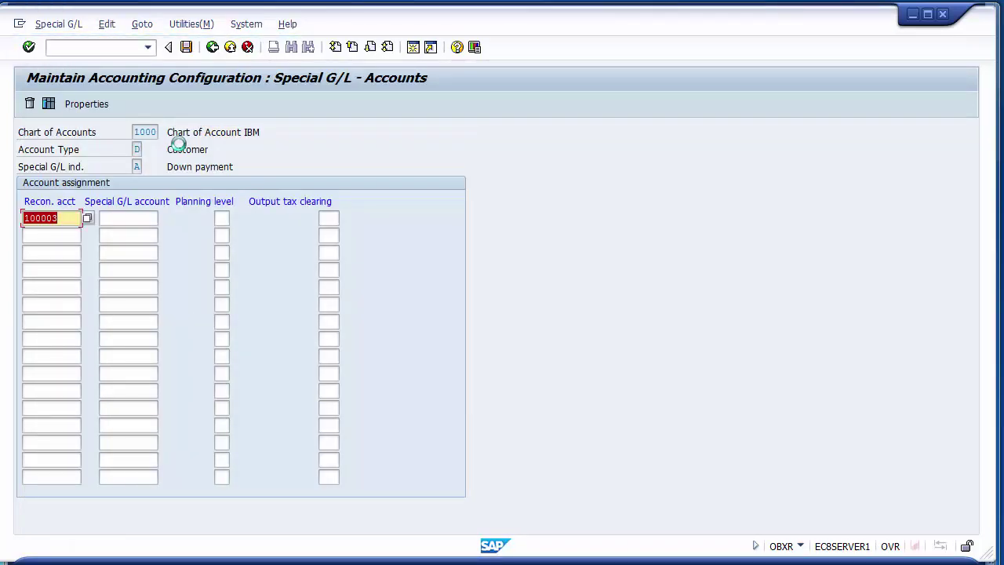
left_click(80, 221)
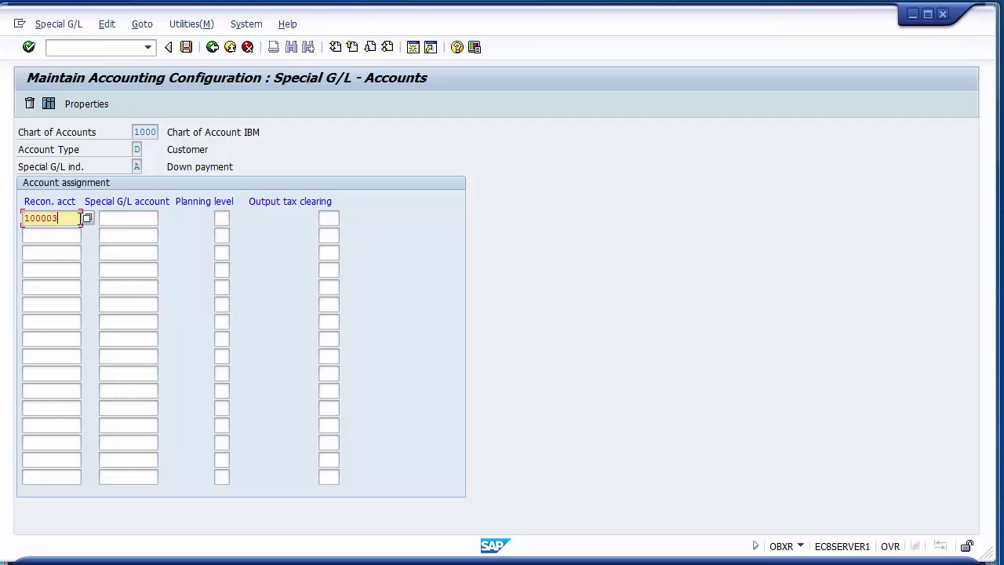
left_click(112, 219)
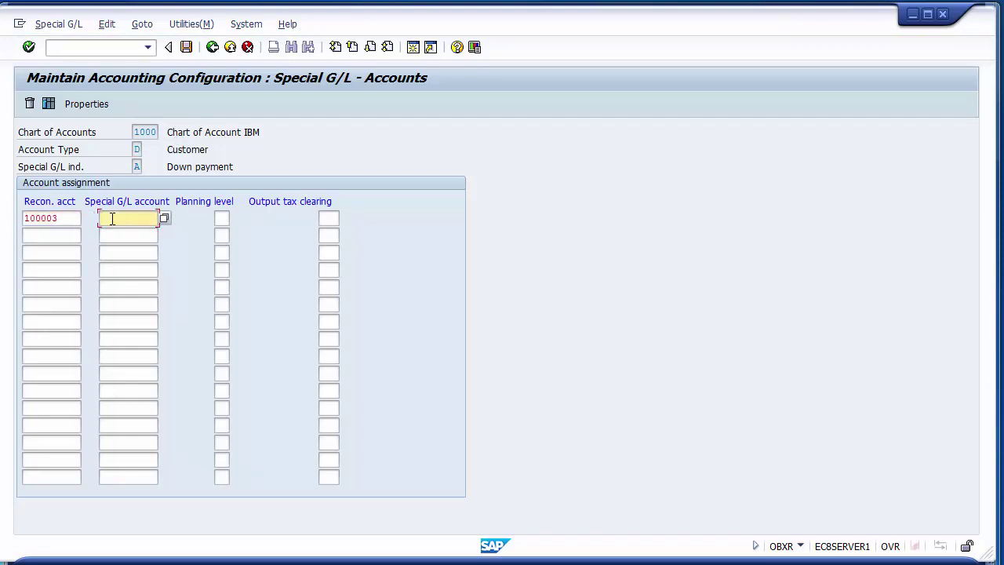
Choose 200003 Advance from Customer Account from the Special G/L account value help
left_click(162, 218)
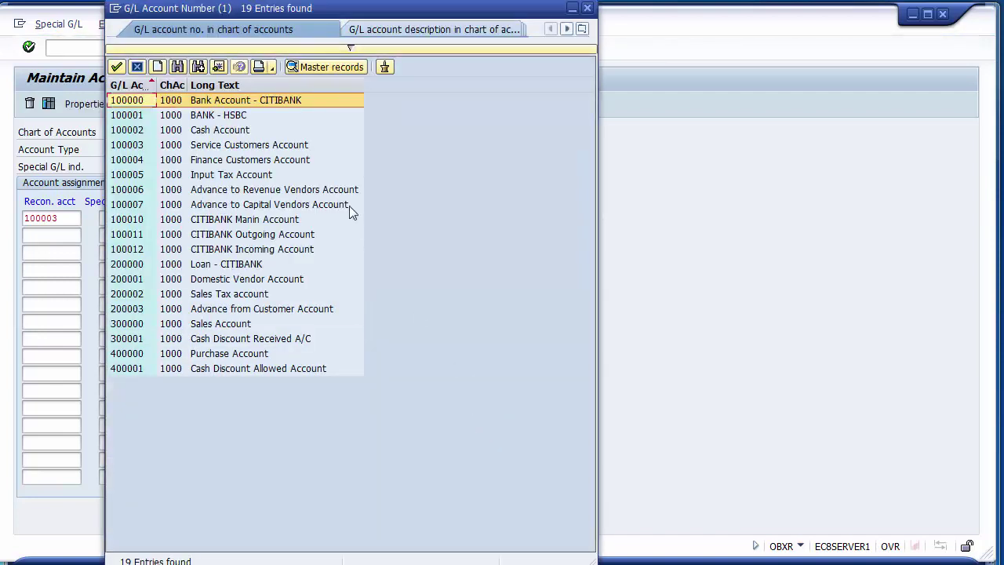
left_click(229, 311)
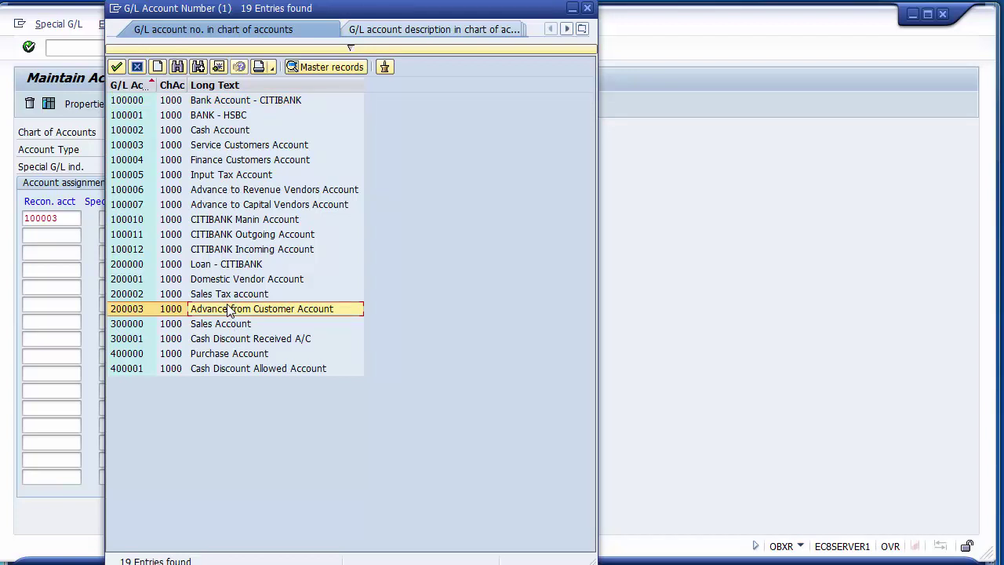
double_click(220, 311)
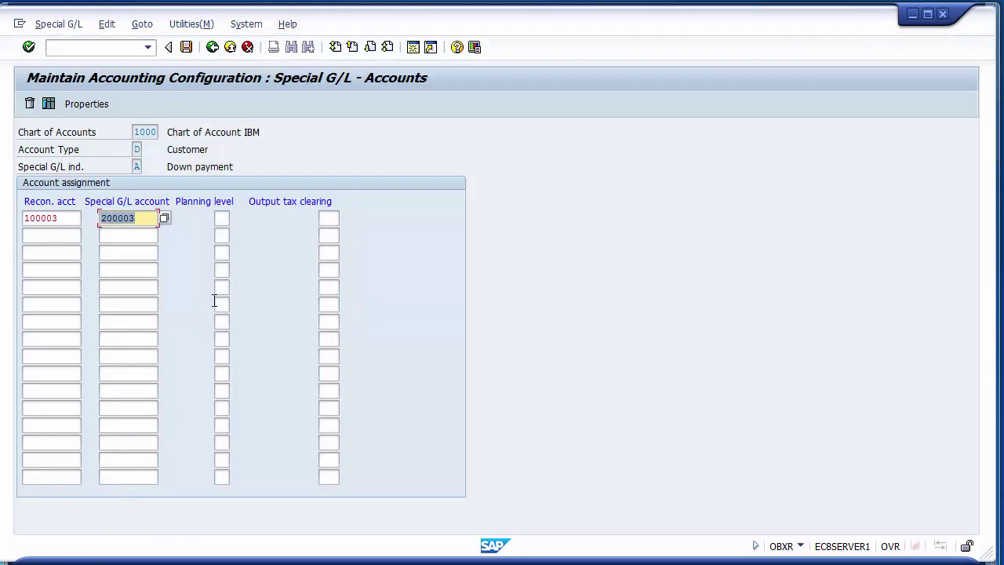
left_click(147, 219)
left_click(76, 217)
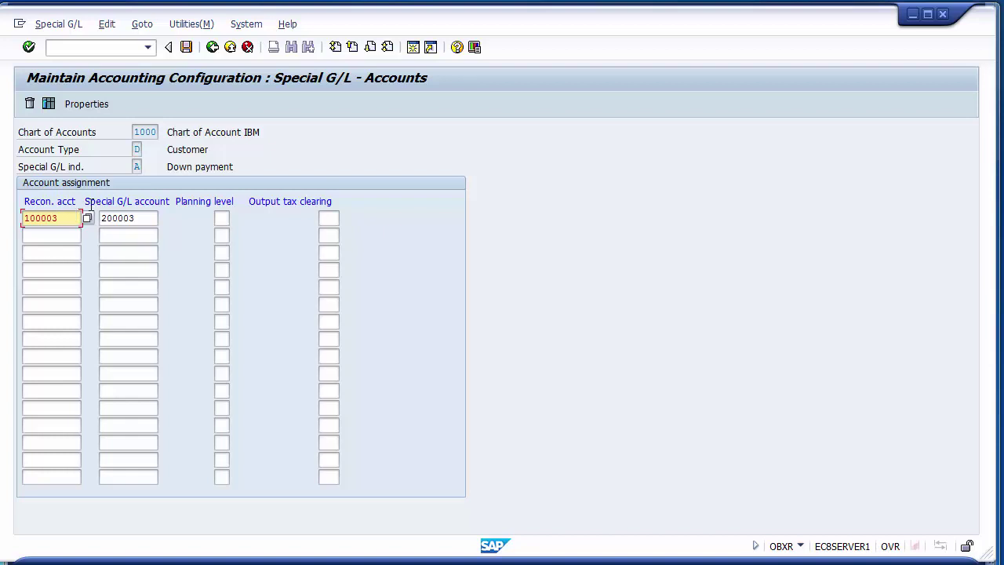
Save the indicator A account assignment under the customizing request before opening Properties
left_click(100, 111)
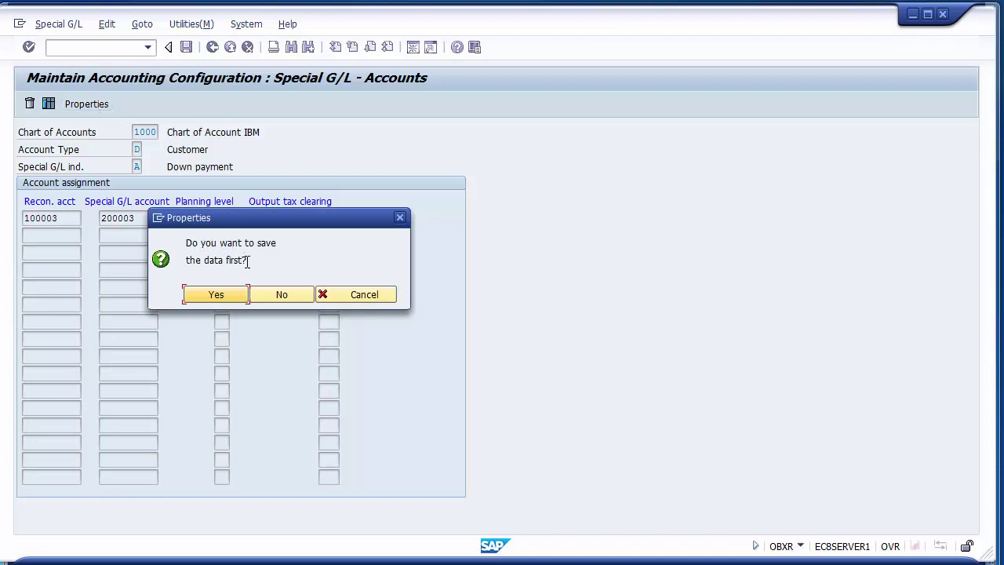
left_click(217, 300)
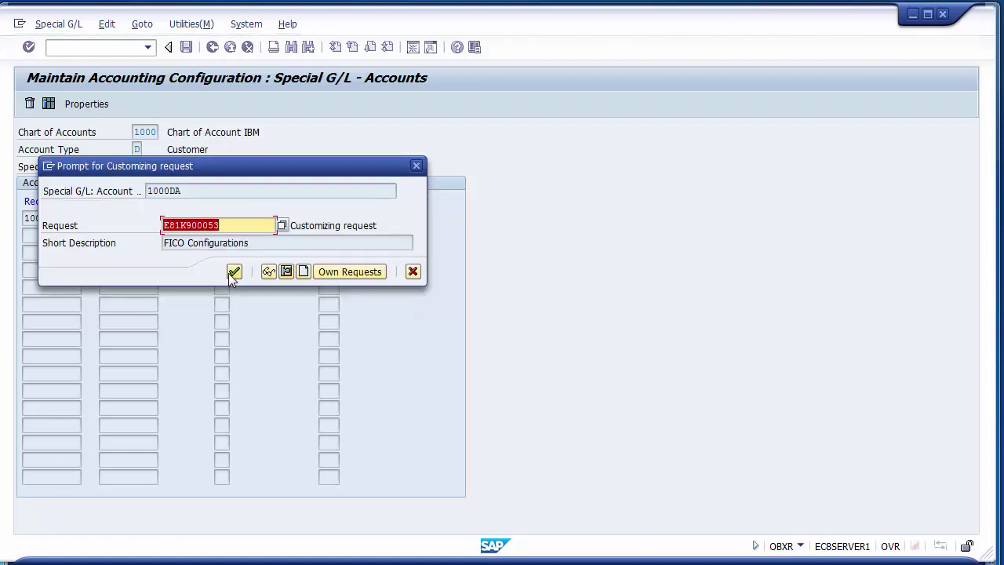
left_click(231, 276)
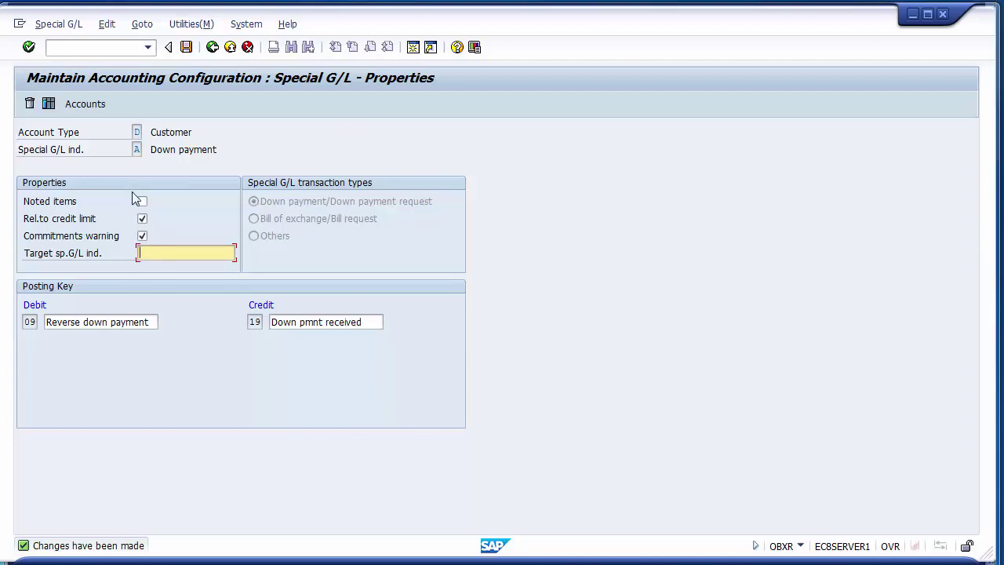
Uncheck Rel.to credit limit, save under the customizing request, and go back to the list
left_click(140, 218)
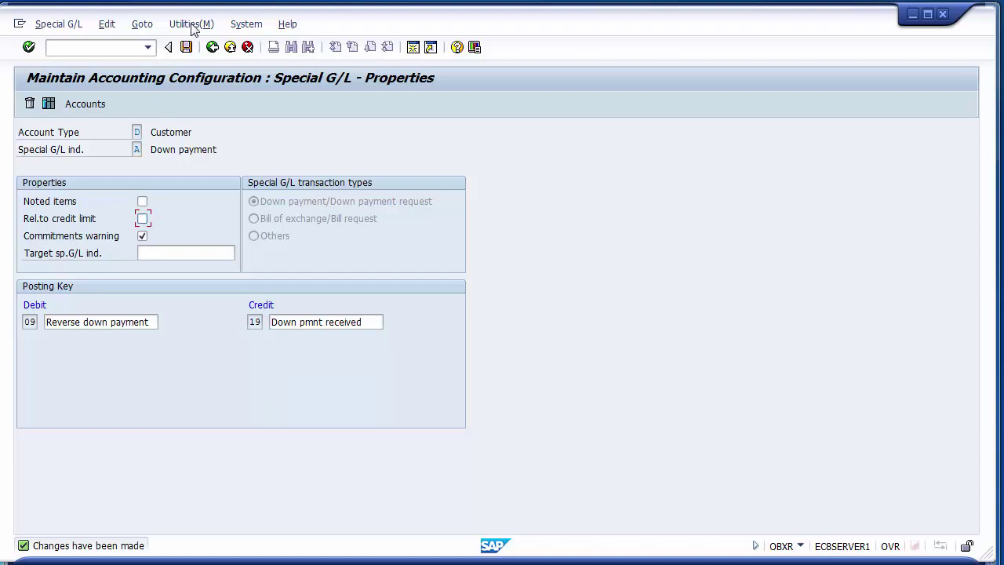
left_click(187, 47)
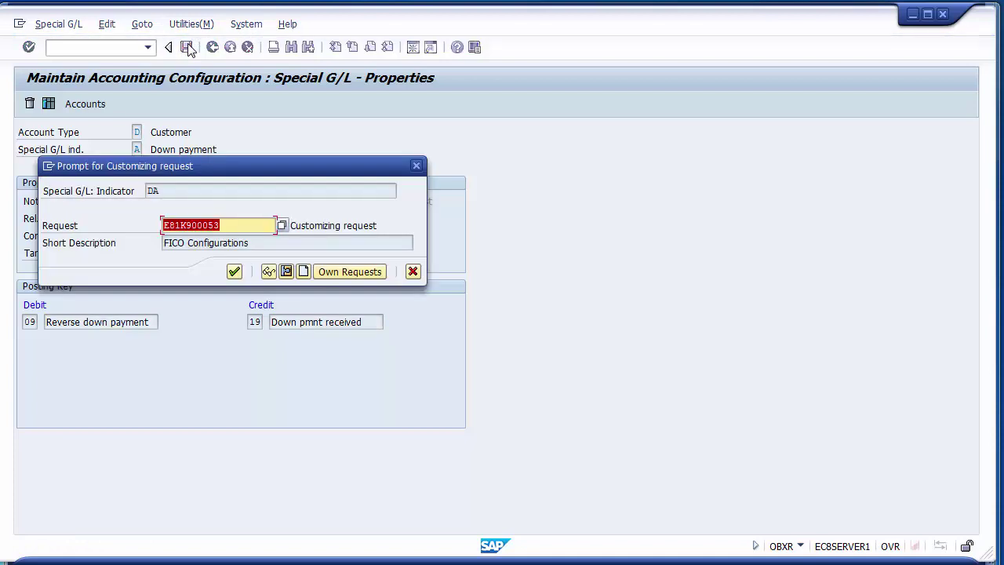
left_click(234, 271)
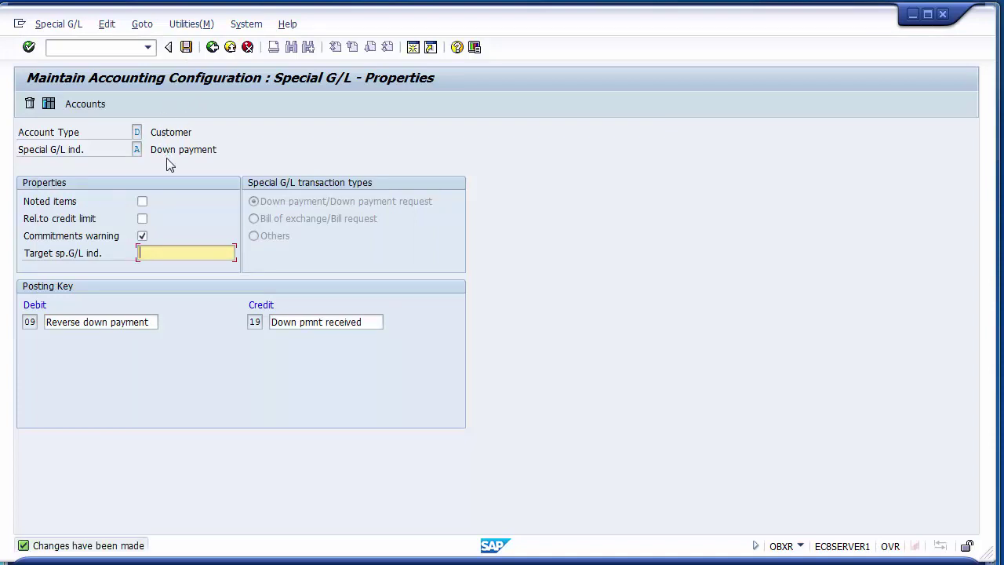
left_click(211, 47)
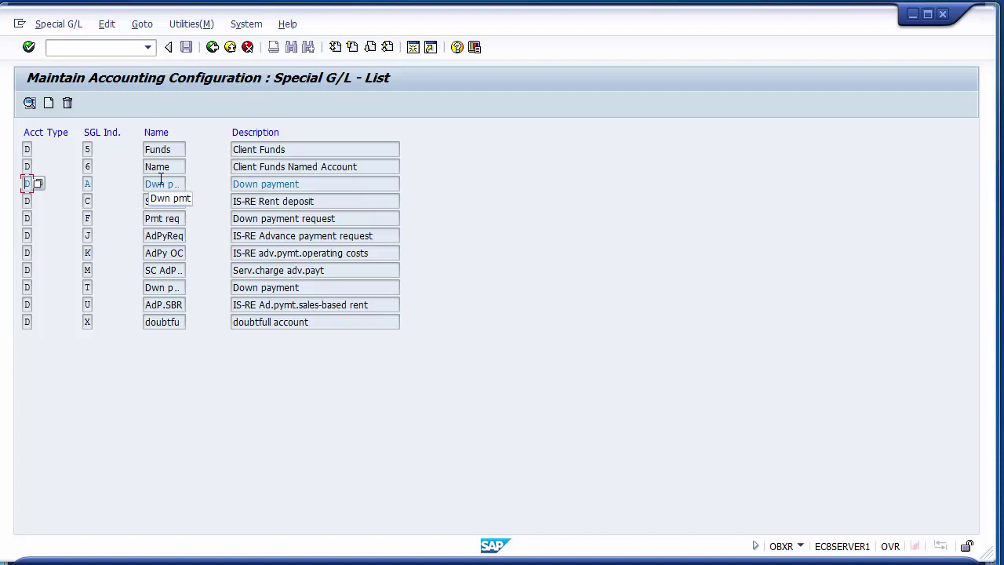
left_click(290, 217)
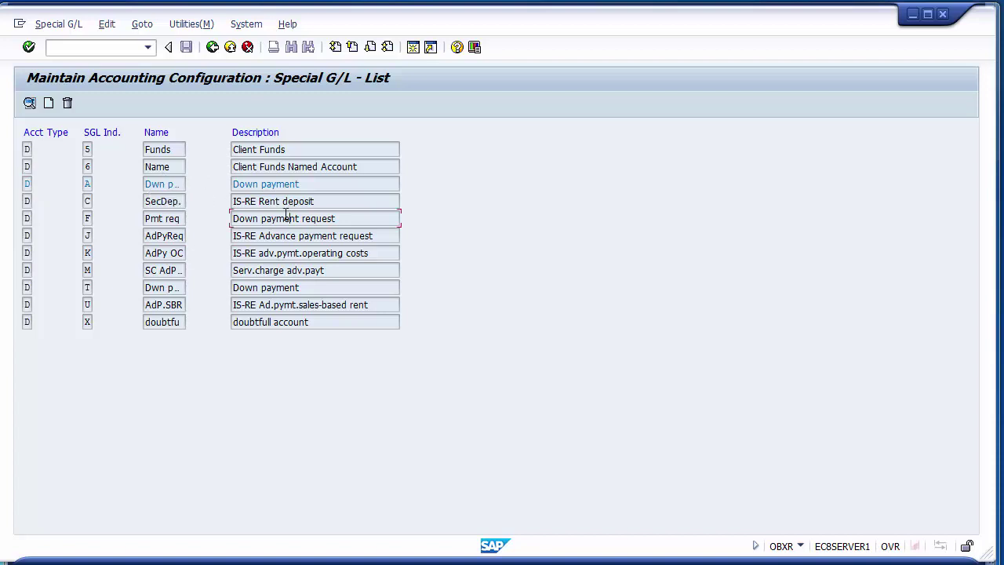
left_click_drag(349, 218, 233, 219)
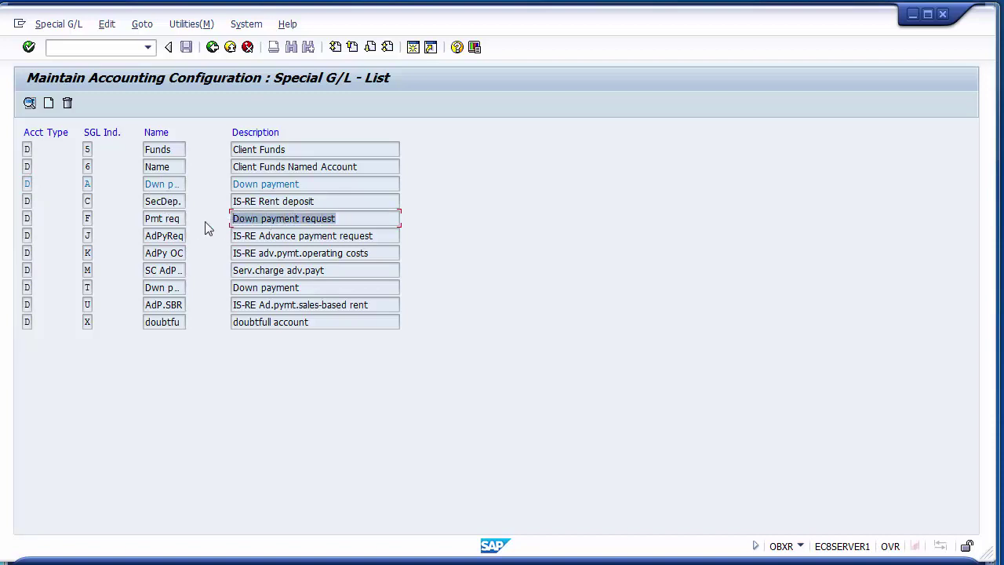
left_click(87, 218)
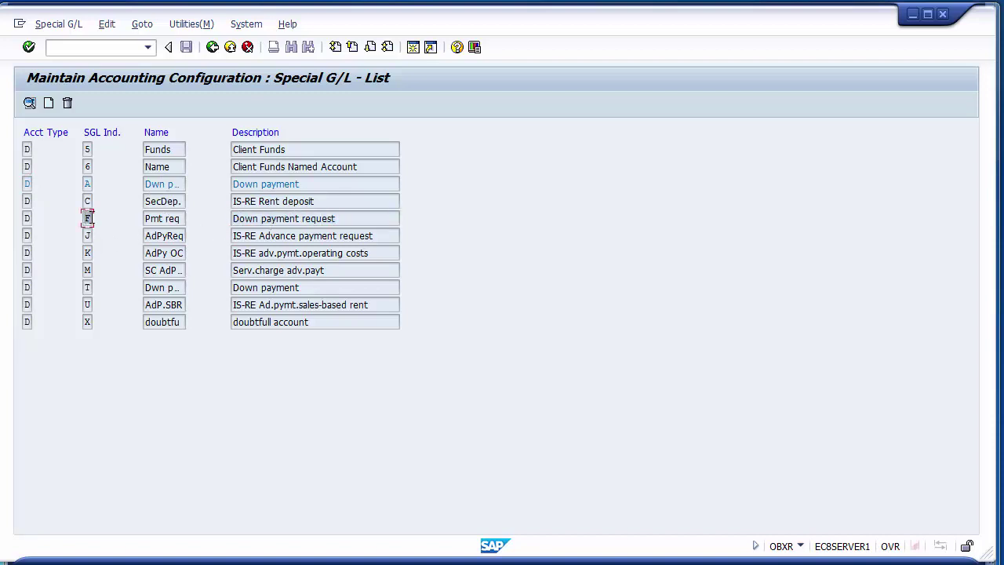
double_click(150, 218)
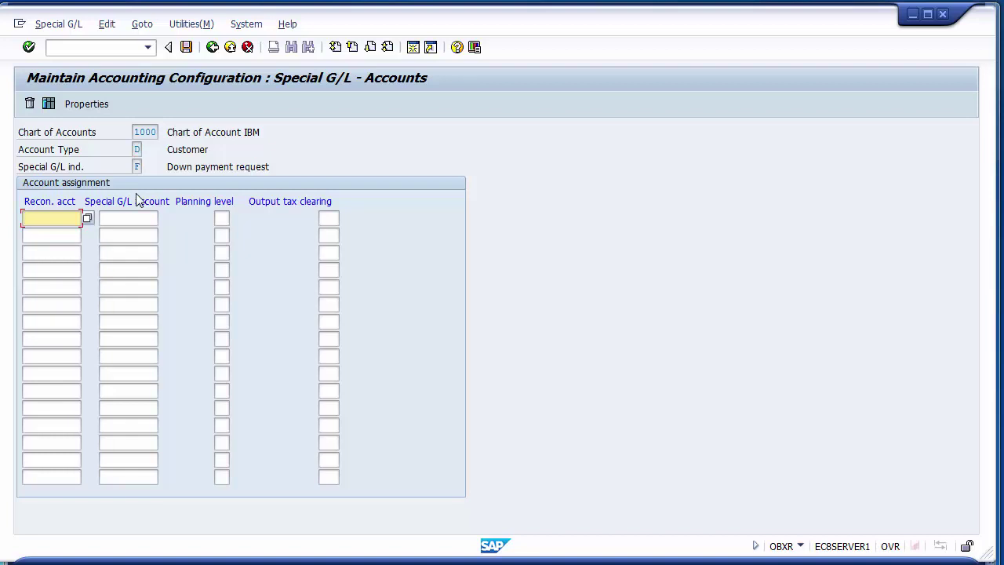
left_click(87, 106)
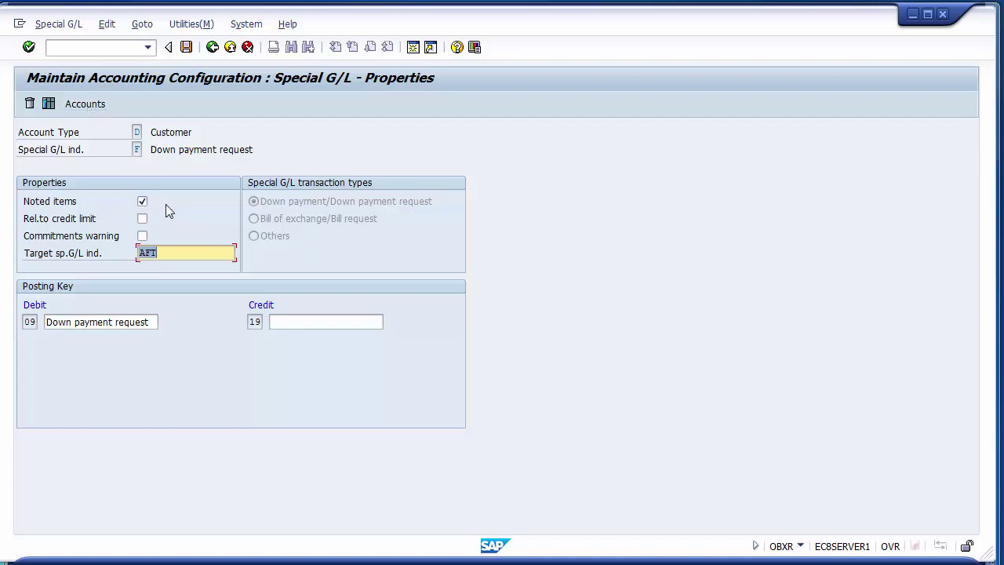
left_click(182, 258)
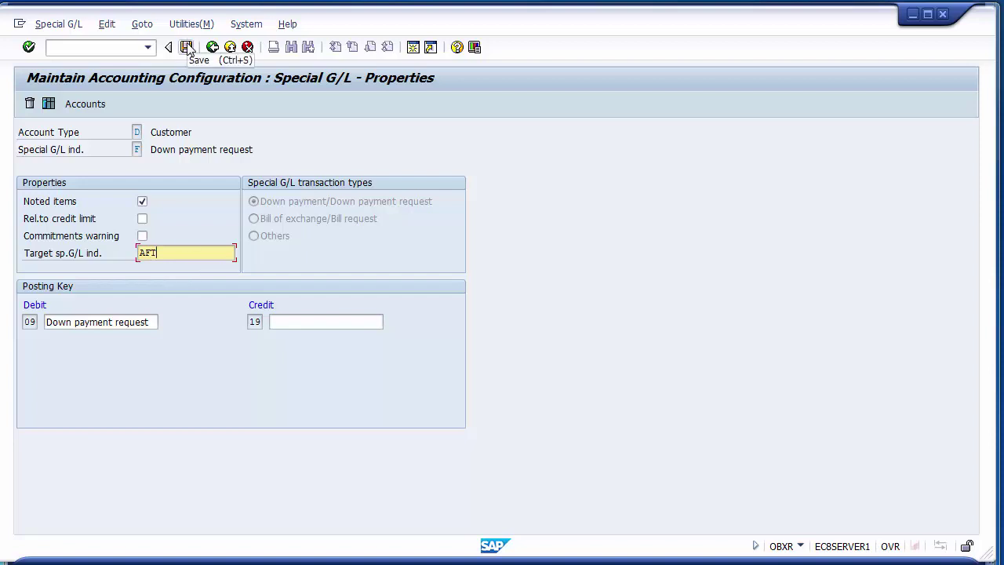
left_click(188, 48)
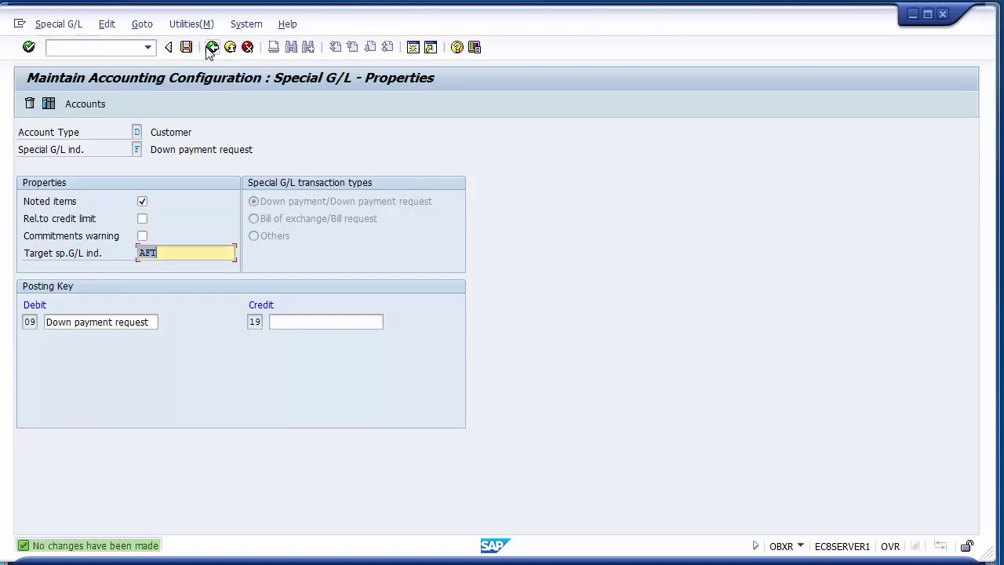
left_click(210, 49)
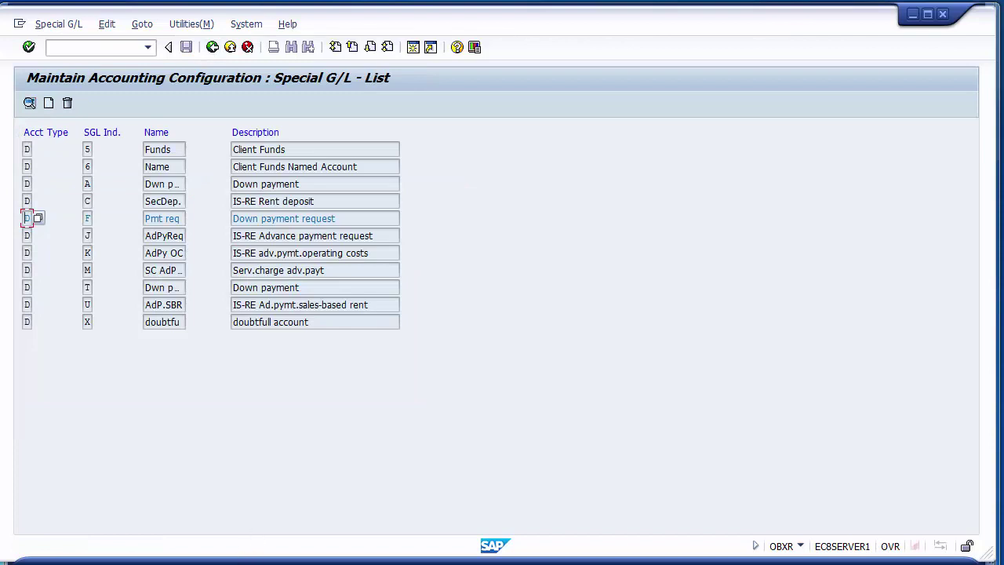
left_click(259, 558)
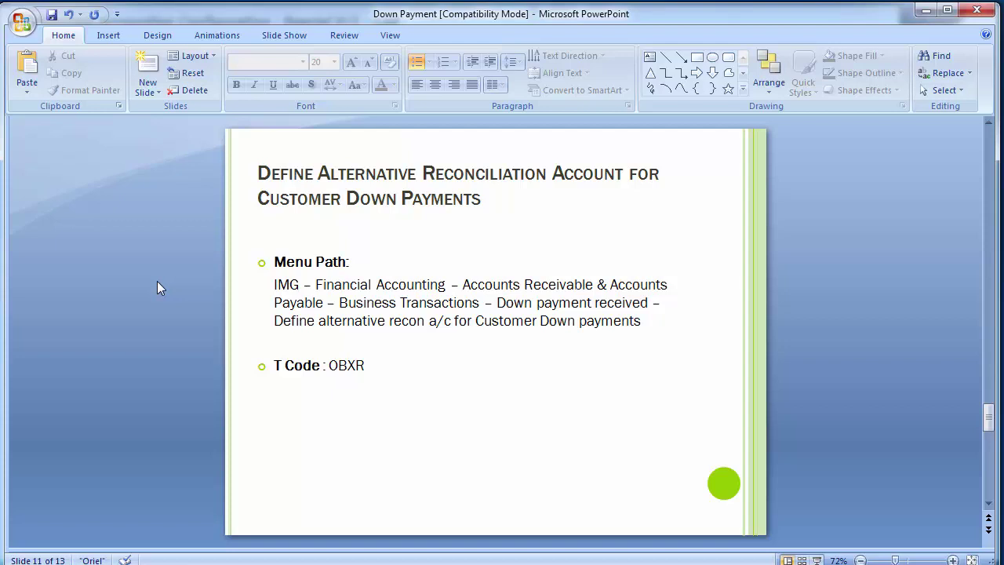
Leave OBXR with /n in SAP, then advance PowerPoint to slide 12 'Unit Testing'
key("alt+Tab")
left_click(135, 45)
type("/n")
key("Return")
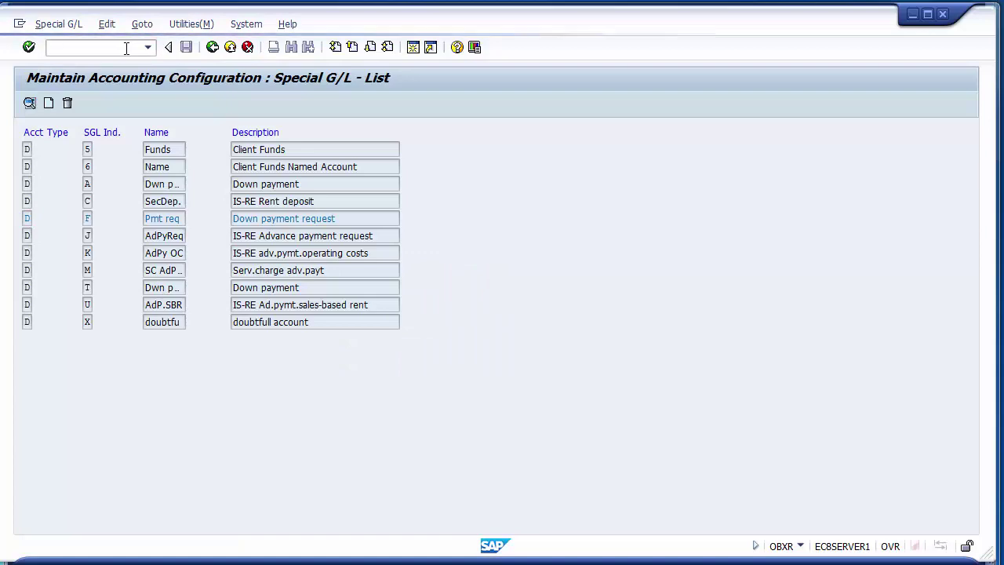
key("alt+Tab")
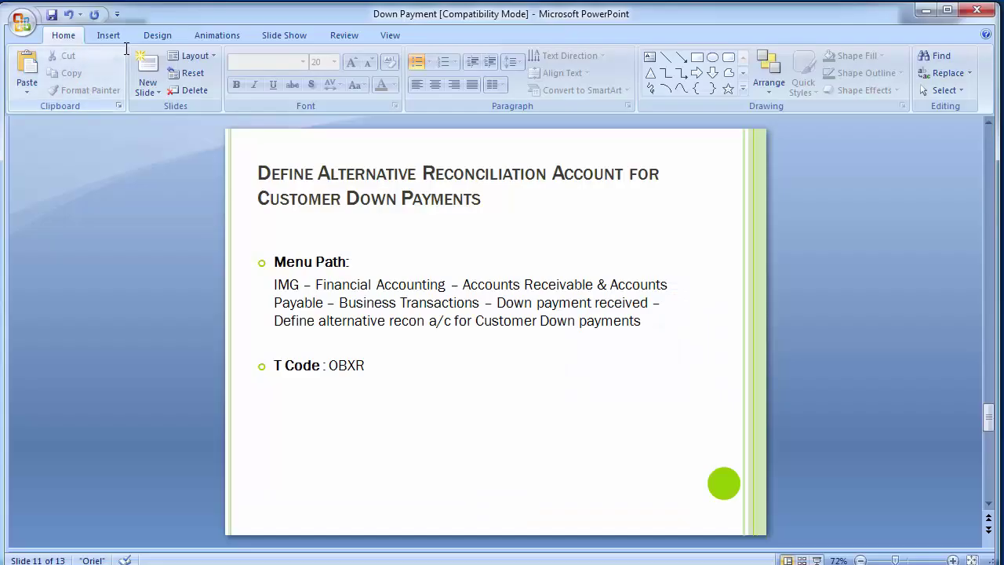
key("Page_Down")
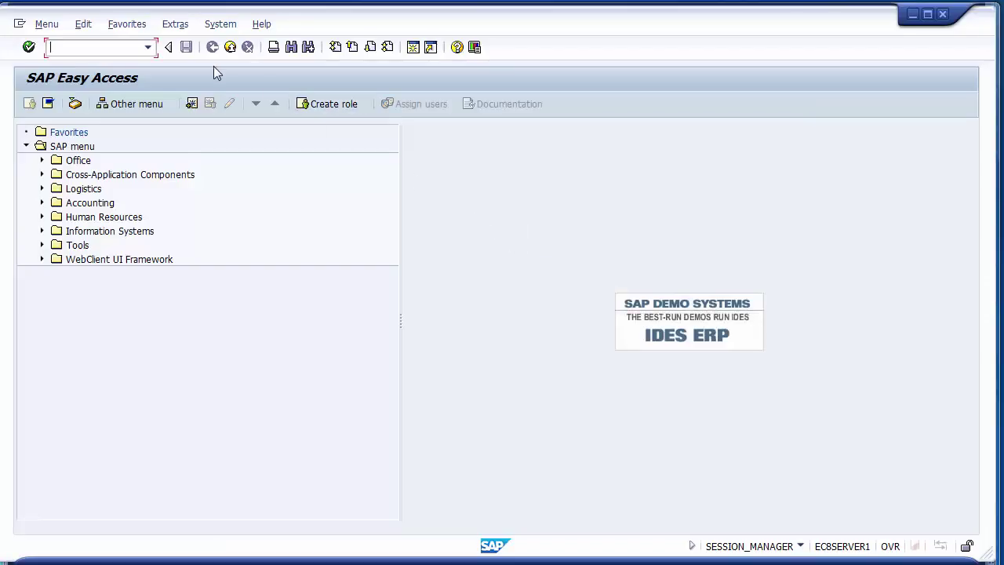
Start F-37 and set document and posting dates to 15.11.2014
type("F-37")
key("Return")
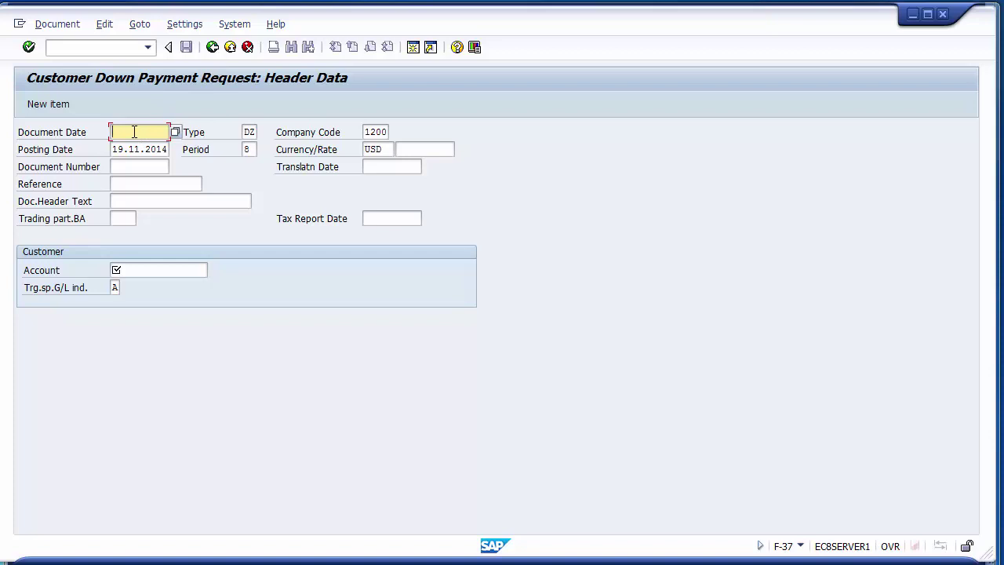
key("BackSpace")
key("Down")
key("Return")
key("Tab")
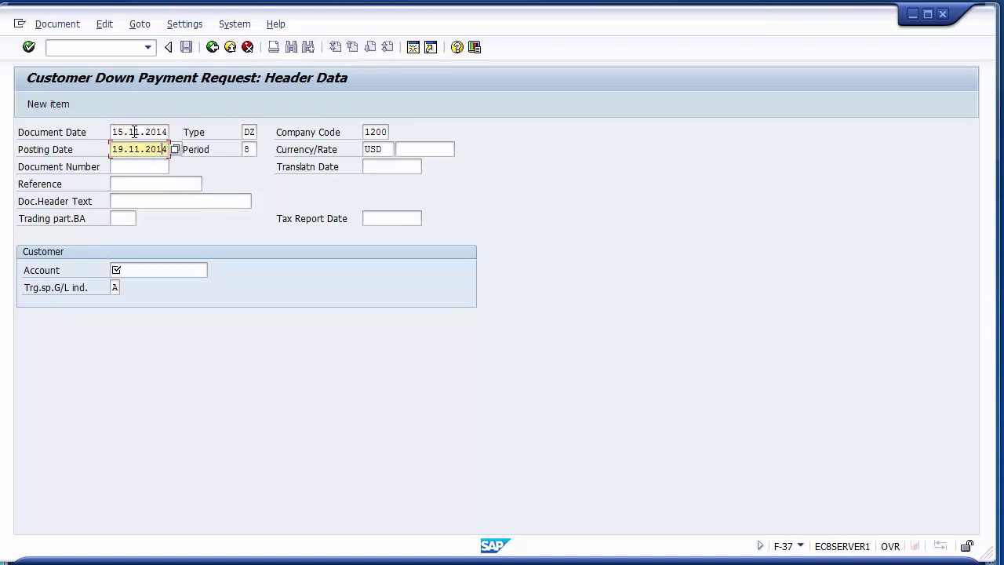
type("5")
key("Up")
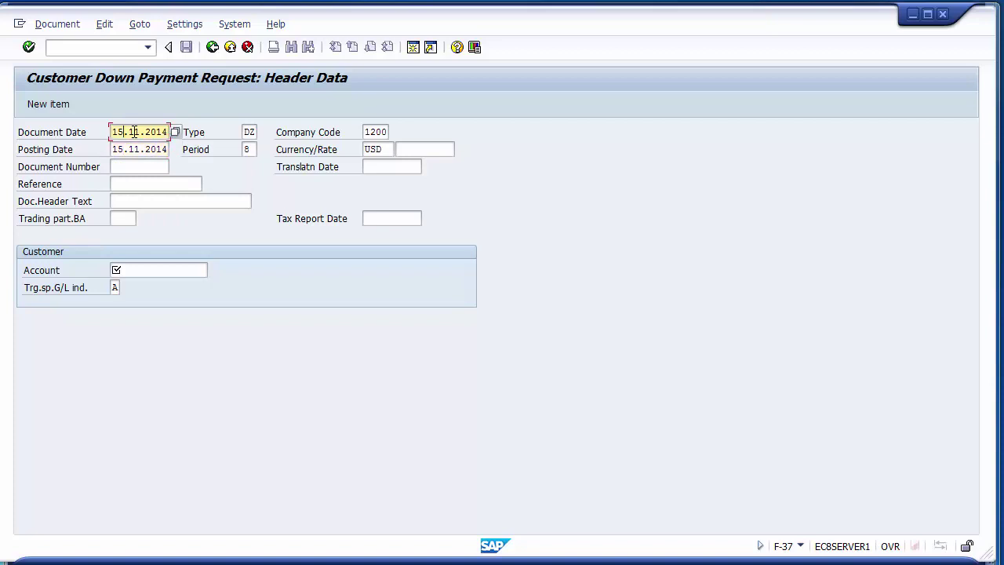
key("Down")
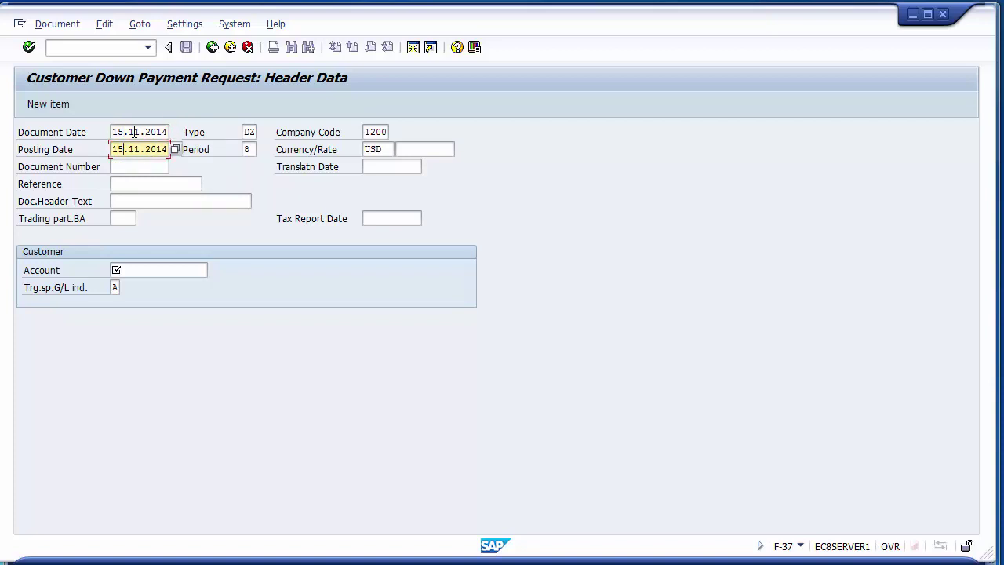
Enter reference 'Request' and bring up the customer account search
key("Down")
key("Down")
key("Down")
key("Up")
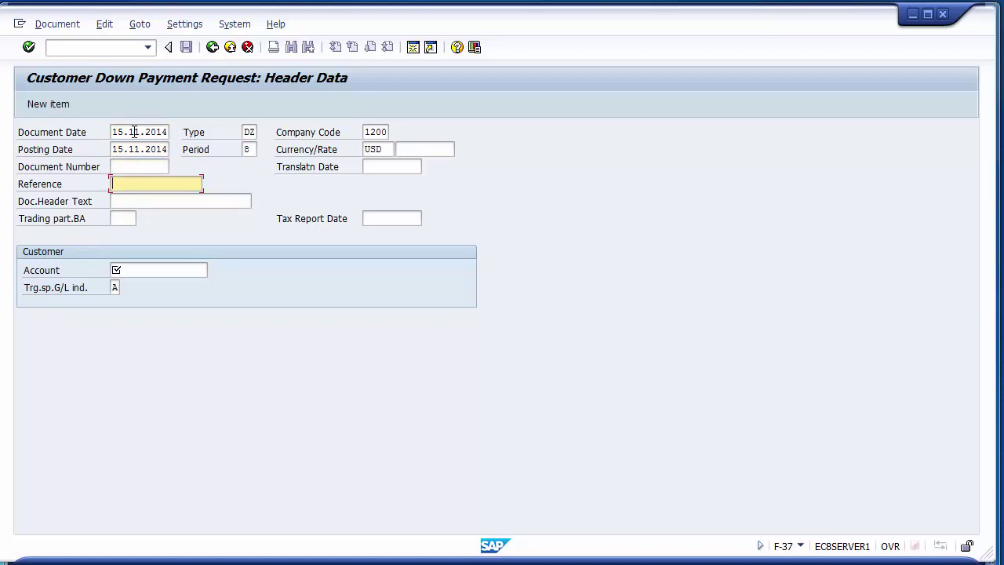
type("Request")
key("Down")
key("Down")
key("Down")
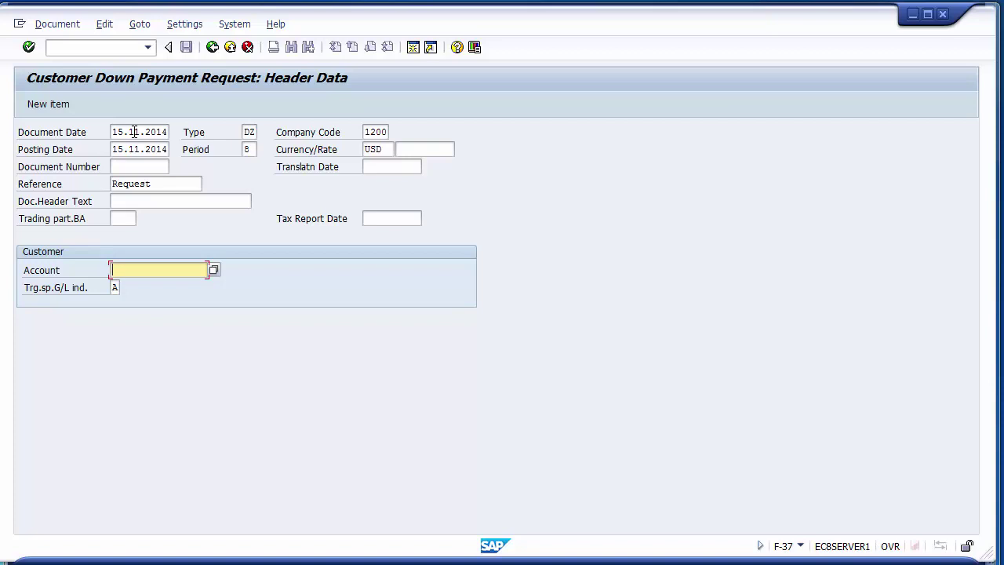
key("Return")
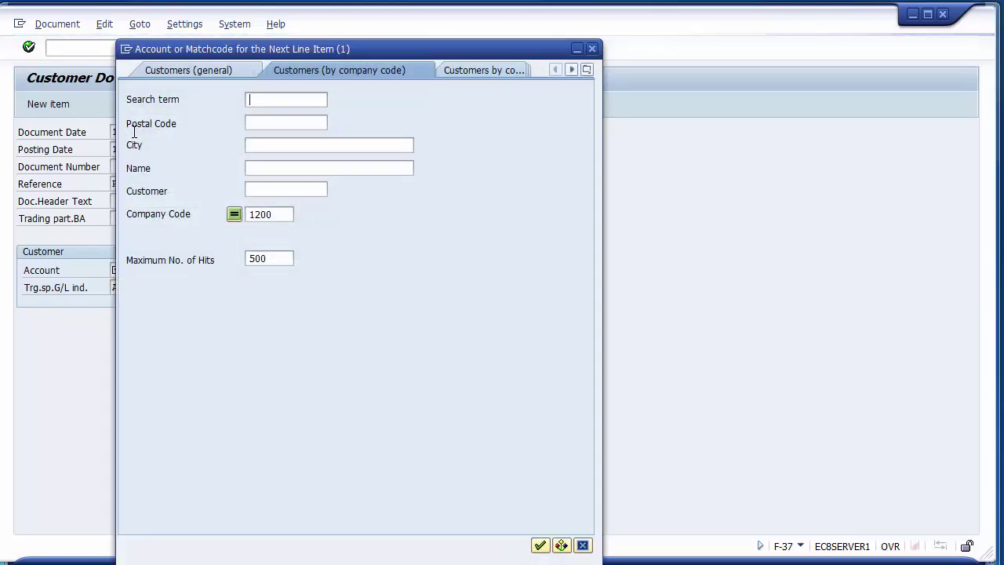
Take the single customer found in company code 1200, keep target indicator A, and submit
key("Return")
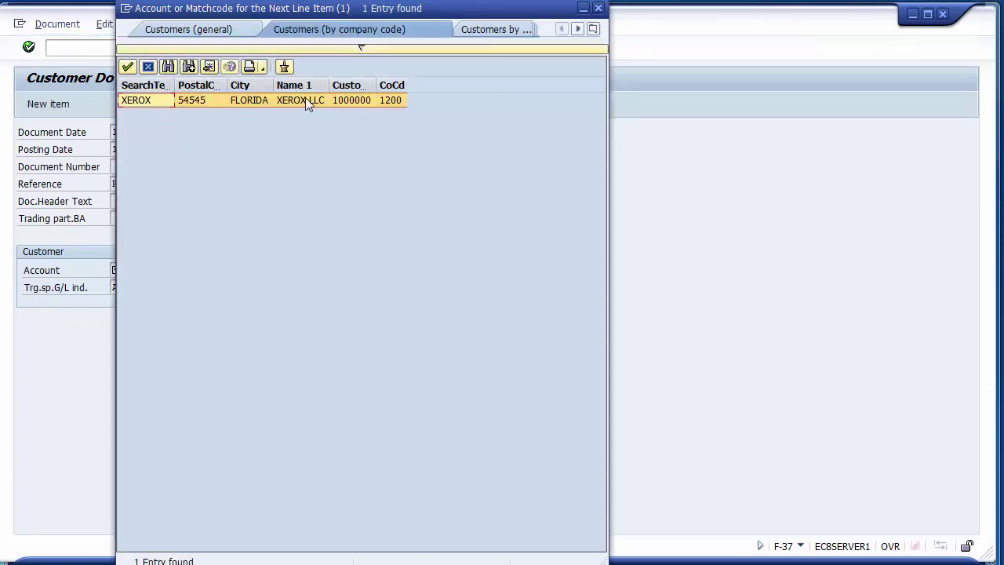
double_click(293, 102)
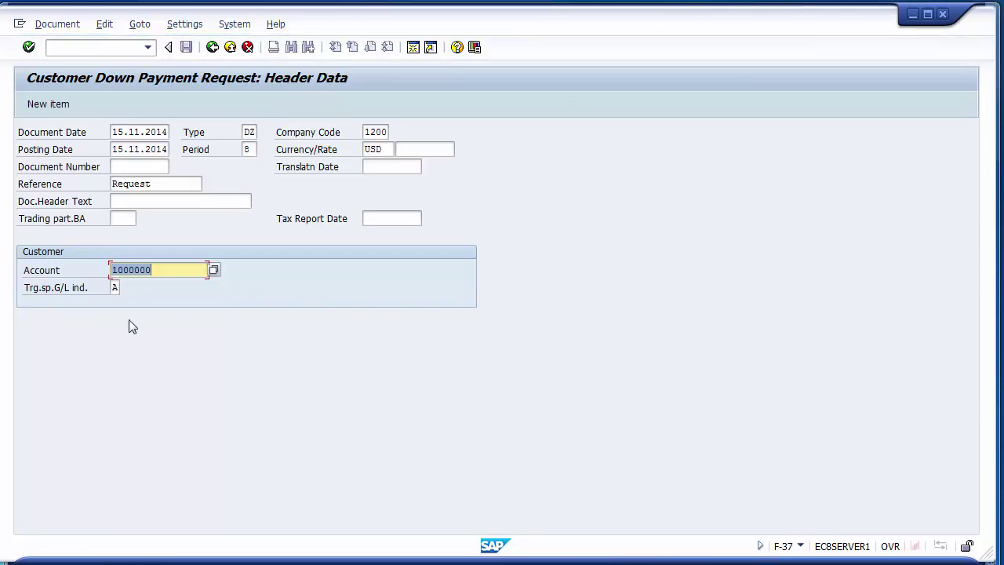
left_click(40, 291)
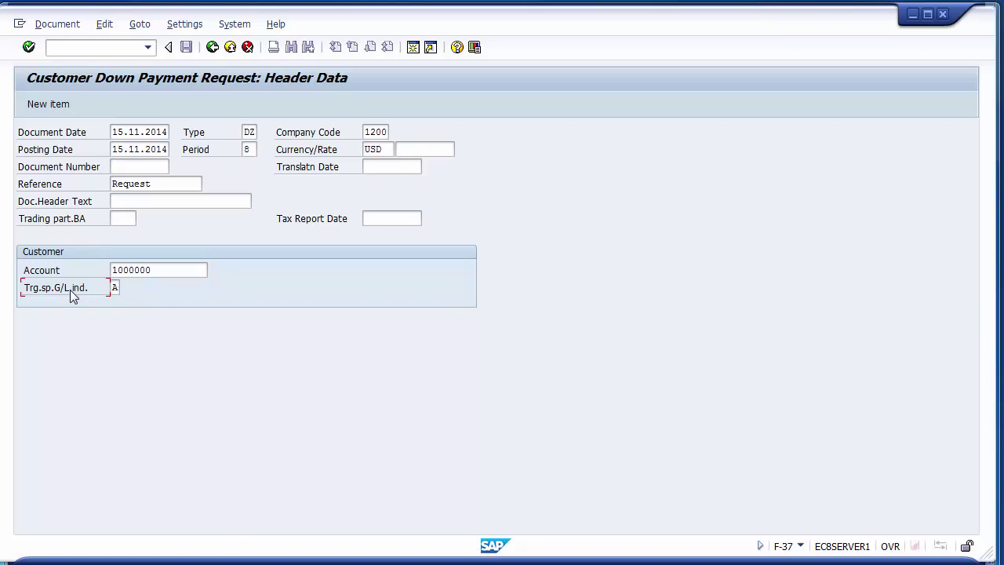
left_click(113, 288)
key("Return")
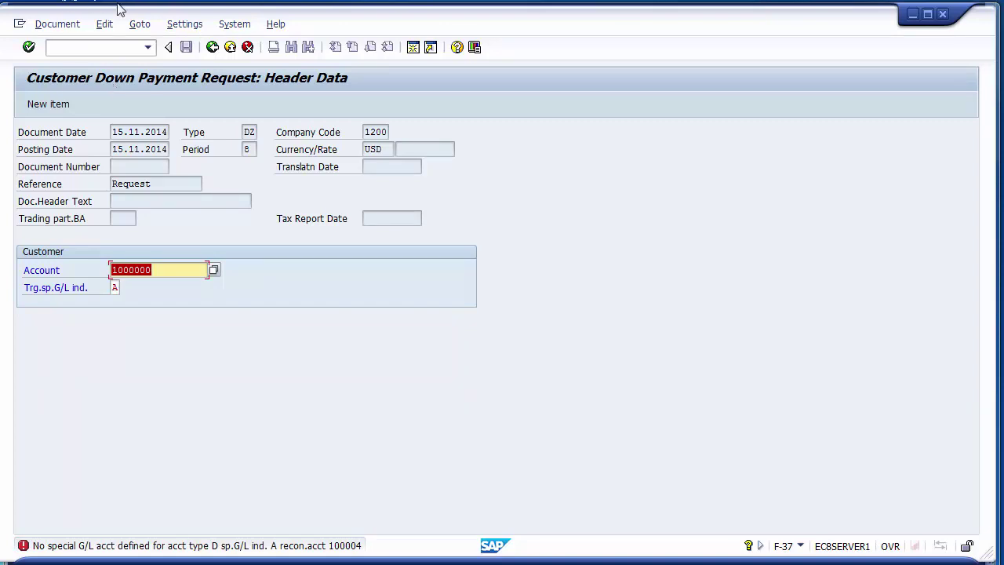
Reselect target special G/L indicator A (Down payment) from the value list
left_click(116, 287)
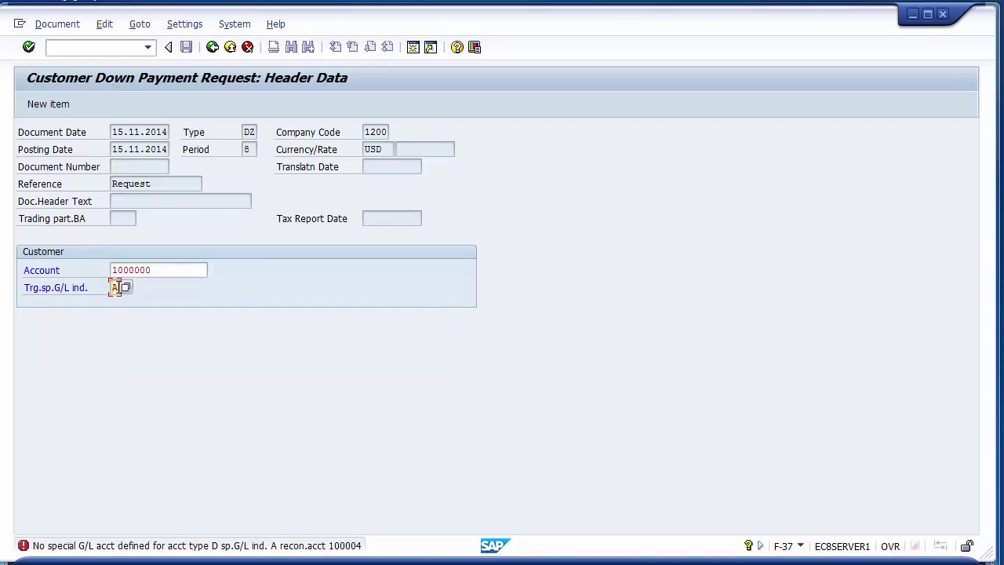
key("Return")
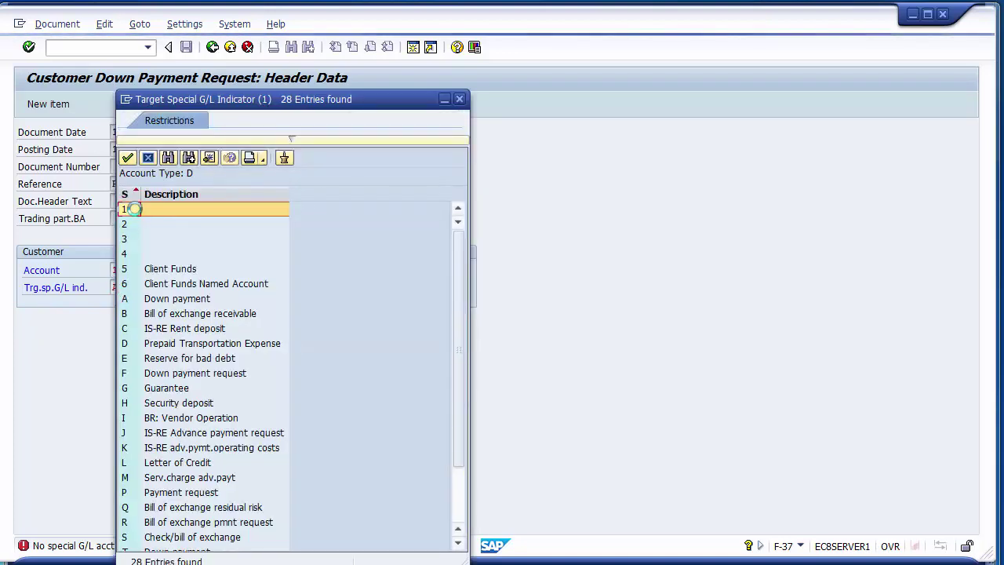
left_click(174, 299)
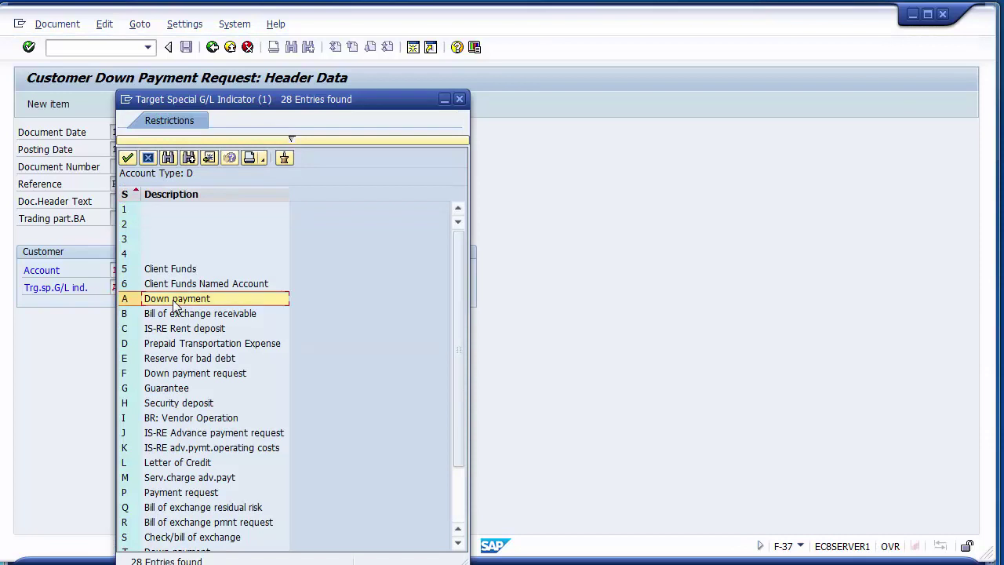
double_click(174, 299)
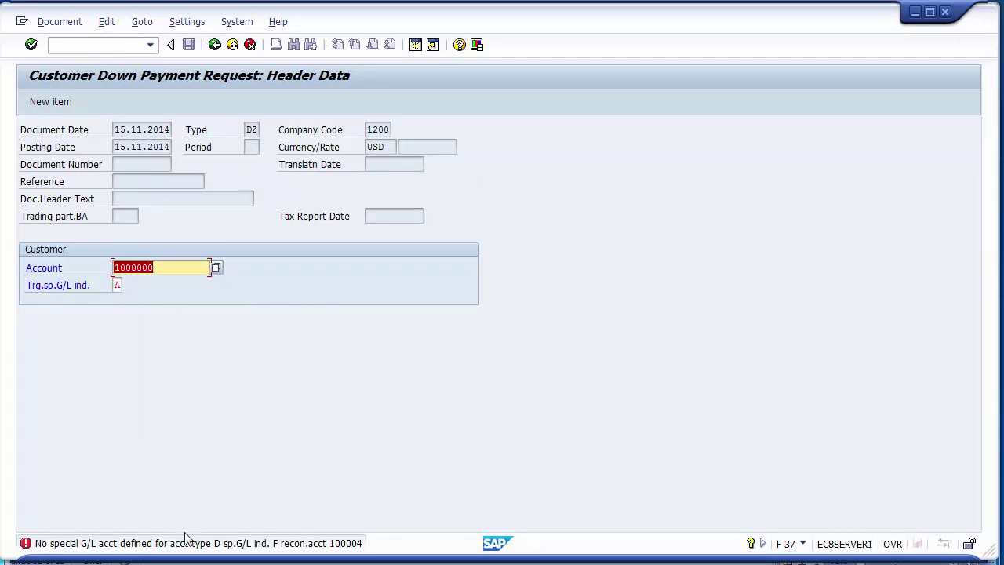
Check the previous slide, then run /nOBXR to reopen the Special G/L settings
left_click(96, 47)
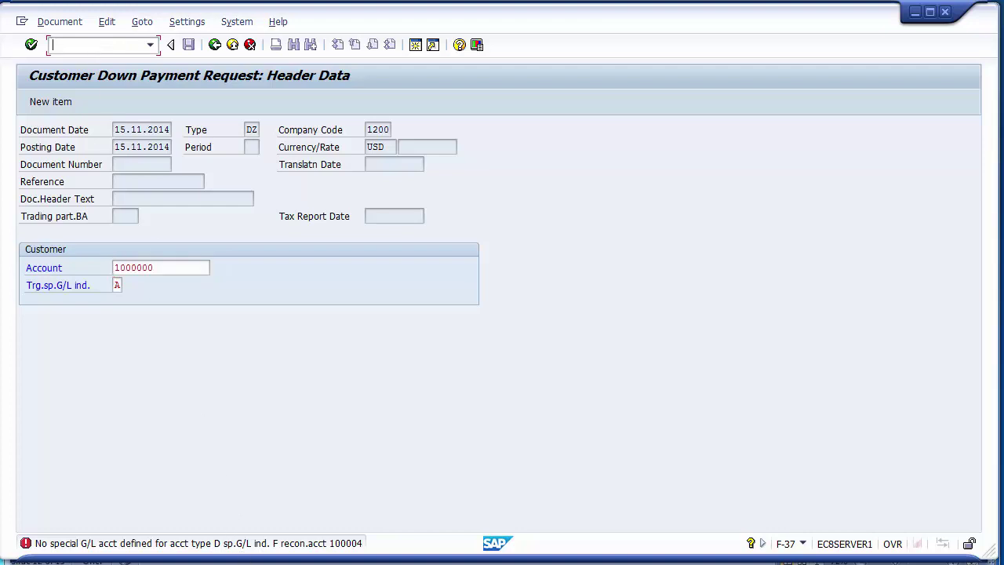
key("alt+Tab")
scroll(393, 317, "up", 2)
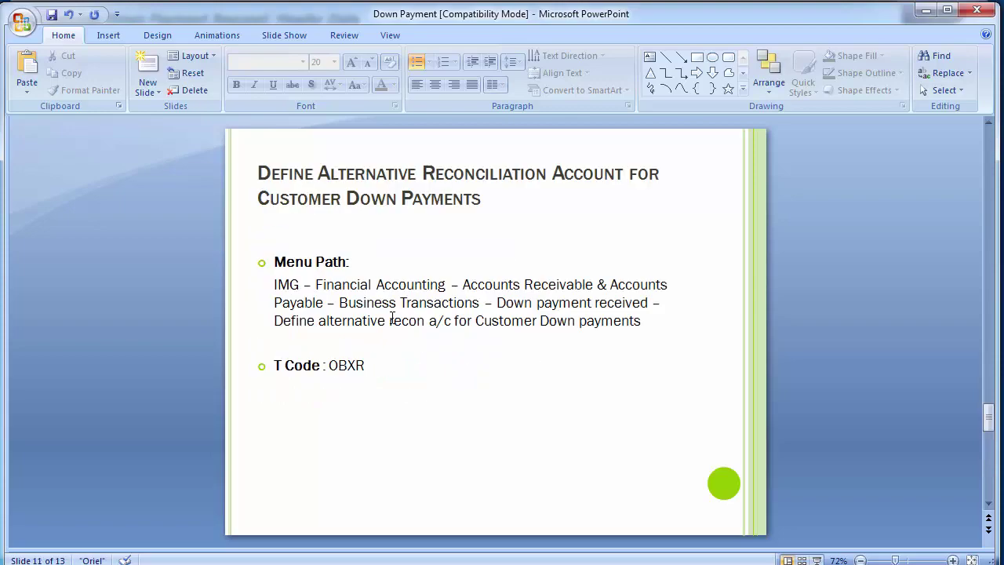
key("alt+Tab")
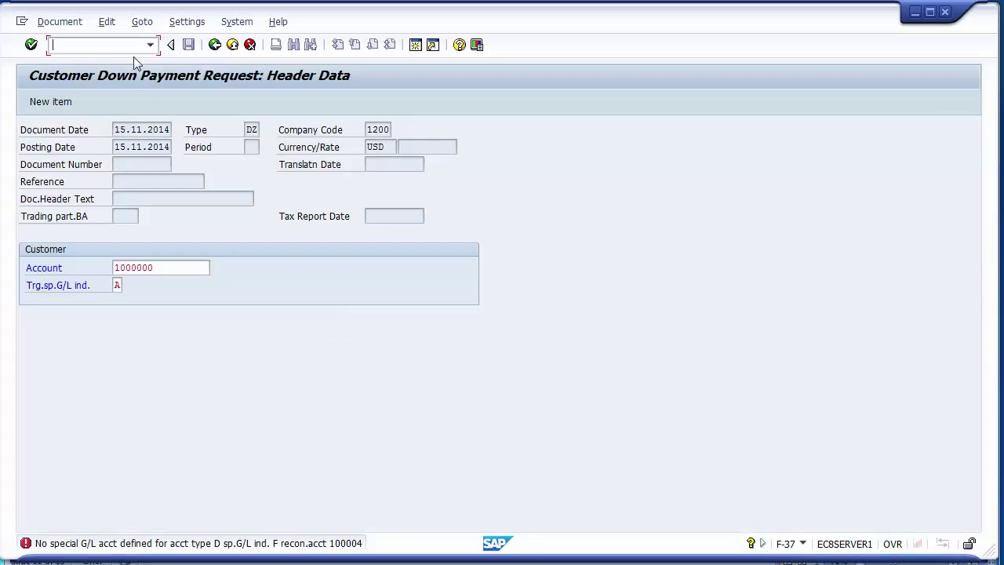
type("/nobxr")
key("Return")
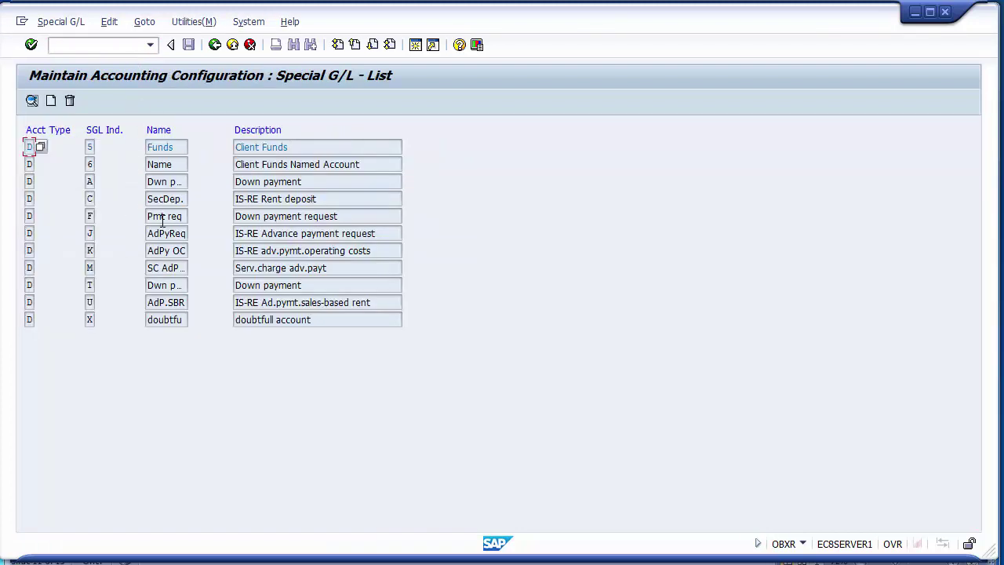
Open indicator F in chart 1000 and enter recon account 100004 with special G/L account 200003
left_click(239, 215)
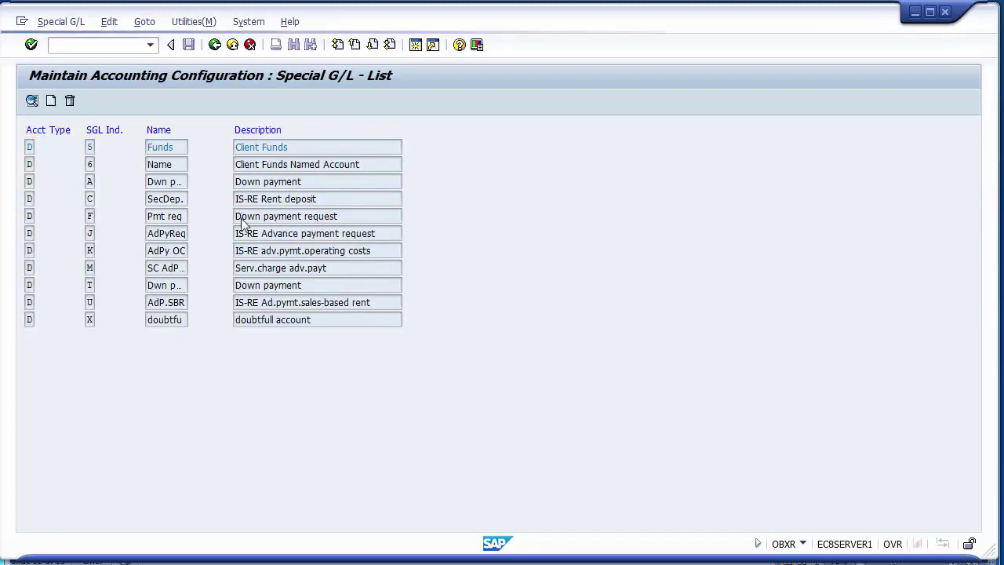
double_click(241, 223)
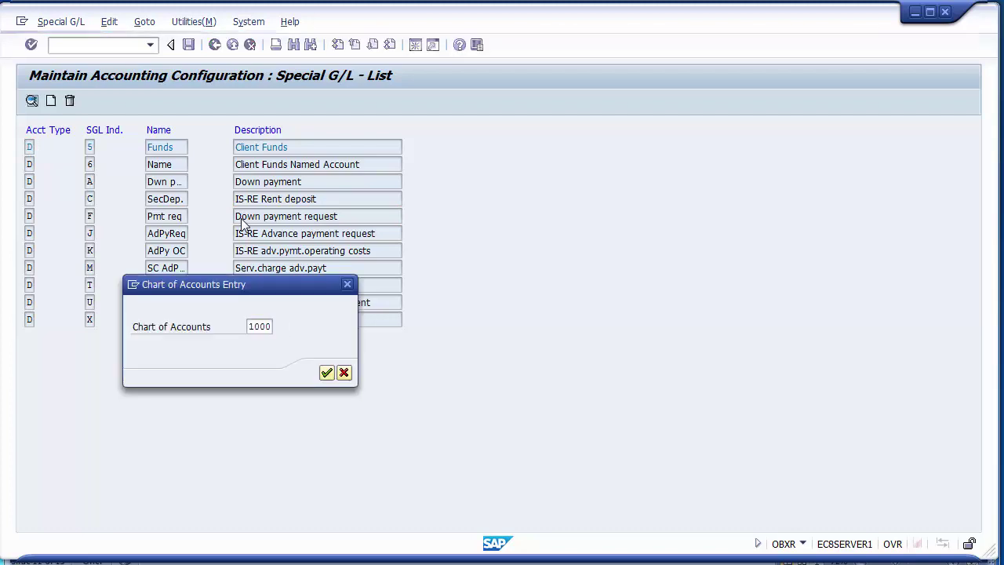
key("Return")
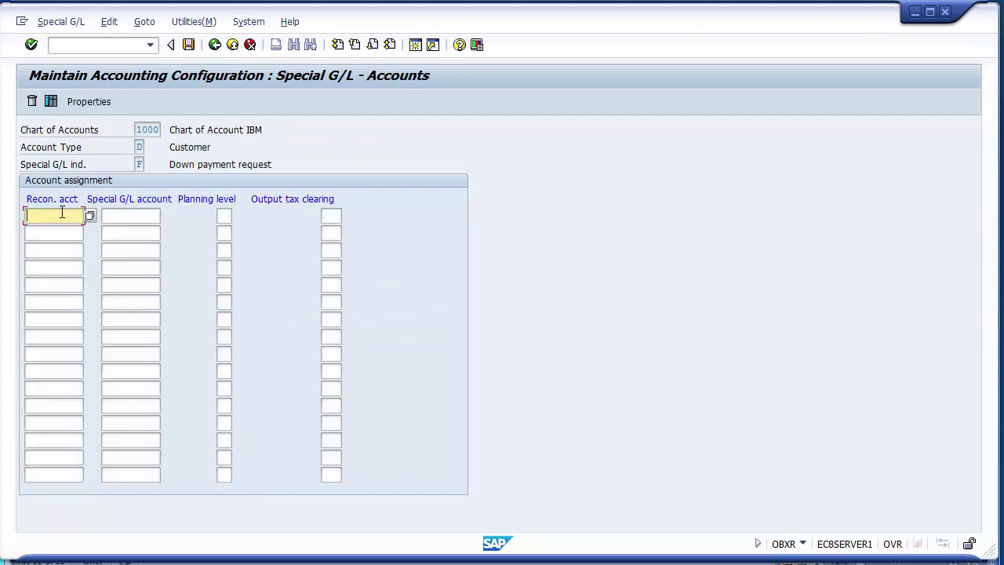
left_click(62, 213)
key("Down")
key("Return")
key("Tab")
key("Down")
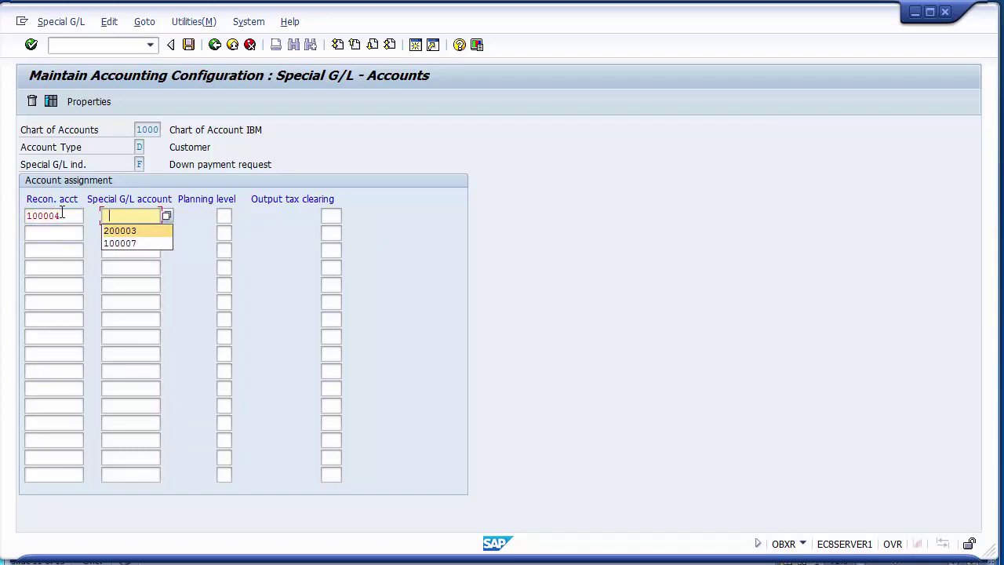
key("Return")
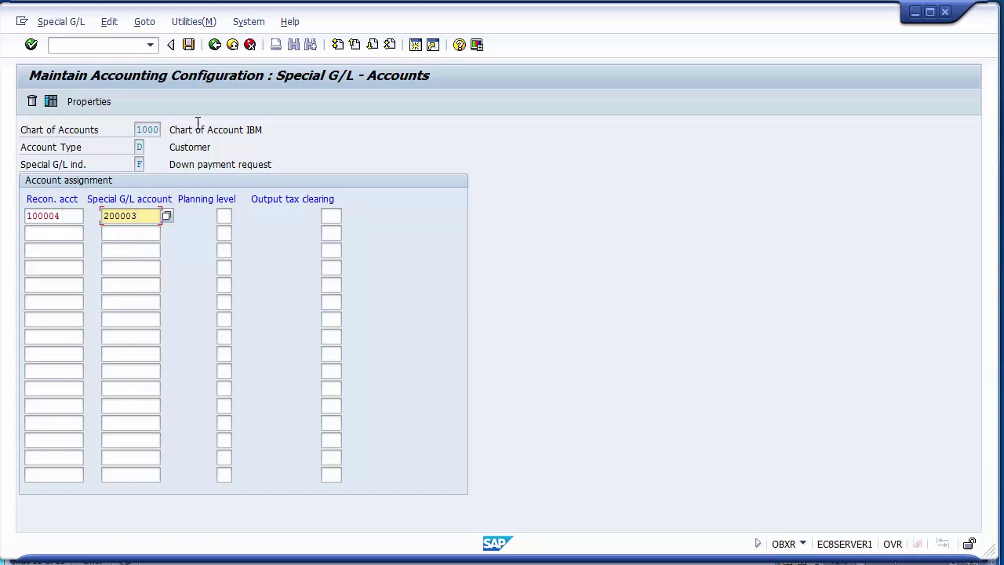
Save the indicator F assignment in the customizing request
left_click(188, 45)
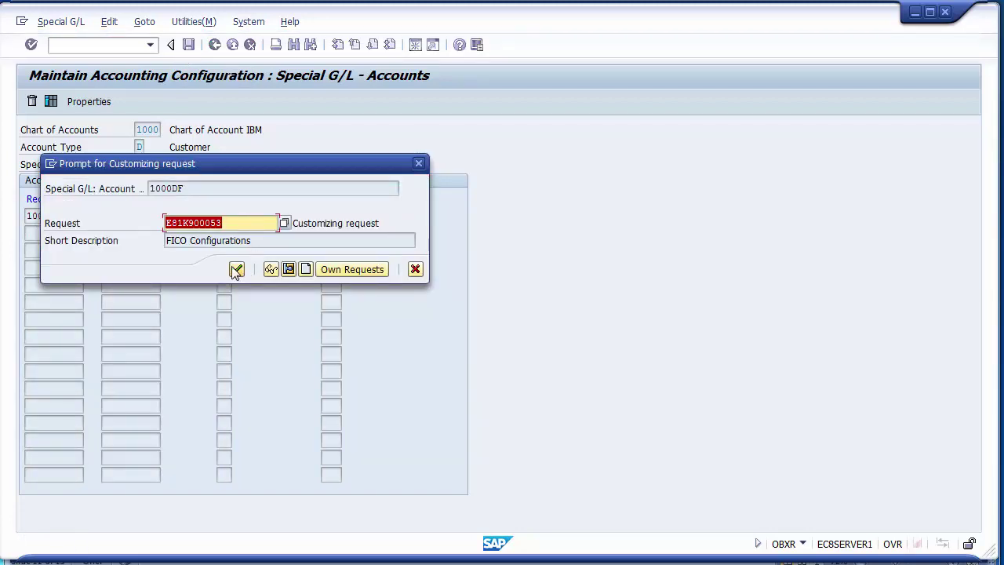
left_click(236, 269)
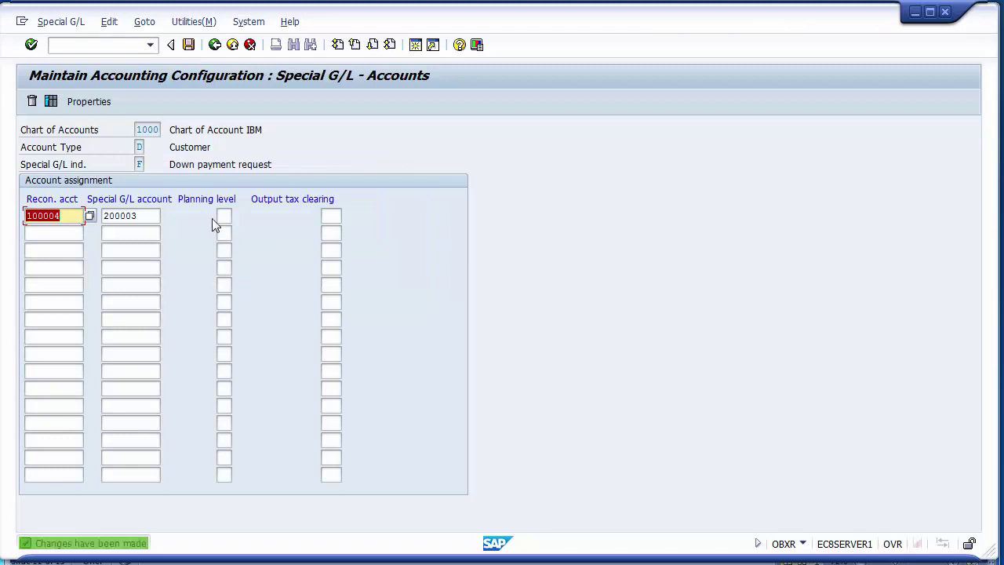
left_click_drag(168, 163, 289, 159)
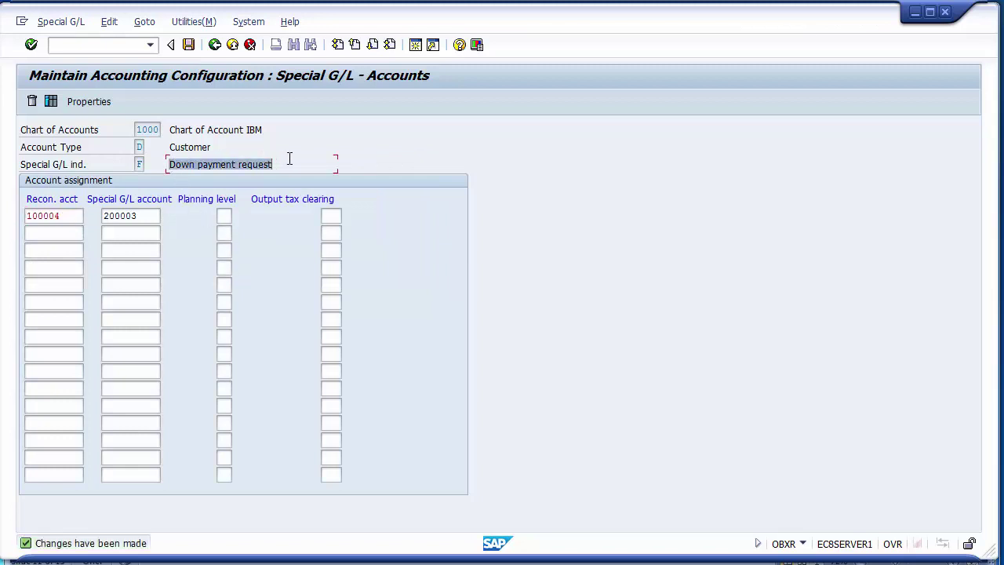
left_click(233, 44)
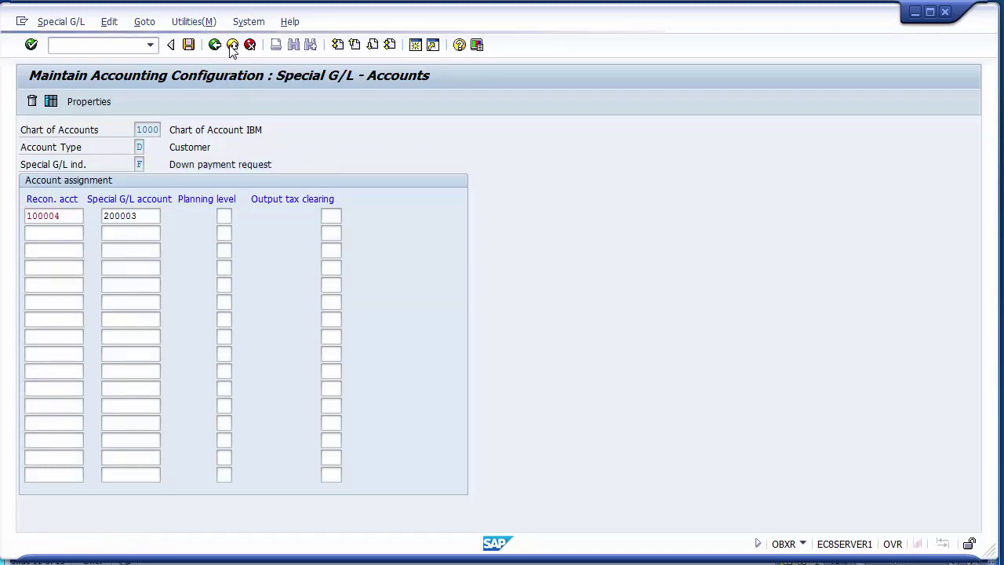
Start an F-37 down payment request dated 15.11.2014 (document and posting) for customer 1000000
type("/nf-37")
key("Return")
type("15.11.2014")
key("Tab")
key("Tab")
key("Tab")
type("15.11.2014")
key("Tab")
key("Tab")
key("Tab")
key("Tab")
key("Tab")
key("Tab")
key("Tab")
key("Tab")
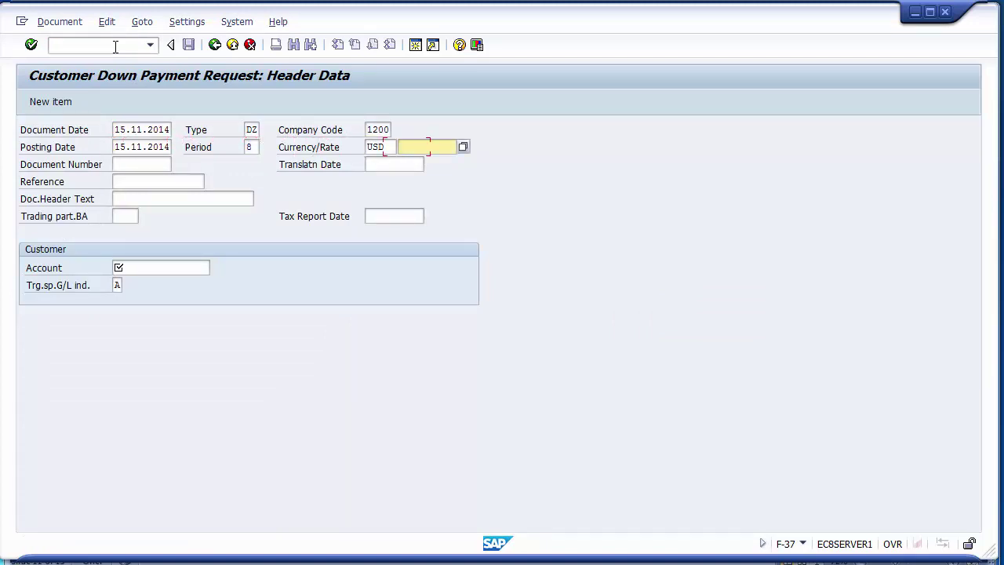
key("Tab")
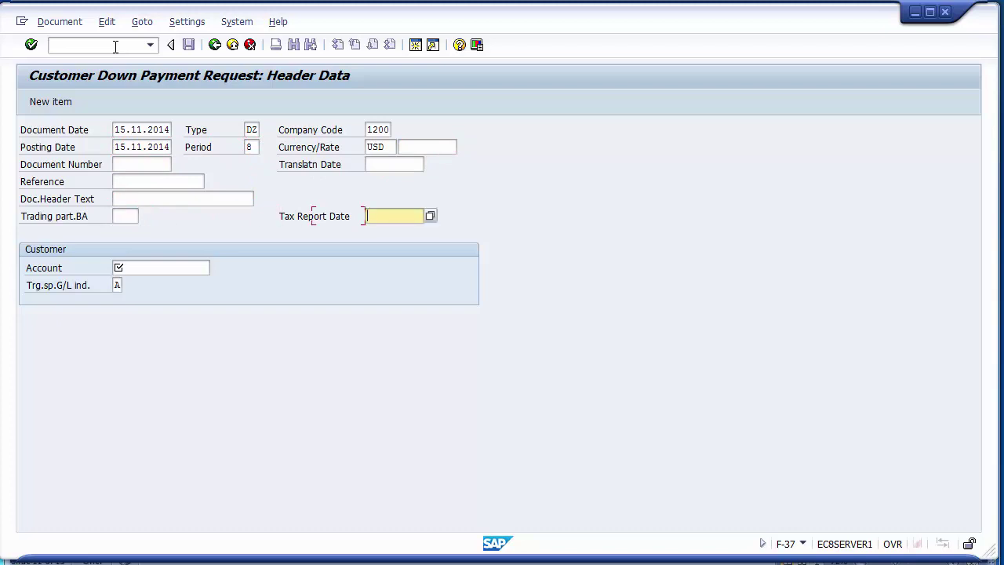
key("Tab")
type("1000000")
key("Tab")
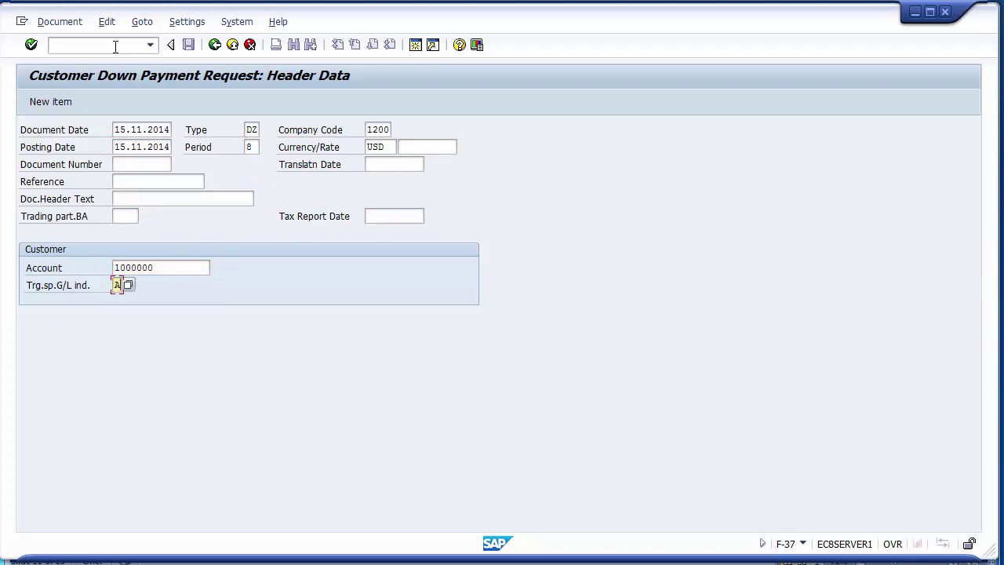
key("Return")
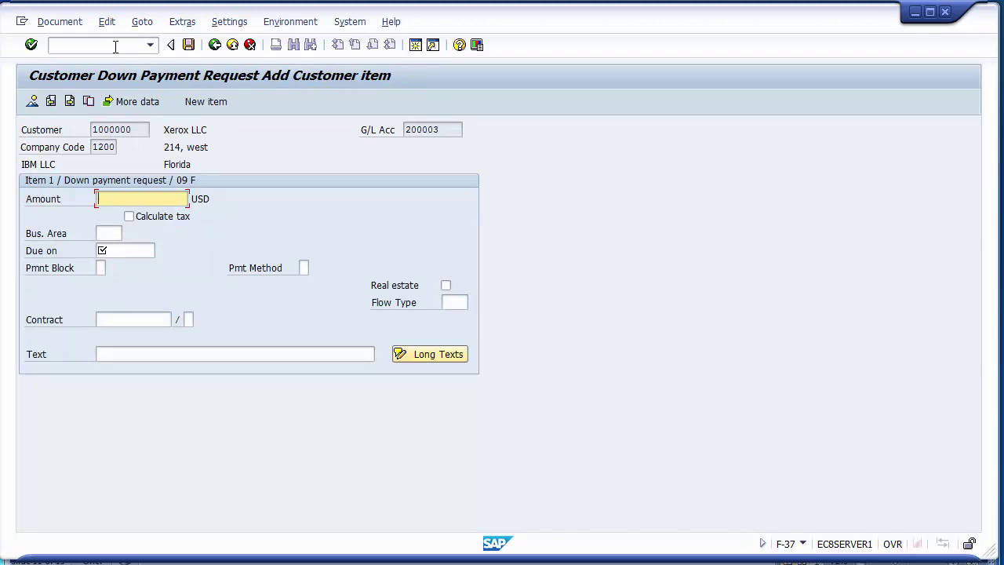
Enter amount 10000, business area 1210 and due date 16.11.2014, accepting the past-date warning
type("10000")
key("Tab")
key("Tab")
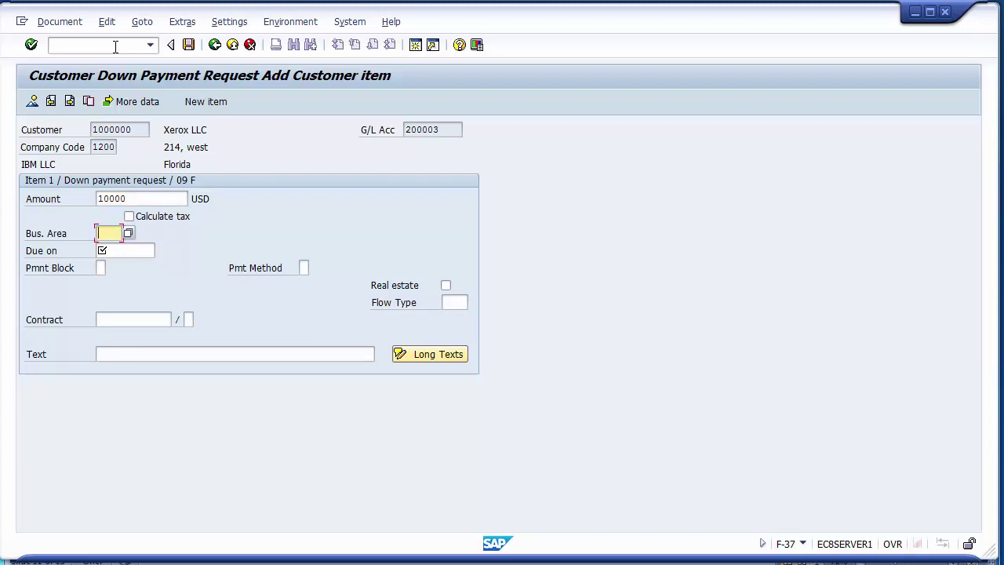
left_click(115, 47)
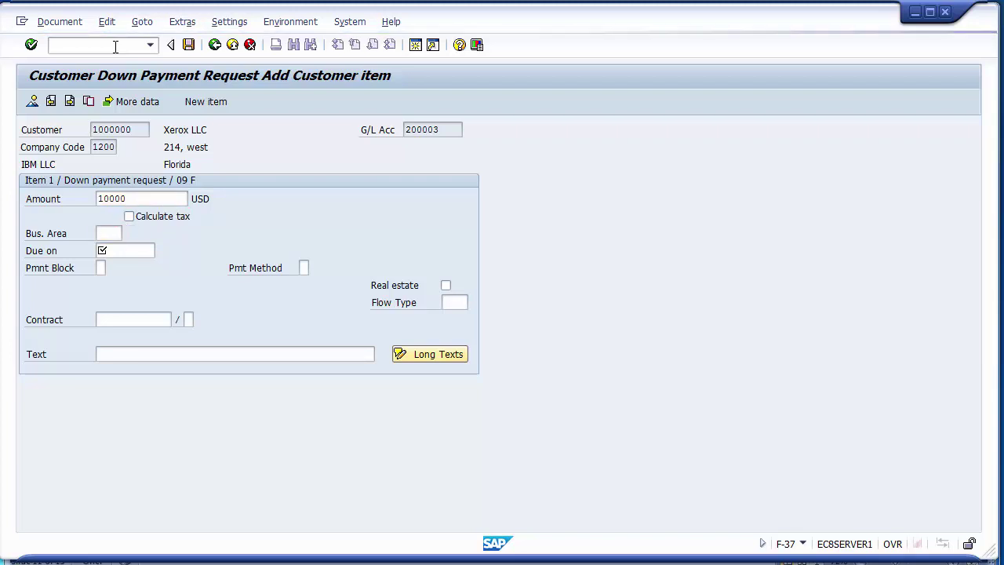
key("F4")
key("Down")
key("Down")
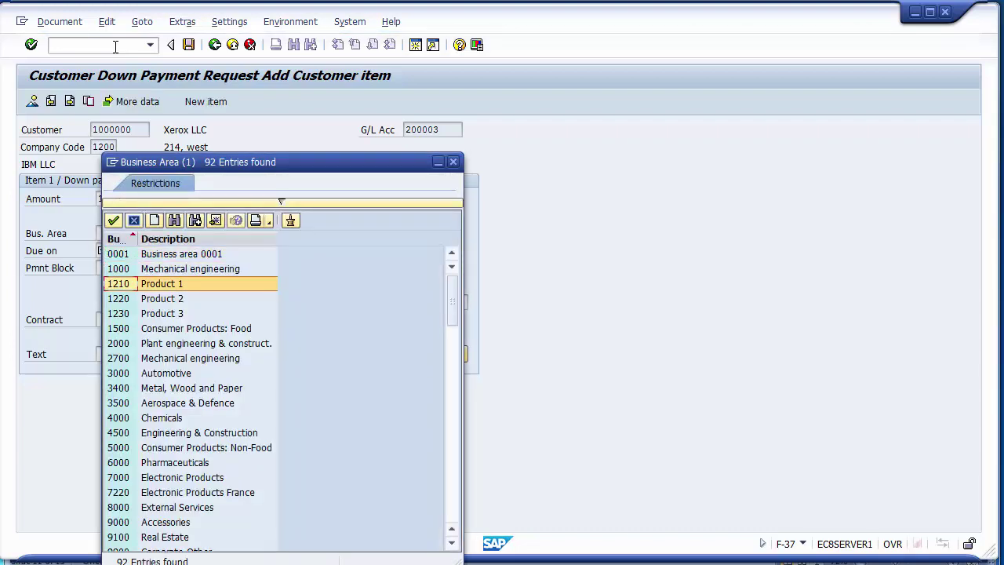
key("Return")
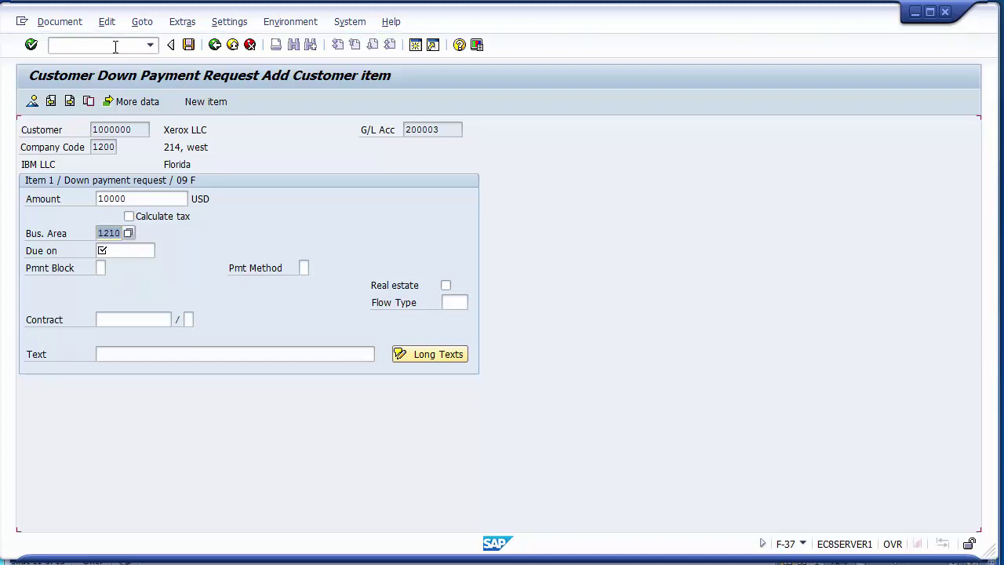
key("Tab")
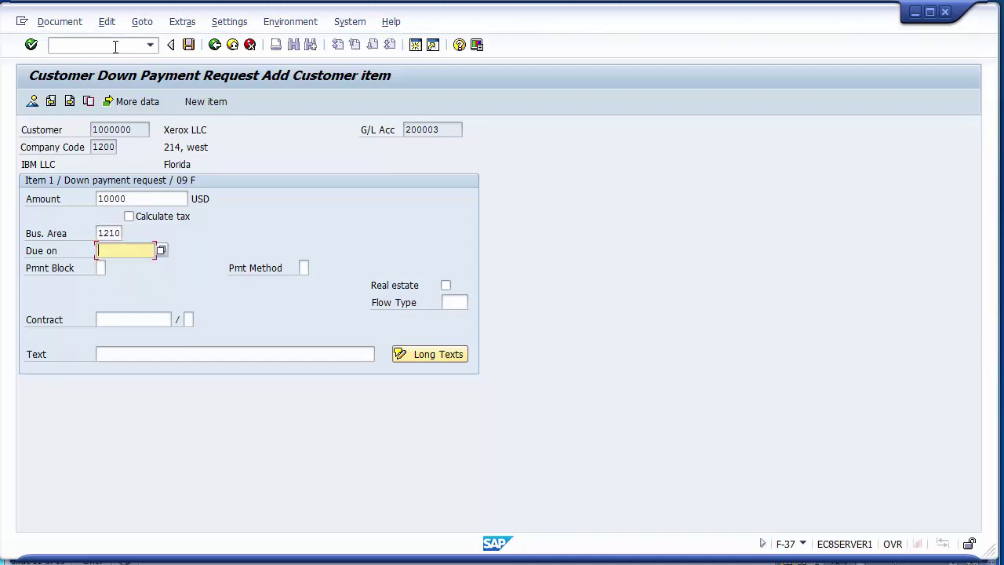
type("1")
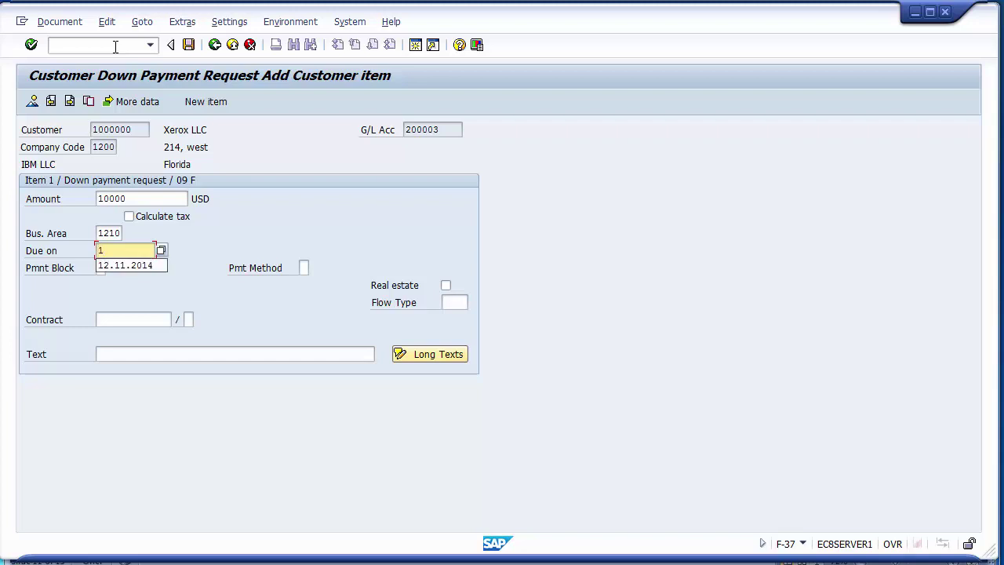
type("6")
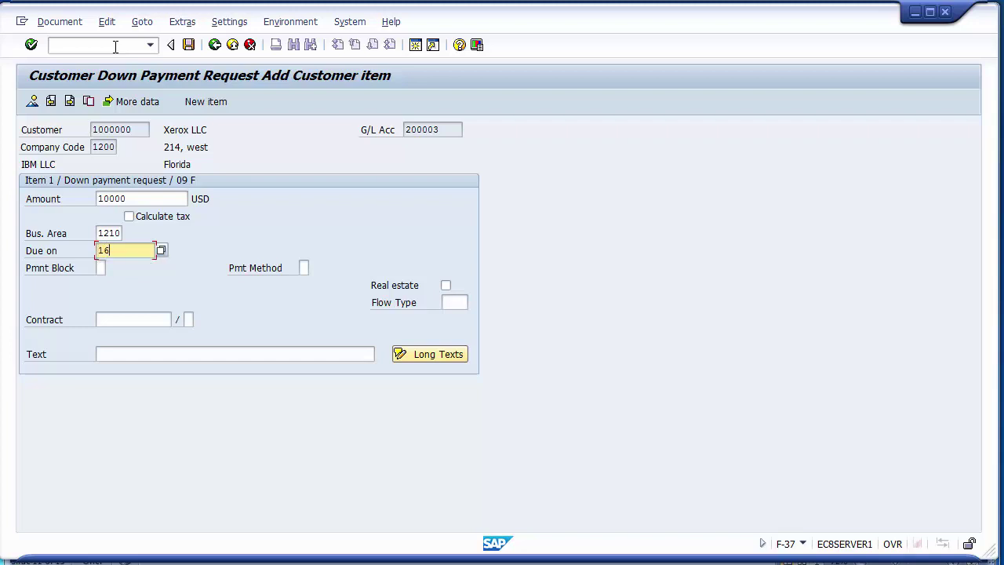
type("112014")
key("Return")
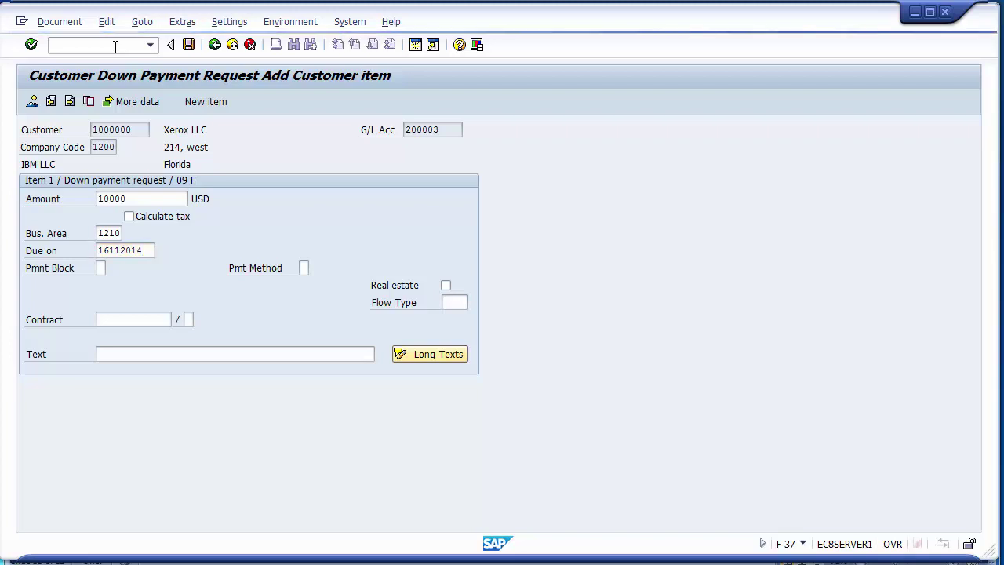
key("Return")
Enter the item text 'Advance from customer'
key("Tab")
key("Tab")
key("Tab")
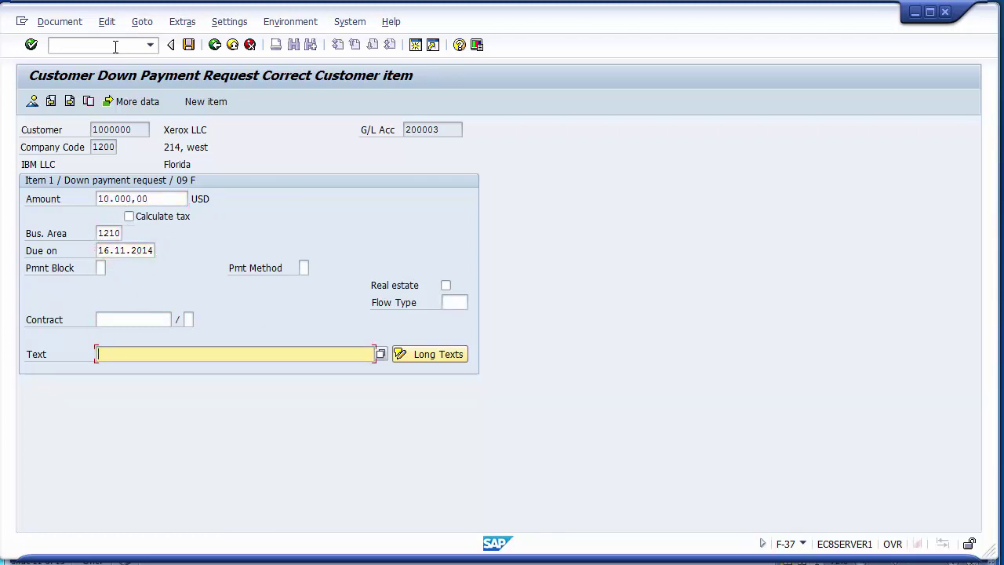
type("Avda")
key("BackSpace")
key("BackSpace")
key("BackSpace")
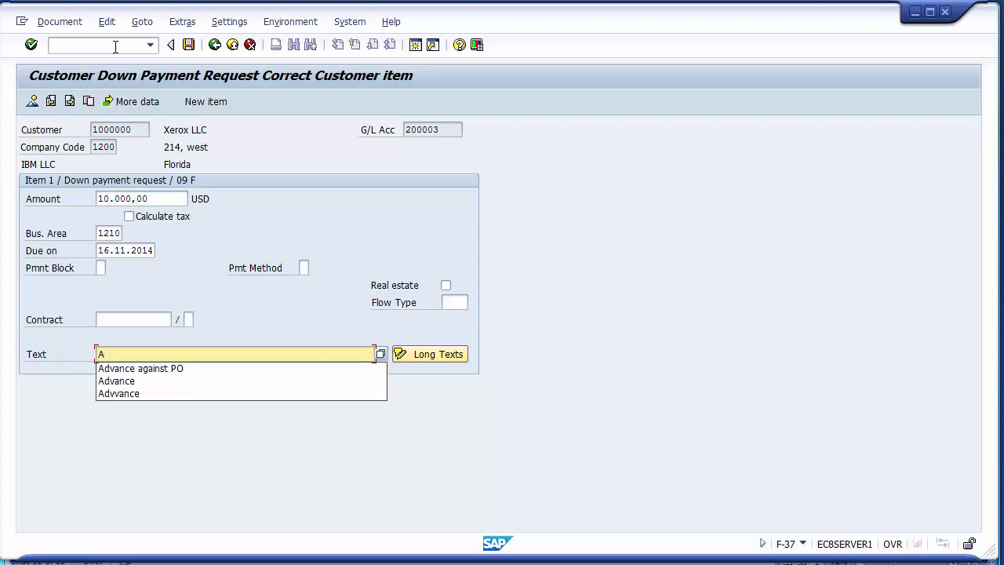
key("Down")
key("Return")
key("BackSpace")
key("BackSpace")
key("BackSpace")
key("BackSpace")
key("BackSpace")
key("BackSpace")
key("BackSpace")
key("BackSpace")
key("BackSpace")
key("BackSpace")
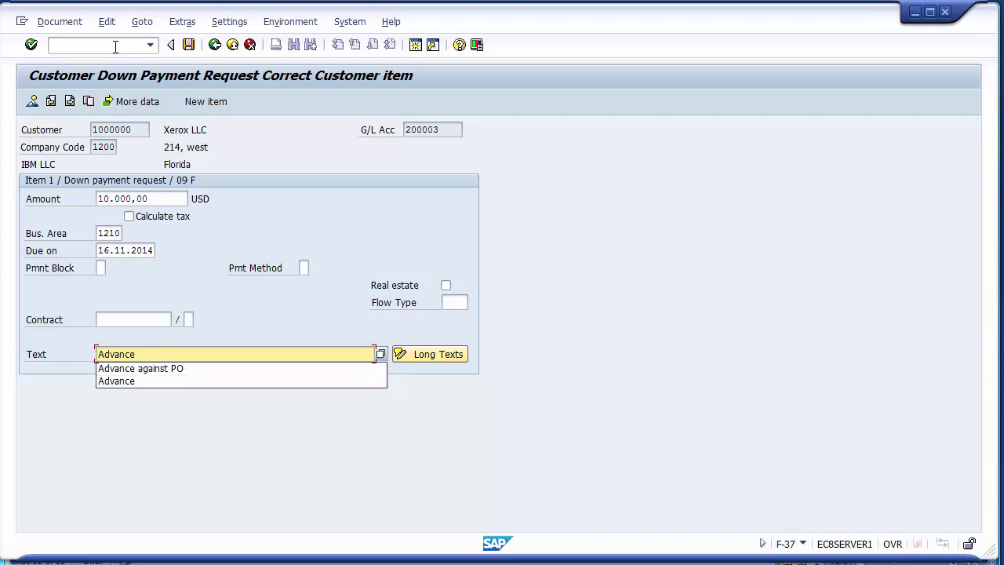
type("from ")
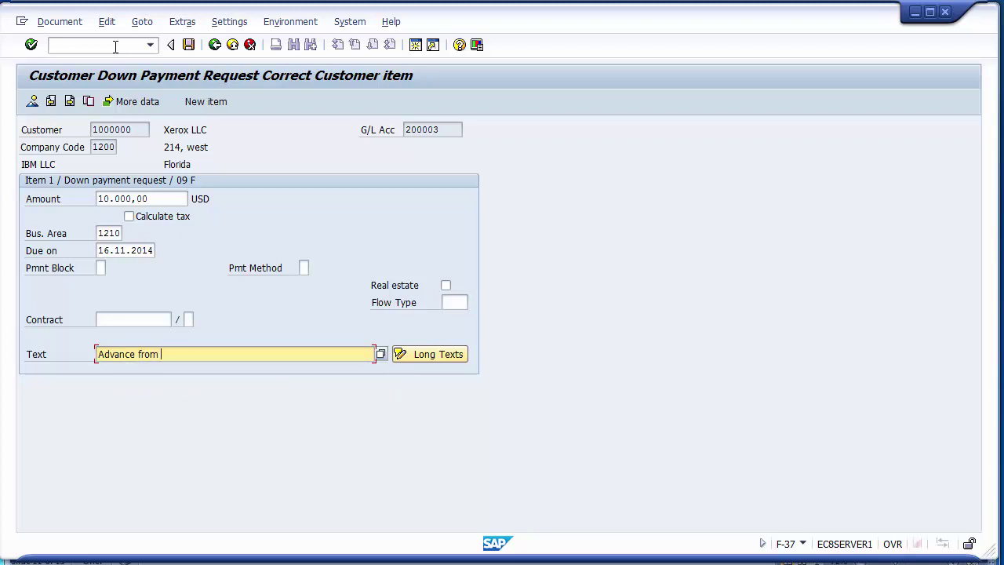
type("customer")
Review the document overview, then post the down payment request as document 1400005
left_click(59, 25)
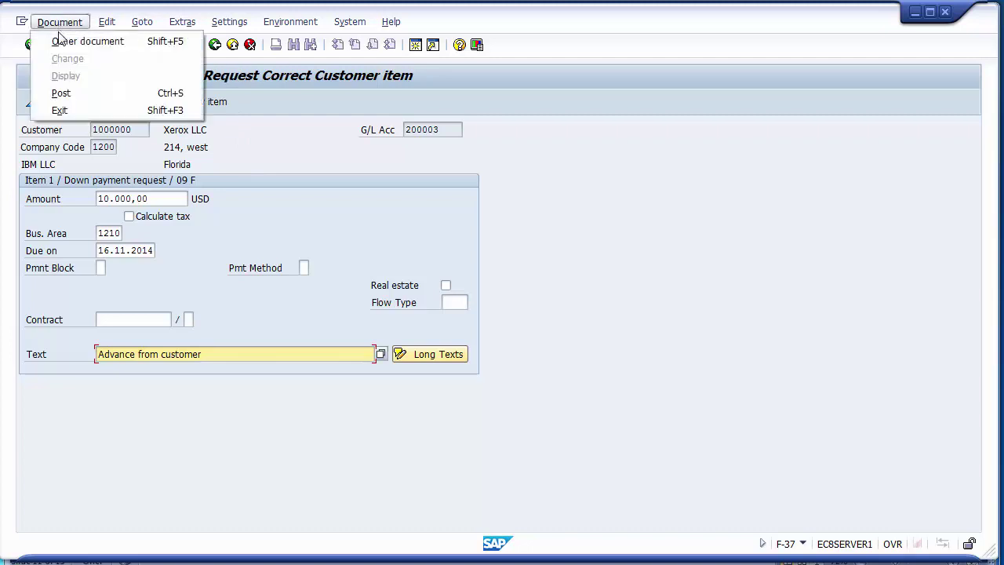
left_click(248, 131)
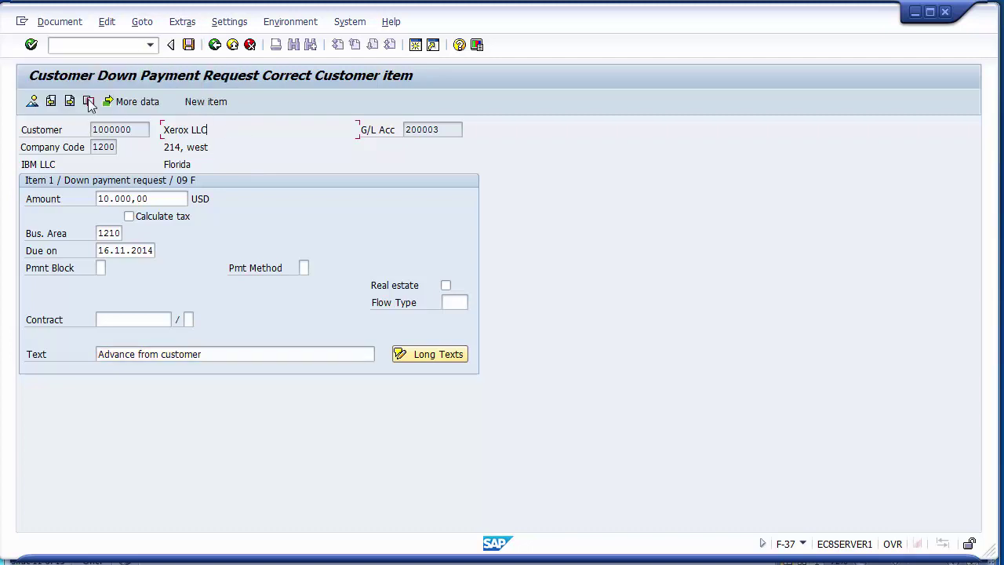
left_click(33, 104)
left_click(33, 102)
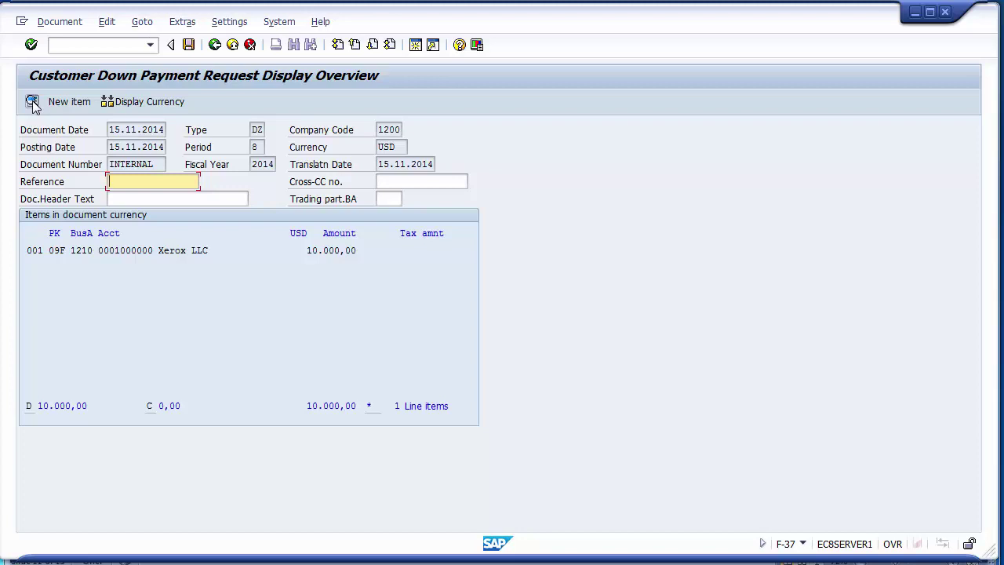
left_click(188, 46)
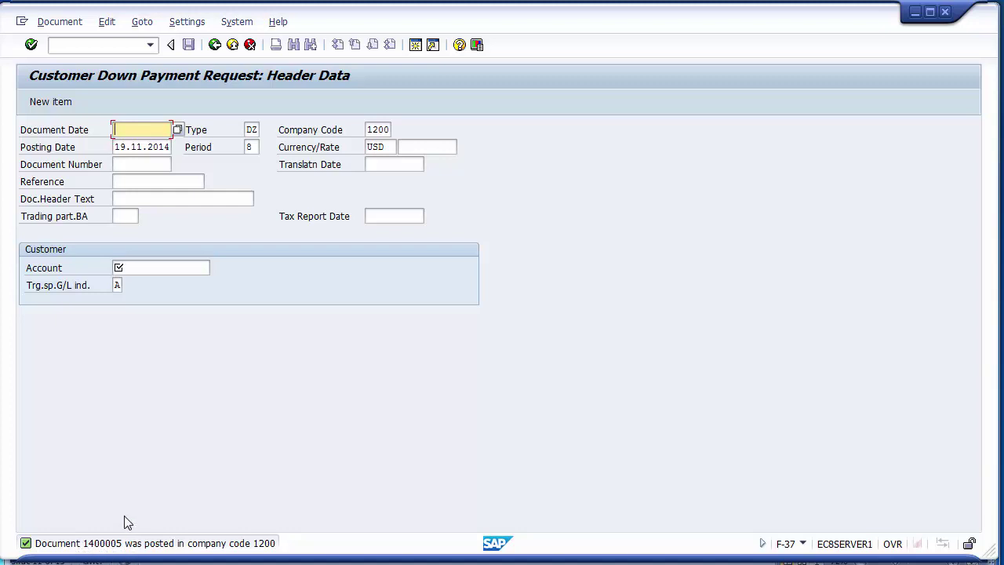
mouse_move(246, 562)
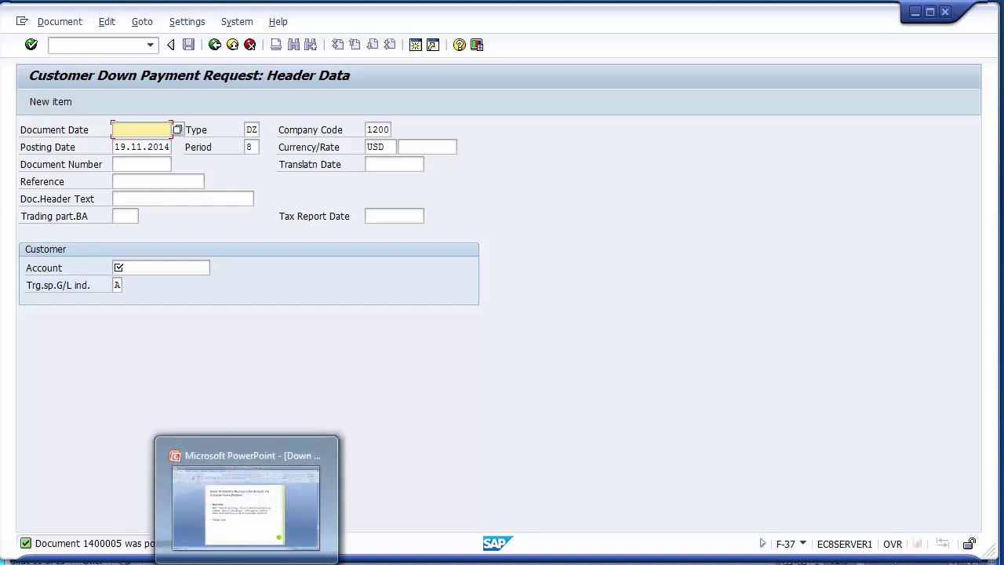
Show the PowerPoint Unit Testing slide, then launch FBL5N in SAP with /nfbl5
left_click(246, 562)
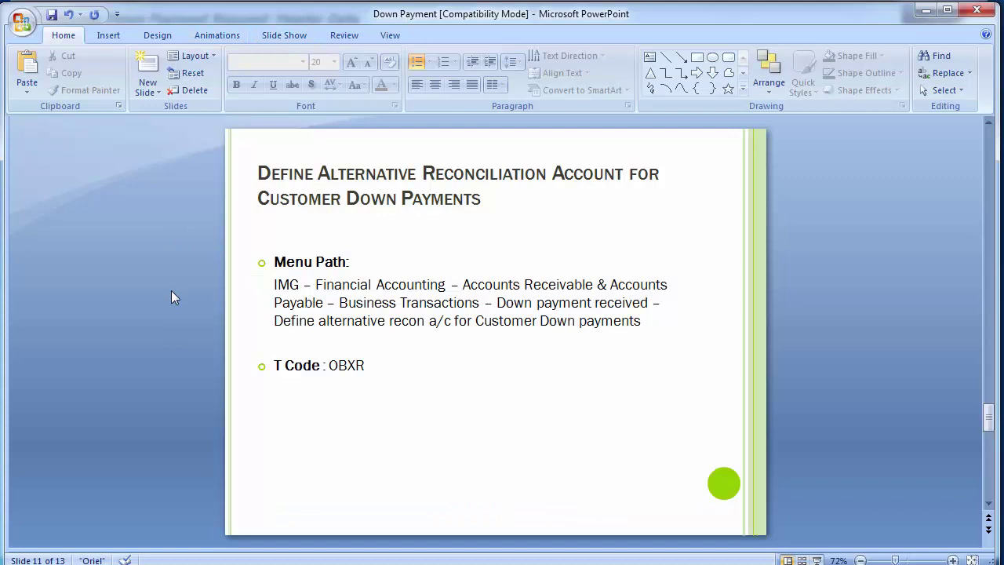
scroll(171, 290, "down", 1)
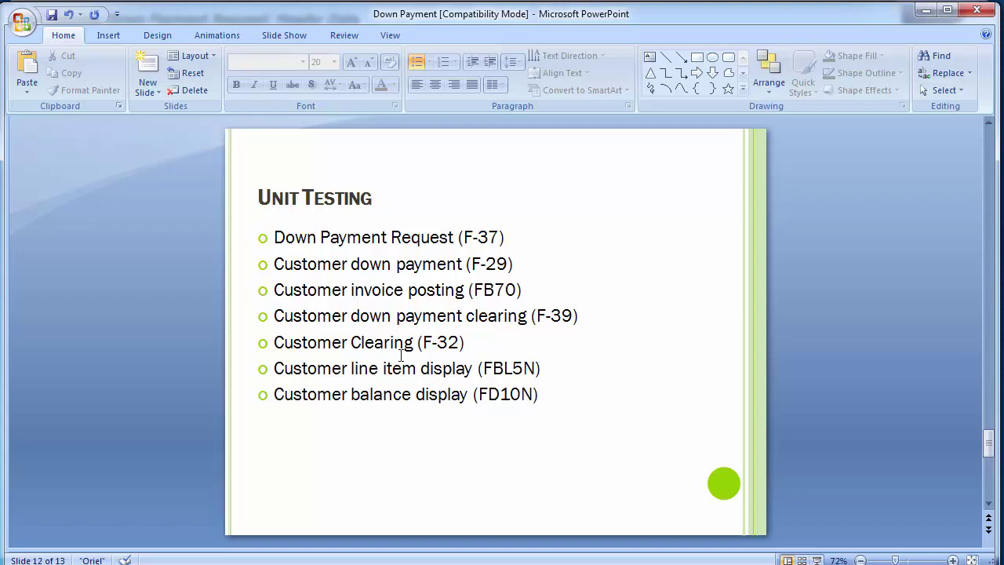
key("alt+Tab")
left_click(92, 47)
type("/nfbl5")
key("Return")
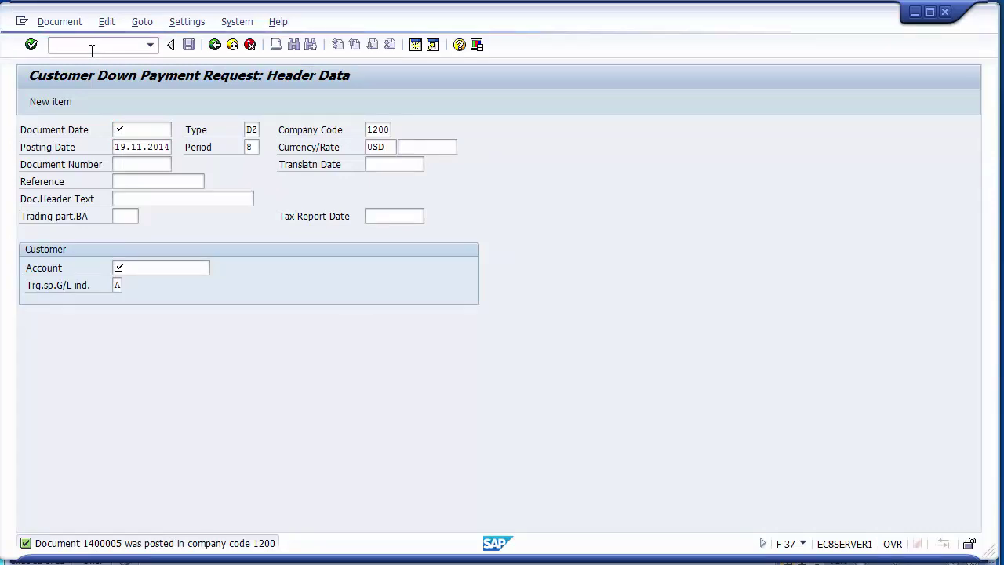
Run the line item report for customer 1000000 in company code 1200
key("BackSpace")
key("Down")
key("Return")
key("Tab")
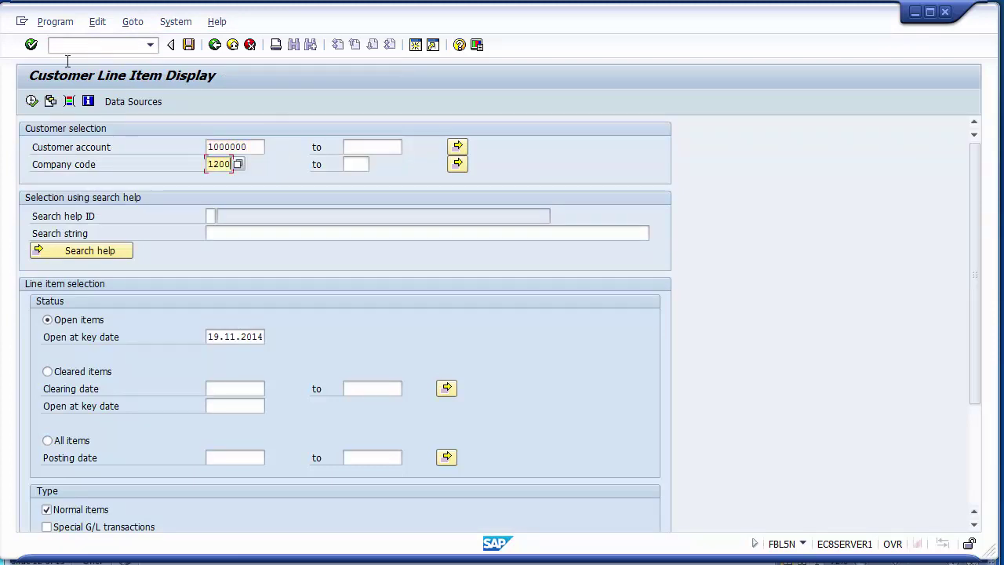
left_click(32, 102)
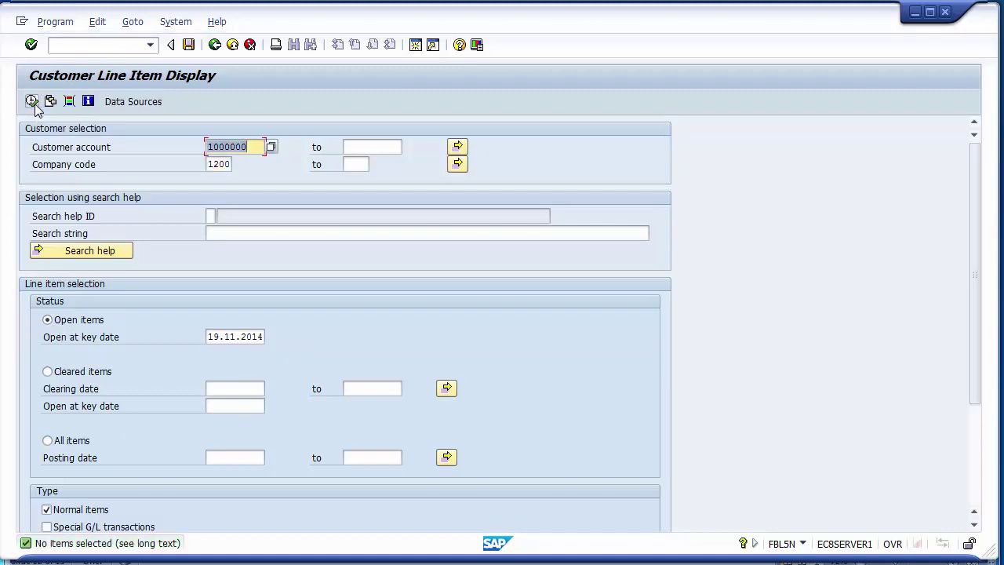
Rerun including special G/L items, then restrict the item type to noted items only
left_click_drag(979, 371, 976, 494)
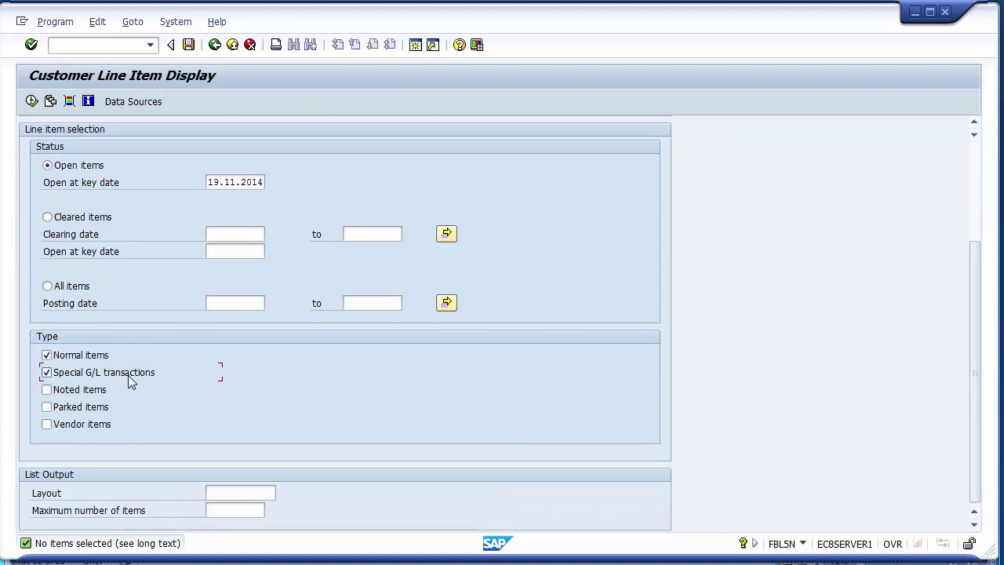
left_click(33, 102)
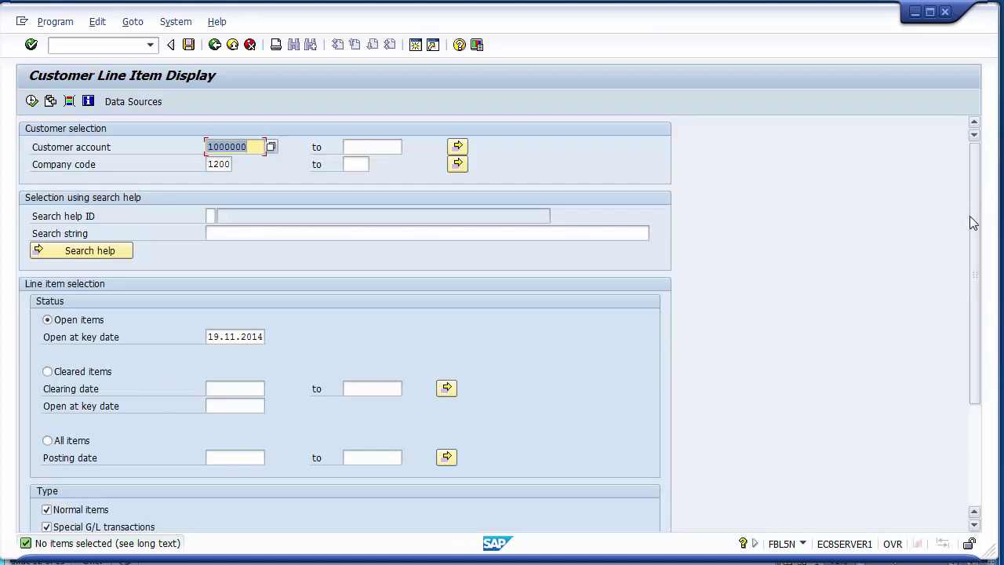
left_click_drag(977, 278, 977, 337)
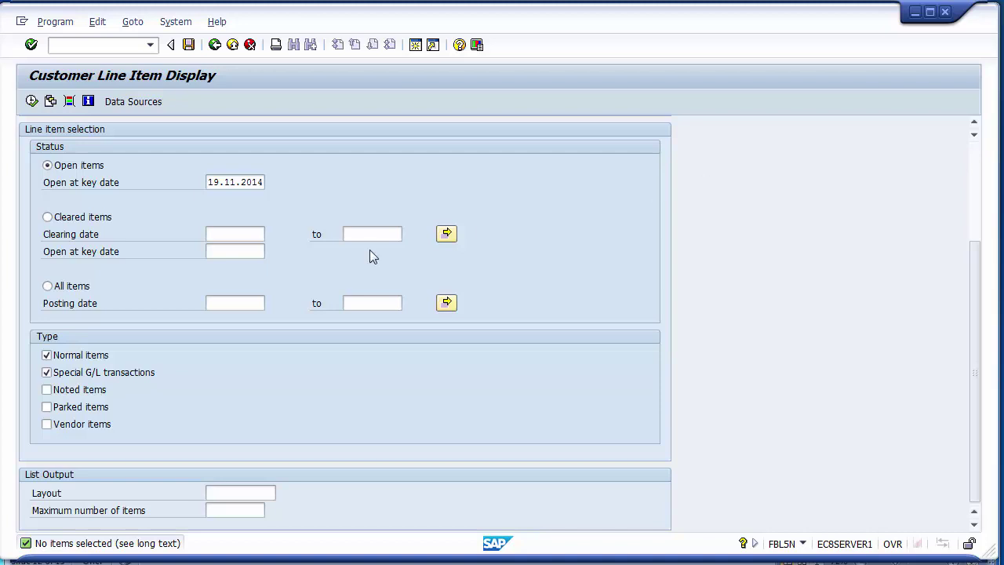
left_click(81, 372)
left_click(79, 393)
Run the noted-items report and select DZ line item 1400005
left_click(31, 102)
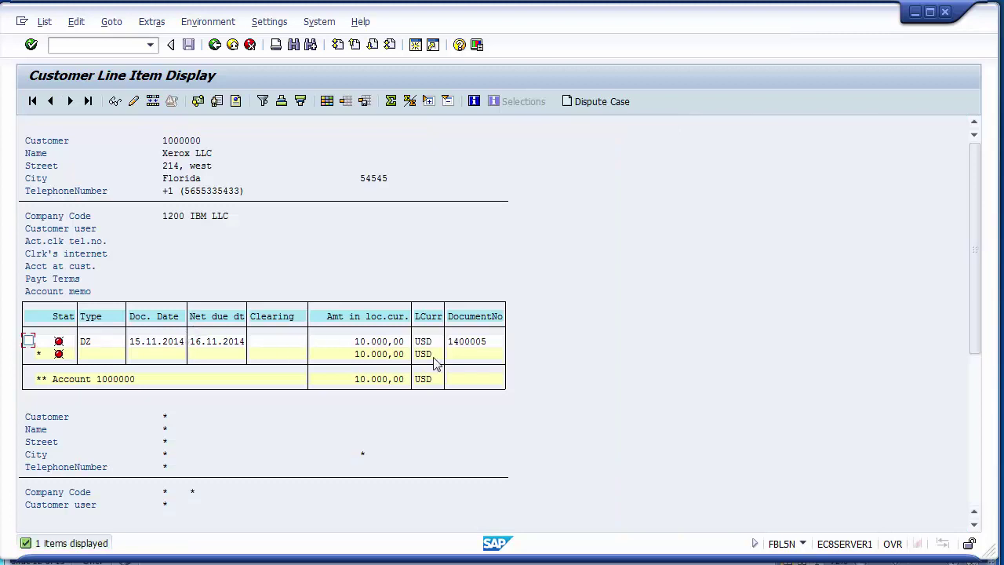
left_click(33, 342)
left_click(28, 341)
Display document 1400005's overview, then go back to the selection screen
left_click(114, 102)
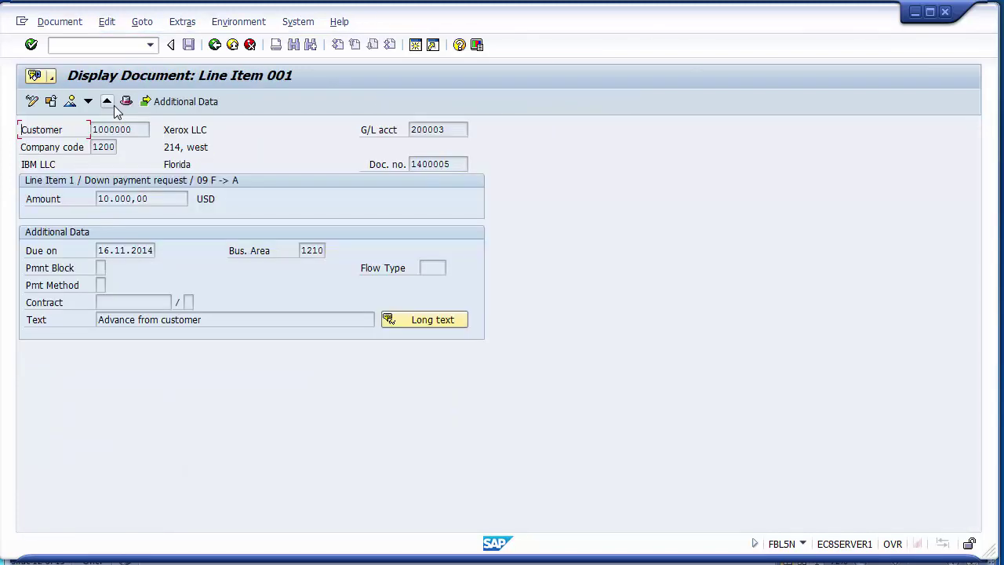
left_click(75, 102)
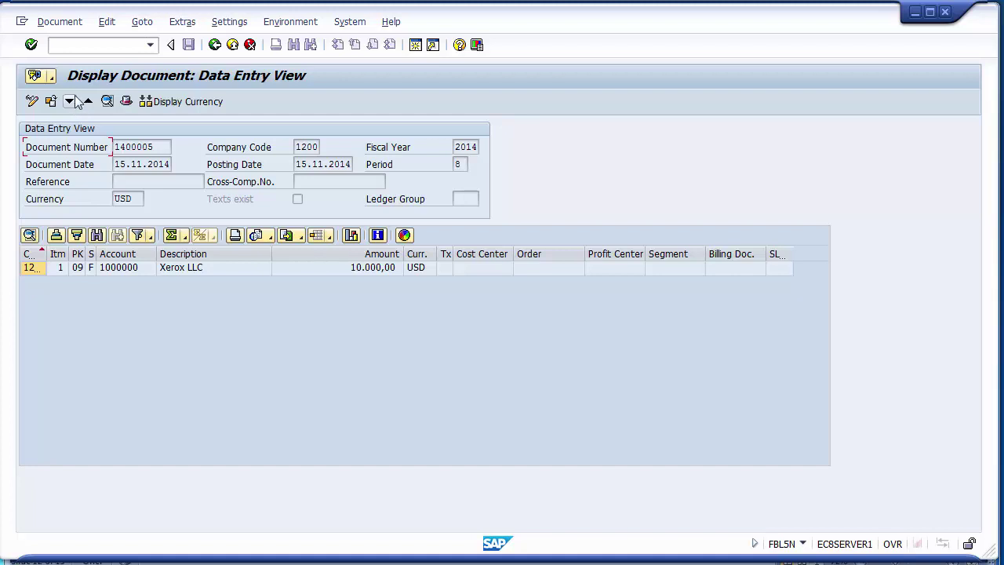
left_click(214, 45)
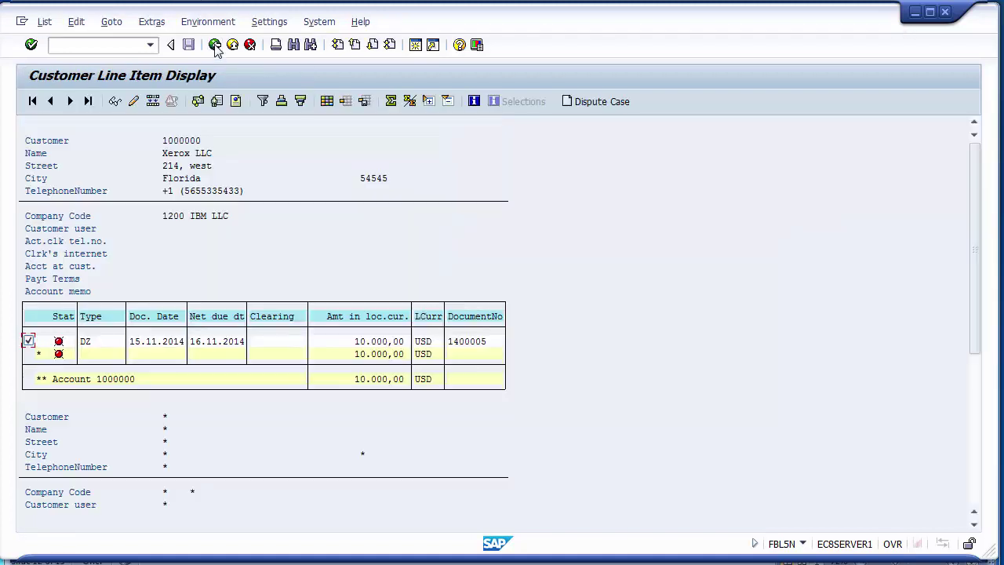
left_click(214, 45)
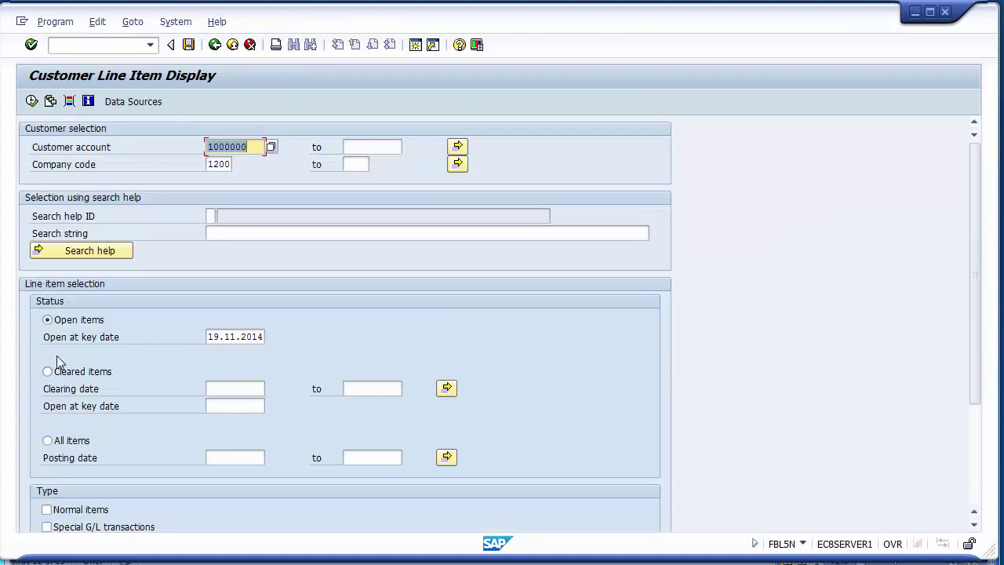
Bring the item type options into view and toggle the Noted items checkbox
left_click(972, 417)
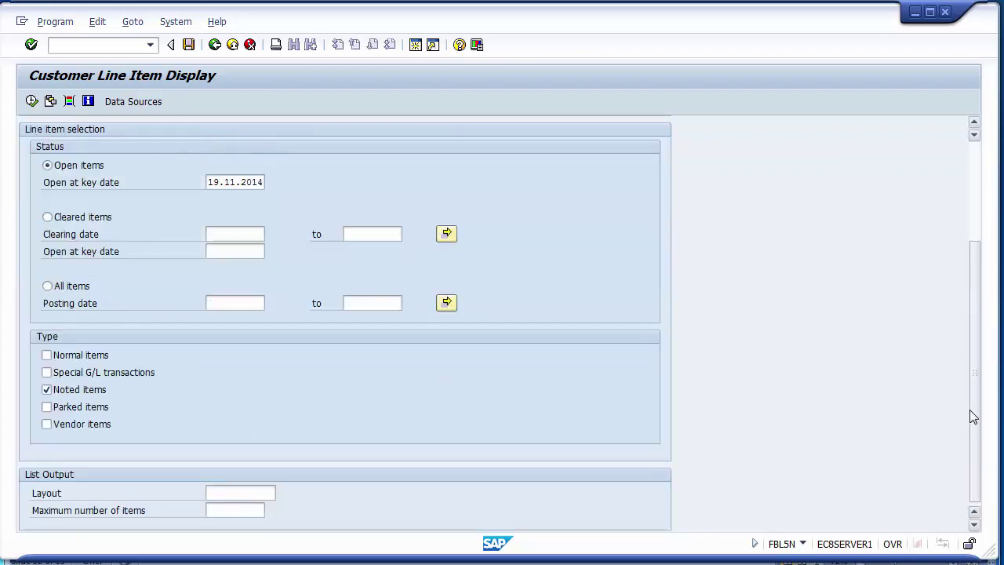
left_click(84, 390)
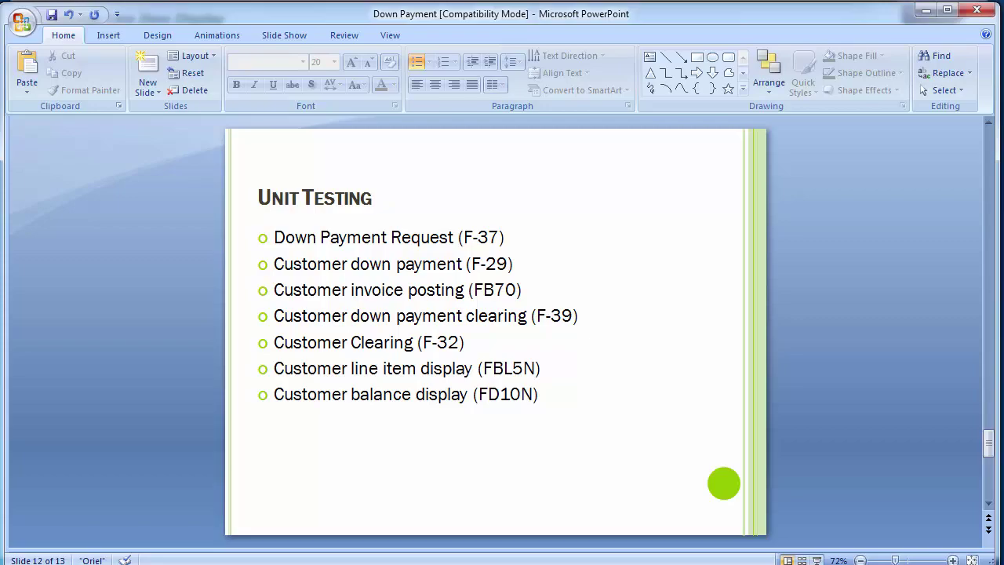
Return to SAP and launch transaction F-29 with /nf-29
left_click(369, 498)
left_click(106, 45)
type("/n")
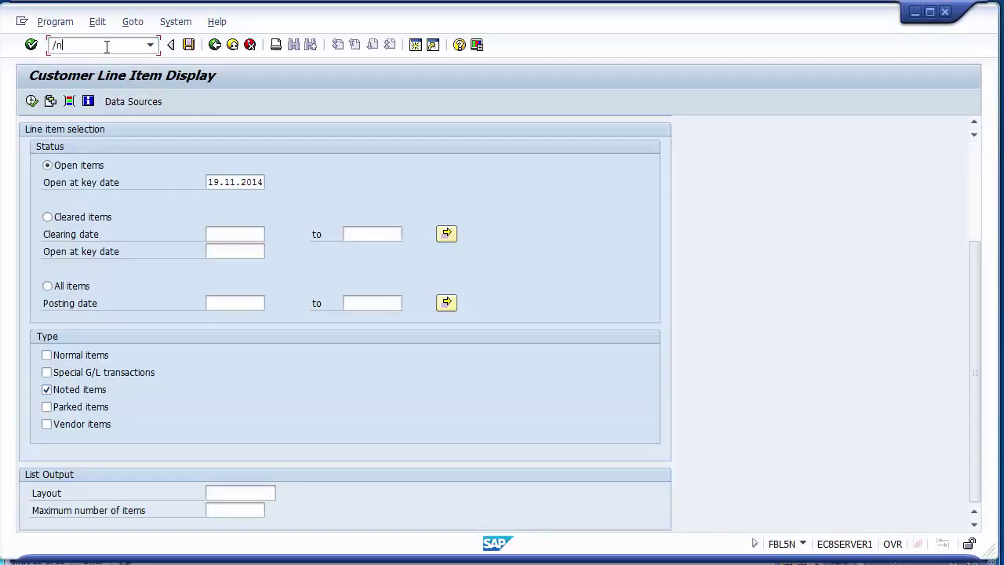
type("f-29")
key("Return")
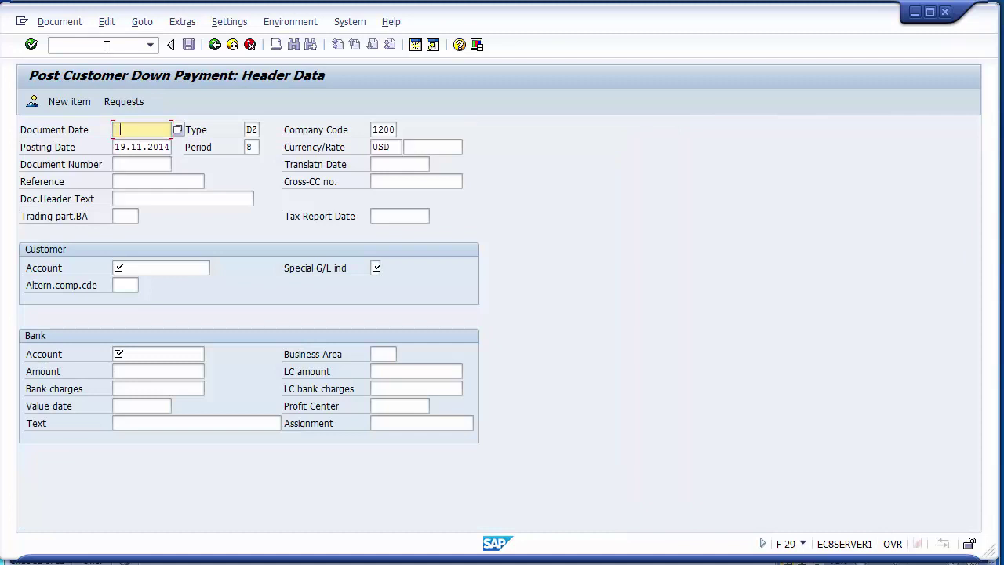
Set document and posting dates to 16.11.2014 and fill in the customer account
key("BackSpace")
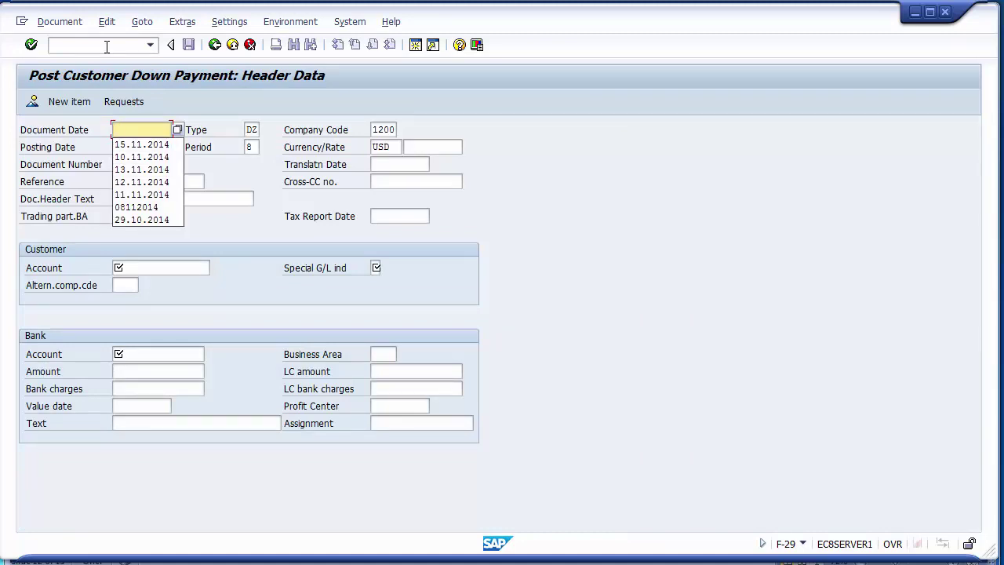
key("Down")
key("Return")
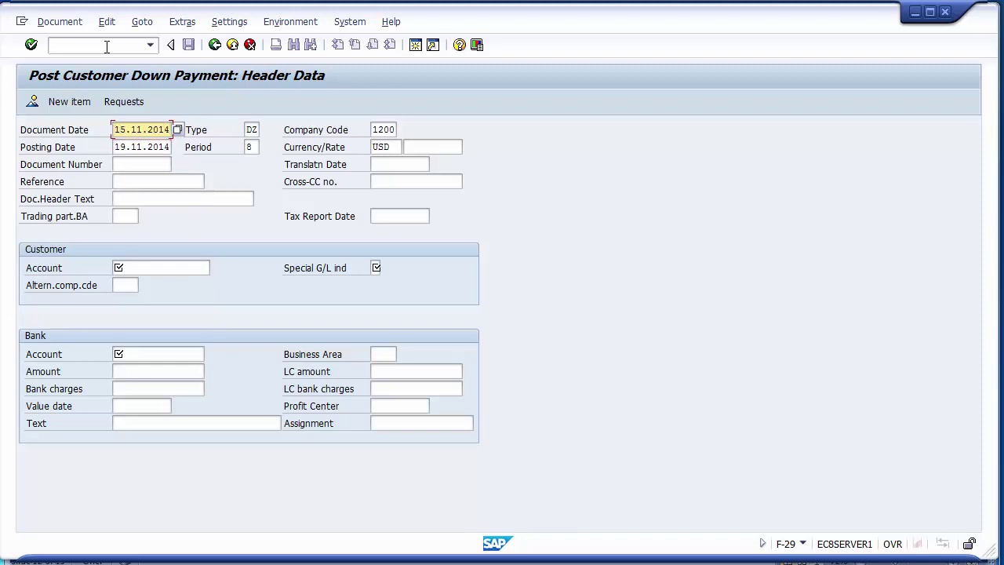
type("6")
key("Down")
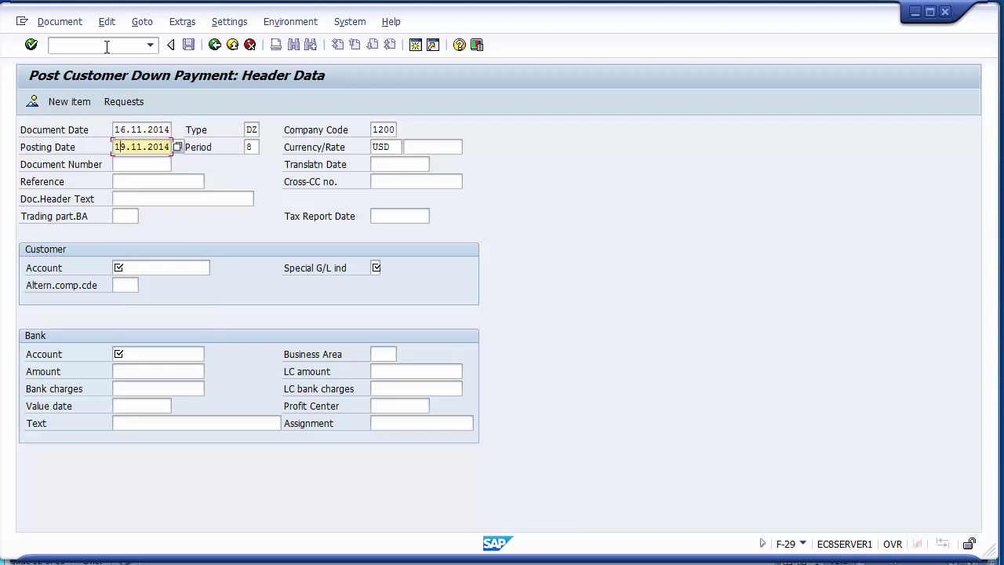
type("6")
key("Down")
key("Down")
key("Down")
key("Down")
key("Down")
key("Down")
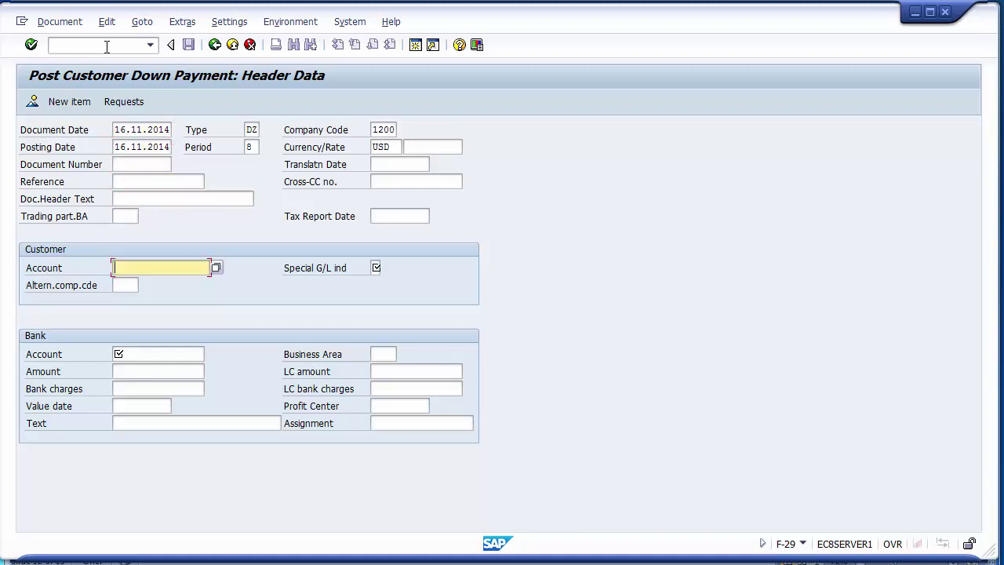
key("Up")
key("Down")
key("Return")
Enter Special G/L indicator A and bank account 100001
key("Tab")
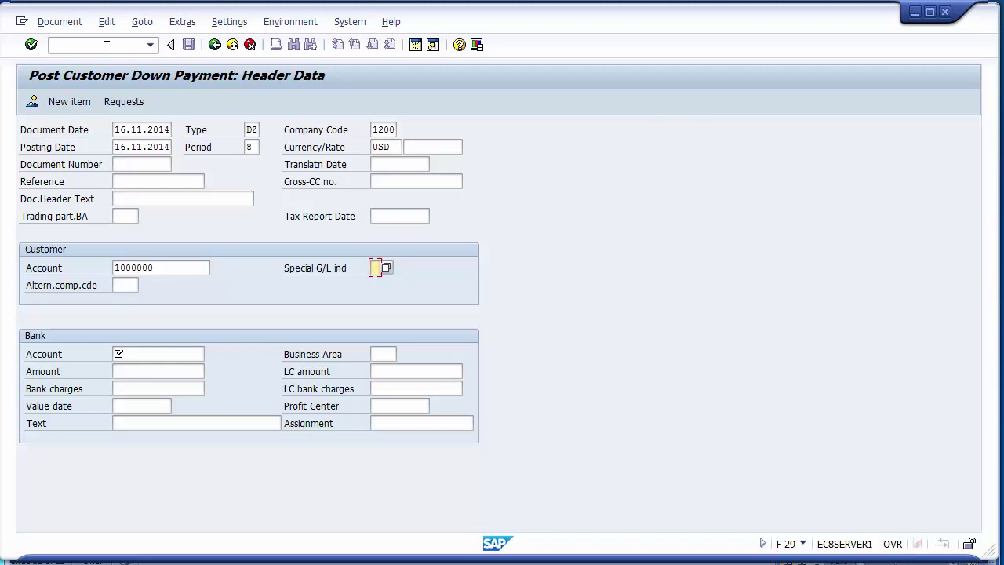
type("A")
key("Tab")
key("Tab")
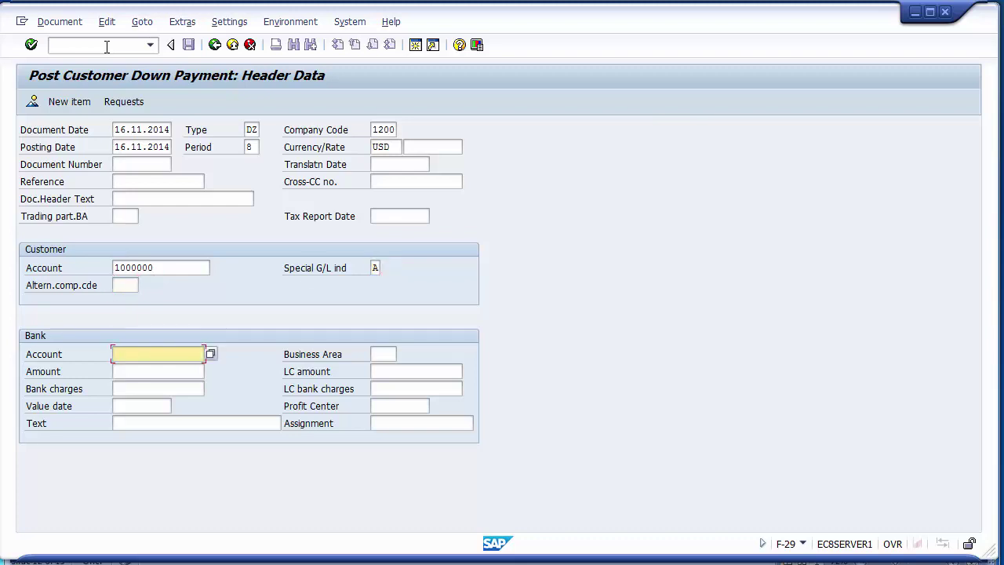
key("BackSpace")
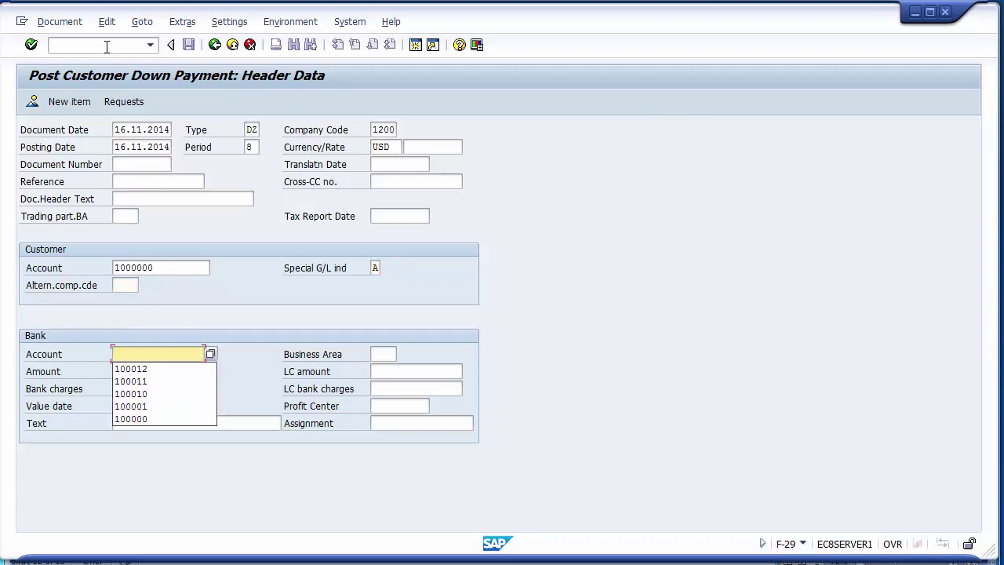
key("Down")
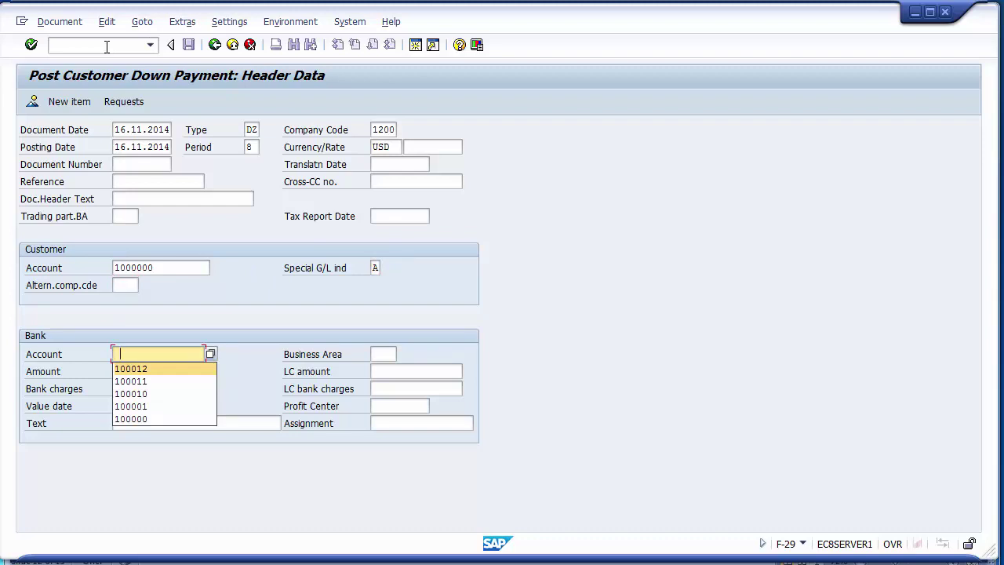
key("Return")
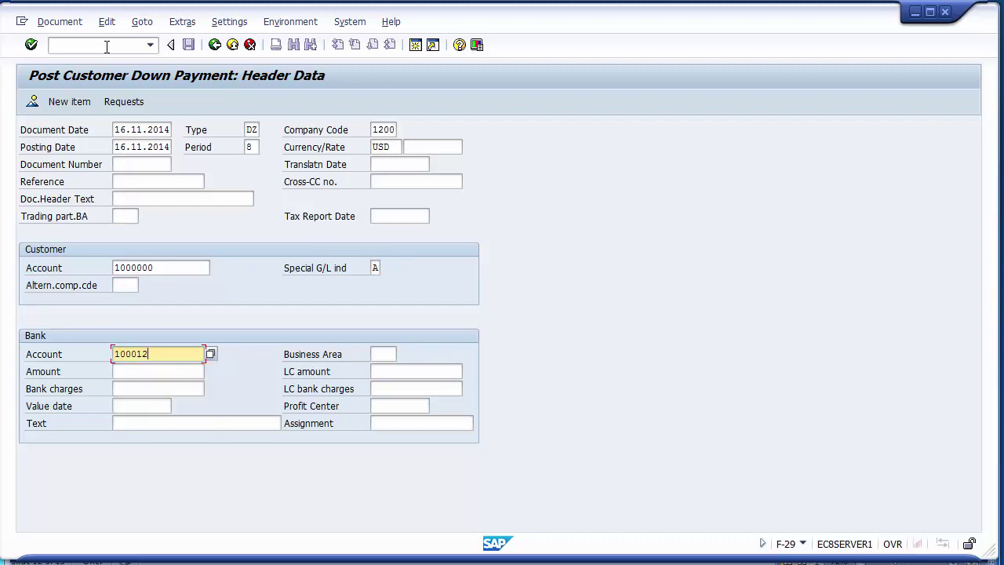
key("BackSpace")
key("BackSpace")
key("BackSpace")
key("BackSpace")
key("BackSpace")
key("BackSpace")
key("Down")
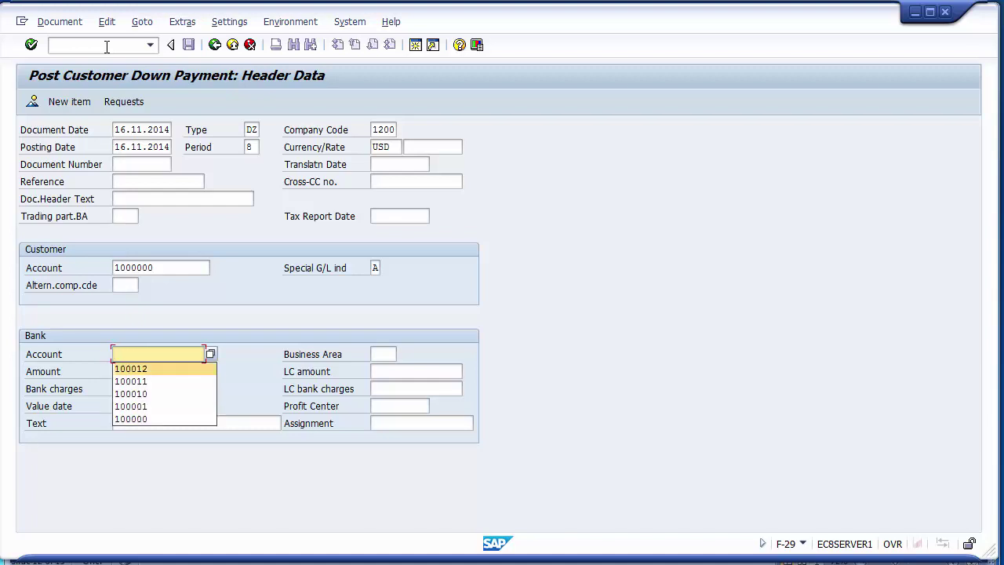
key("Down")
key("Down")
key("Down")
key("Return")
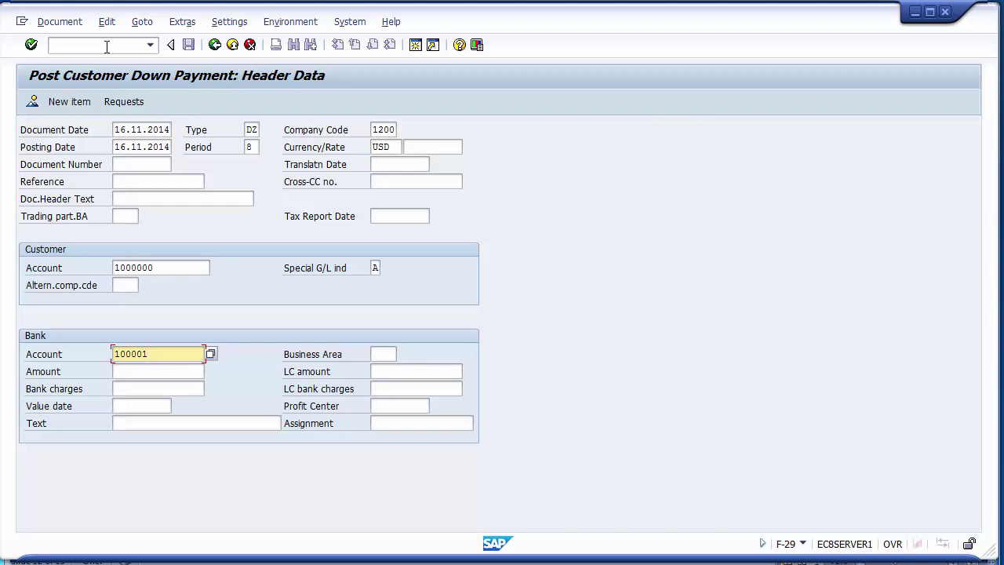
Enter business area 1210, amount 10000 and text 'Advance from customer'
key("Tab")
key("Down")
key("Return")
key("Tab")
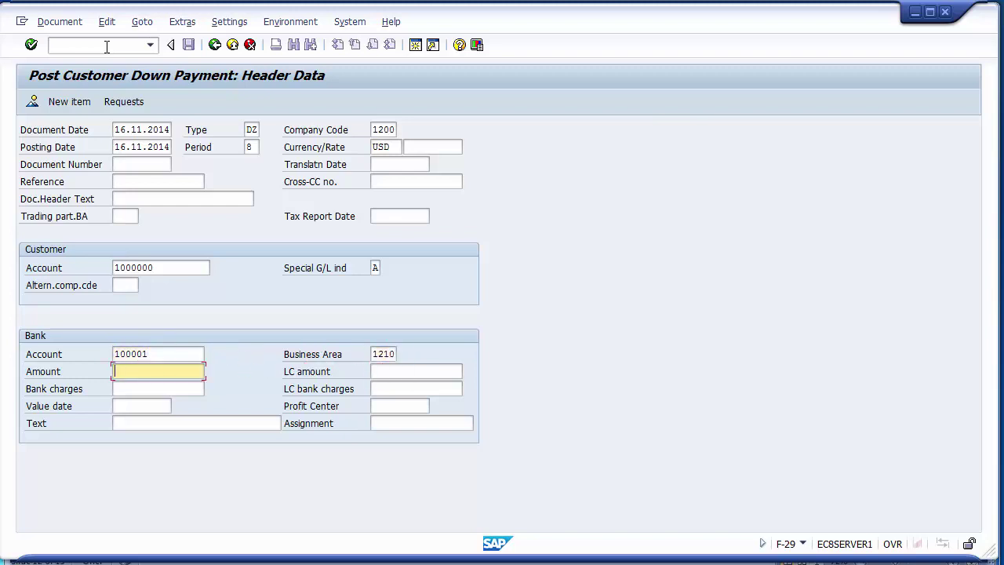
type("1")
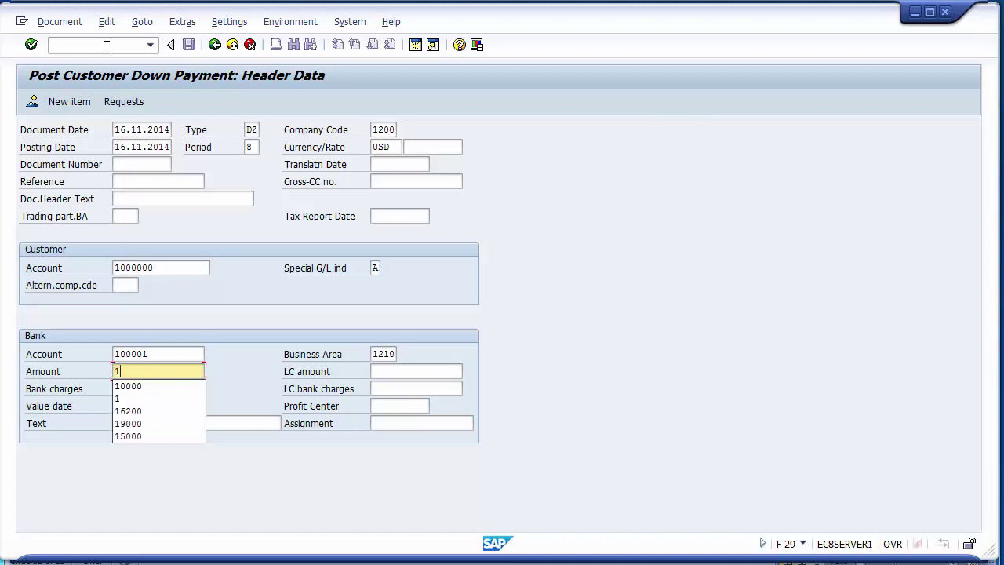
type("0000")
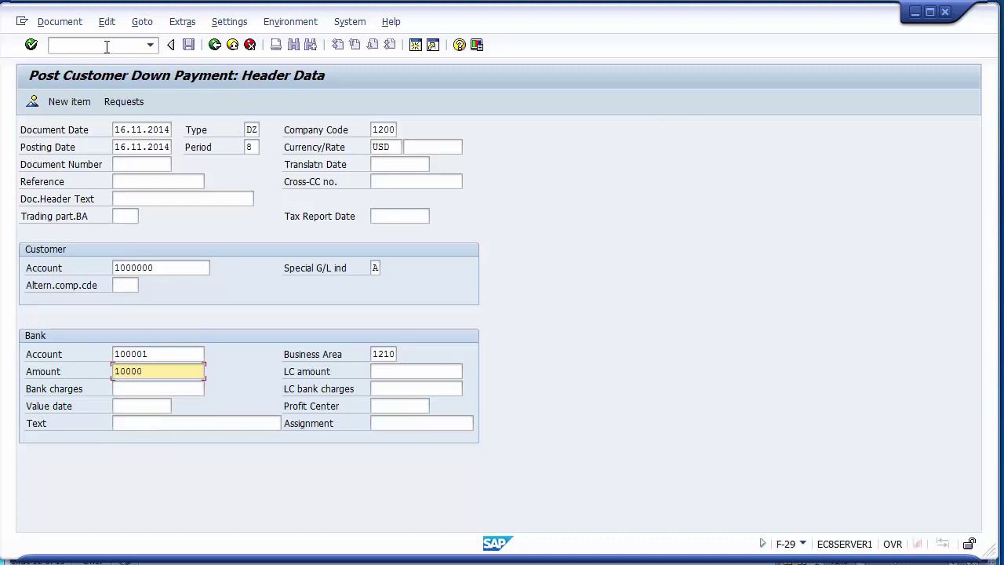
key("Tab")
key("Tab")
key("Tab")
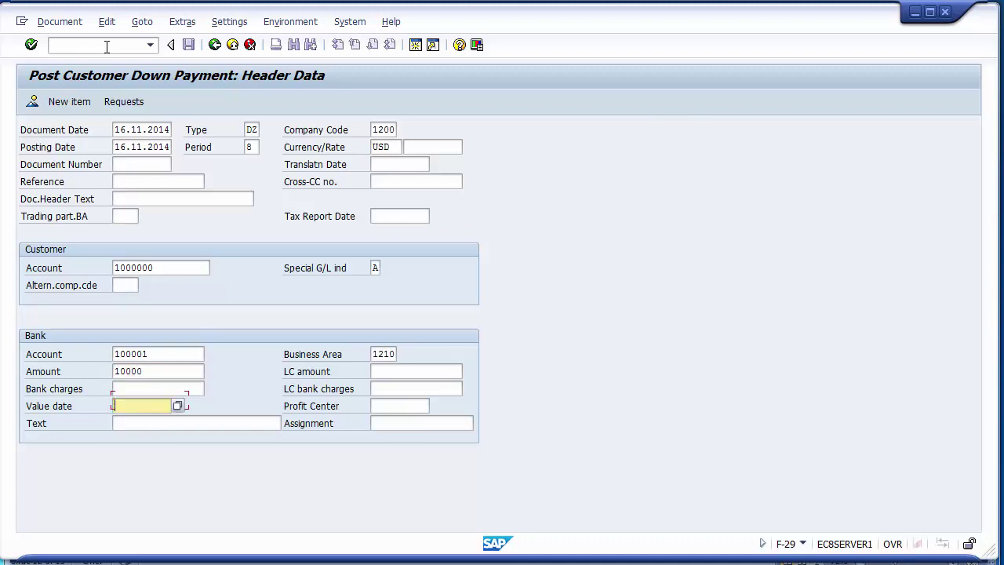
key("Down")
key("Down")
key("Return")
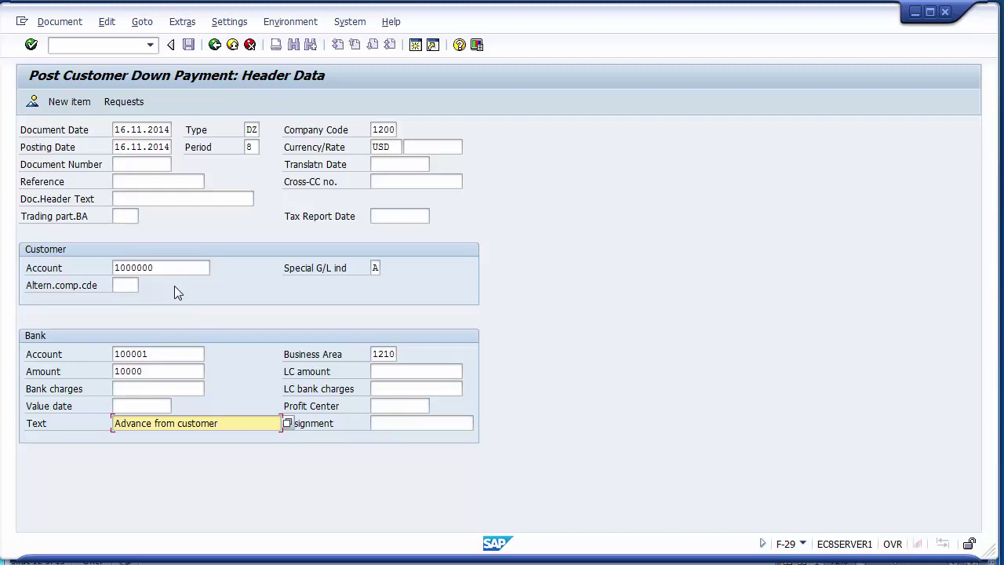
Select down payment request 1400005 for 10.000,00 from the customer's open requests
left_click(122, 104)
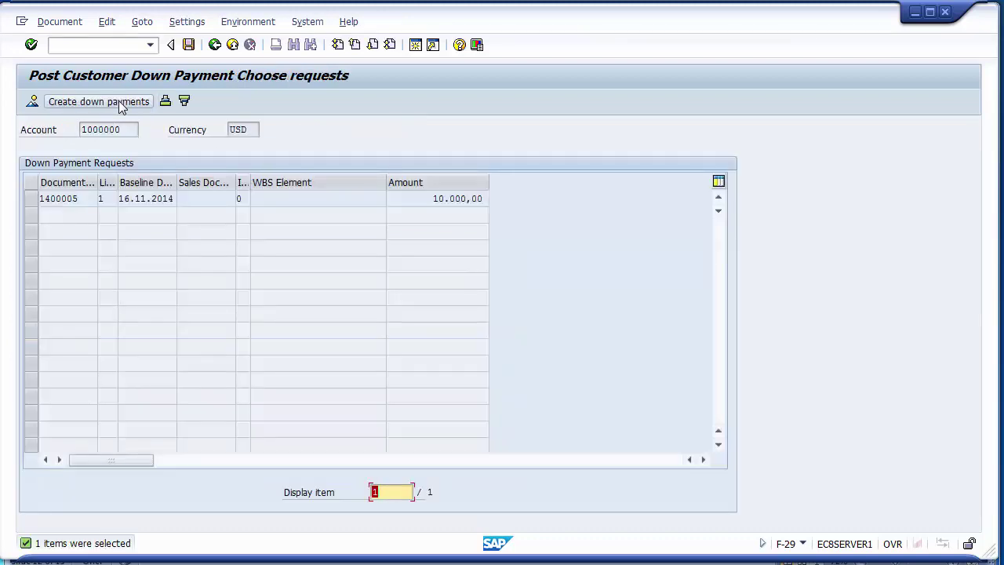
left_click(30, 202)
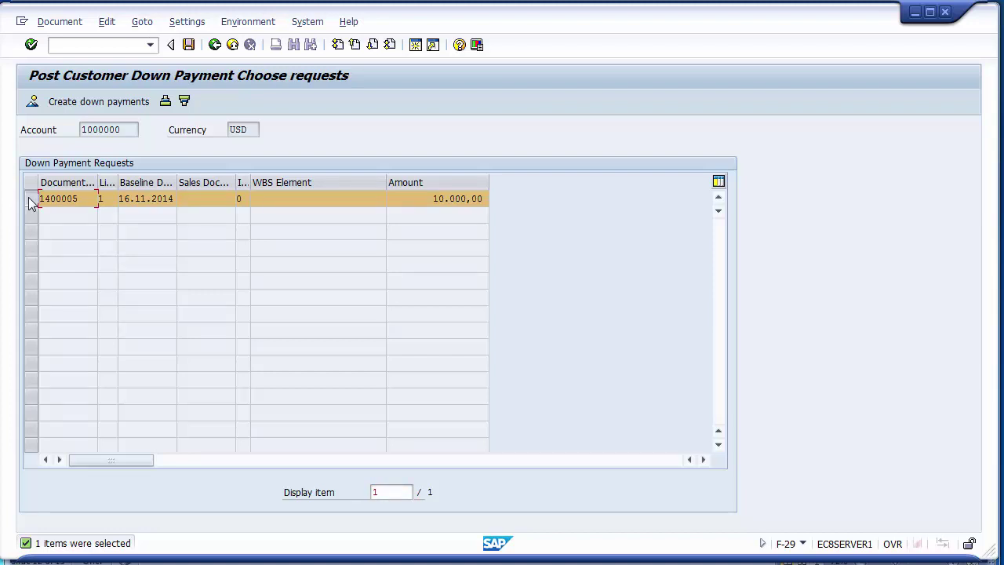
left_click(61, 21)
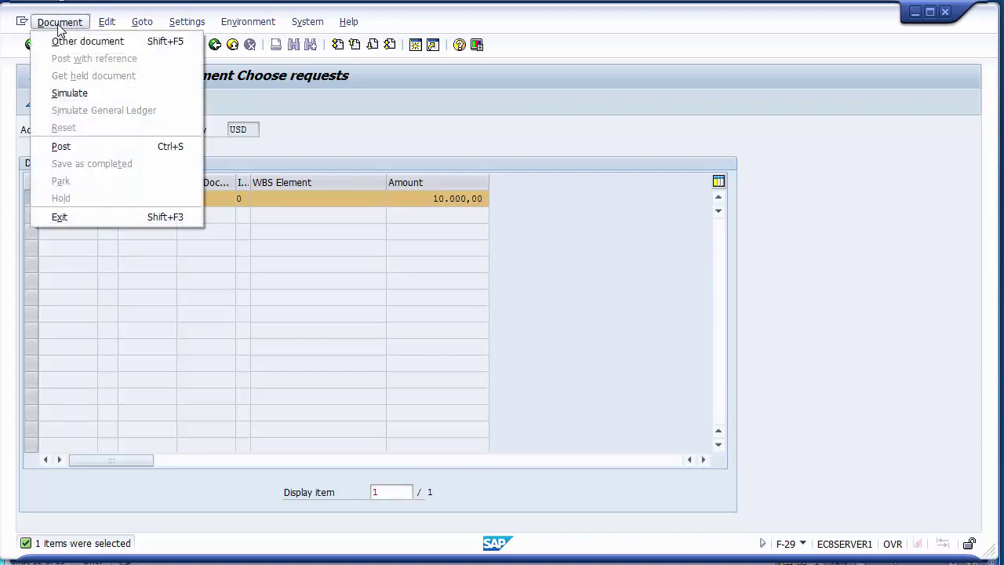
Simulate the posting, check the 19A customer and key 40 bank lines, then post as 1400006
left_click(67, 93)
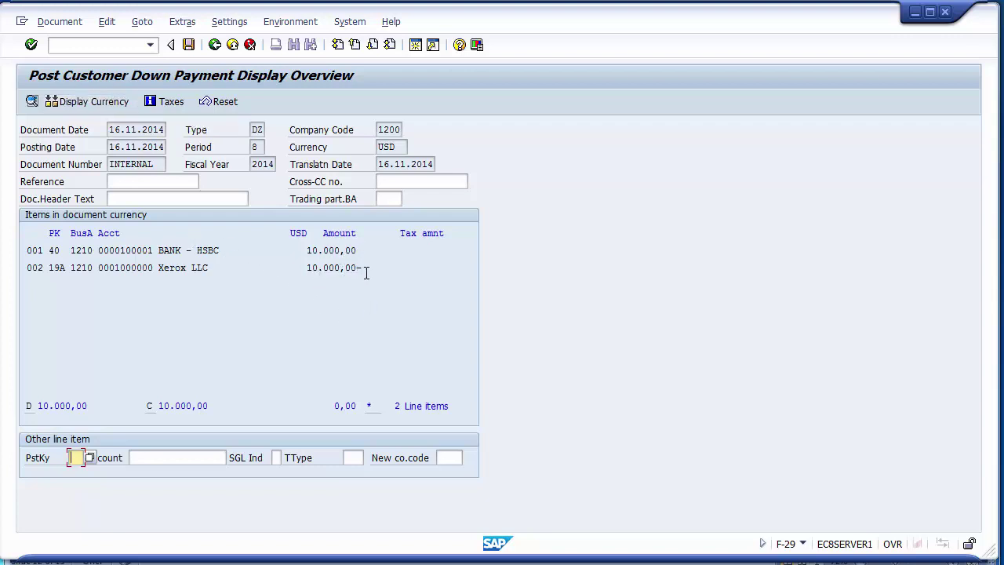
left_click(62, 268)
left_click_drag(48, 251, 59, 269)
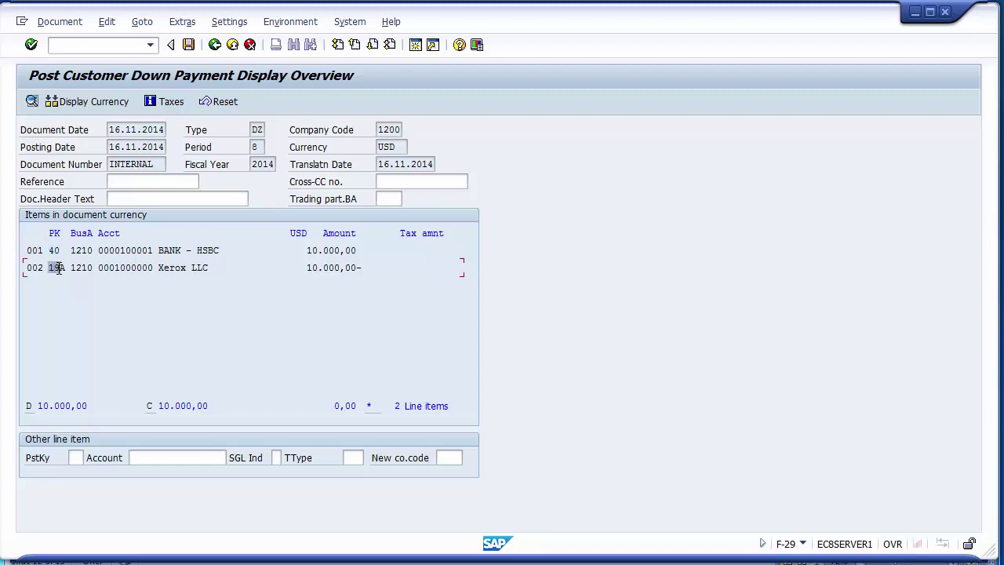
left_click_drag(28, 250, 41, 268)
left_click(196, 314)
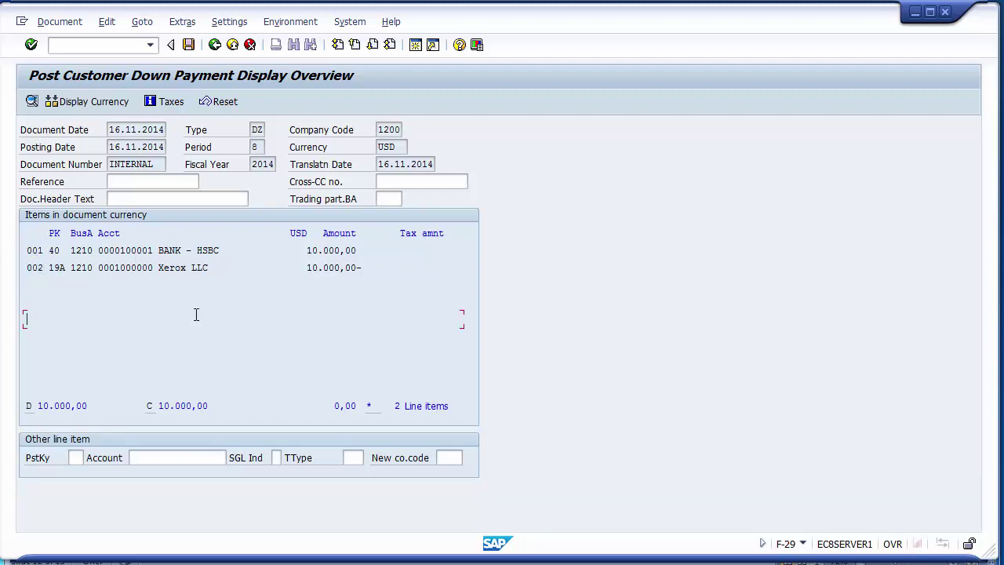
left_click(189, 47)
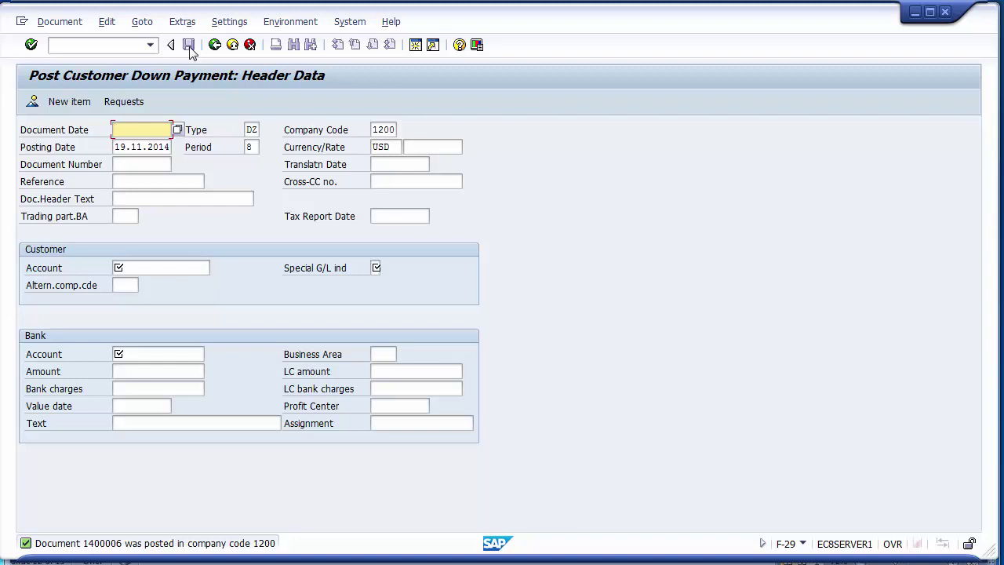
Display document 1400006 in company code 1200 for fiscal year 2014
left_click(95, 45)
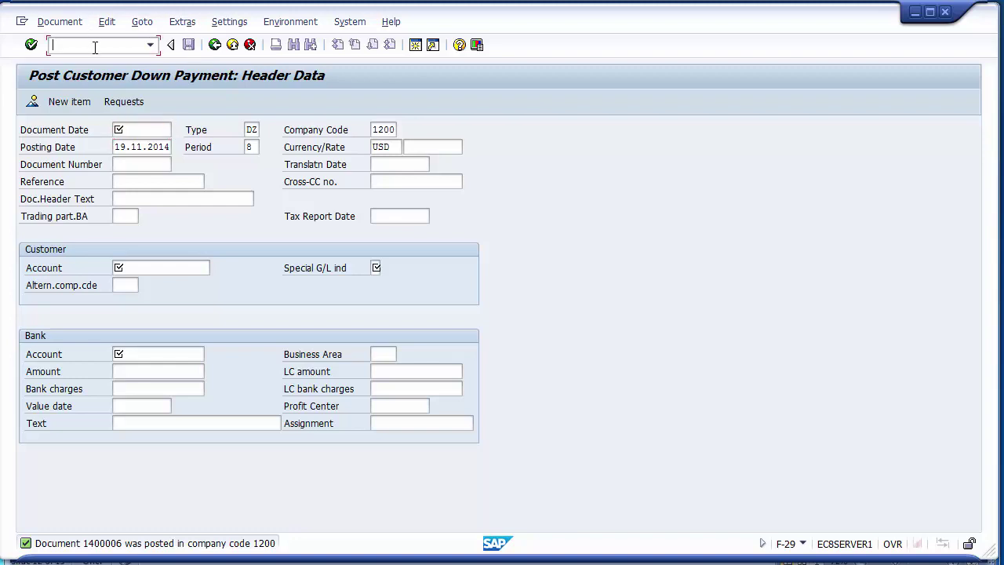
type("/nfb")
type("l5n")
key("Return")
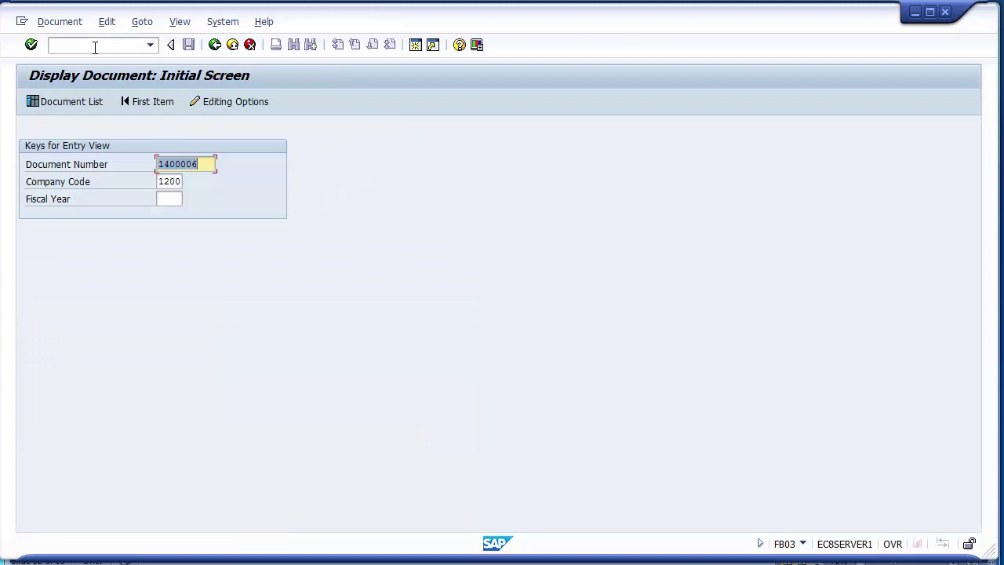
key("Down")
key("Up")
key("Tab")
key("Tab")
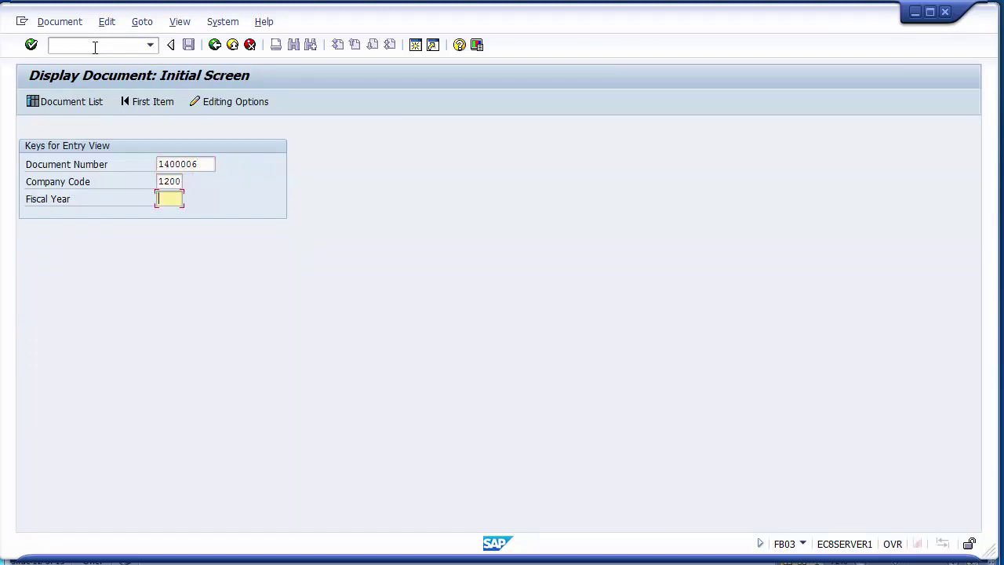
type("2014")
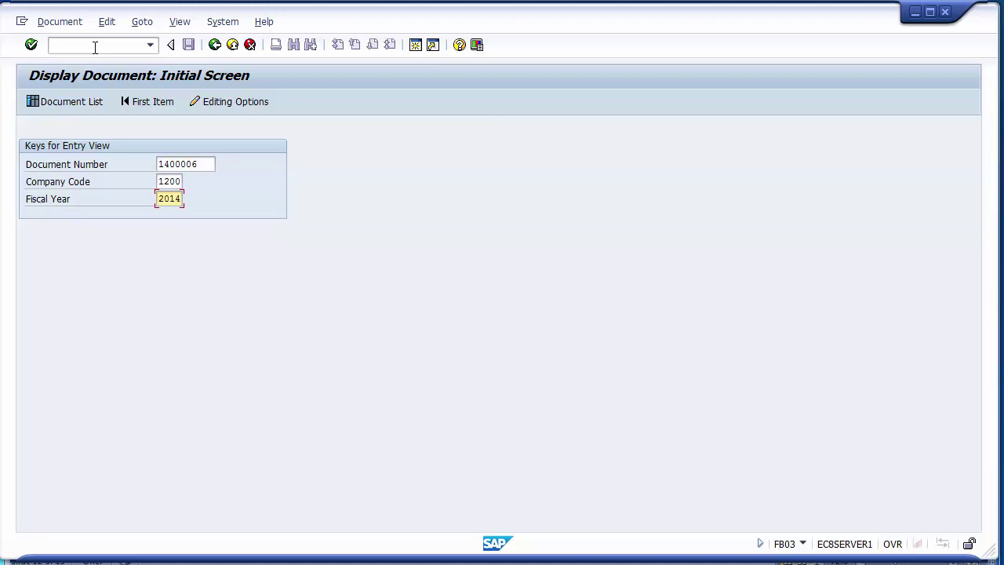
key("Return")
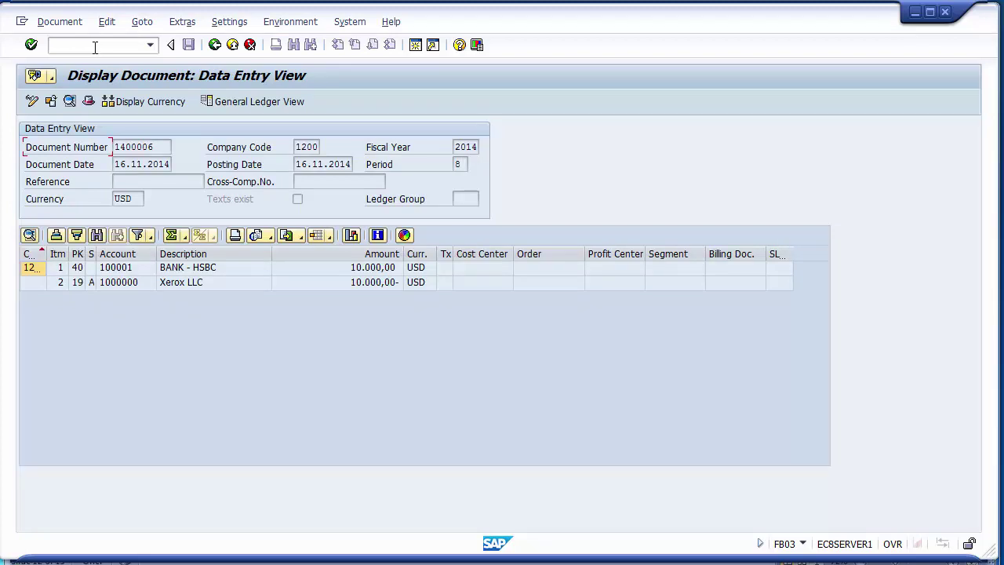
Select the customer line item and widen the special G/L column
left_click(92, 284)
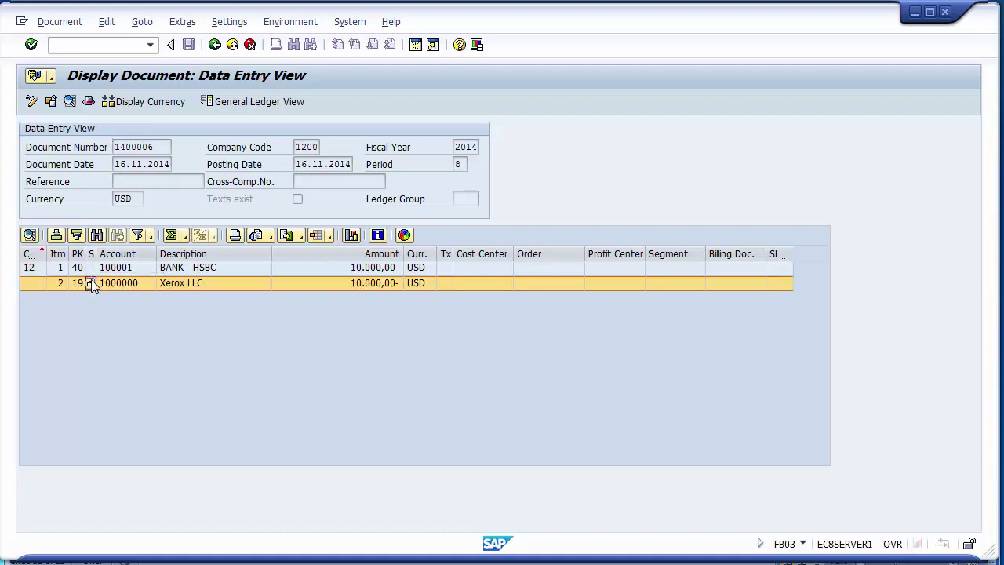
double_click(95, 254)
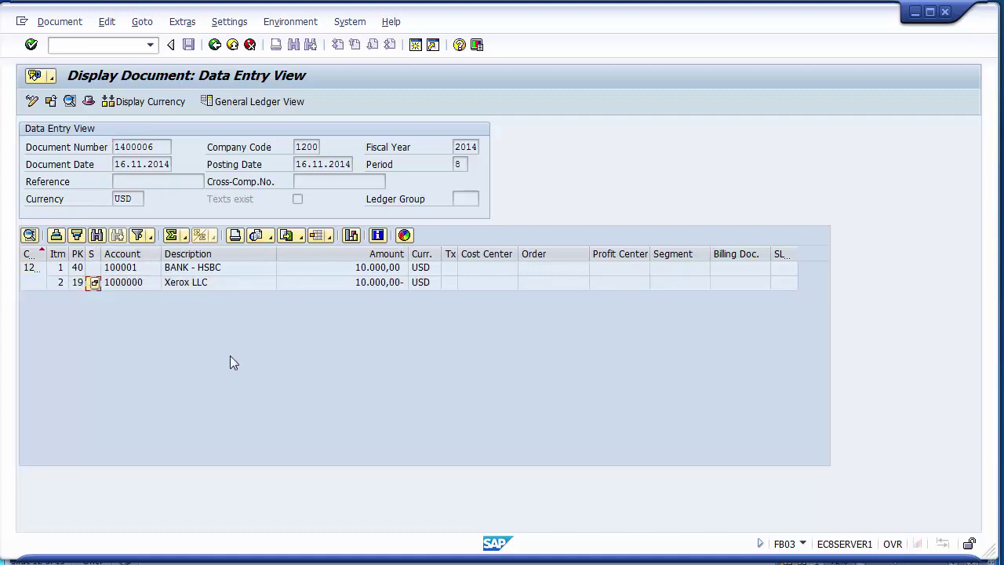
mouse_move(247, 558)
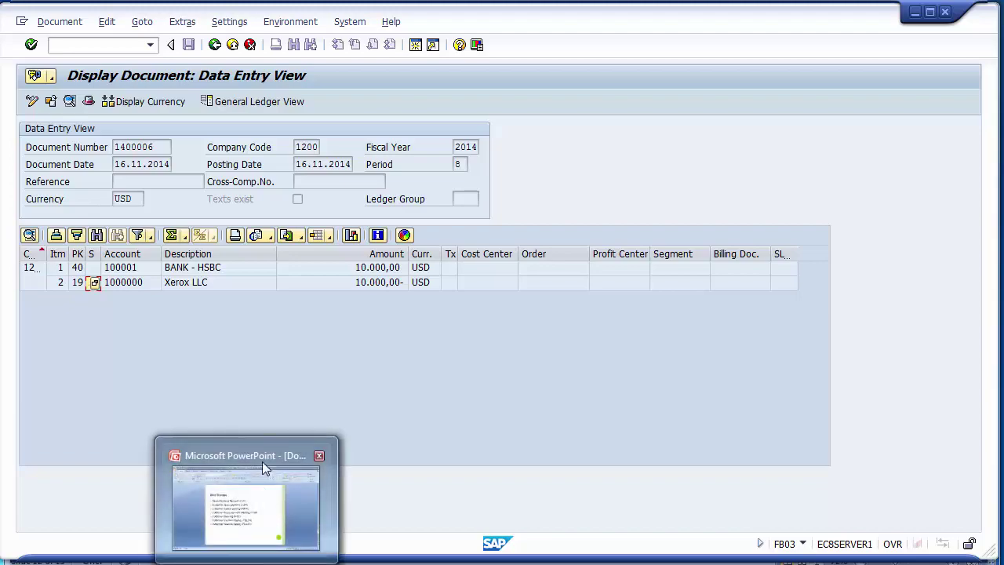
left_click(245, 505)
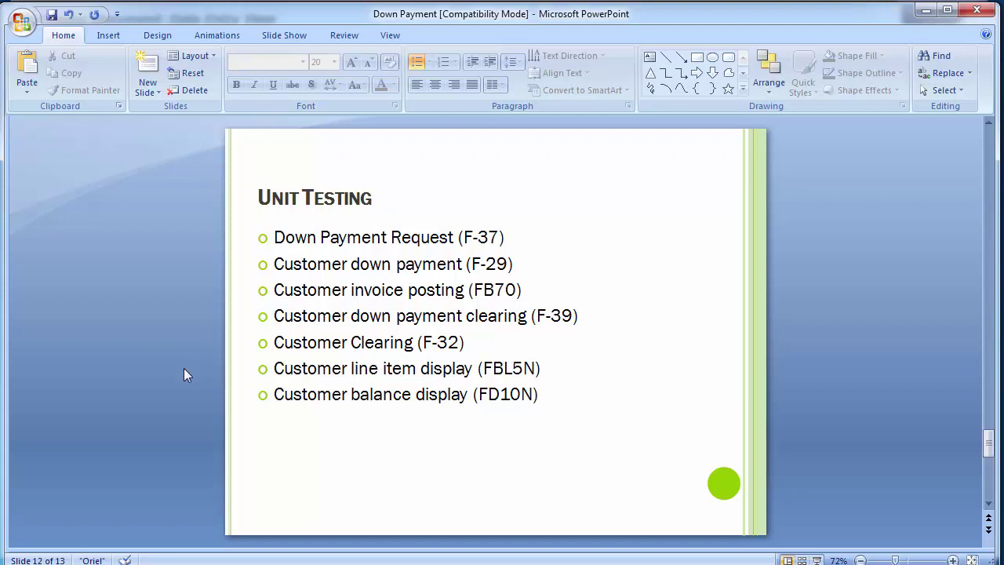
key("alt+Tab")
left_click(105, 47)
Run FBL5N for normal and special G/L items, excluding noted items
type("/n")
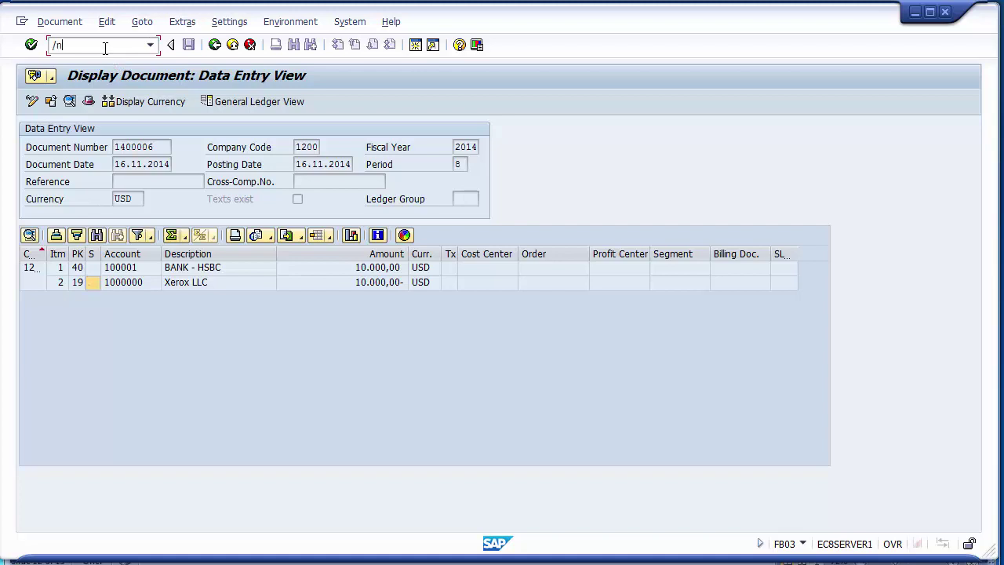
type("fbl5n")
key("Return")
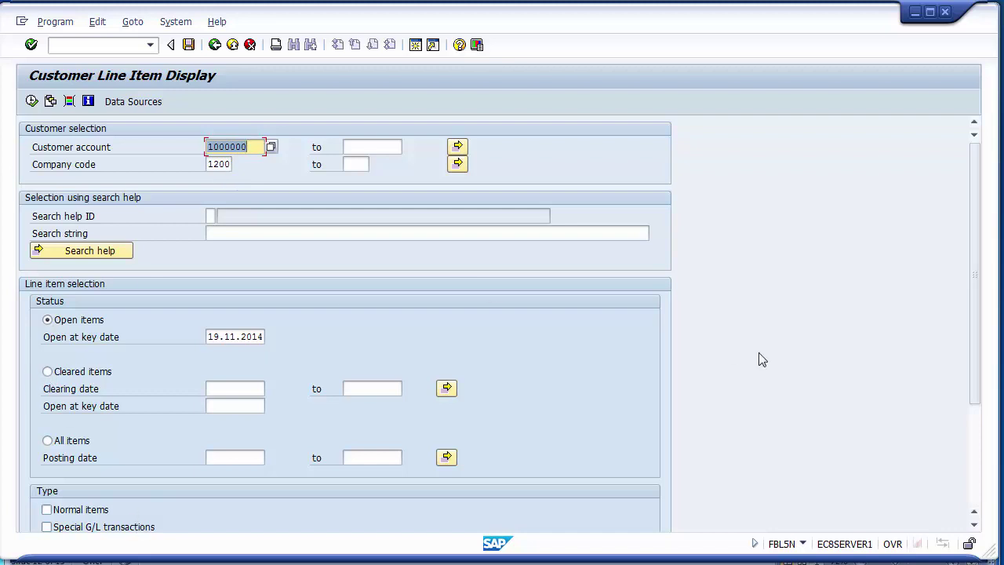
scroll(977, 262, "down", 3)
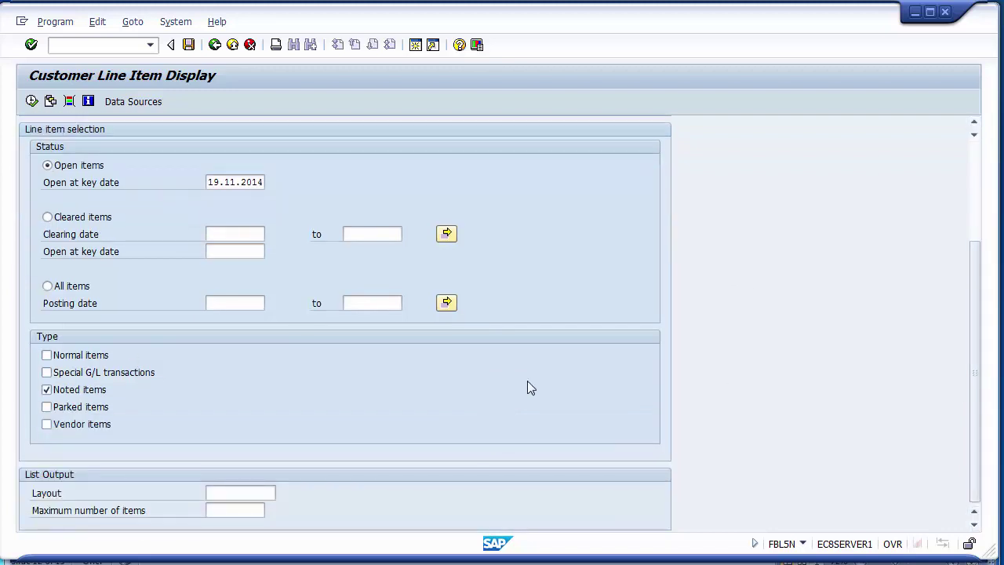
left_click(82, 377)
left_click(82, 394)
left_click(98, 359)
left_click(31, 101)
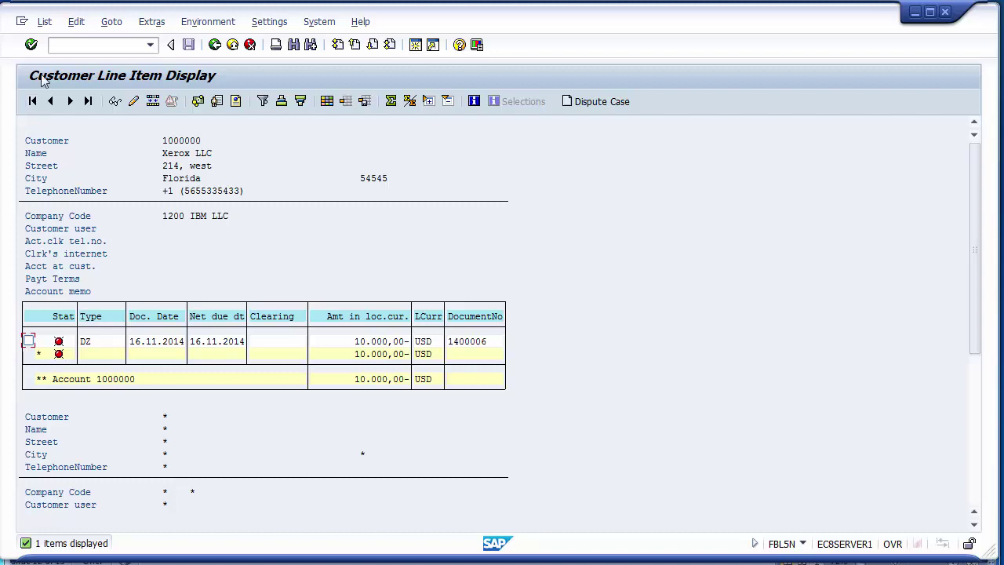
Open the list's layout settings, then sort and scroll through the hidden fields
left_click(327, 103)
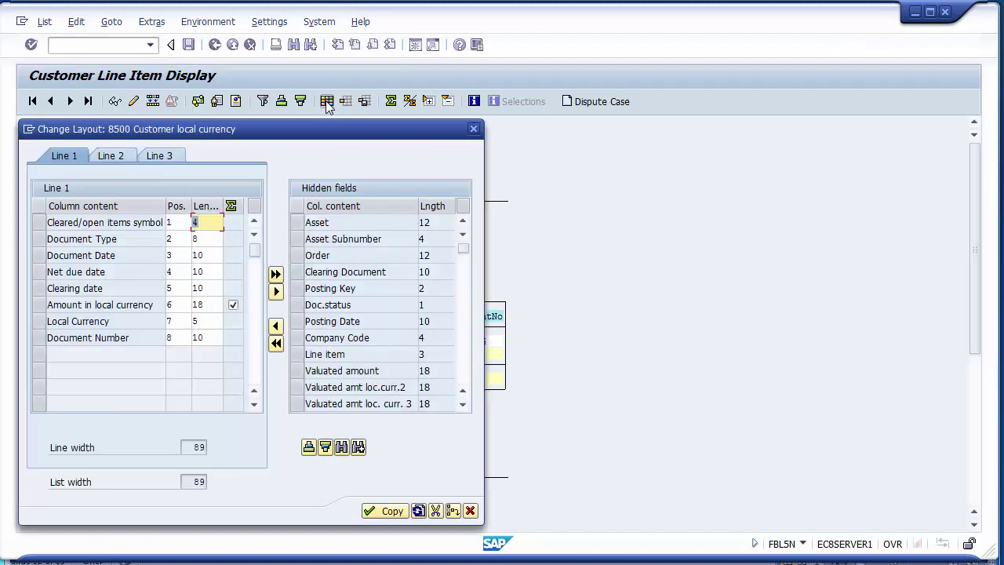
left_click(312, 450)
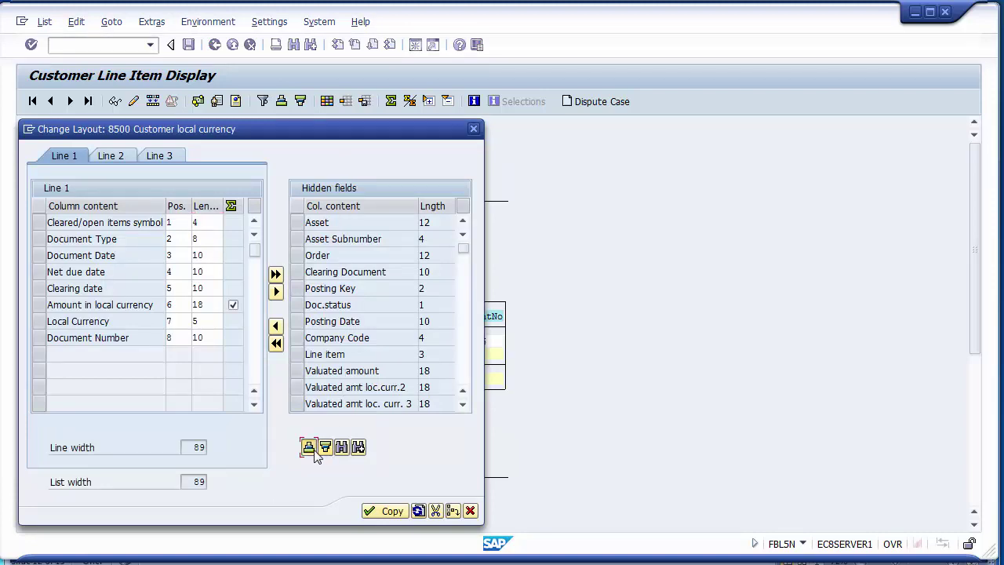
left_click(462, 375)
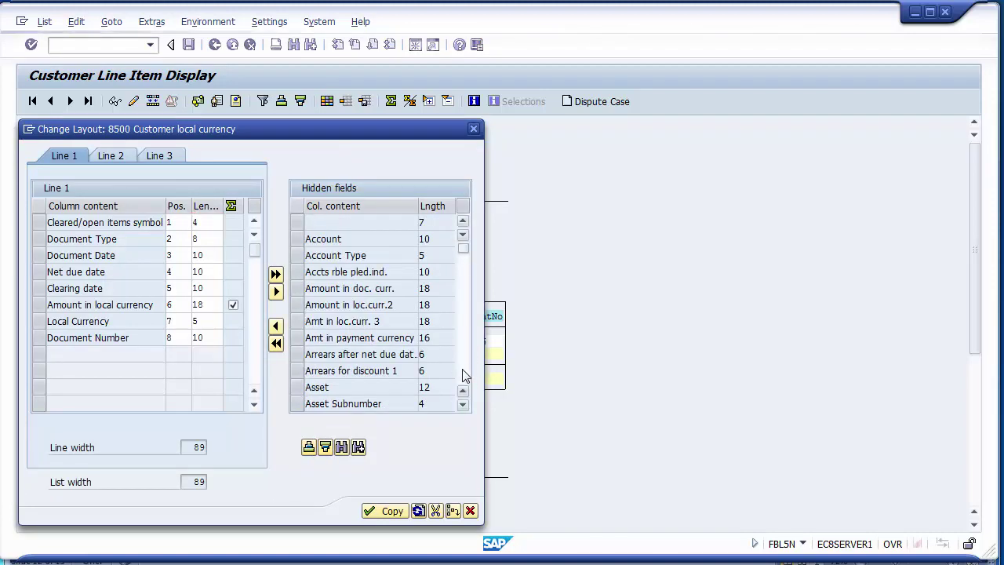
left_click(462, 375)
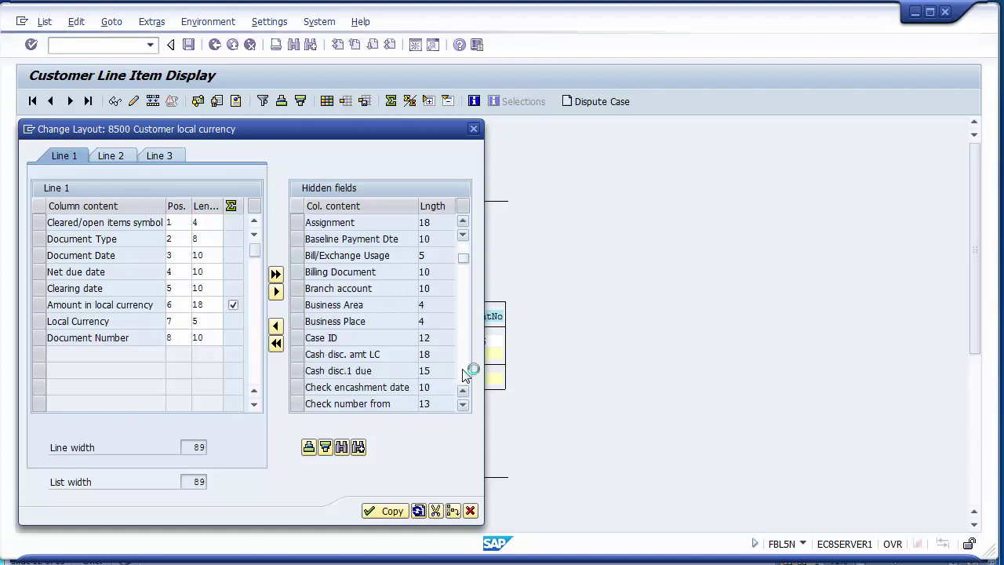
left_click(462, 375)
left_click(463, 375)
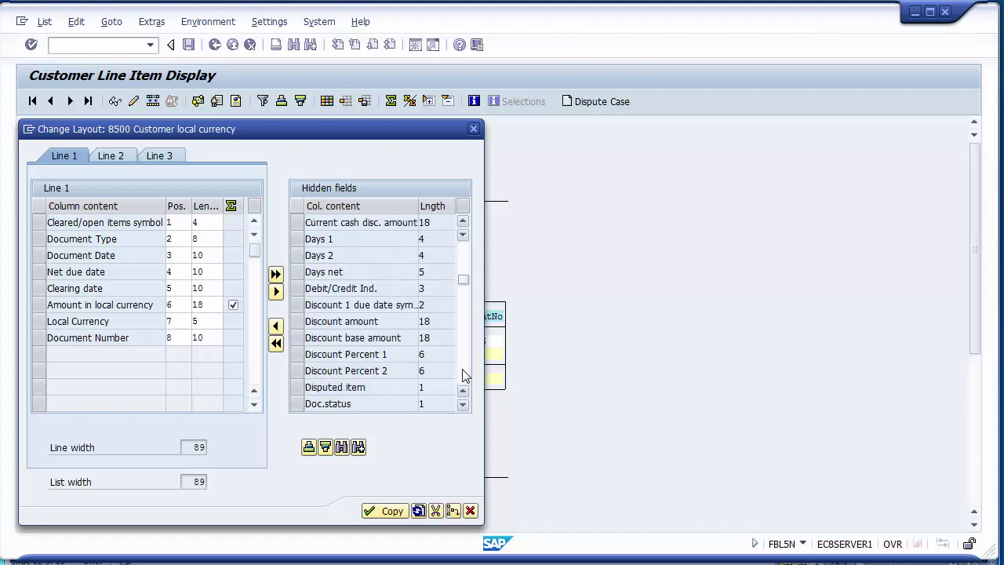
left_click(462, 375)
left_click(463, 375)
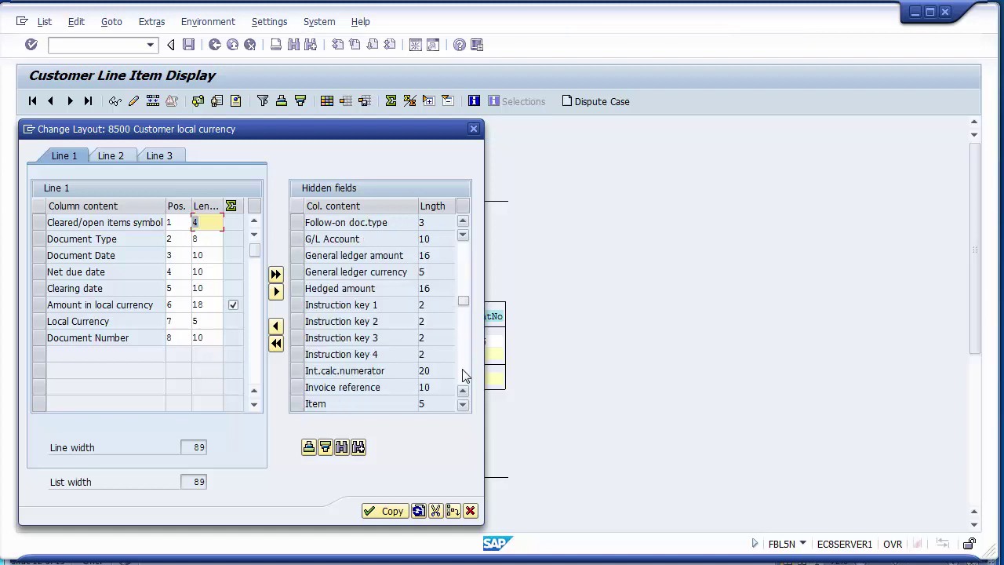
left_click(463, 375)
left_click(463, 375)
left_click(462, 375)
left_click(463, 375)
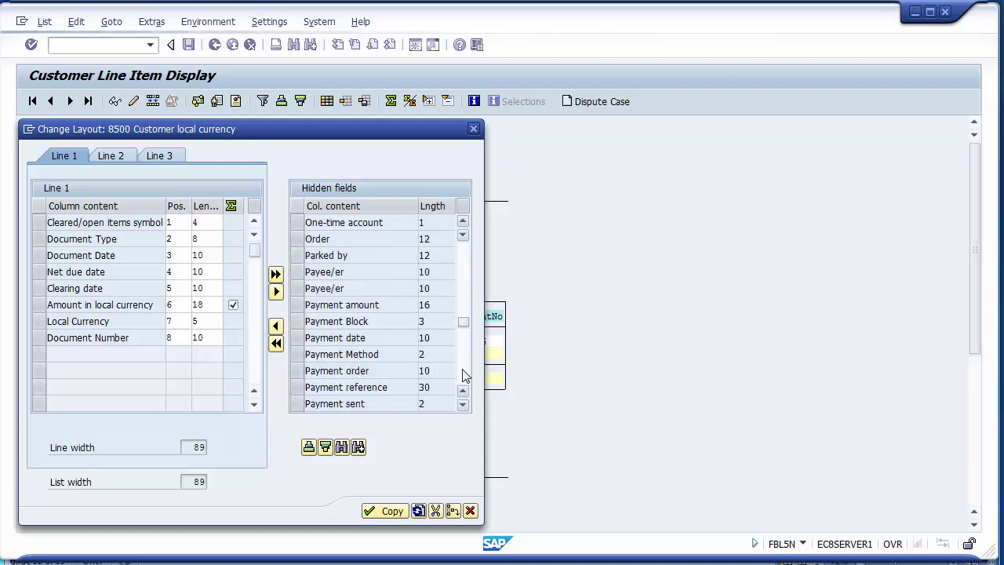
left_click(462, 375)
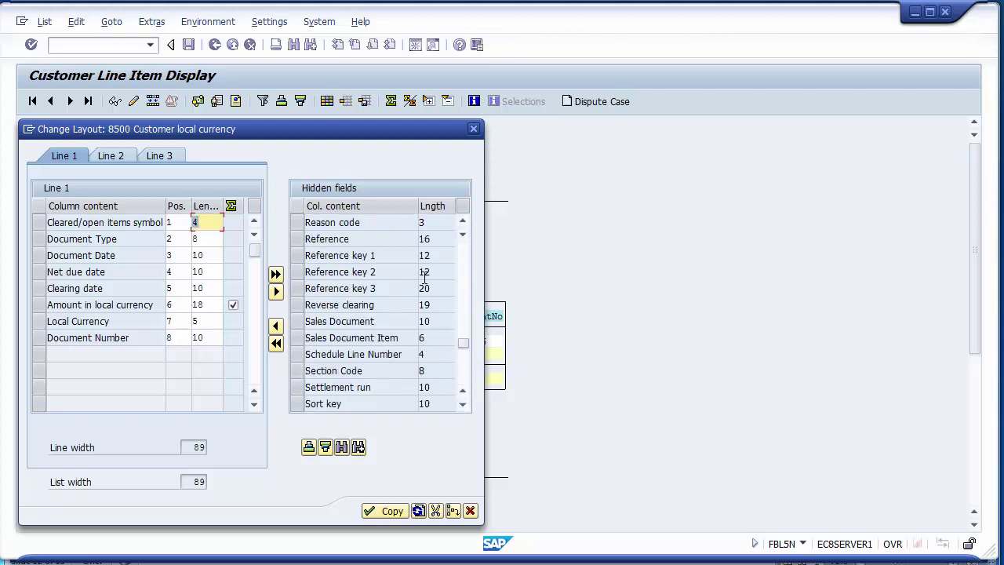
left_click(463, 375)
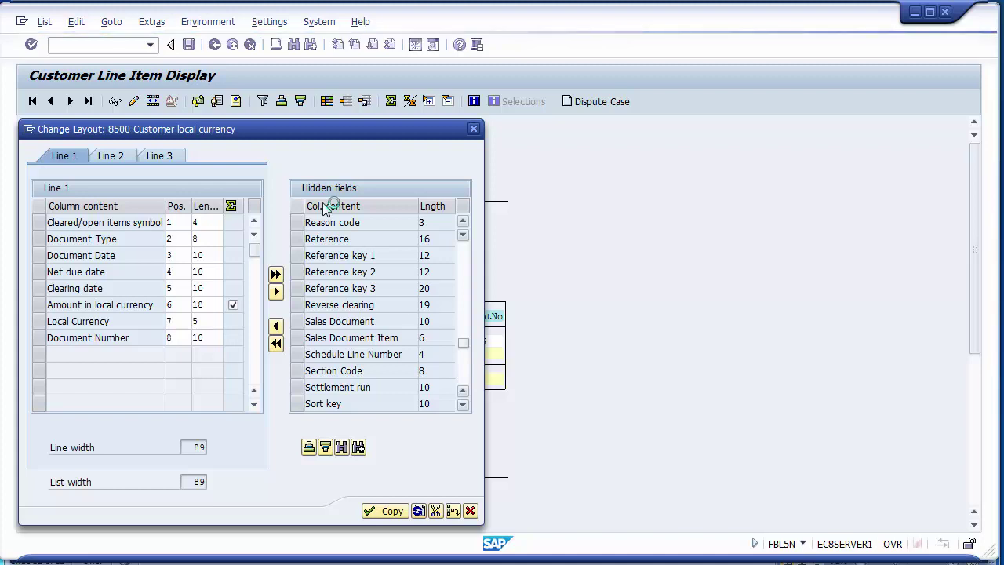
Add Special G/L ind. and Text as displayed columns and apply the layout
left_click(295, 255)
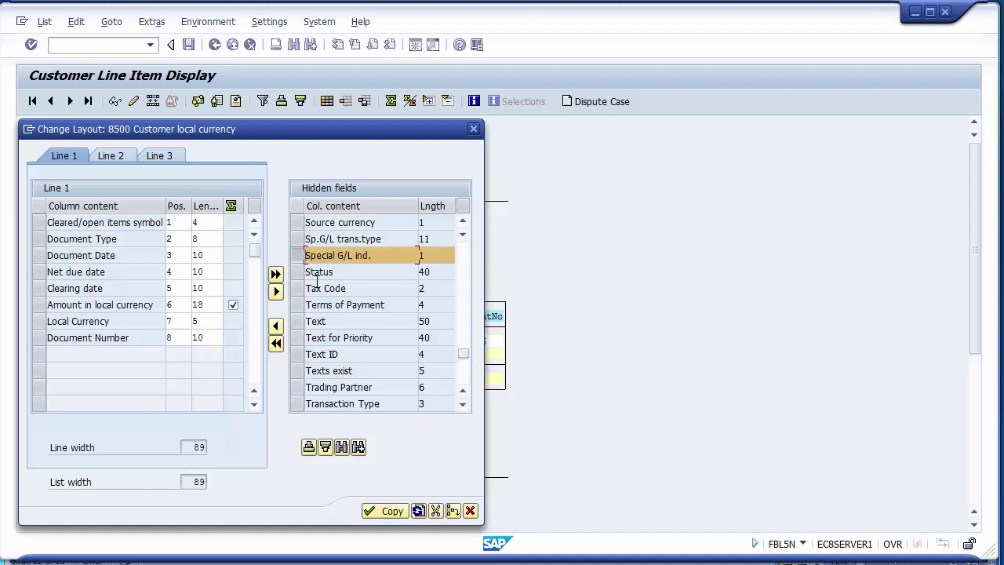
left_click(278, 333)
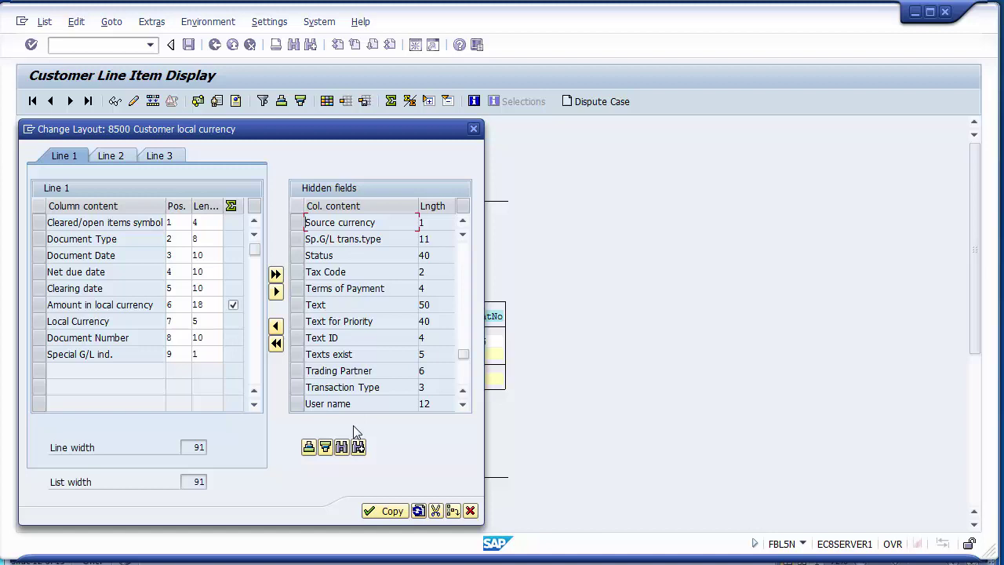
left_click(298, 312)
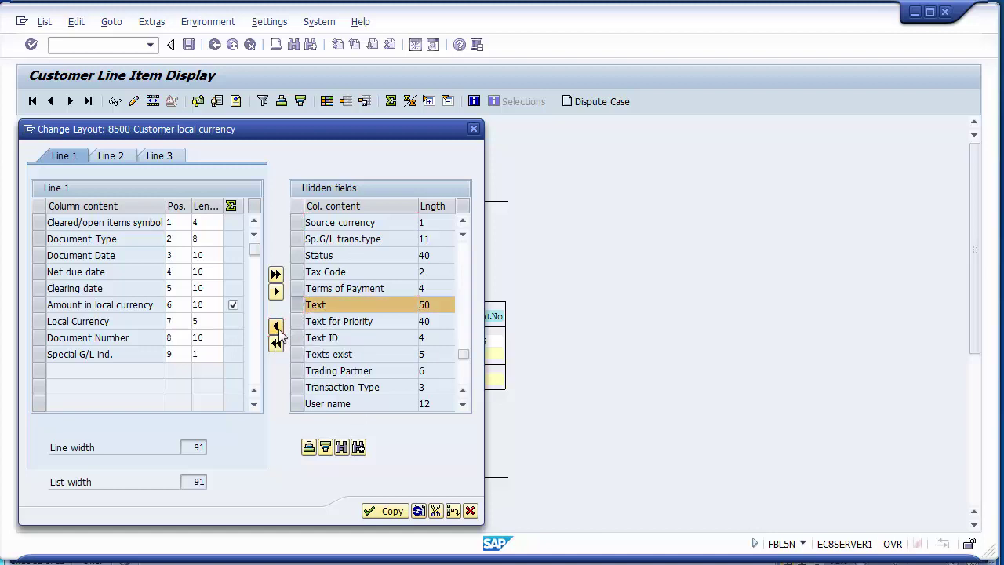
left_click(383, 513)
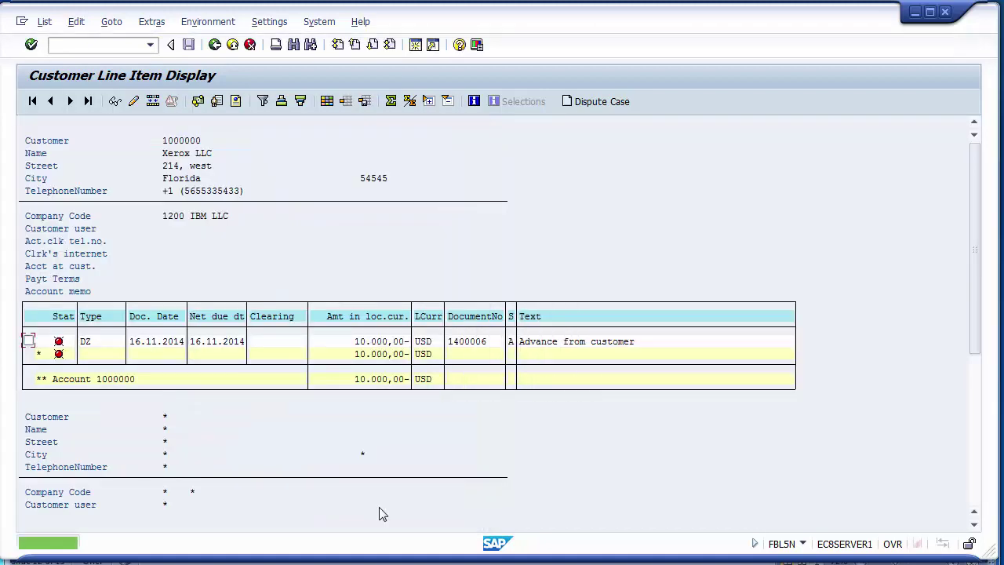
Verify special G/L indicator A and text 'Advance from customer', then exit with /n
left_click(509, 342)
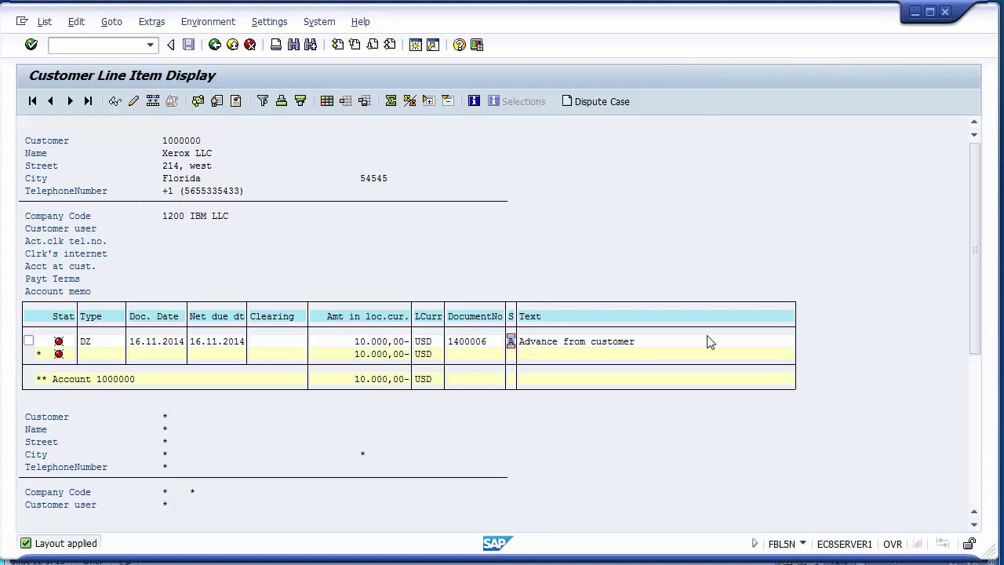
left_click(654, 345)
left_click(114, 45)
key("Return")
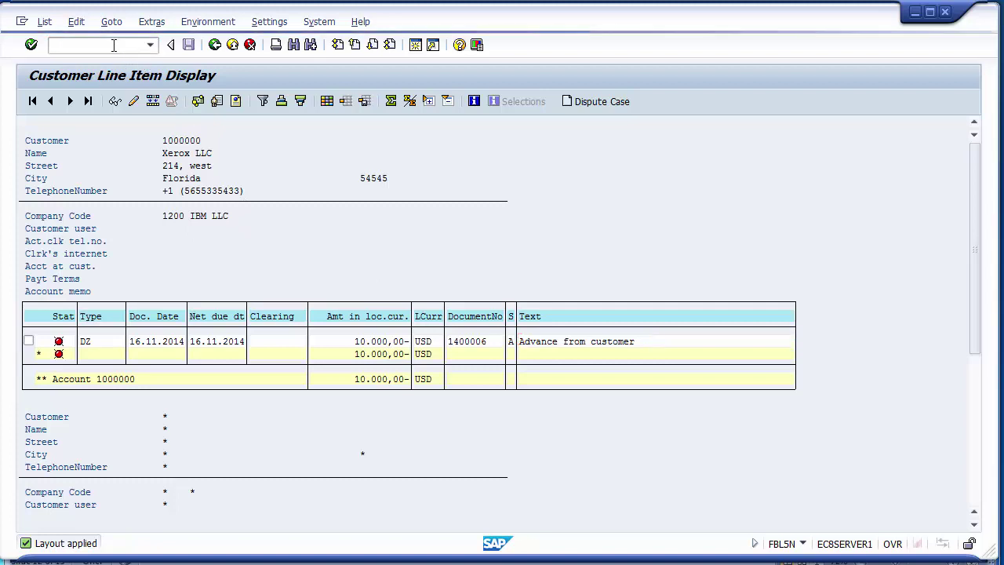
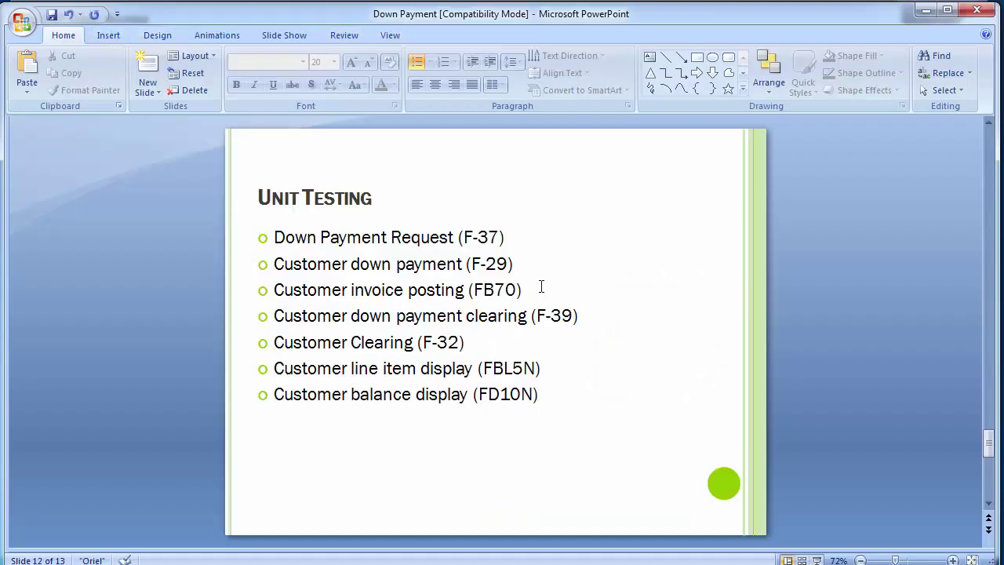
Switch to SAP and start FB70 customer invoice entry for company code 1200
key("alt+Tab")
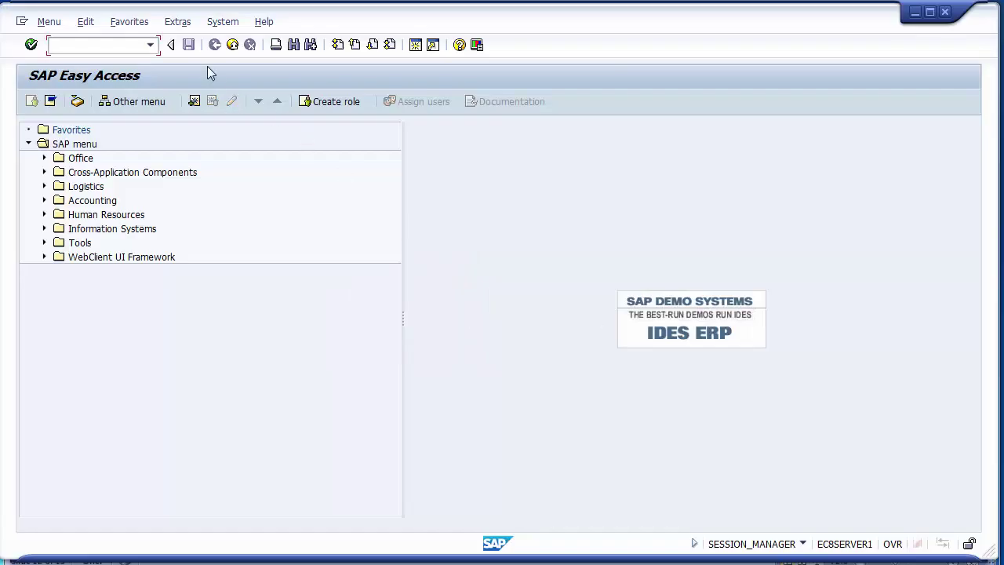
type("fb70")
key("Return")
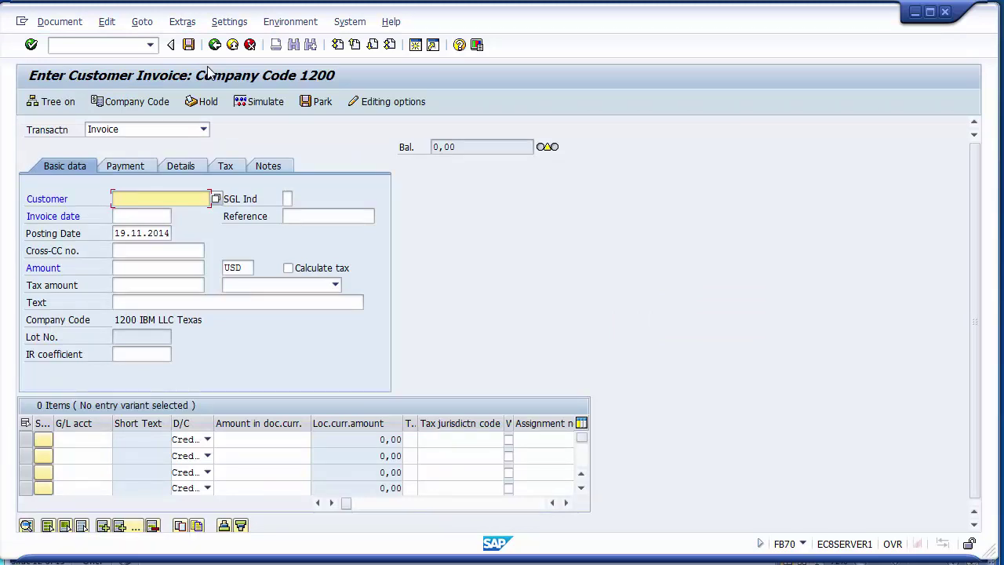
Fill in customer 1000000 from history with invoice and posting date 18.11.2014
key("BackSpace")
key("Down")
key("Down")
key("Down")
key("Down")
key("Down")
key("Return")
key("Tab")
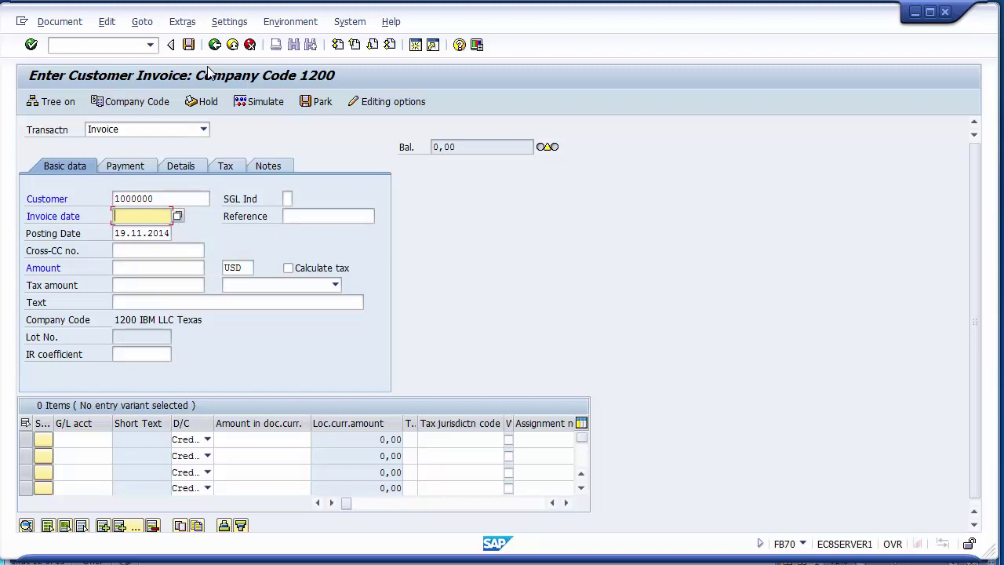
type("18112014")
key("Tab")
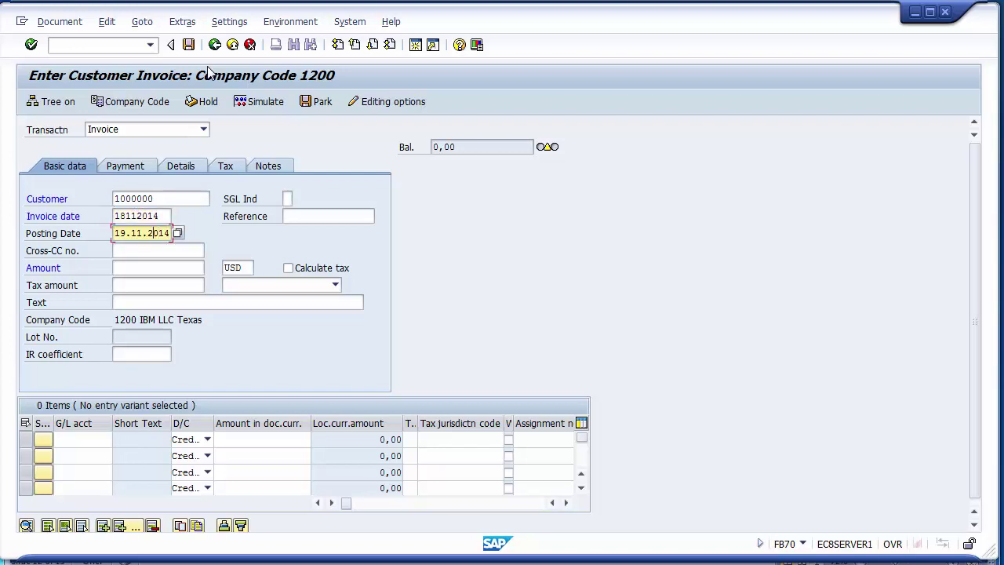
type("8")
Enter amount 25000 USD, text 'Customer invoice' and reference A321
key("Tab")
key("Tab")
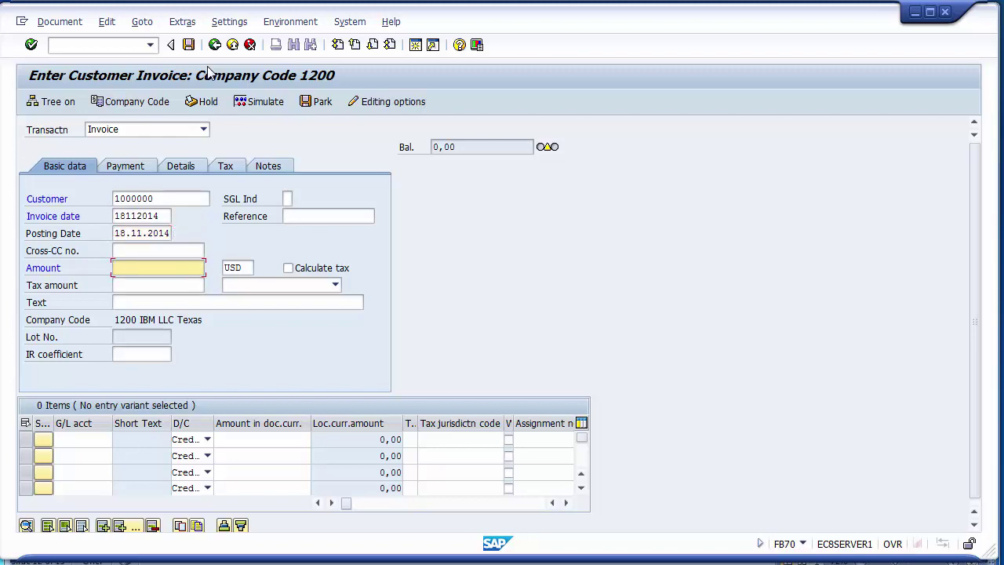
type("1000")
key("BackSpace")
key("BackSpace")
key("BackSpace")
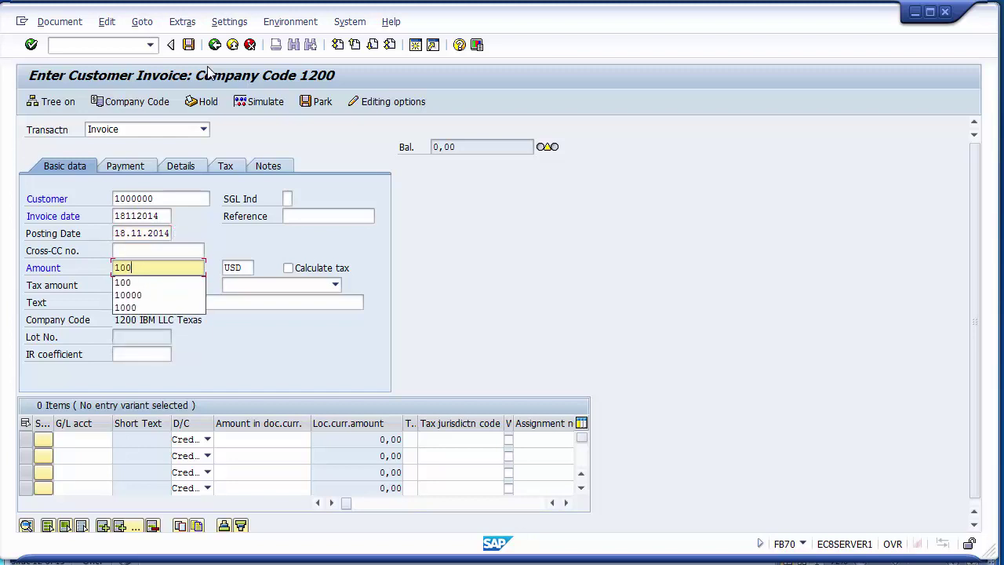
key("BackSpace")
type("25000")
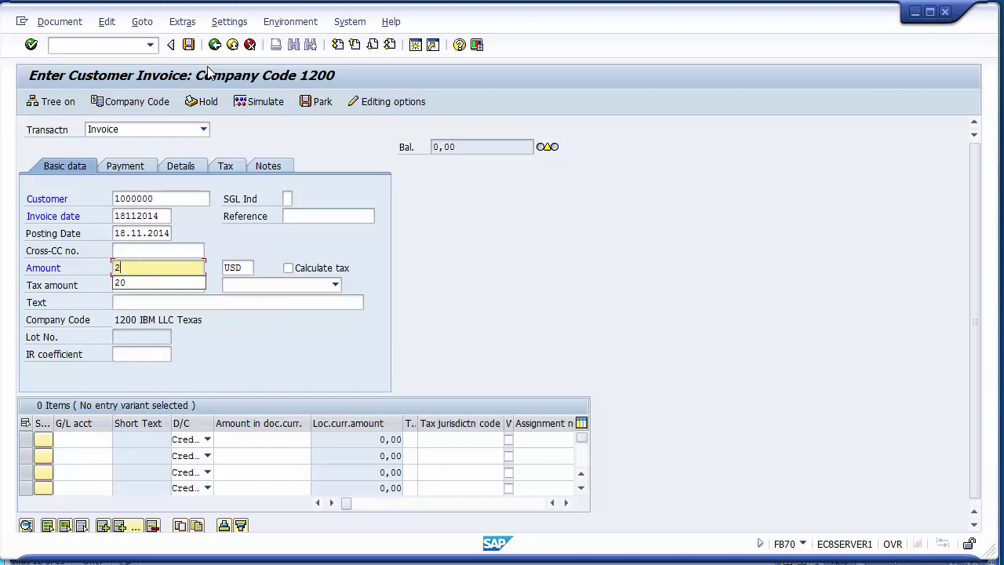
key("Tab")
key("Tab")
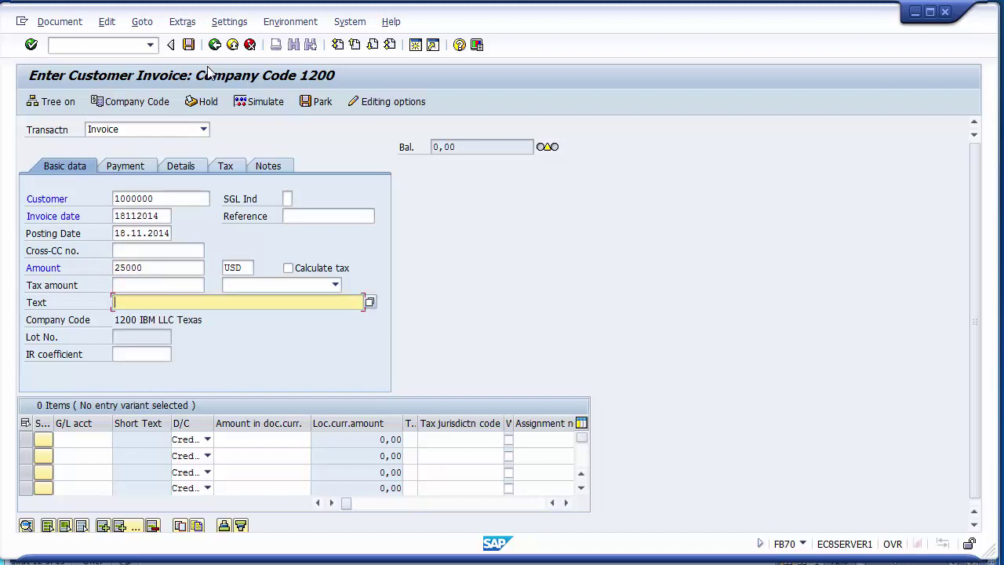
type("Custo")
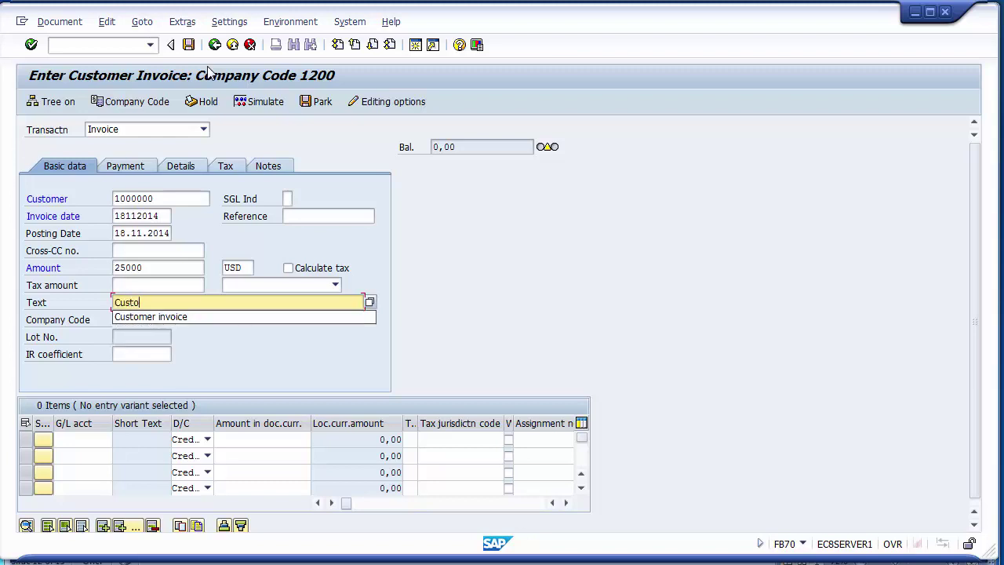
type("mwer")
key("BackSpace")
key("BackSpace")
key("BackSpace")
key("BackSpace")
type("er")
key("Down")
key("Return")
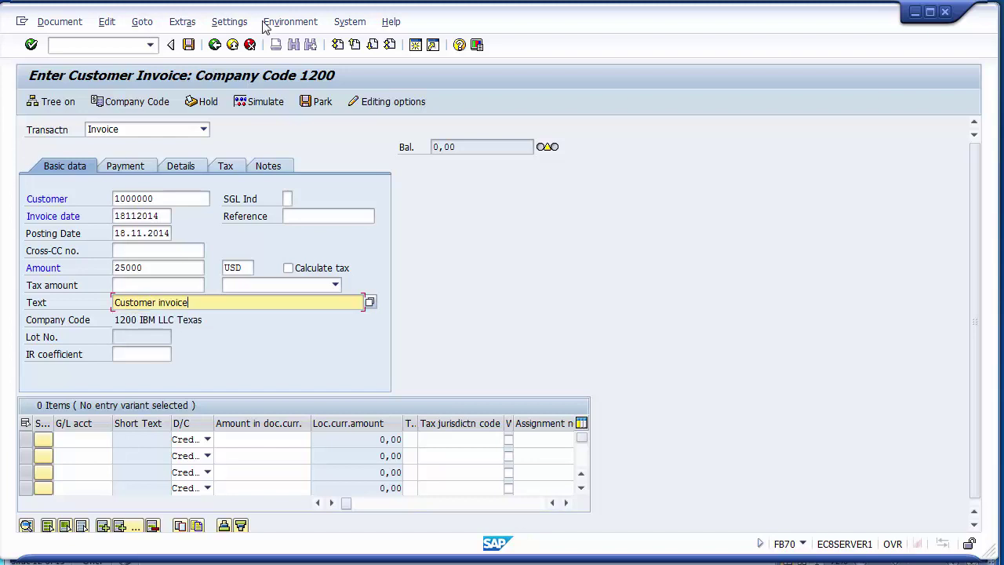
left_click(305, 216)
type("A321")
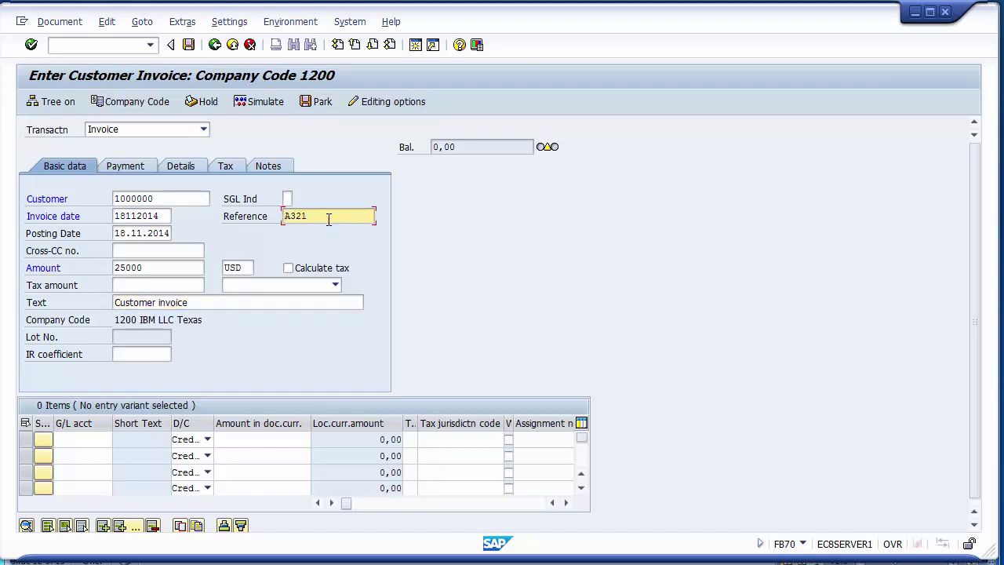
Search for G/L account 300000 Sales Account and put it on the first invoice line
left_click(91, 445)
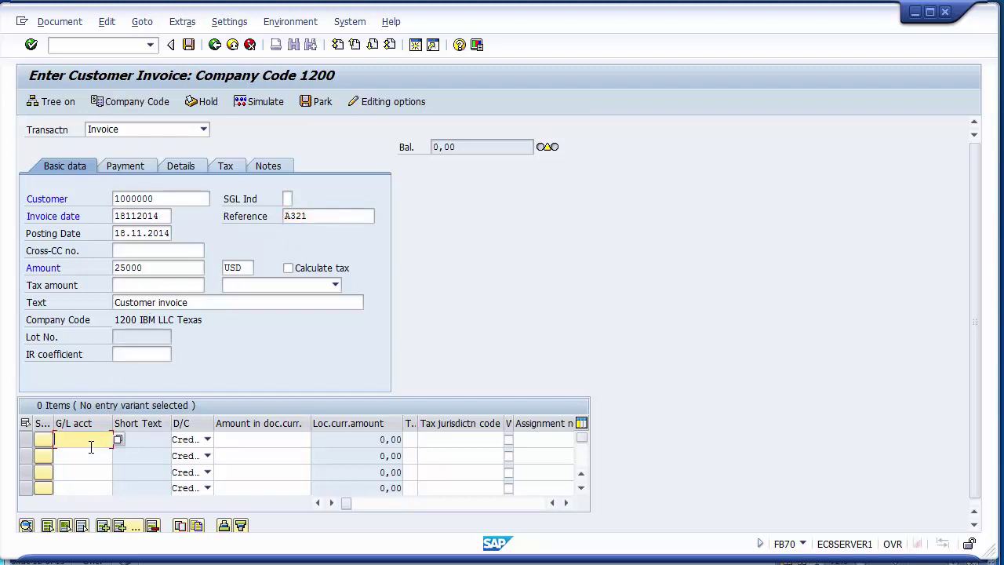
key("Return")
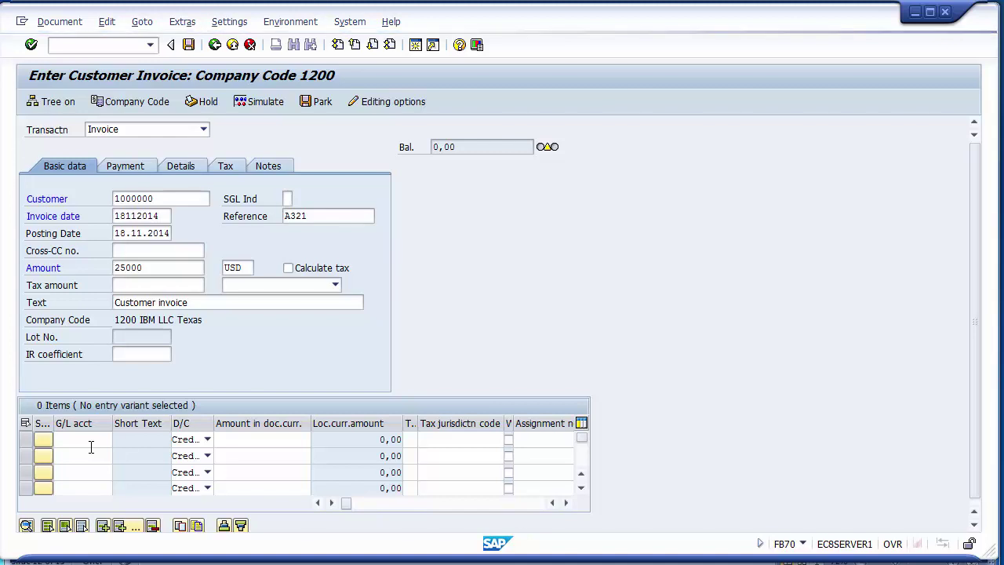
key("F4")
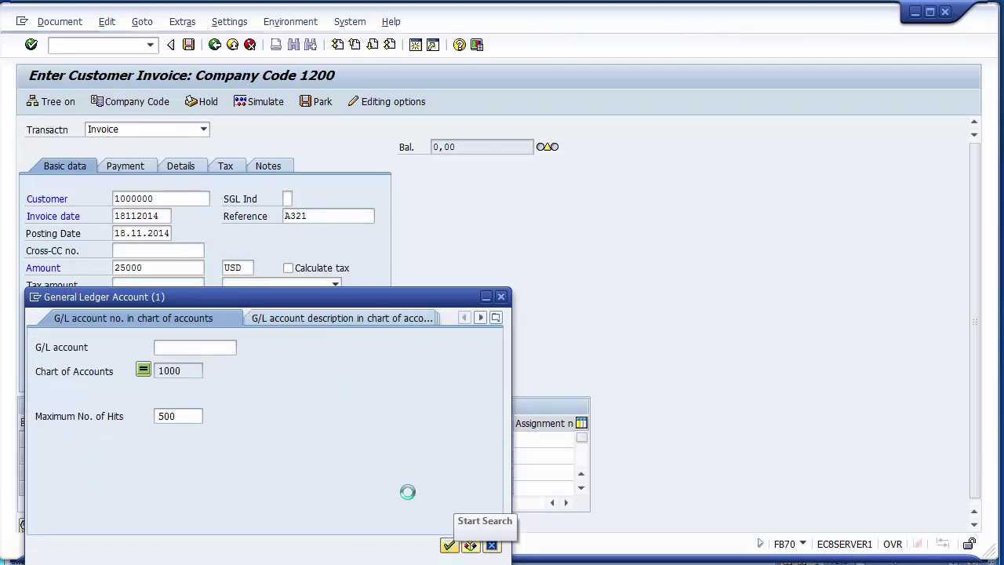
left_click_drag(221, 302, 225, 220)
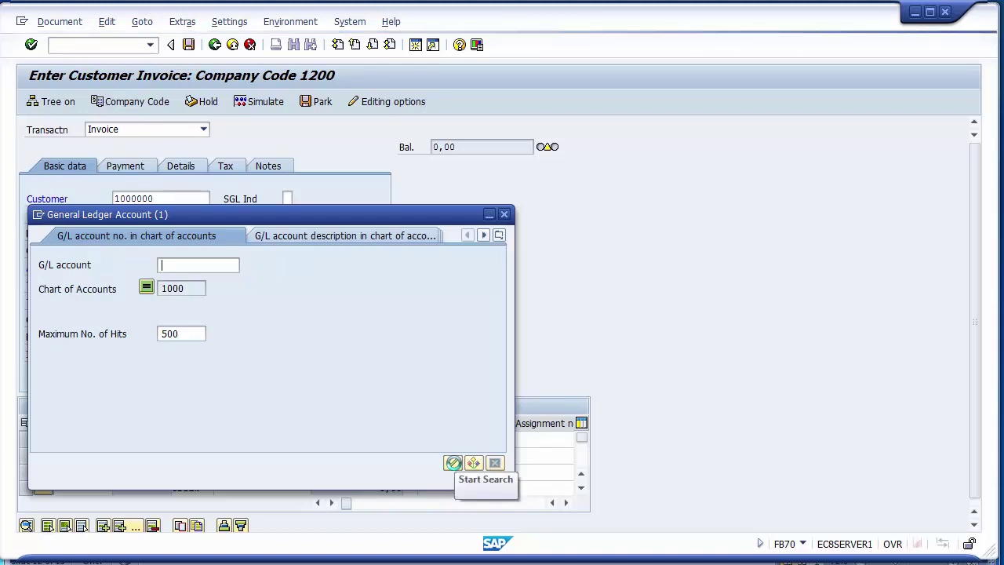
left_click(453, 463)
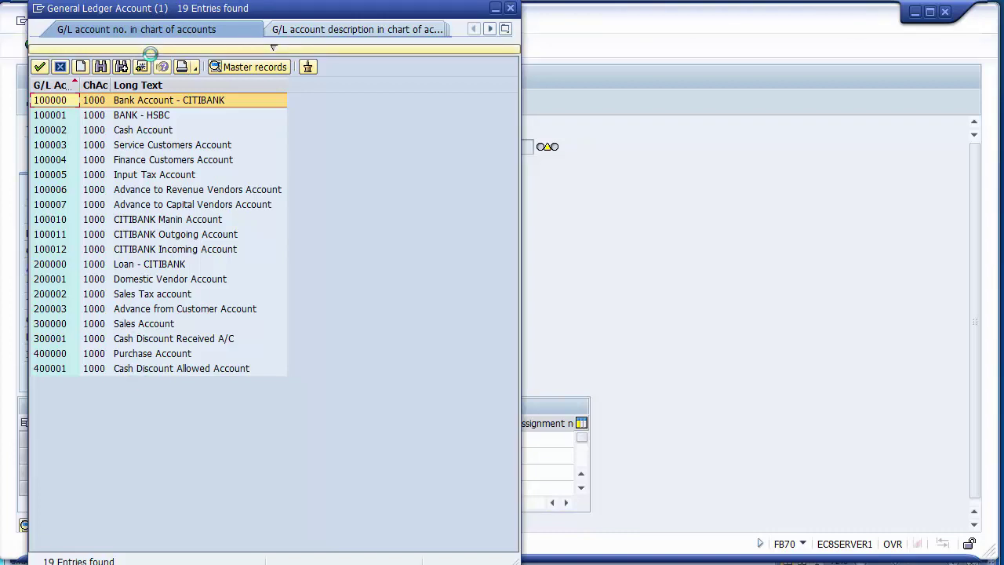
left_click(52, 326)
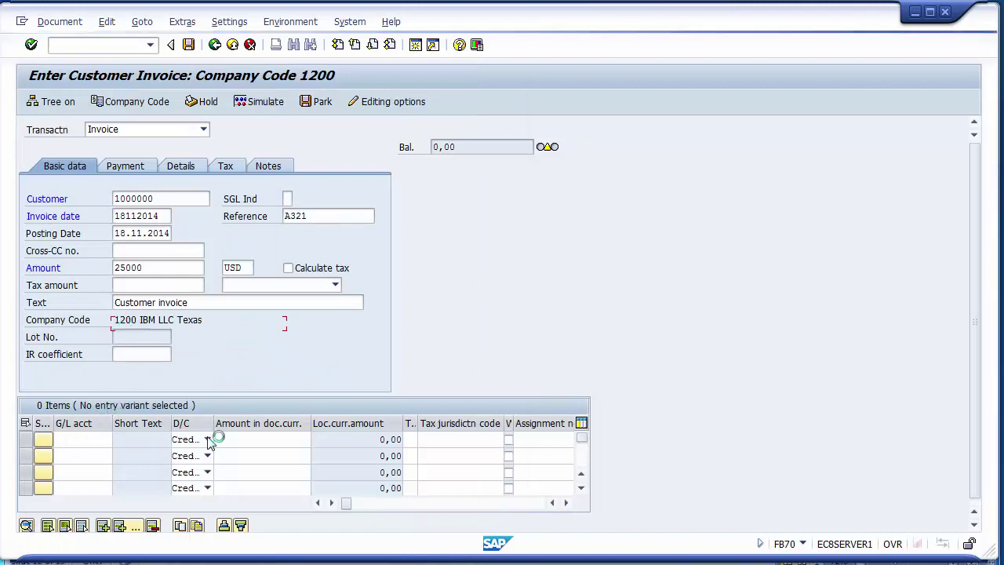
Give the first line amount 25000 and business area 1210, dismissing the down payment and due date notices
left_click(253, 439)
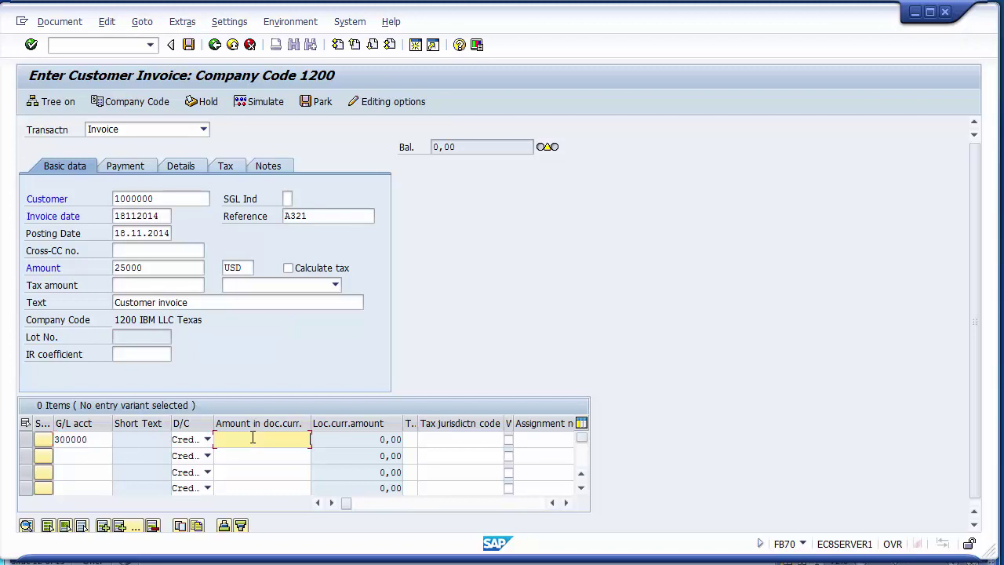
type("25000")
key("Tab")
key("Tab")
key("Tab")
key("Tab")
key("Tab")
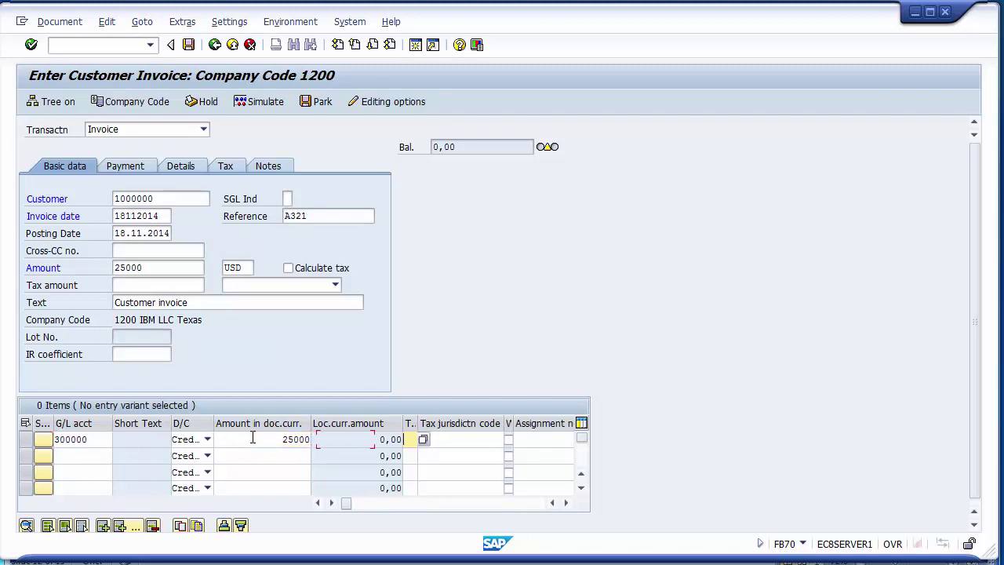
key("Tab")
key("Tab")
key("Tab")
key("Tab")
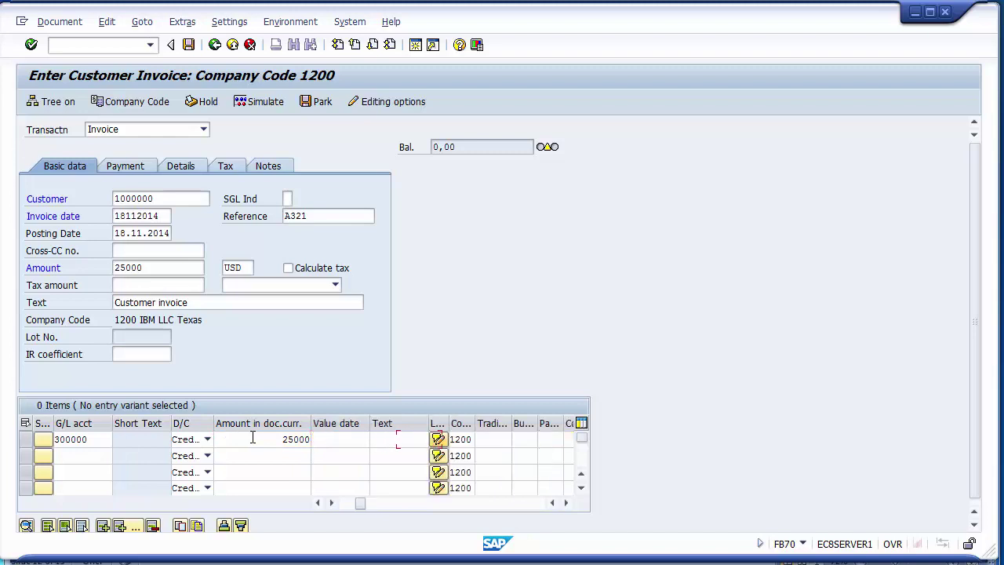
key("Down")
key("Return")
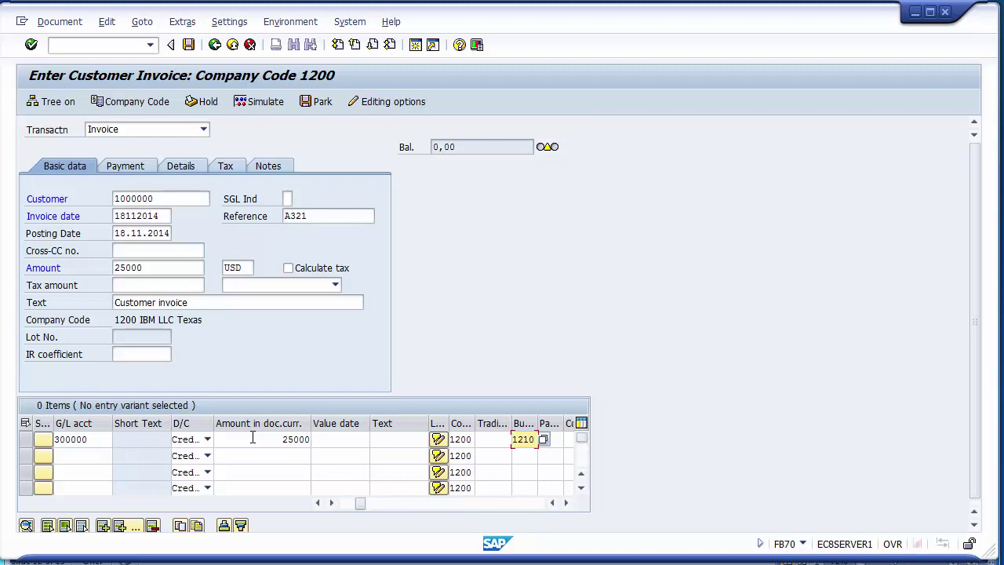
key("Return")
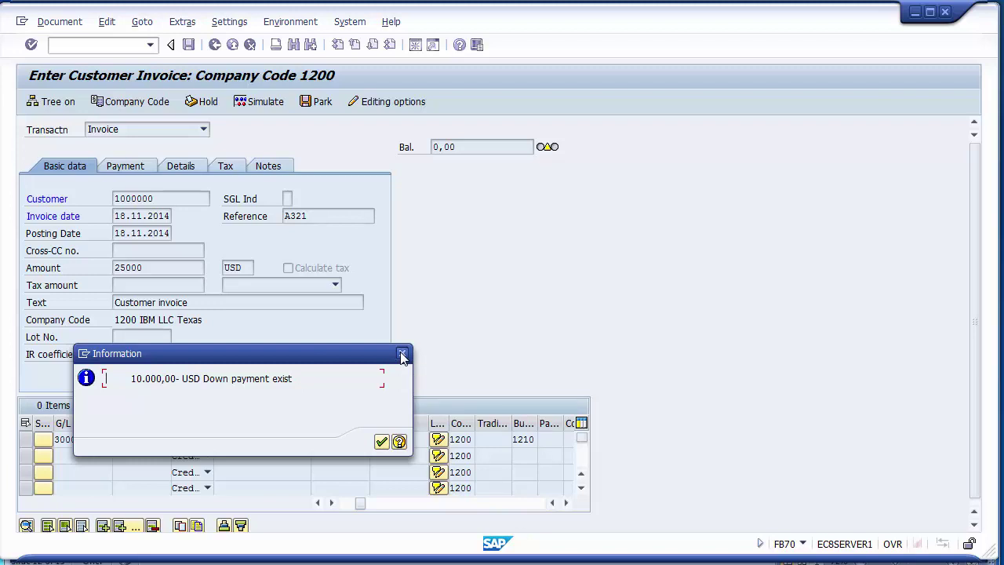
left_click(401, 356)
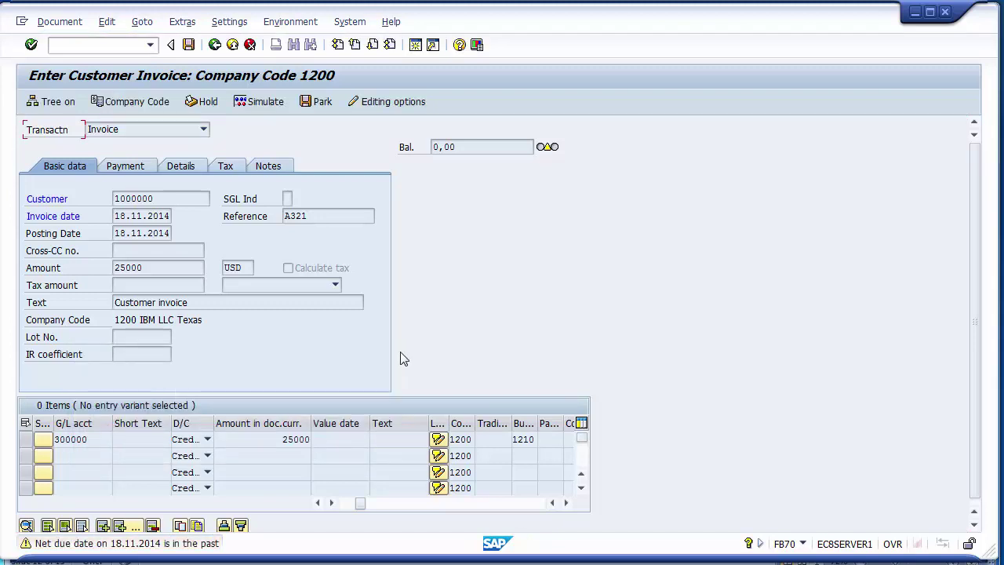
left_click(246, 104)
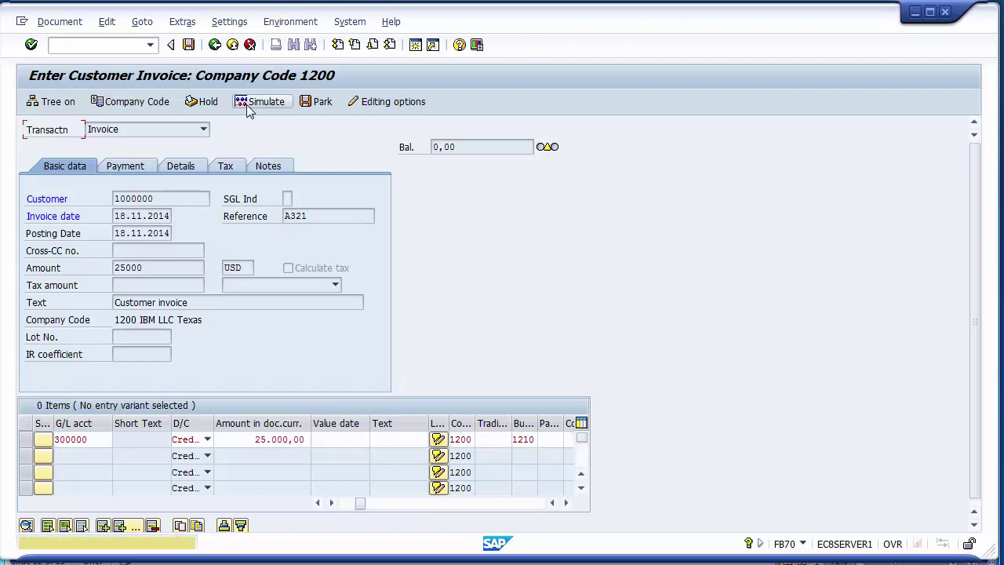
Validate the line and simulate past the tax-code warning to see the document overview
key("Return")
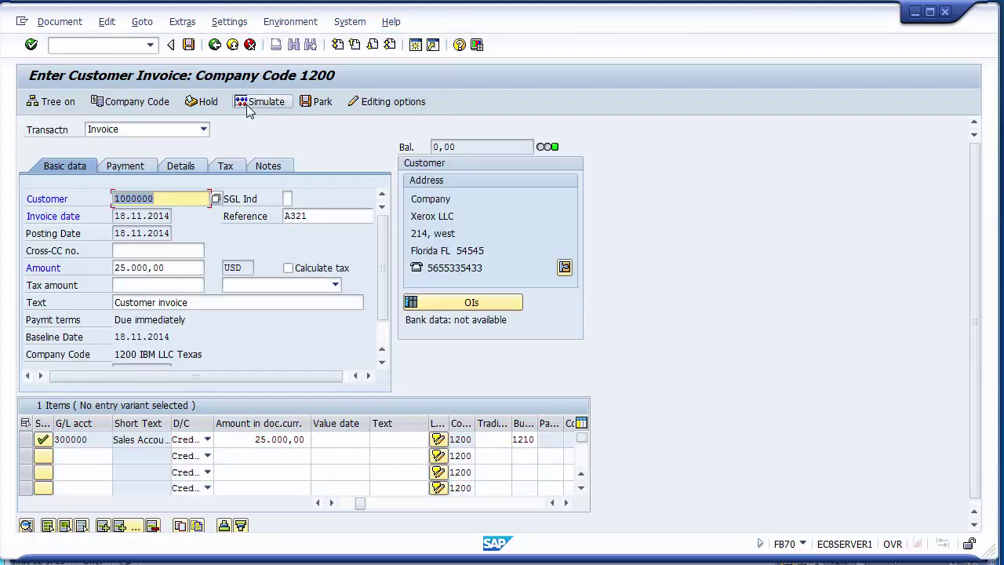
left_click(248, 110)
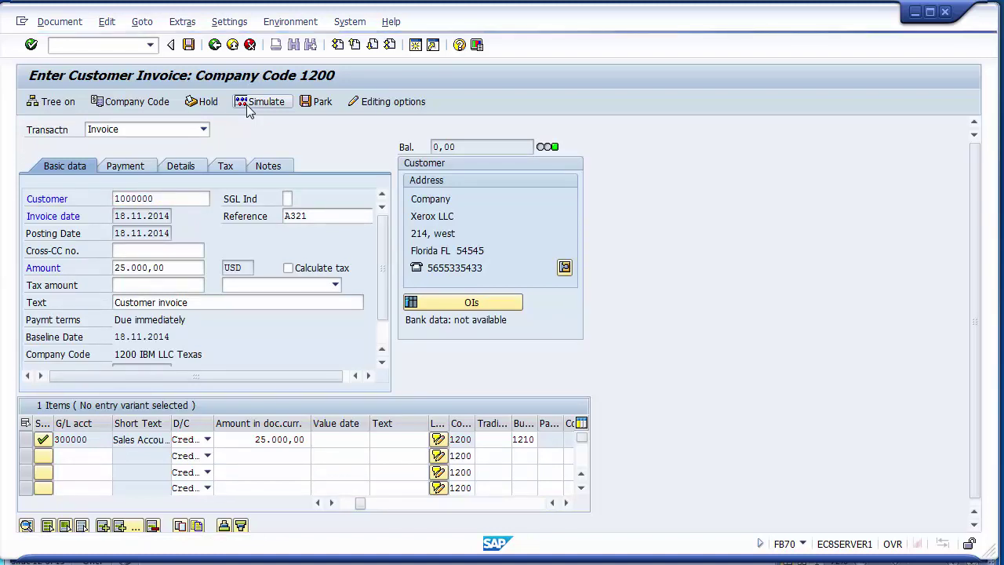
left_click(248, 110)
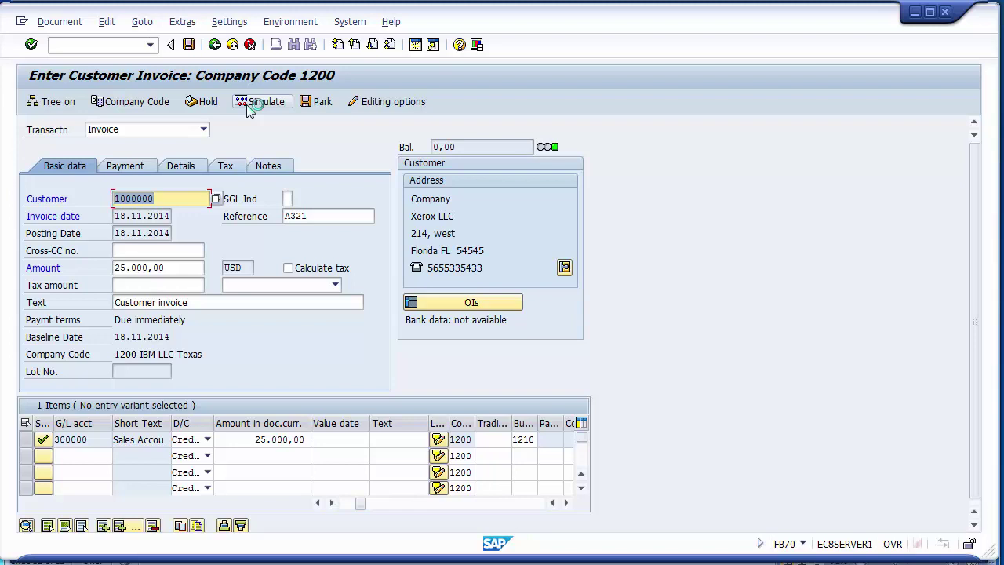
left_click(267, 105)
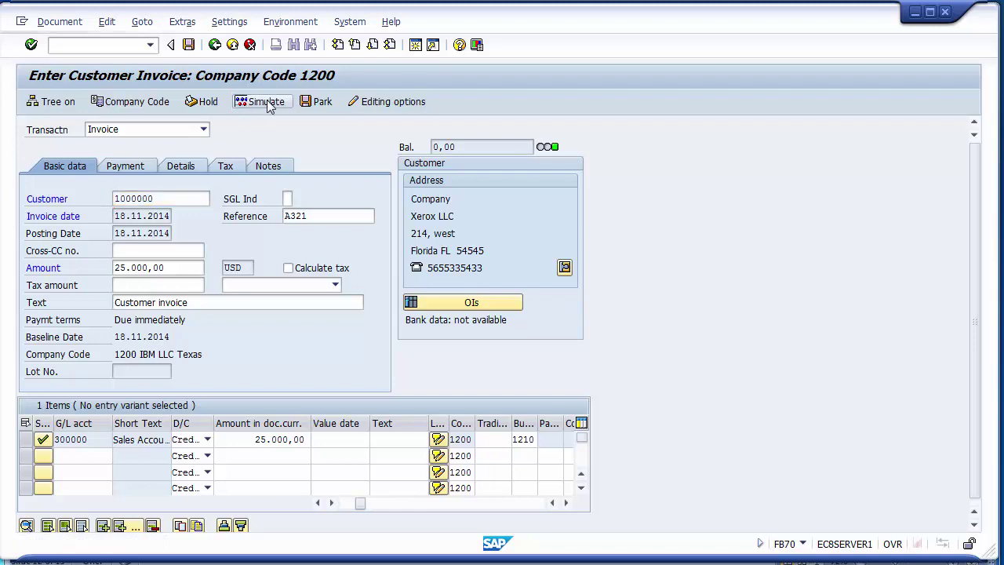
left_click(267, 104)
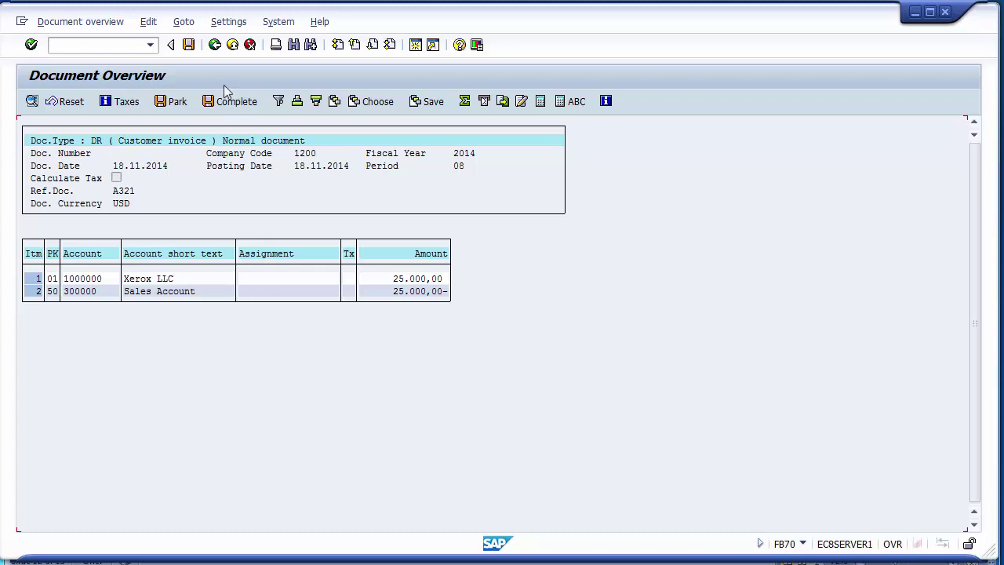
Post the invoice as document 1800004 and open a new SAP session
left_click(189, 46)
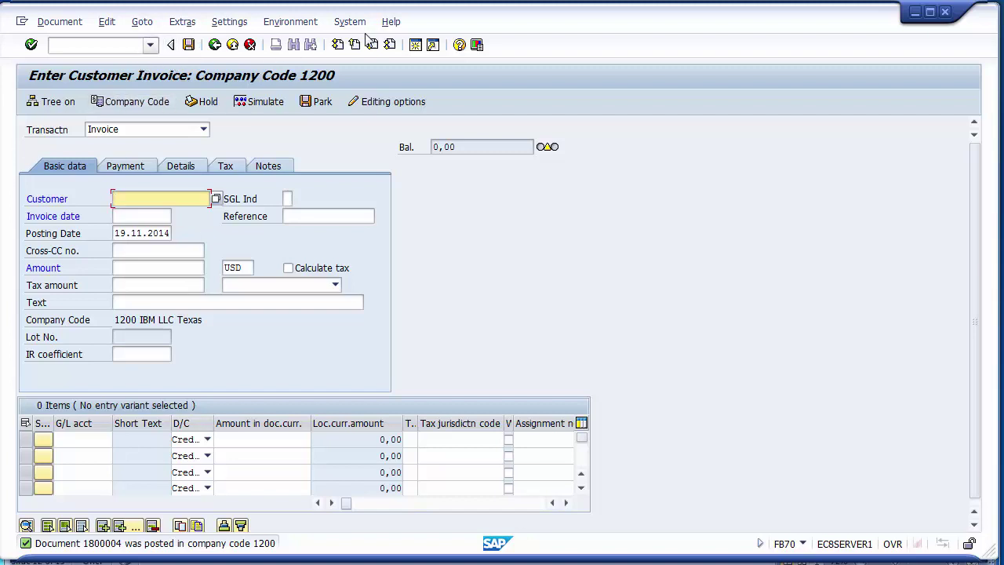
left_click(416, 46)
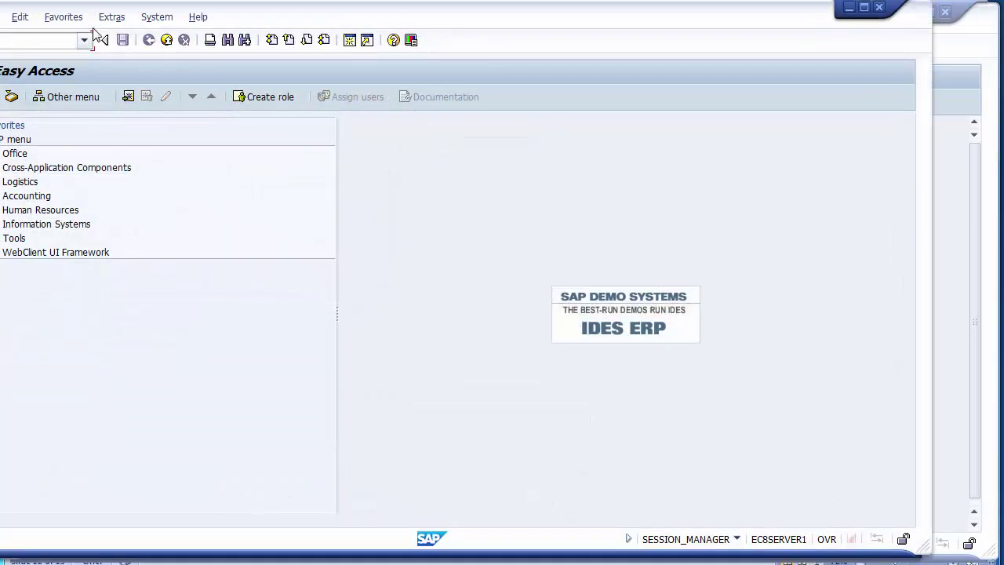
Move and resize the new SAP Easy Access session window to fill the screen
left_click_drag(258, 11, 328, 14)
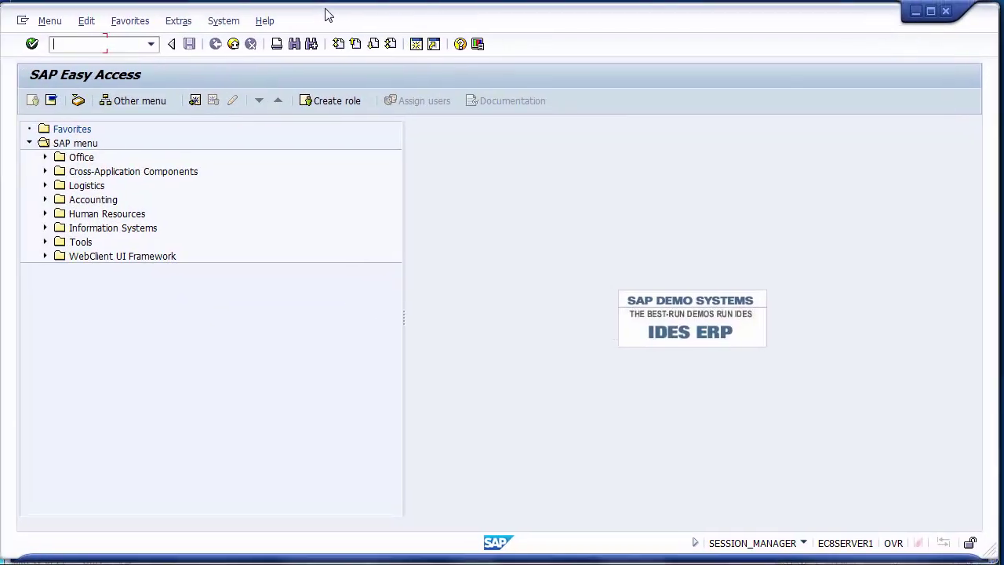
double_click(328, 15)
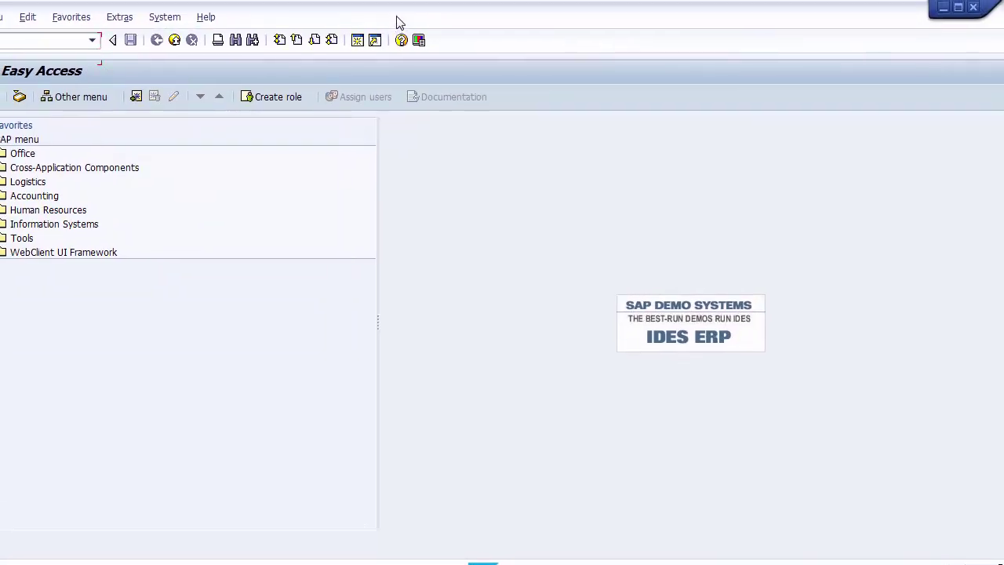
left_click(957, 7)
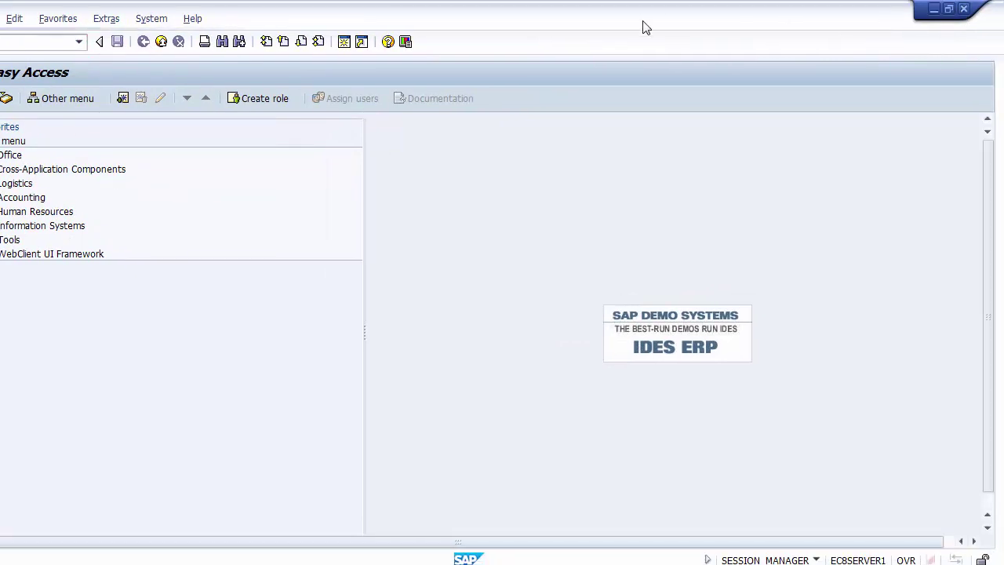
left_click(948, 9)
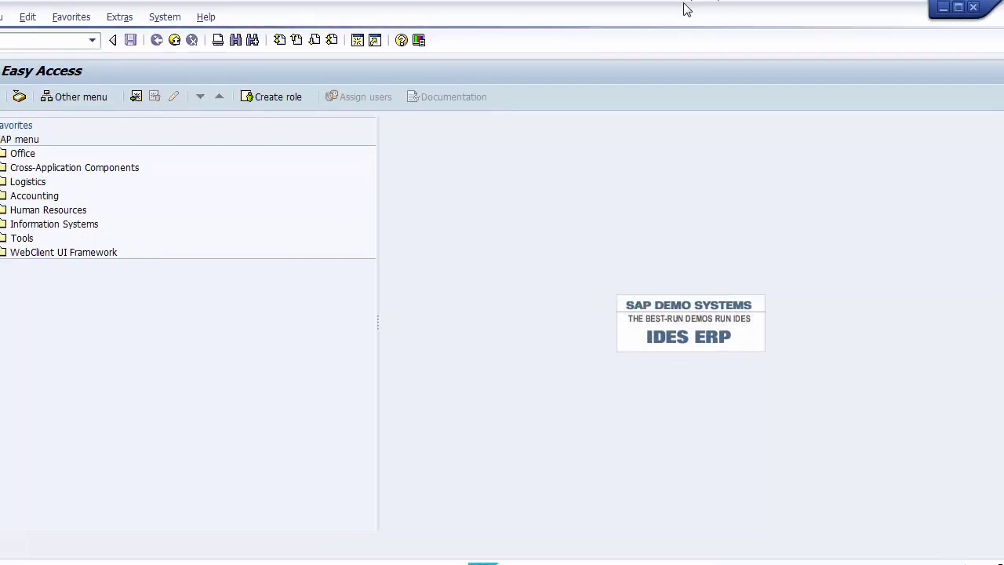
double_click(701, 23)
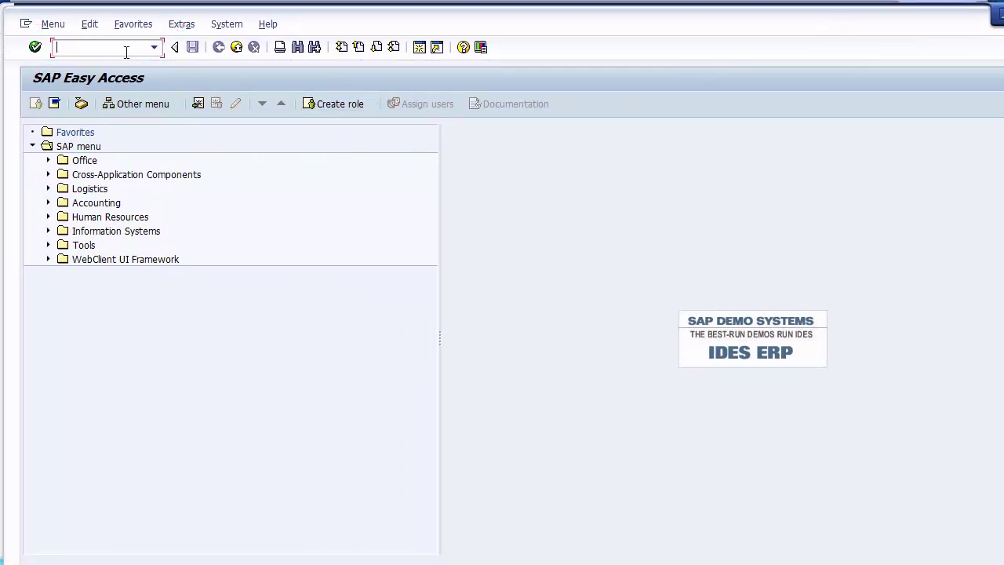
type("fbl5n")
key("Return")
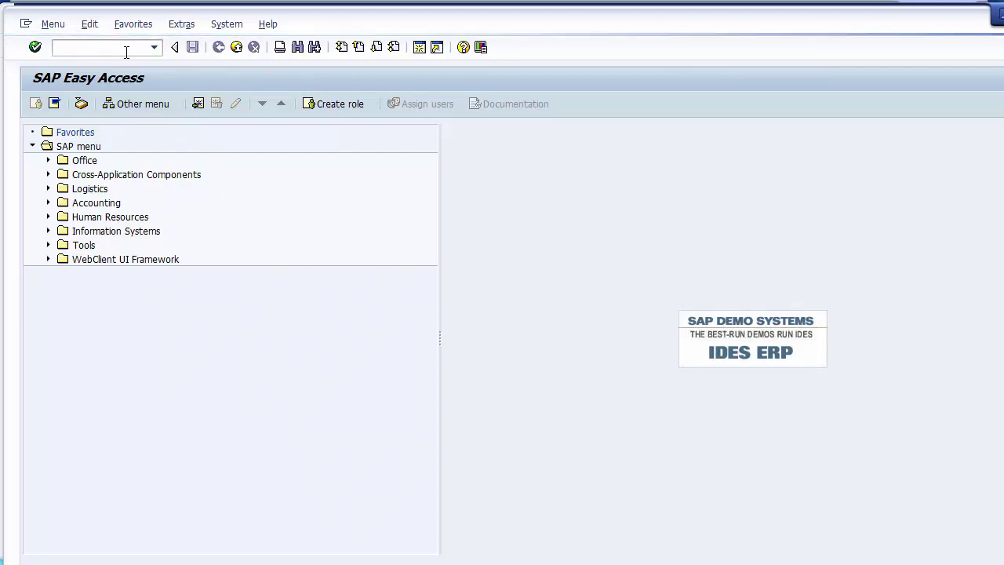
Run FBL5N and review the invoice 25.000,00, down payment 10.000,00- and 15.000,00 USD balance
type("fbl5n")
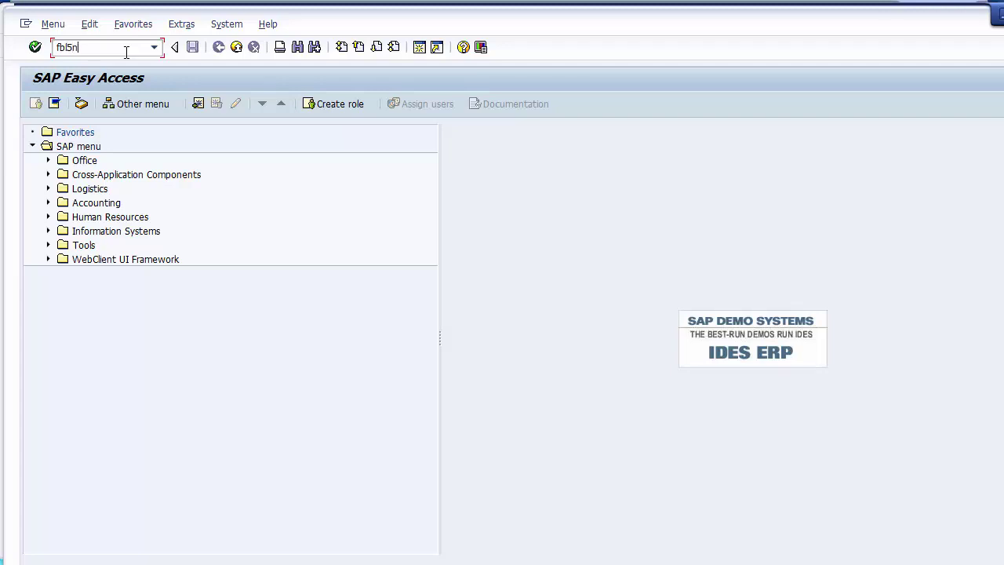
key("Return")
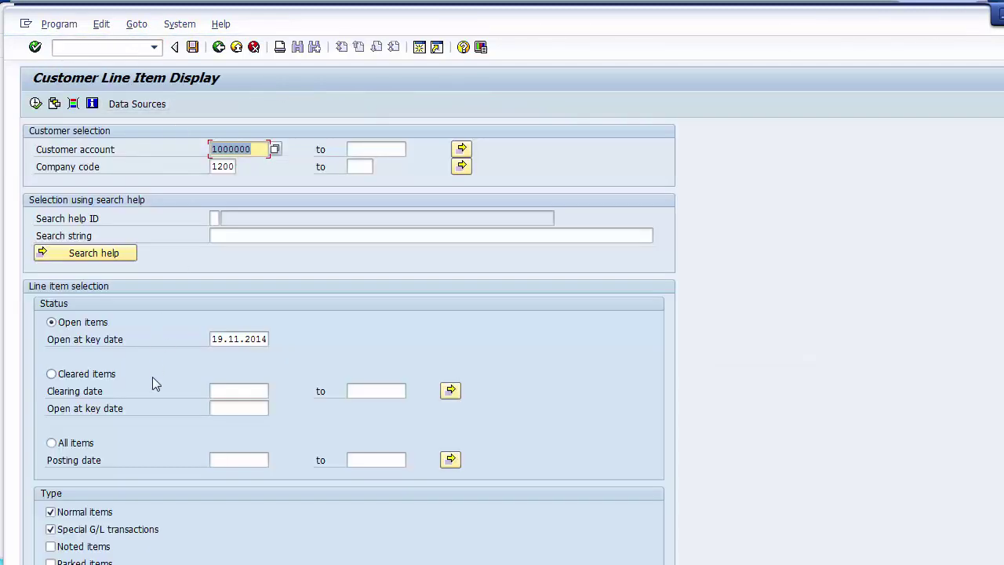
left_click(36, 104)
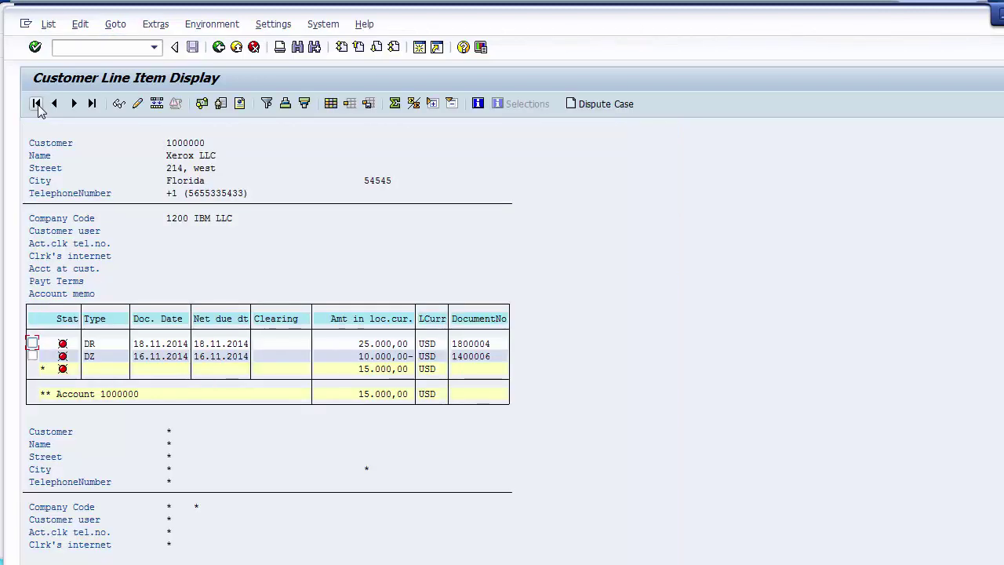
left_click(377, 345)
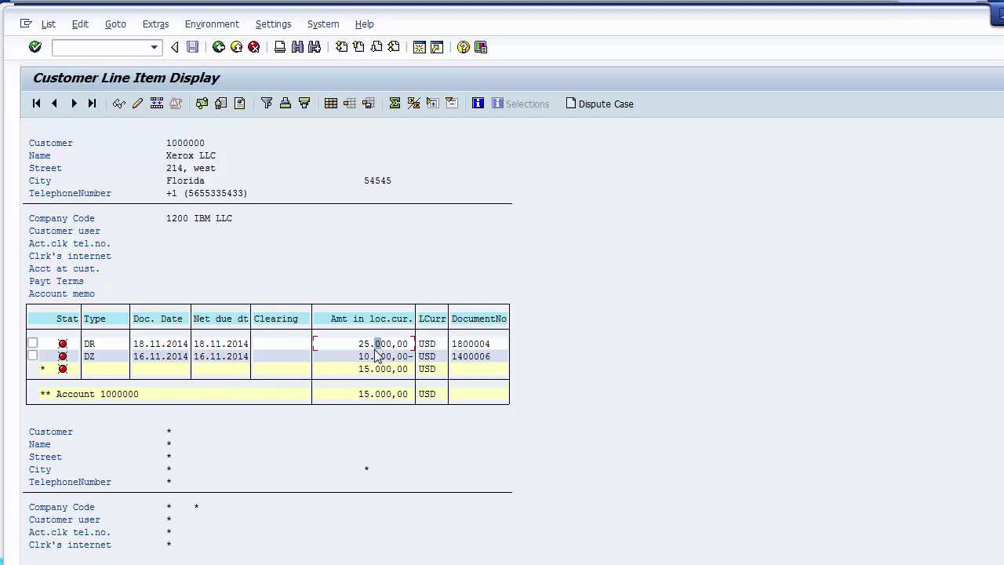
left_click(88, 359)
left_click(91, 346)
key("alt+Tab")
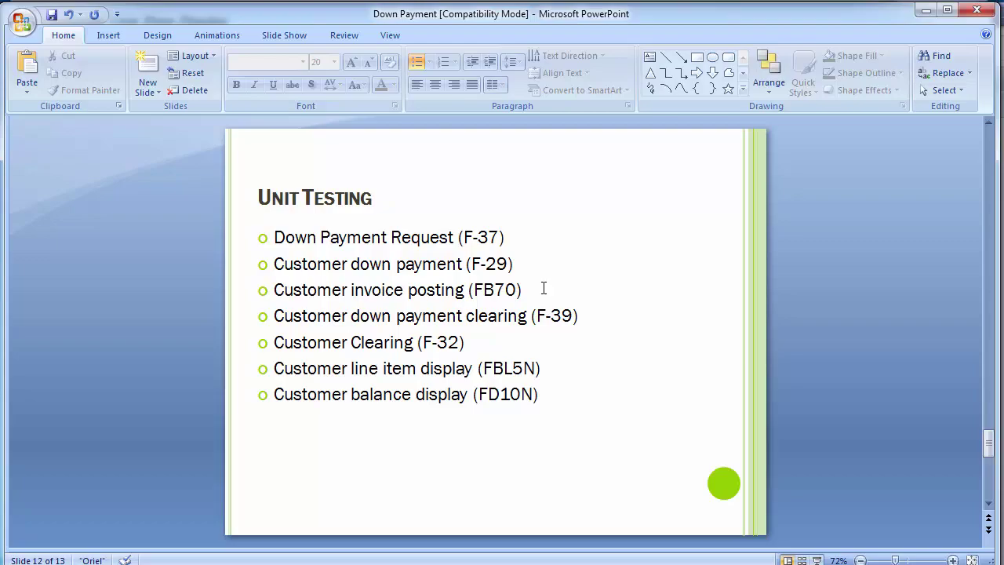
key("alt+Tab")
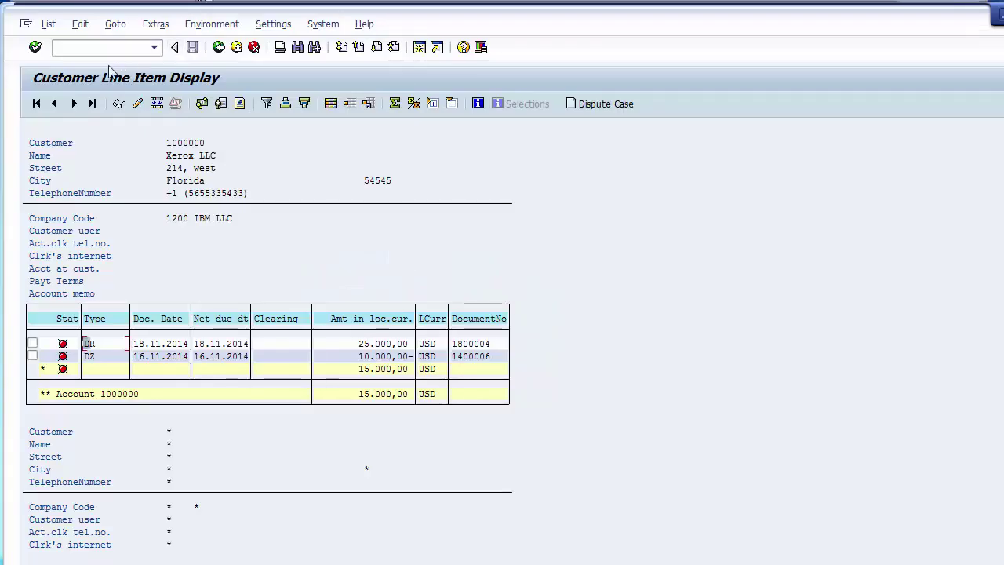
Open F-28 incoming payments and fill Document Date 16.11.2014 from history
left_click(92, 47)
type("/nf-28")
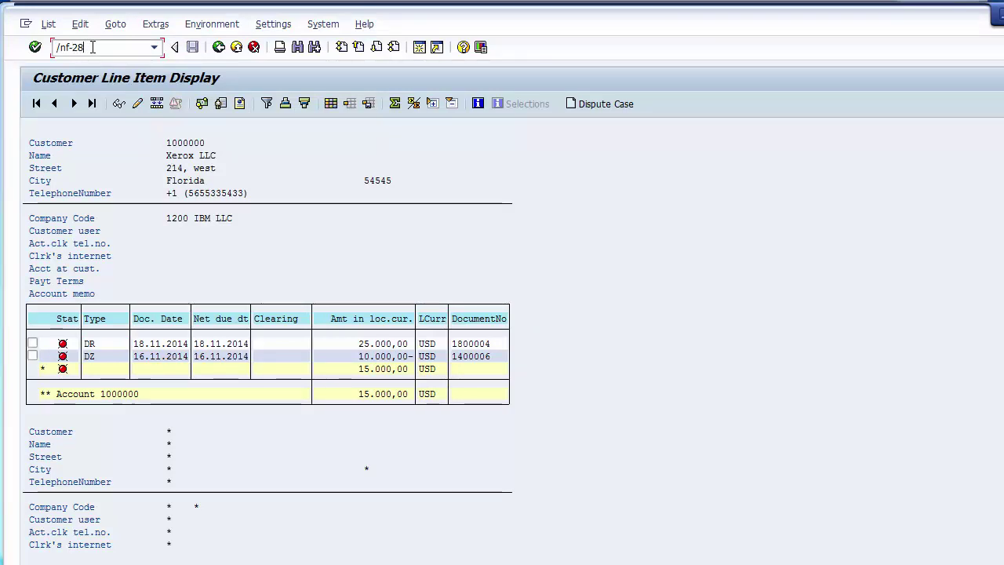
key("Return")
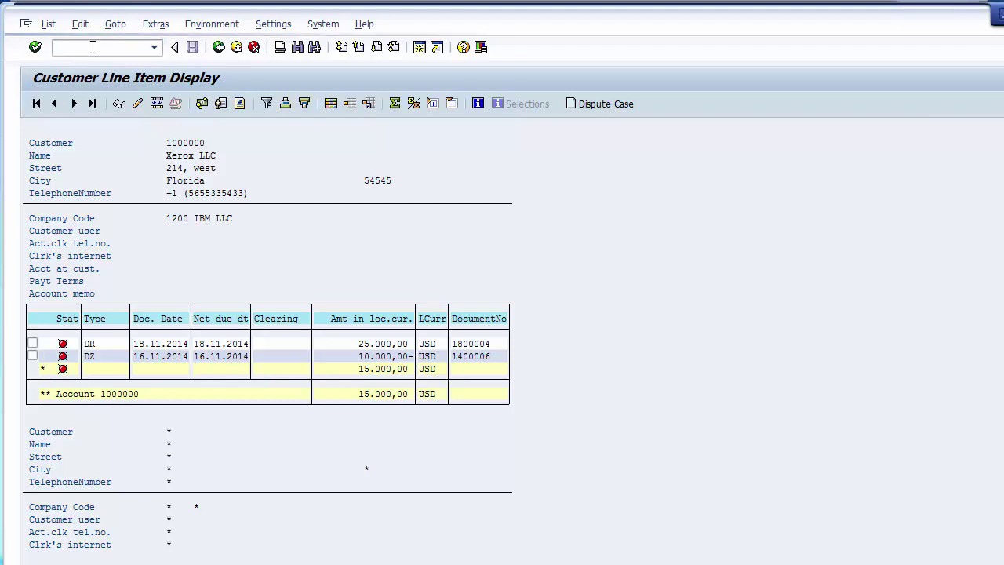
key("BackSpace")
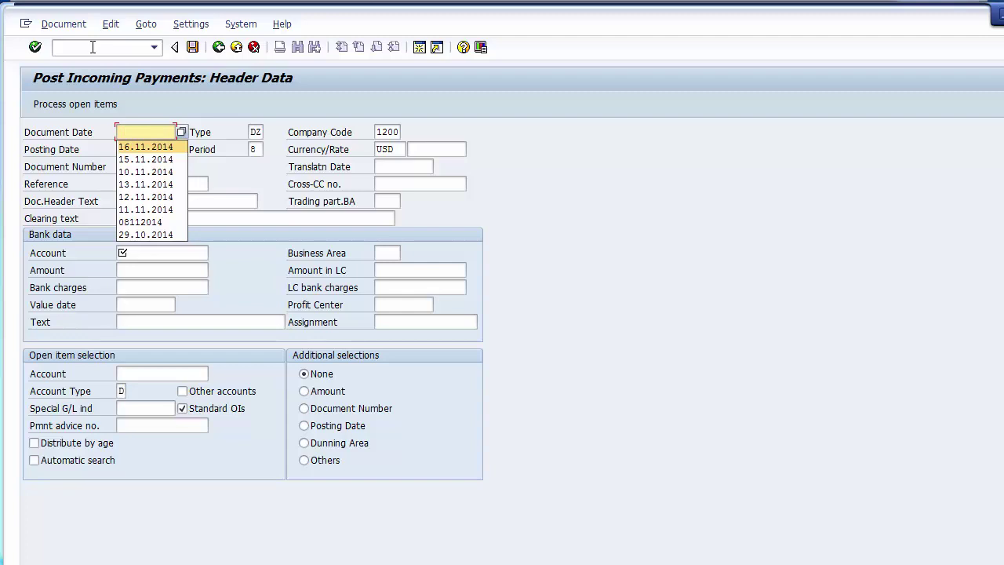
key("Return")
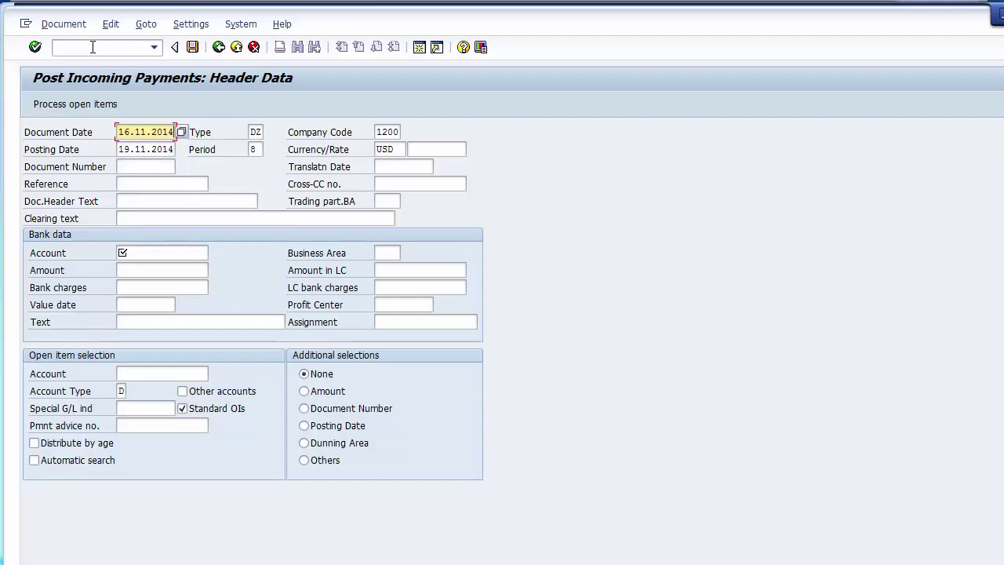
Return to the SAP Easy Access menu with /n and switch to the PowerPoint checklist
left_click(93, 48)
type("/n")
key("Return")
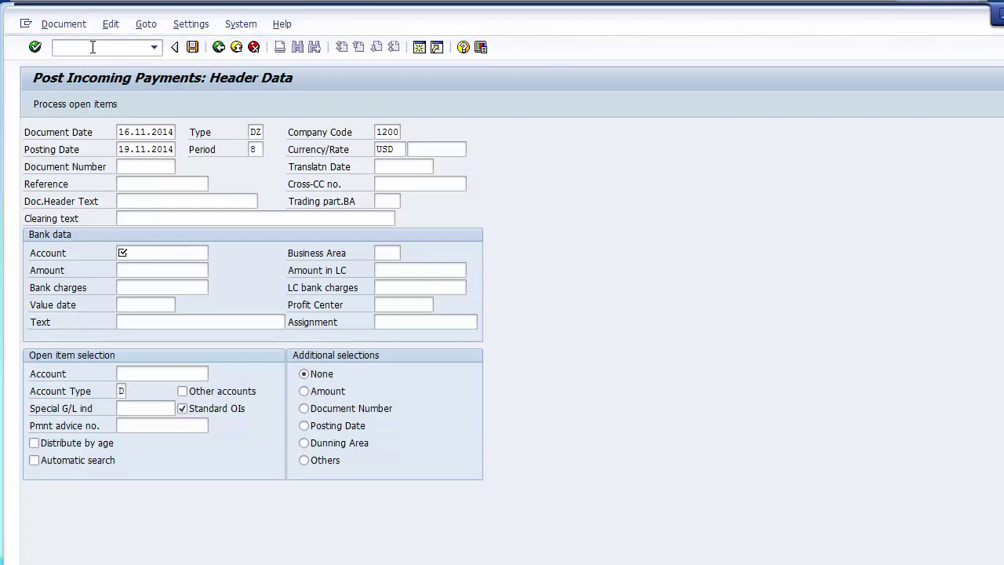
key("alt+Tab")
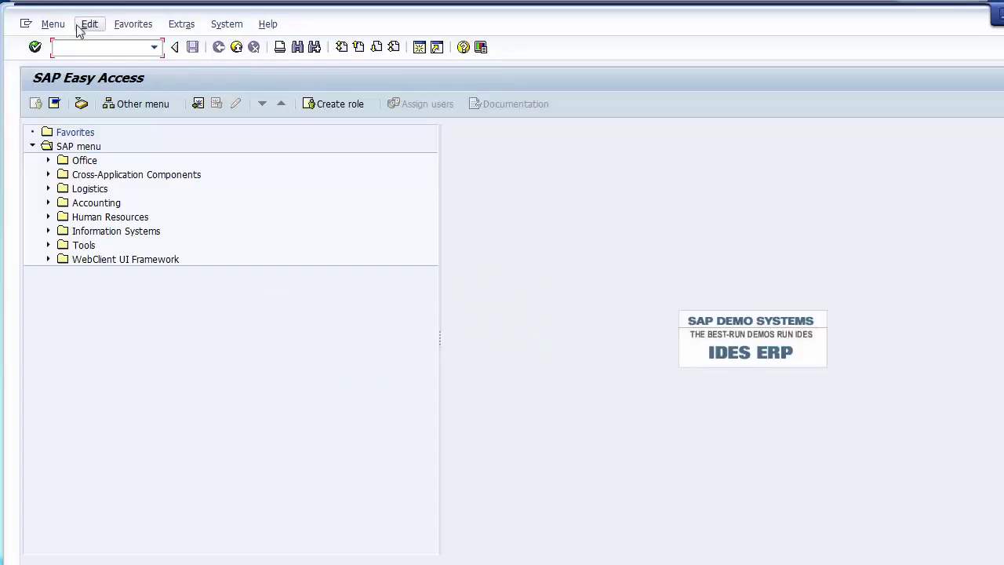
Start F-39 and set the document and posting dates to 18.11.2014
type("f-39")
key("Return")
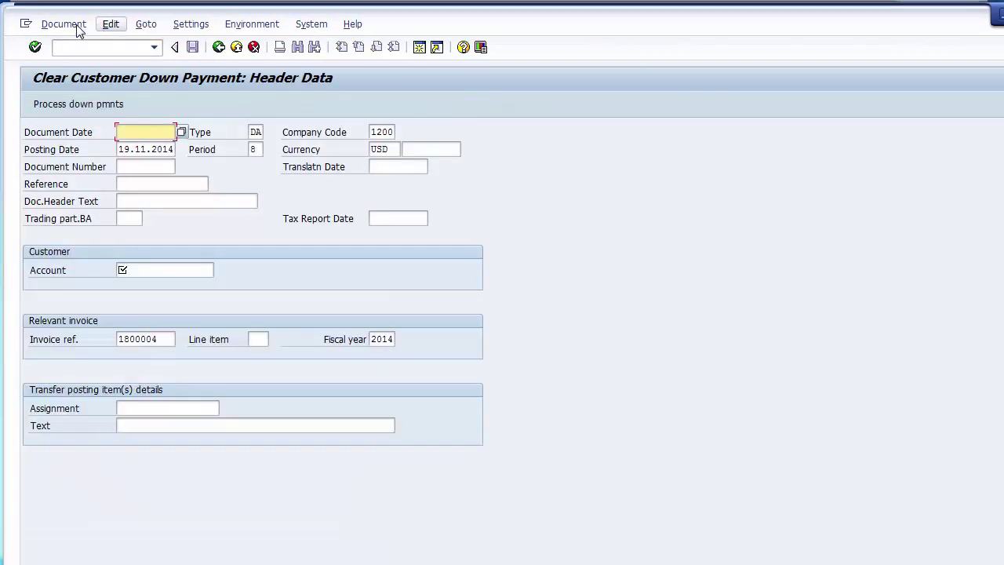
key("BackSpace")
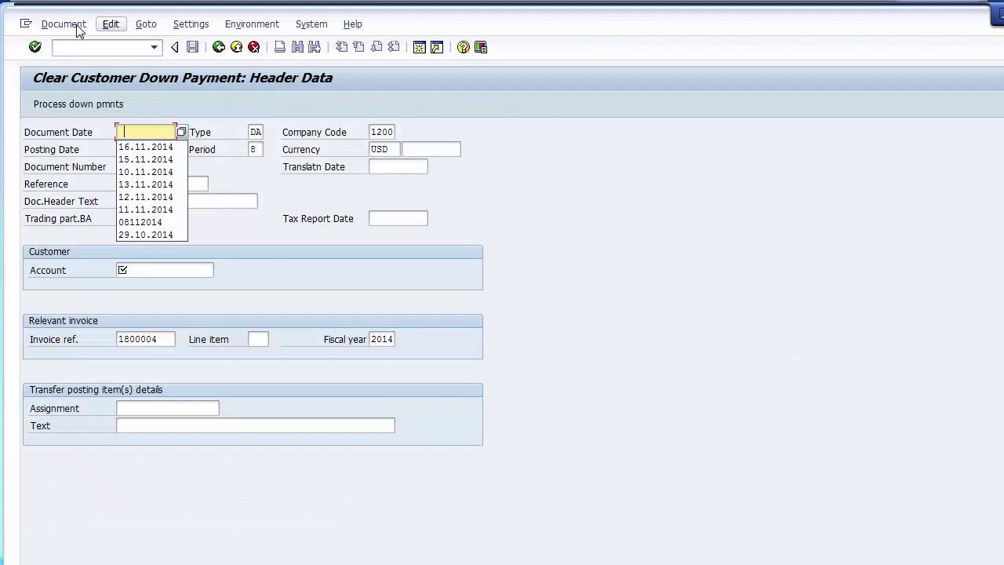
key("Down")
key("Down")
key("Down")
key("Up")
key("Up")
key("Return")
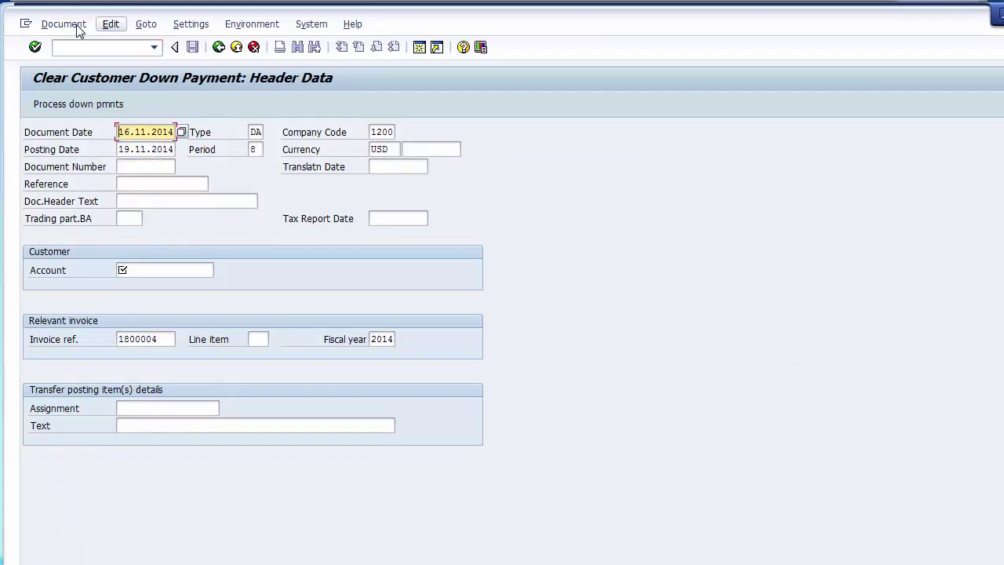
type("8")
key("Tab")
key("Right")
type("8")
Fill the customer account from history, keep invoice ref 1800004, then go to the PowerPoint checklist
key("Down")
key("Down")
key("Down")
key("Down")
key("Down")
key("Down")
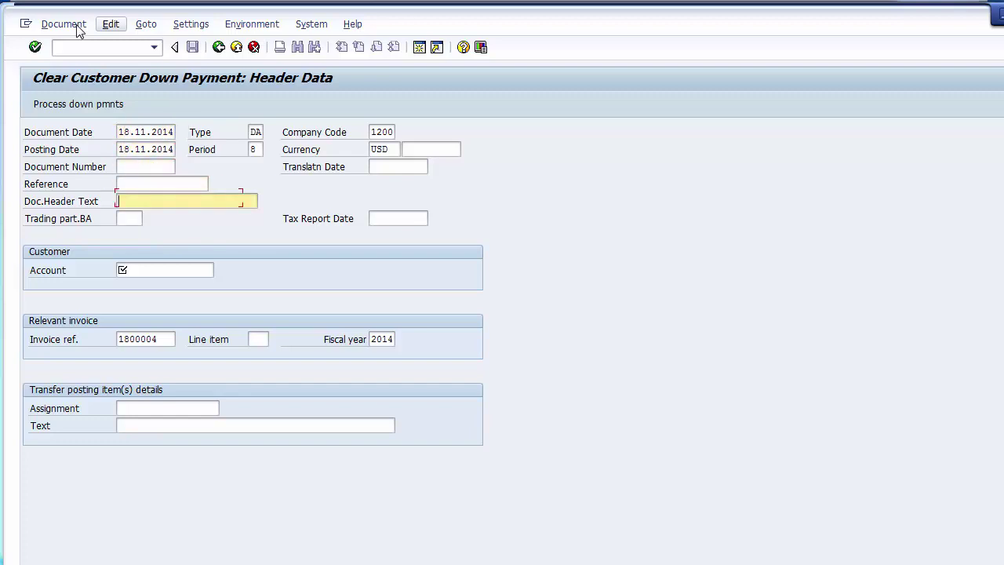
key("Up")
key("Down")
key("Return")
key("Down")
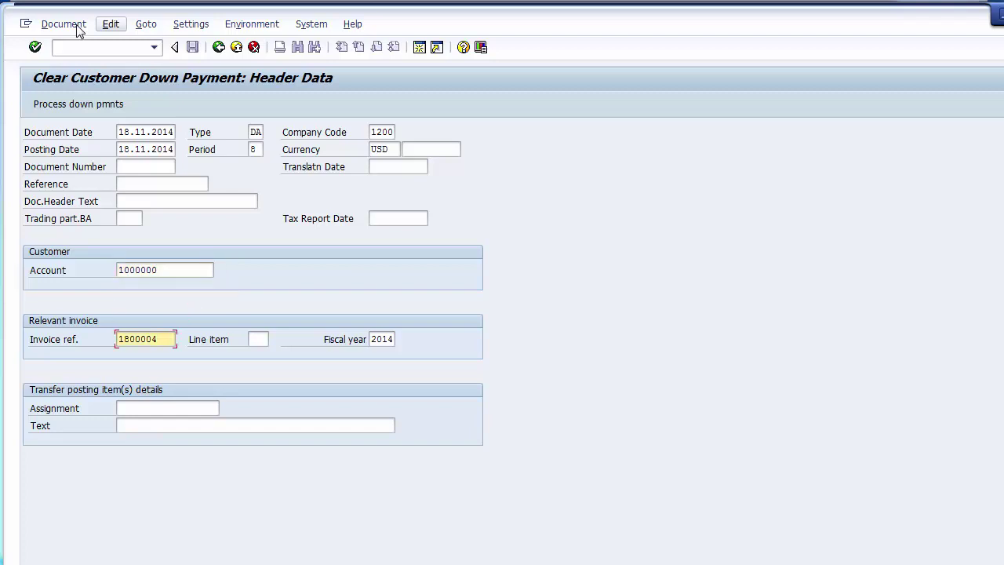
key("alt+Tab")
key("alt+Tab")
left_click(295, 563)
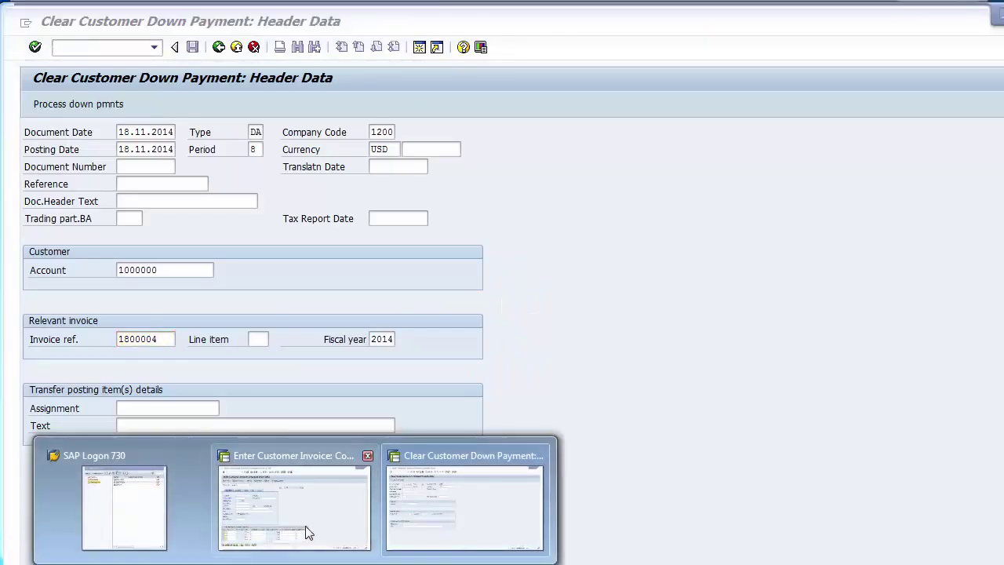
Run FBL5N and list the customer's open line items
left_click(342, 500)
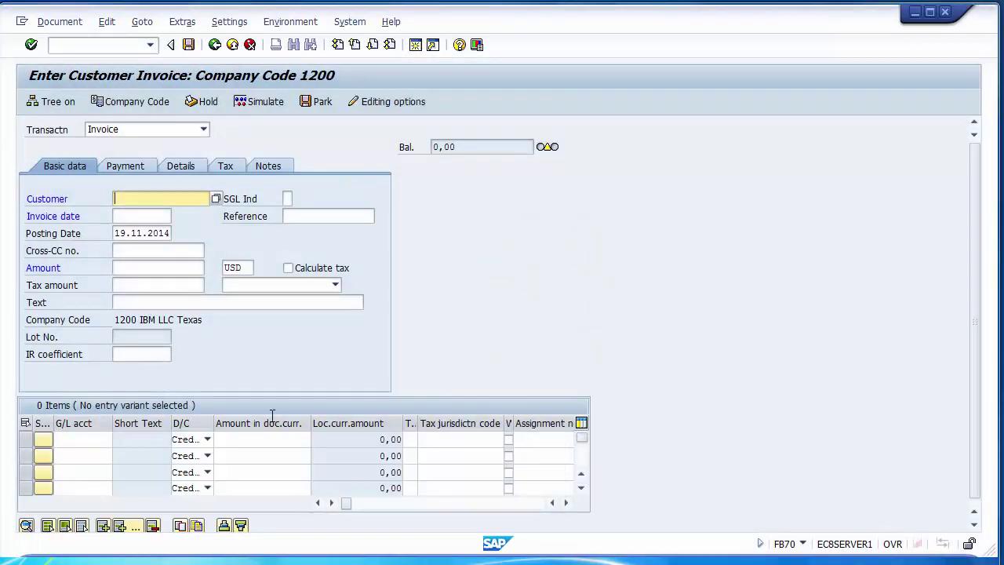
left_click(100, 47)
type("/nfbl5m")
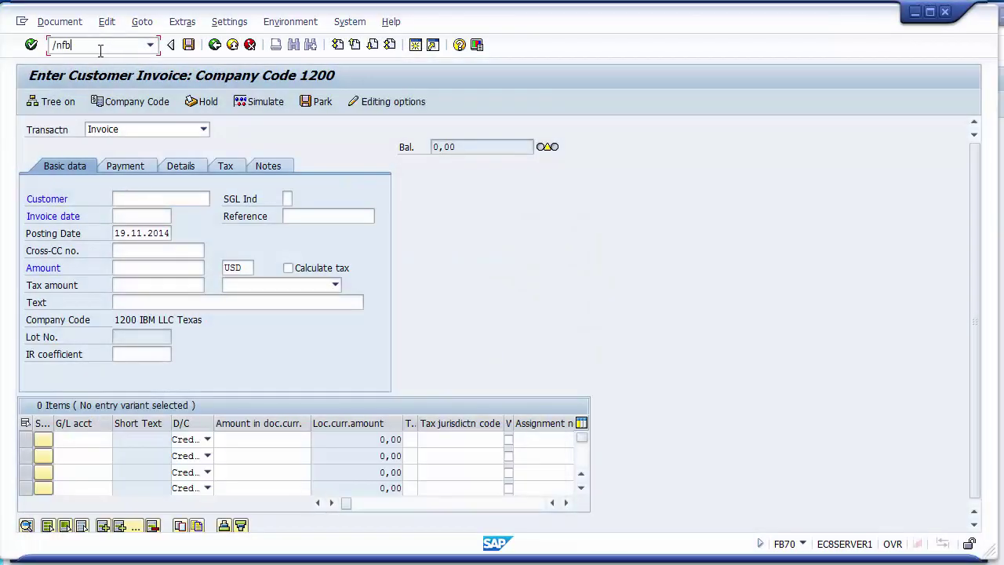
key("BackSpace")
type("n")
key("Return")
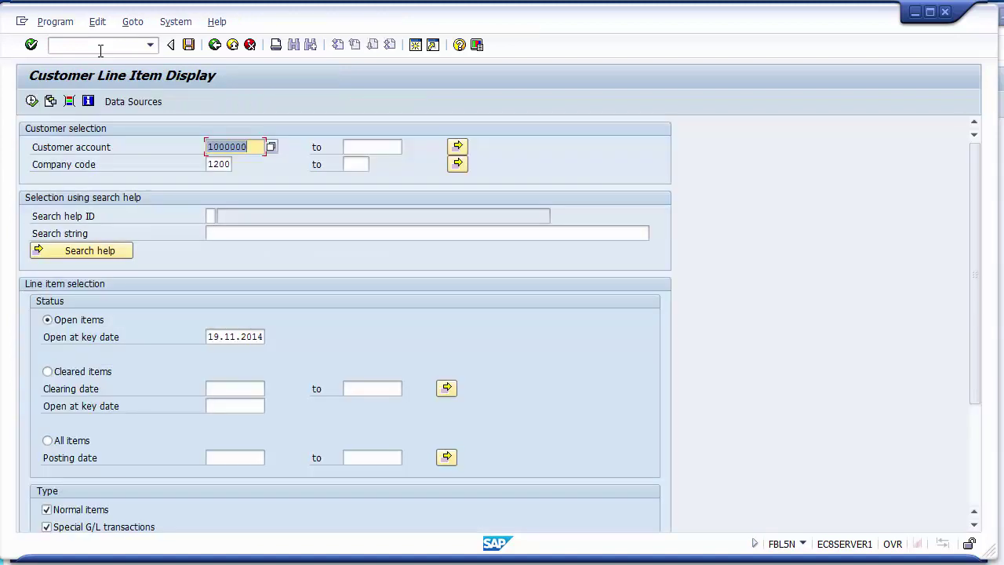
left_click(32, 101)
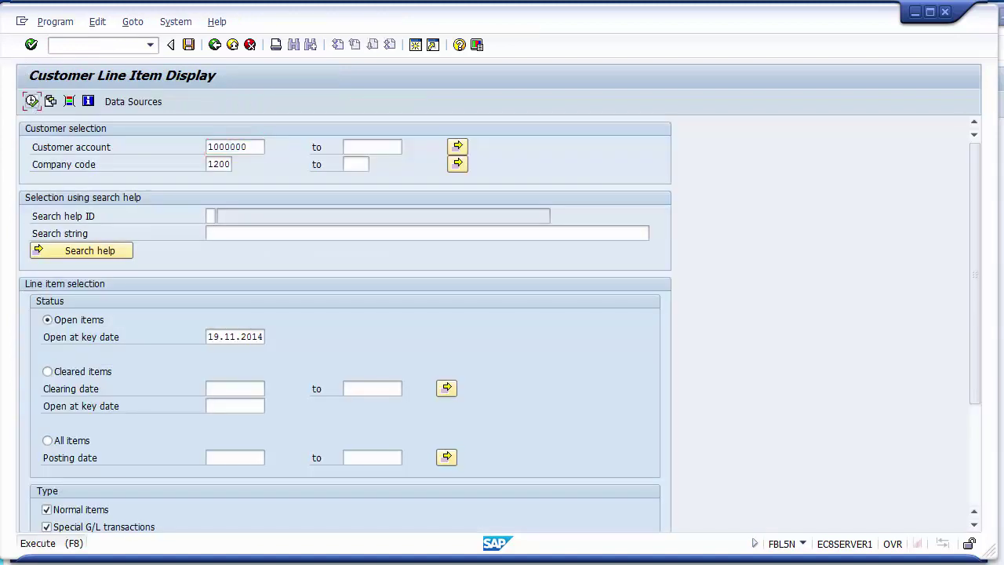
left_click(31, 102)
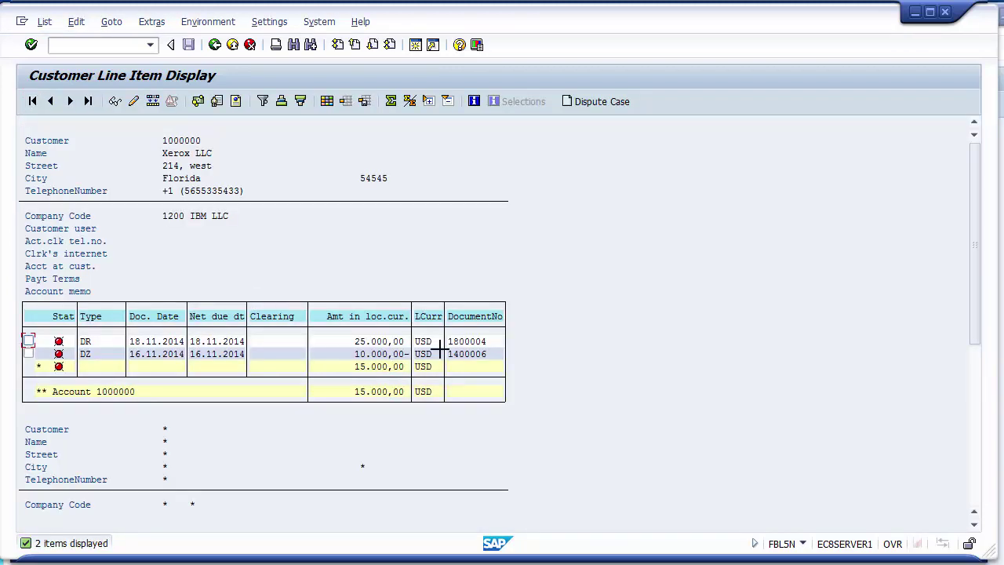
Copy document number 1800004 and paste it into the clearing's Invoice ref. field
key("ctrl+y")
left_click_drag(454, 336, 477, 340)
key("ctrl+c")
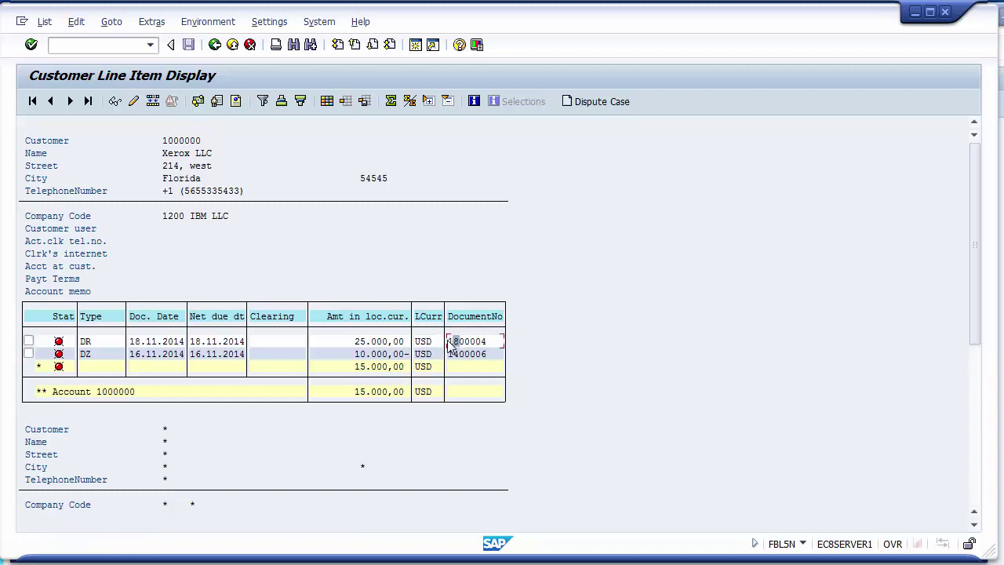
key("ctrl+y")
left_click_drag(448, 335, 498, 339)
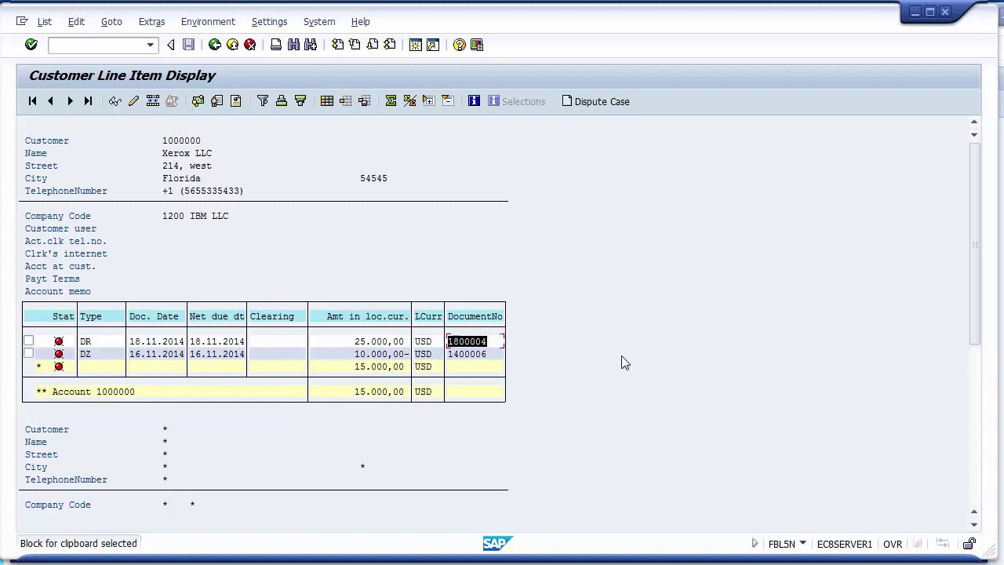
key("ctrl+c")
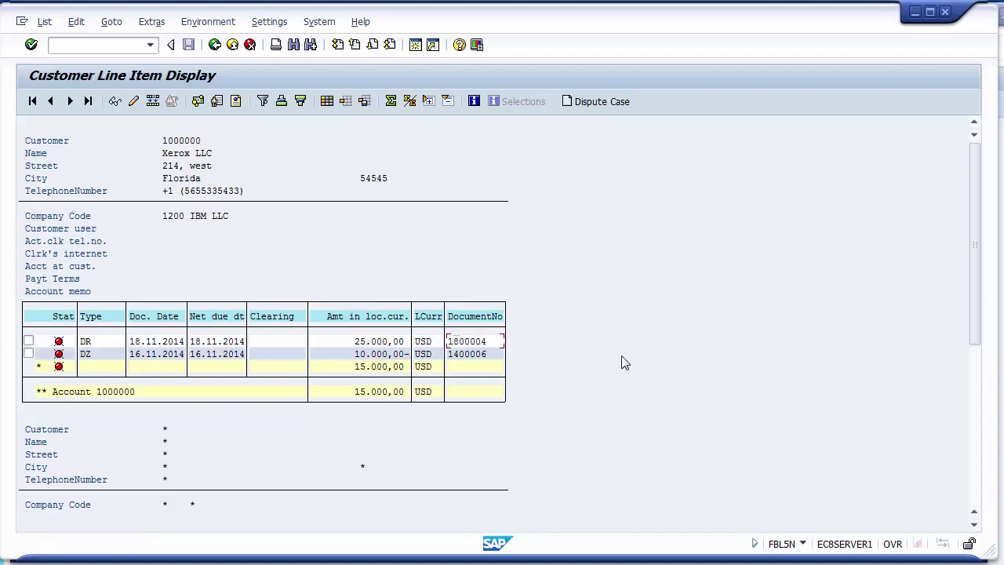
key("alt+Tab")
key("ctrl+v")
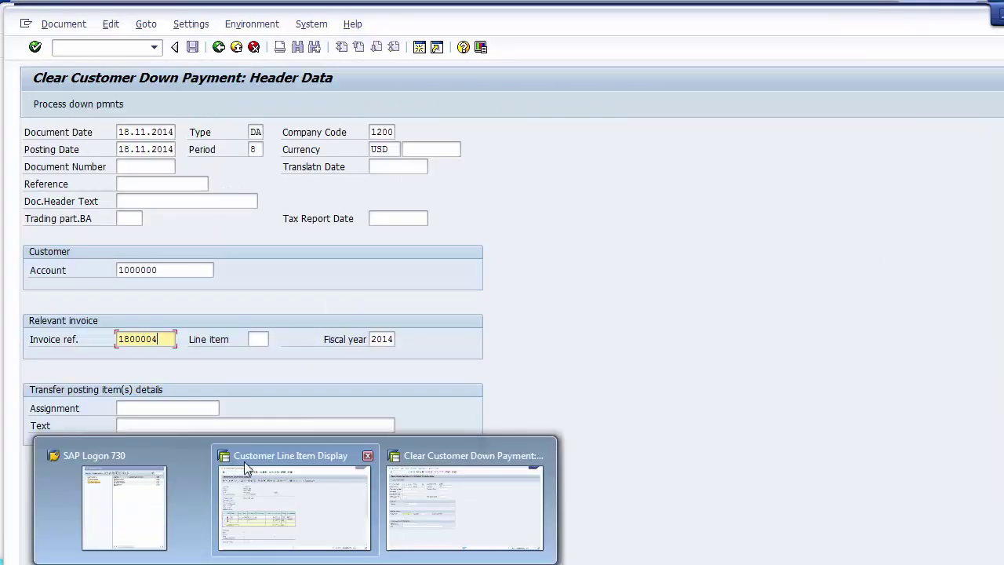
Enter invoice reference 1800004 and text 'Converting DP to Normal Payment', then process down payments
key("BackSpace")
key("BackSpace")
key("BackSpace")
key("BackSpace")
key("BackSpace")
key("BackSpace")
key("BackSpace")
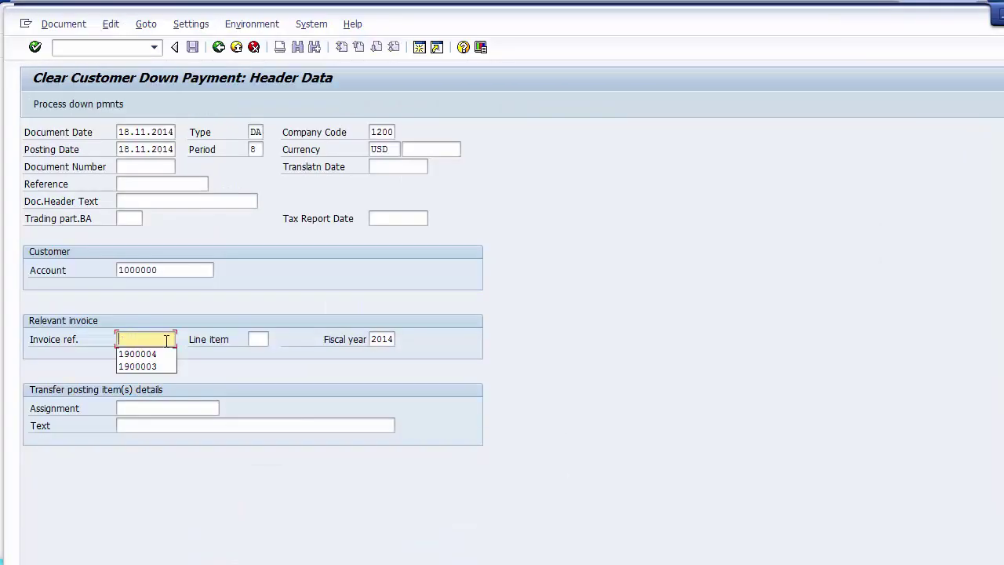
key("ctrl+v")
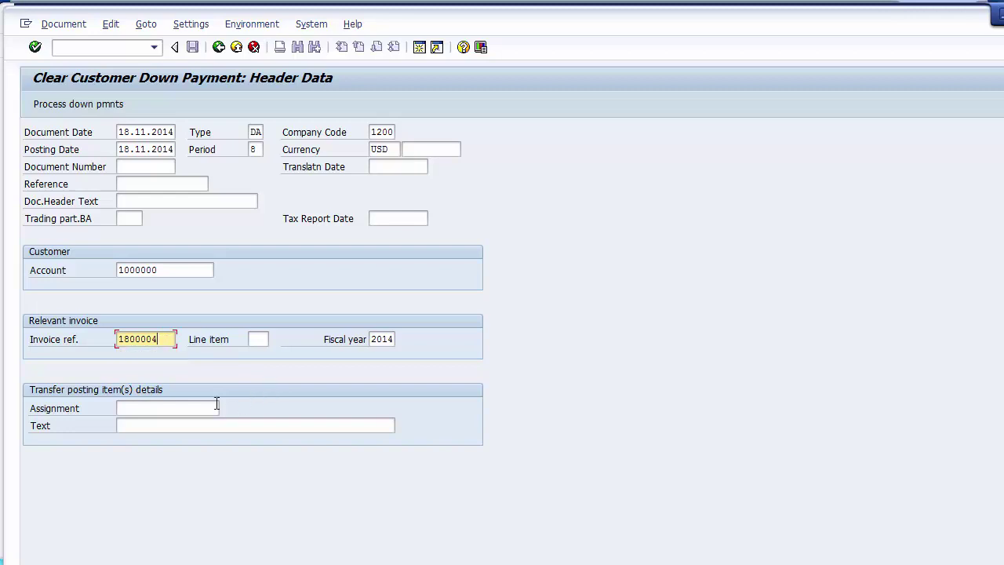
left_click(150, 410)
left_click(149, 425)
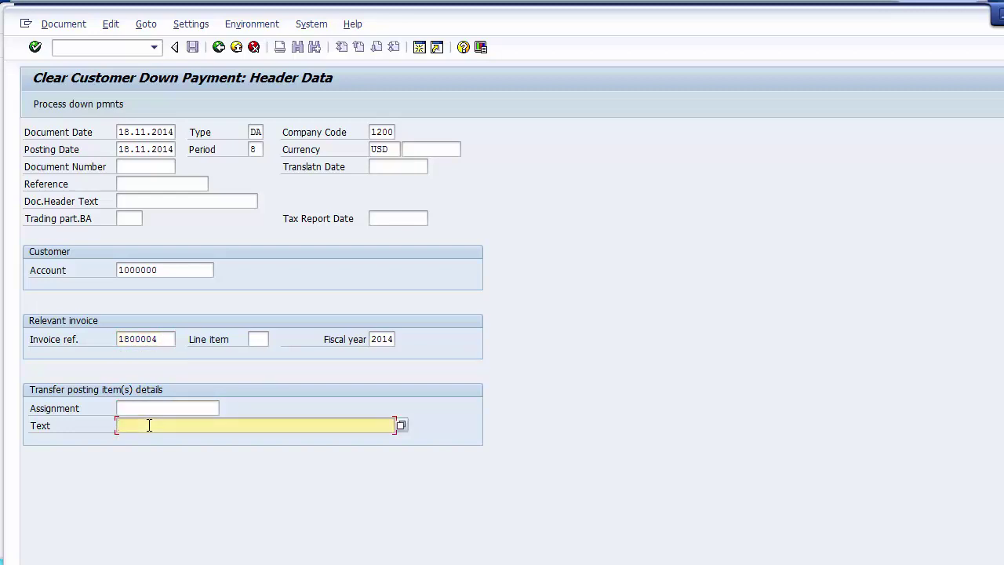
type("Conver")
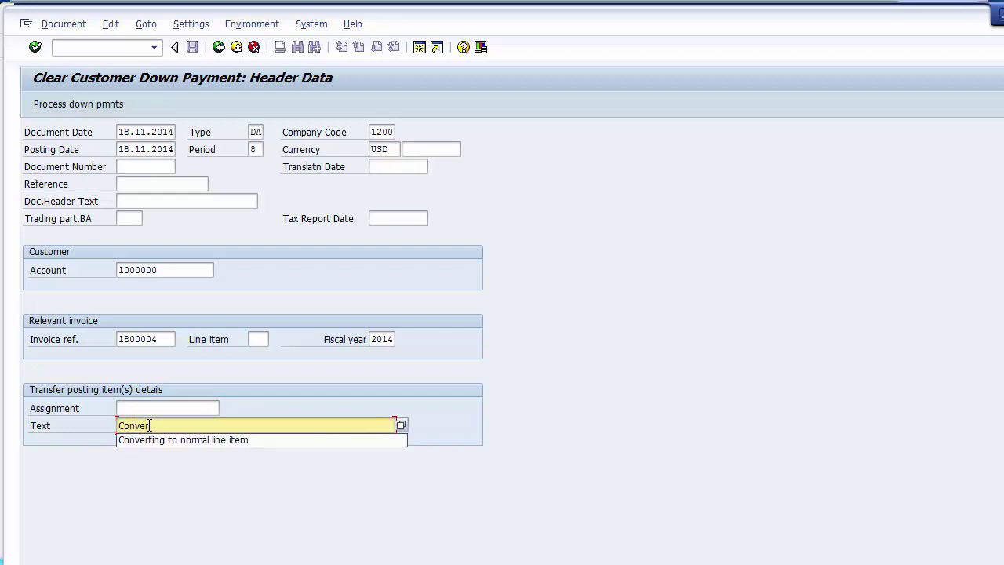
type("ting DP ")
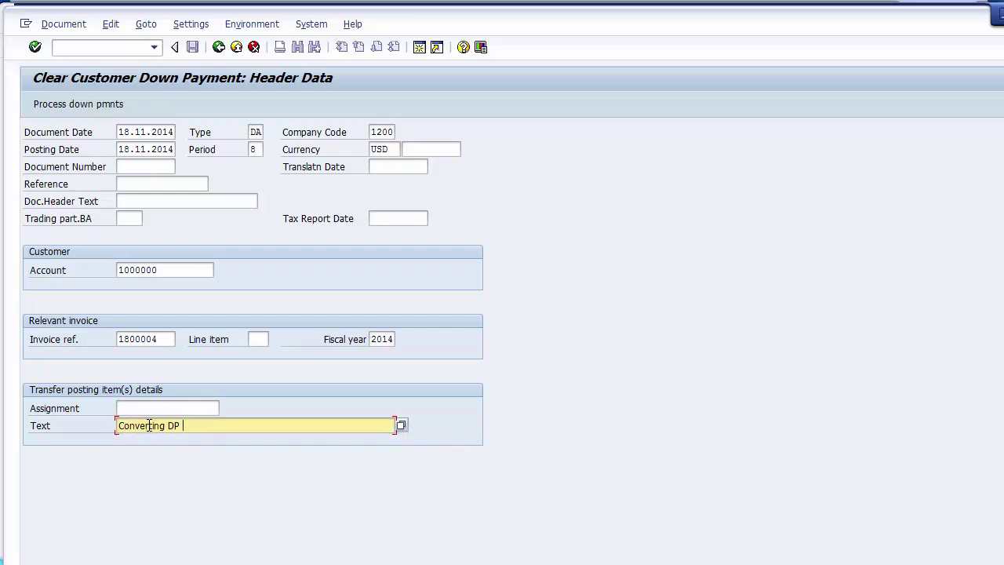
type("to Normal Payment")
left_click(88, 109)
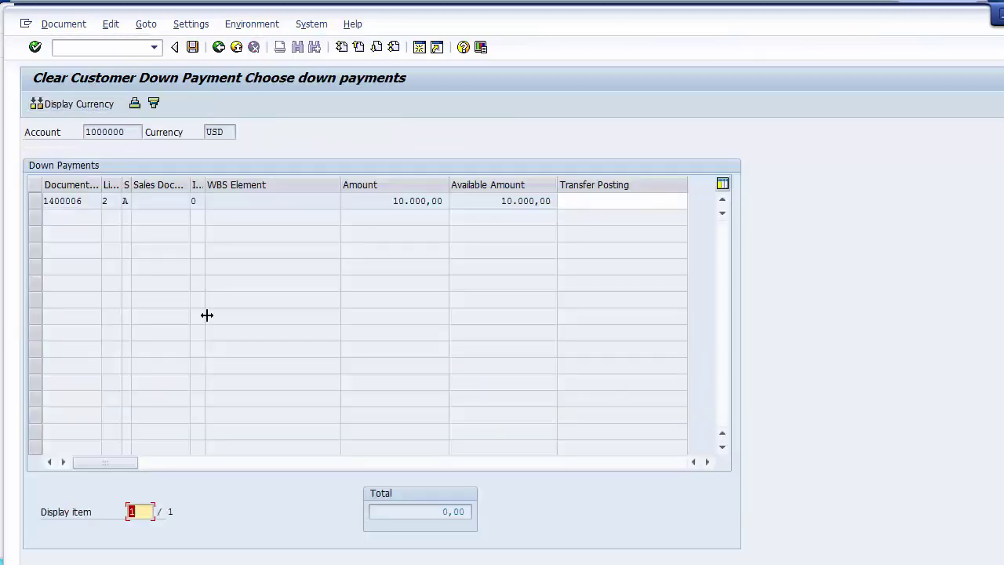
Select down payment 1400006, simulate the two-line clearing document, and post it
left_click(91, 201)
left_click_drag(91, 201, 45, 202)
left_click(36, 202)
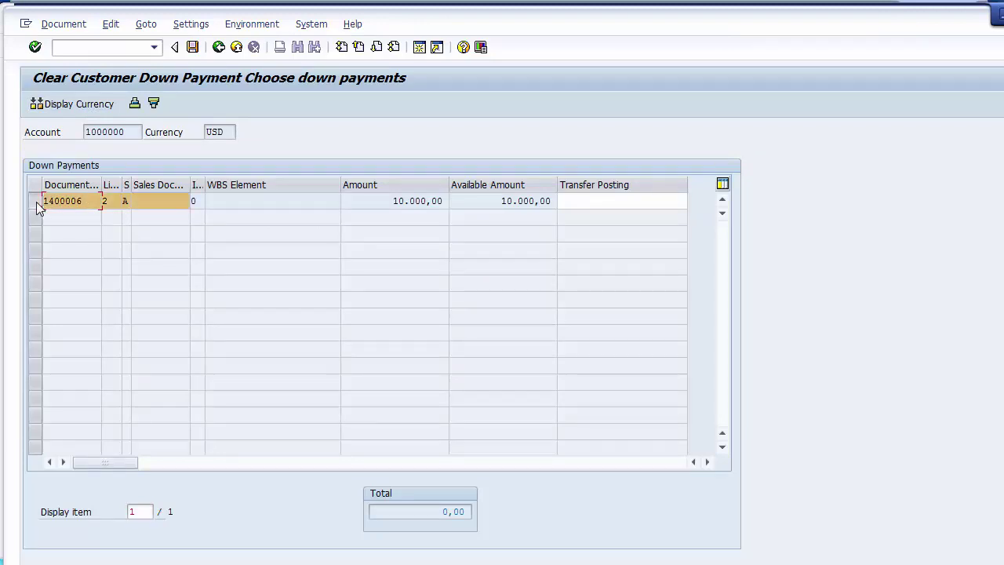
left_click(66, 25)
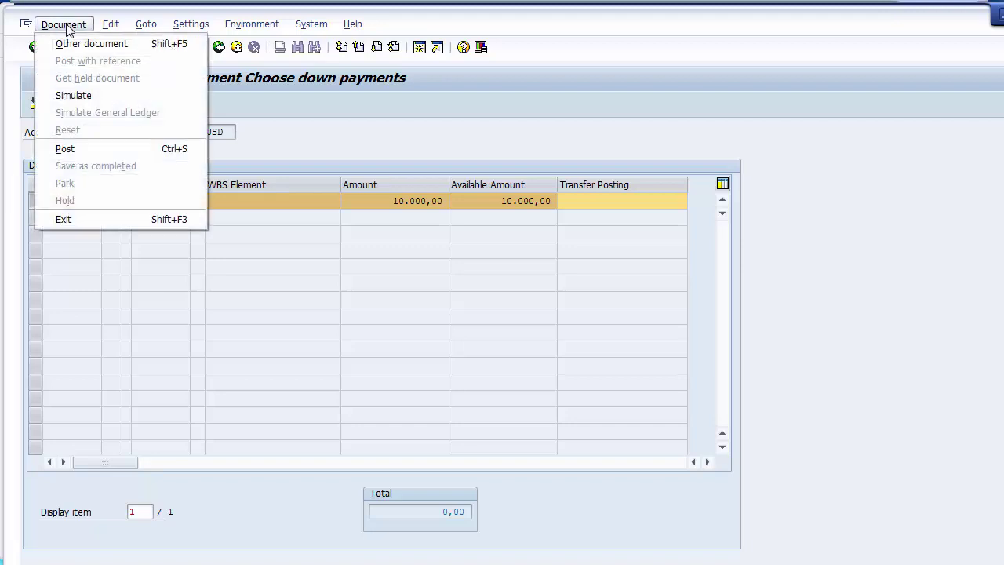
left_click(68, 93)
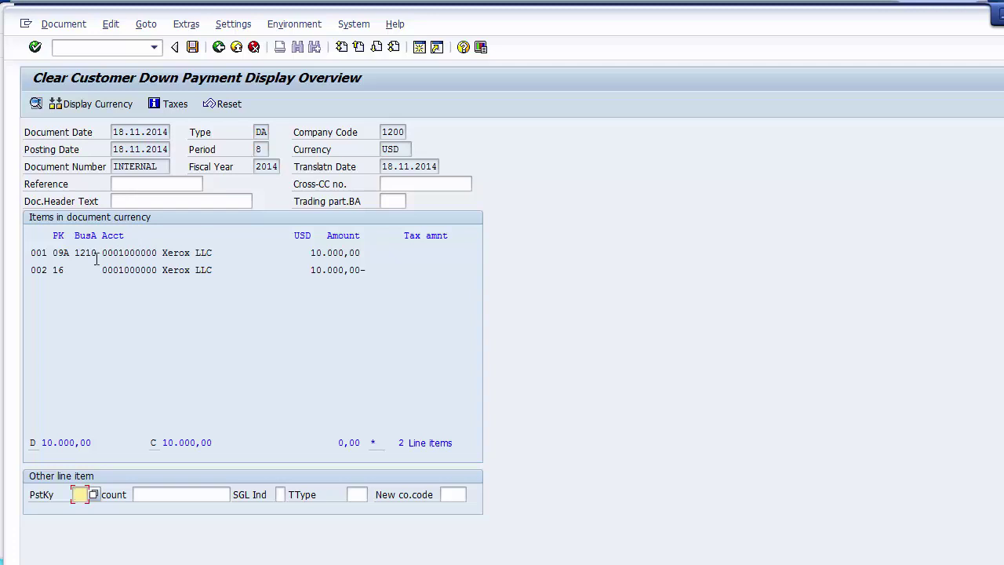
left_click(68, 254)
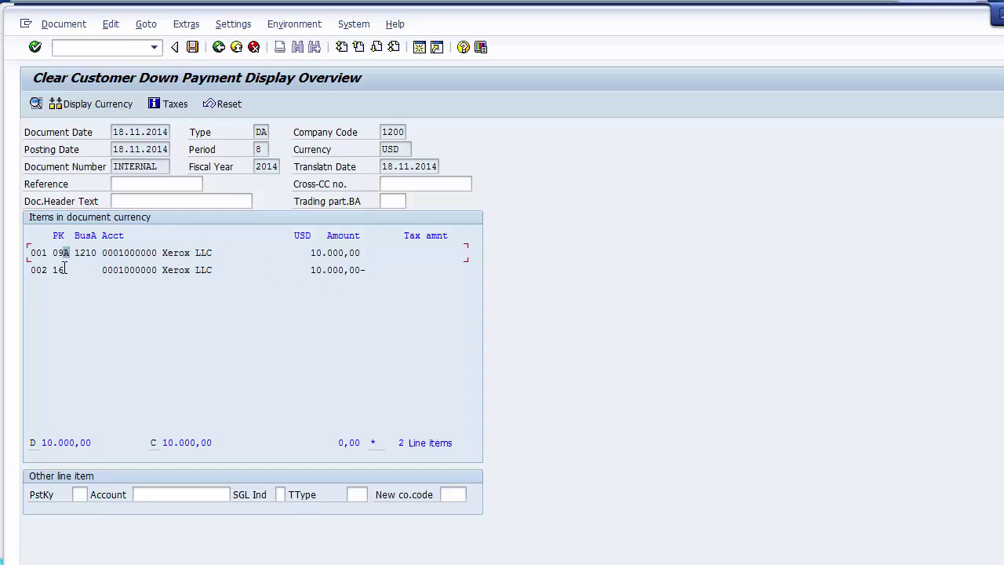
left_click_drag(65, 268, 256, 281)
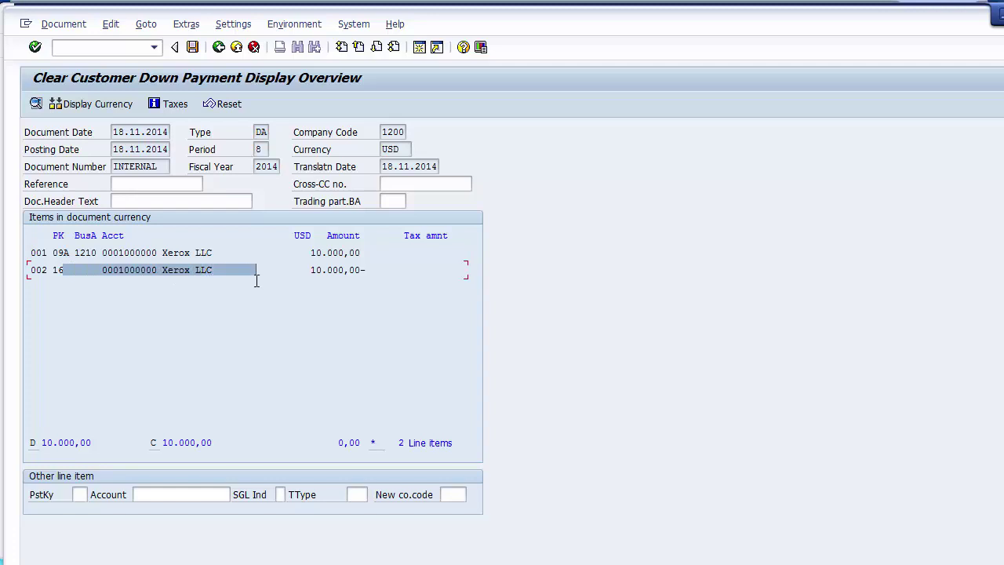
left_click(192, 48)
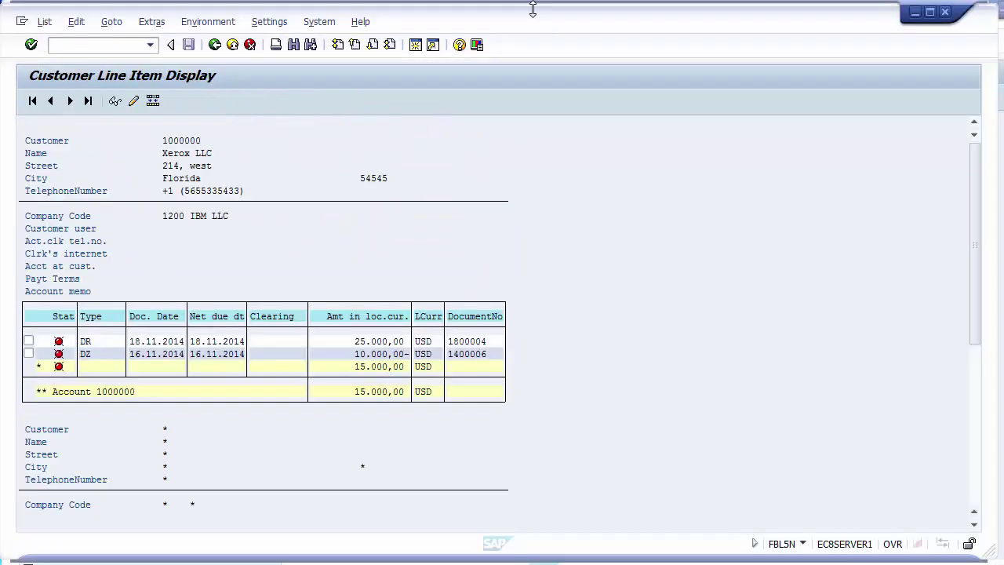
Refresh the FBL5N list so DA item 1600003 appears, and bring up Change Layout
left_click(45, 23)
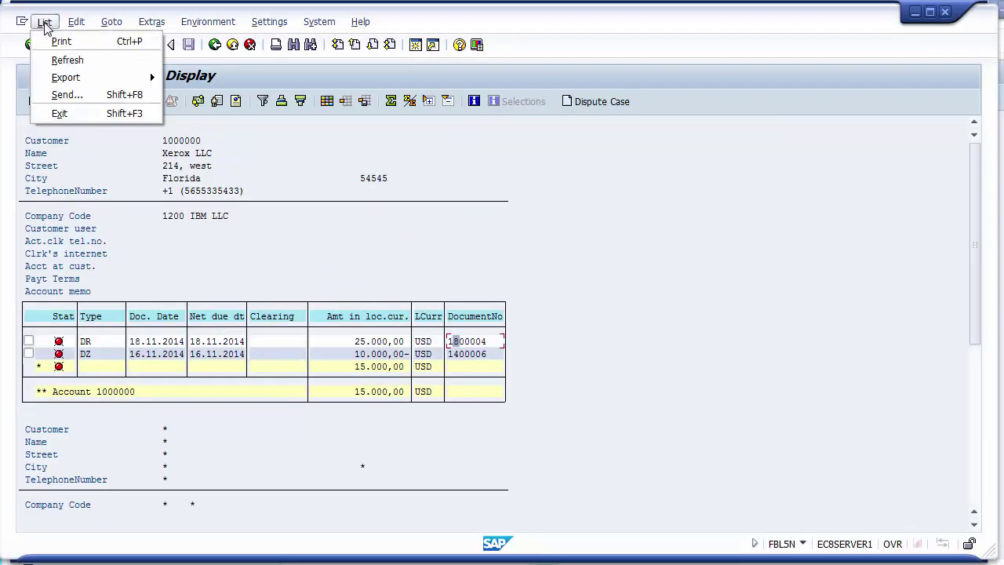
left_click(67, 61)
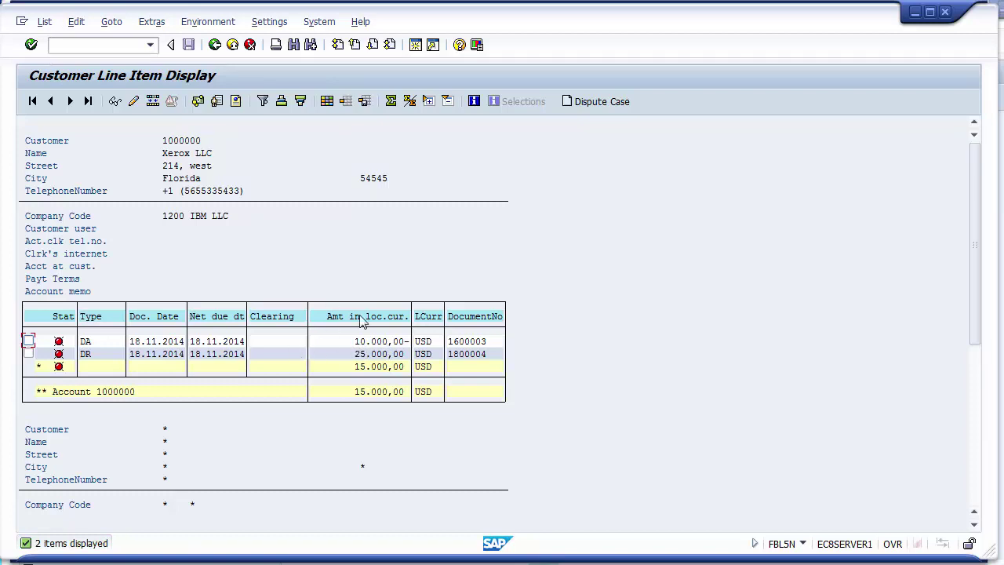
left_click(332, 103)
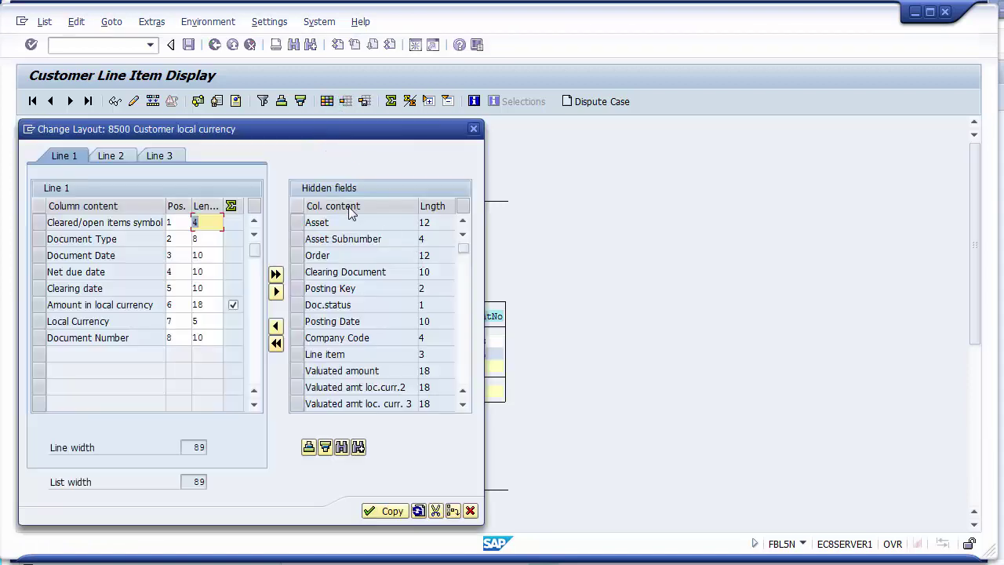
Move Special G/L ind. from the hidden fields into the displayed columns and apply the layout
left_click(309, 447)
left_click_drag(463, 248, 463, 361)
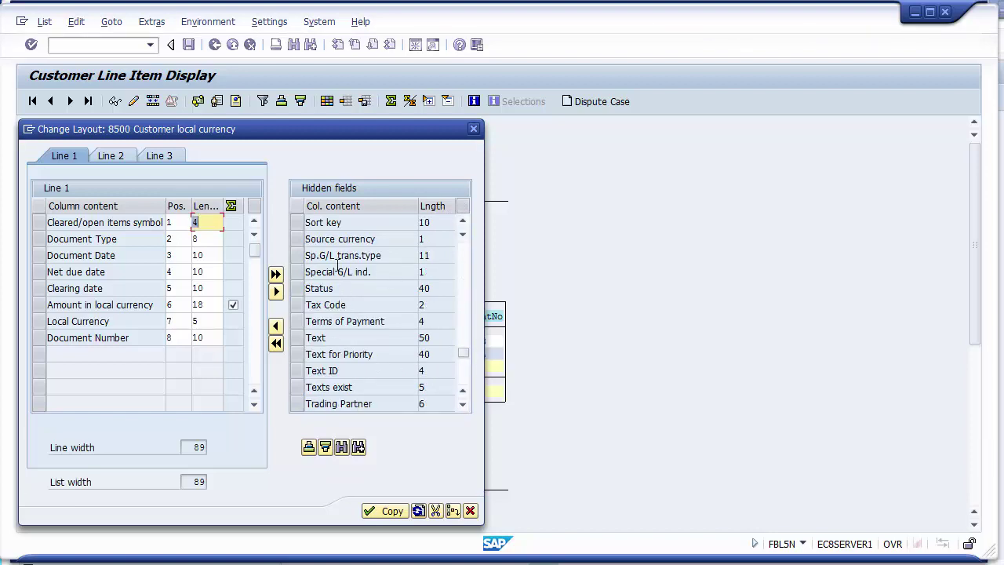
left_click(309, 272)
left_click(276, 326)
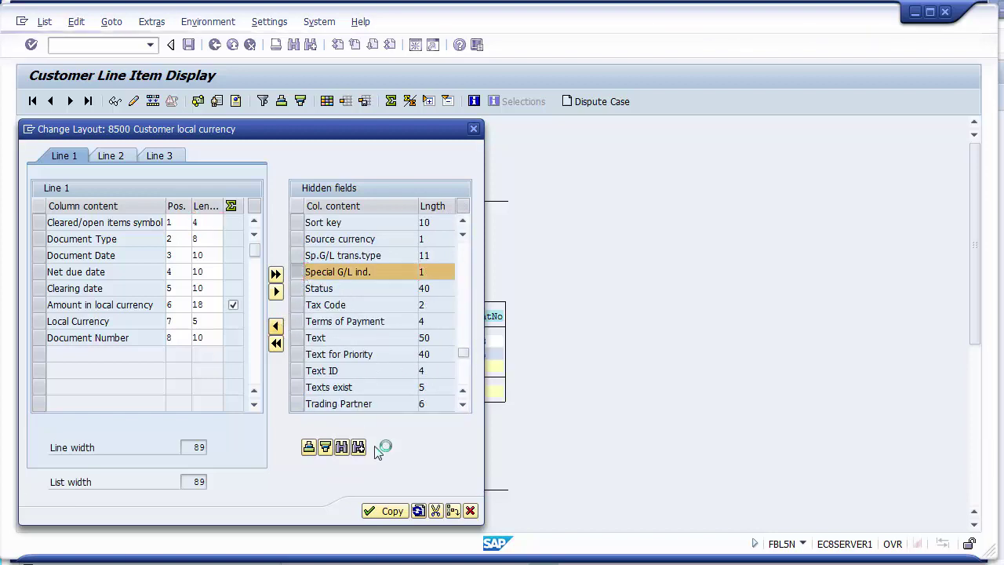
left_click(380, 511)
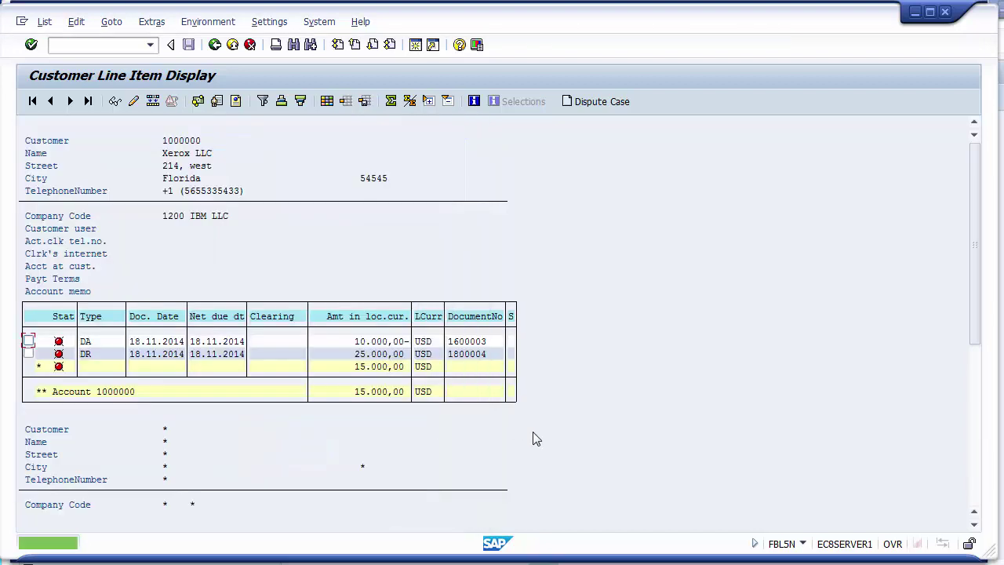
left_click(510, 342)
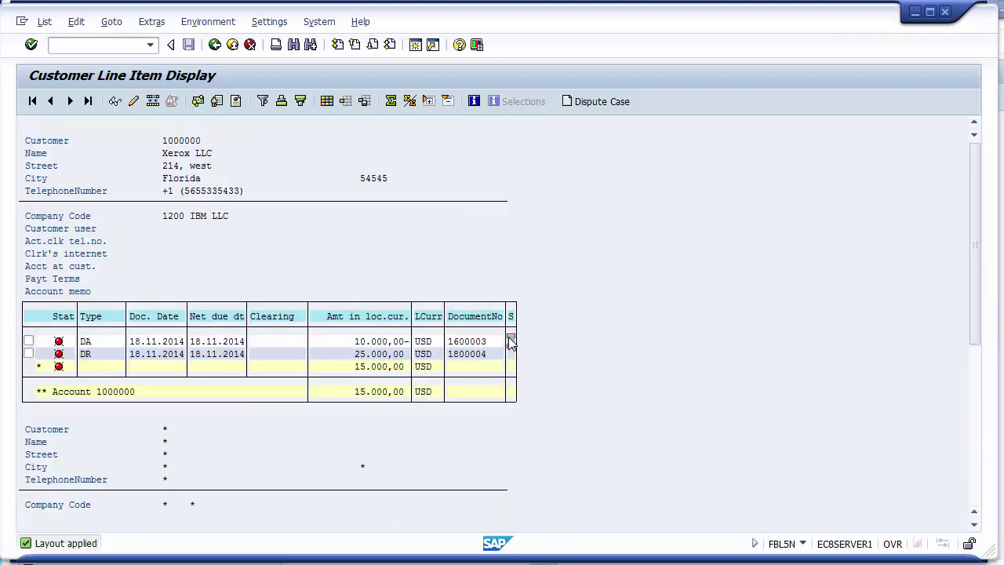
left_click(88, 343)
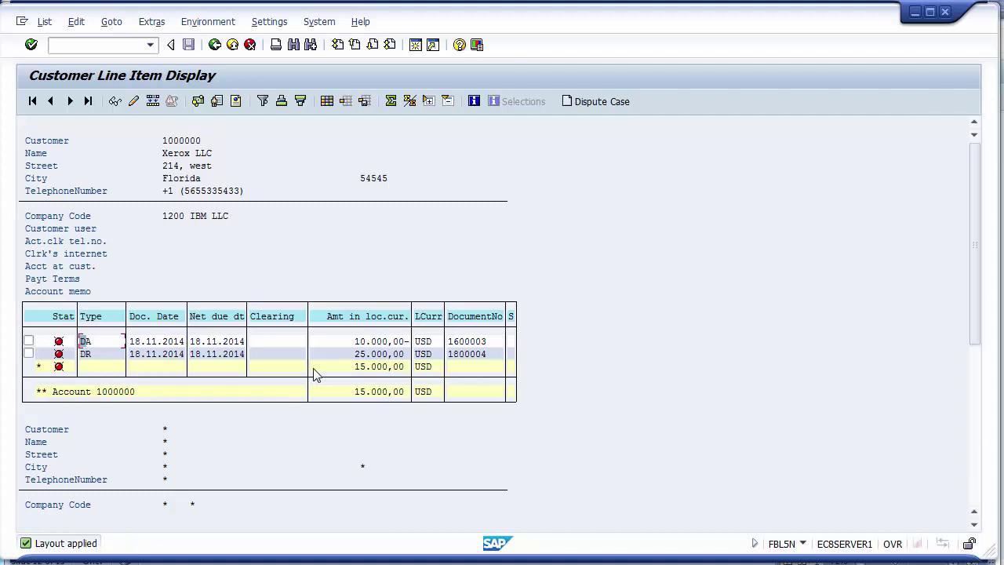
left_click(359, 342)
left_click(359, 392)
key("alt+Tab")
key("alt+Tab")
mouse_move(295, 560)
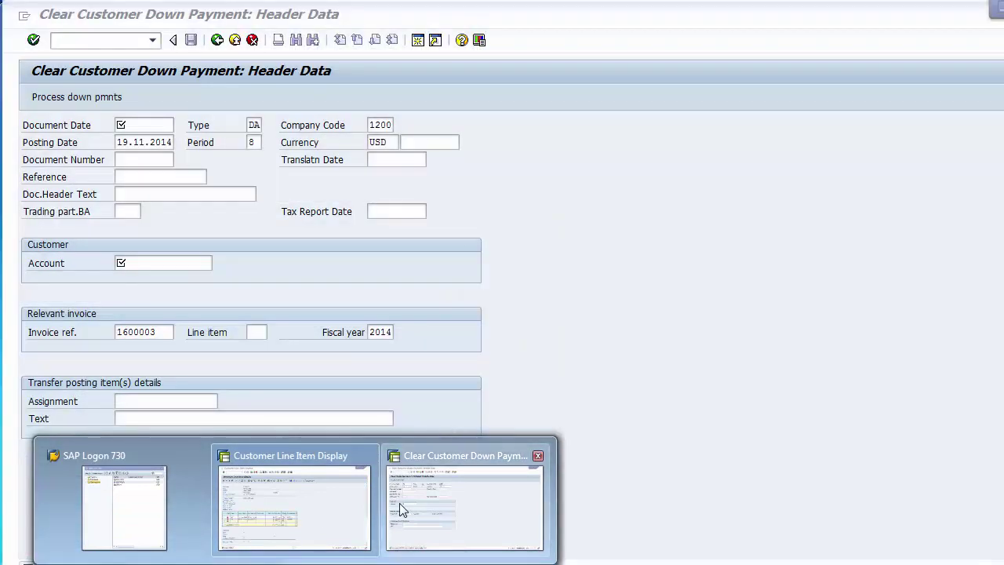
Start F-28 and set the document date to 19.11.2014
left_click(400, 503)
left_click(90, 42)
type("/nf-28")
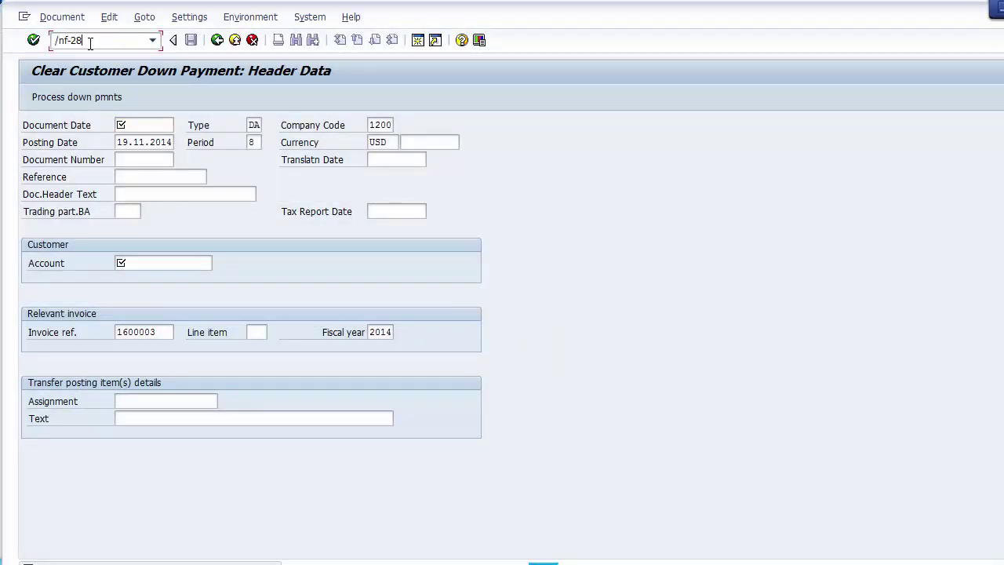
key("Return")
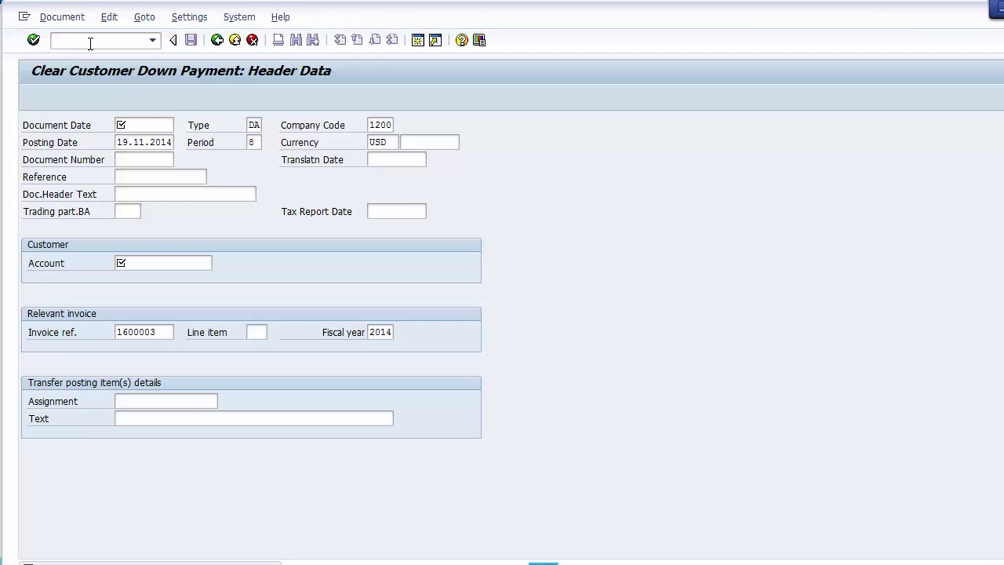
key("BackSpace")
key("Down")
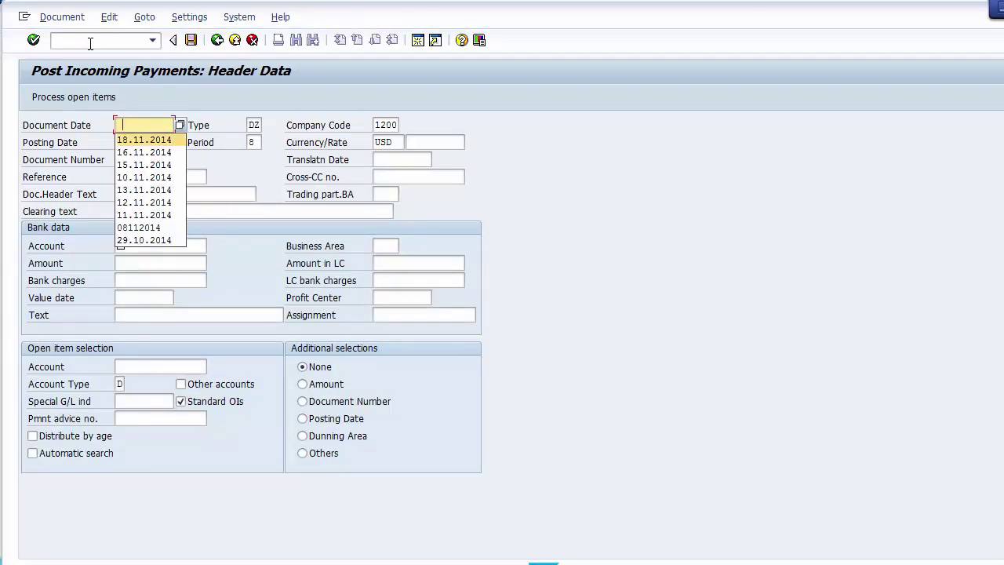
key("Return")
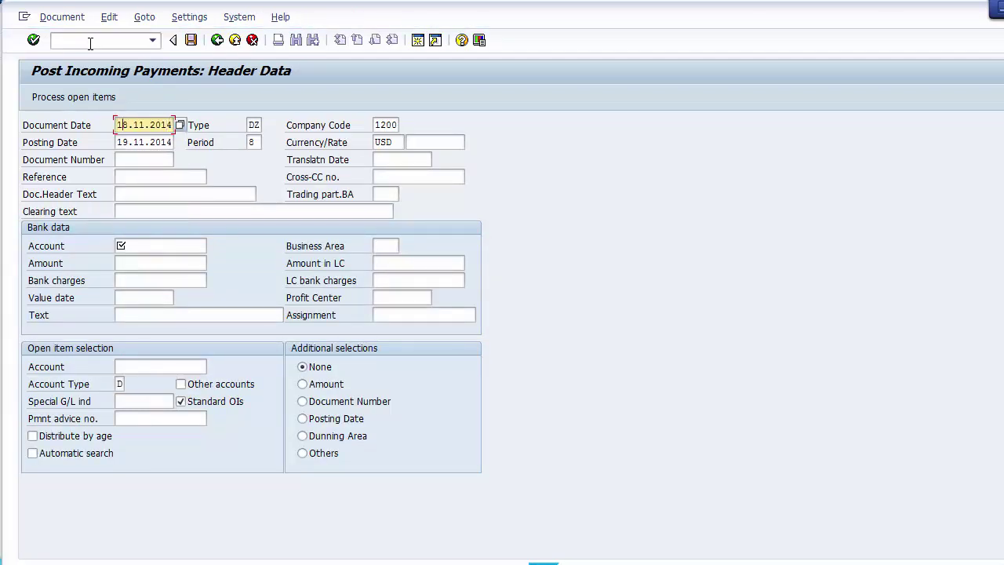
type("9")
key("Tab")
key("Tab")
key("Tab")
key("Tab")
key("Tab")
key("Tab")
key("Tab")
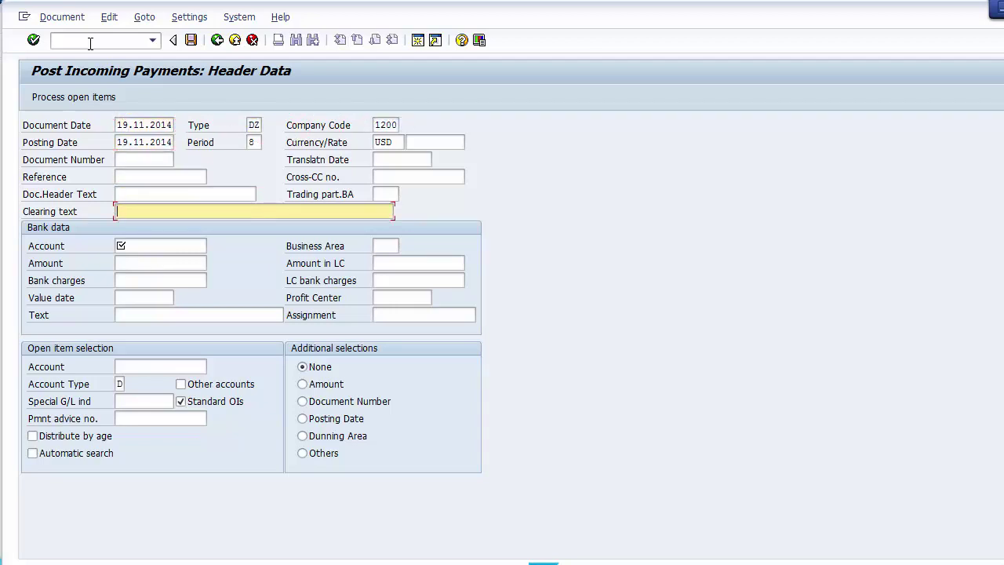
Fill bank account 100001, business area 1210 and amount 15000
key("Tab")
key("Down")
key("Return")
key("Tab")
key("Down")
key("Return")
key("Tab")
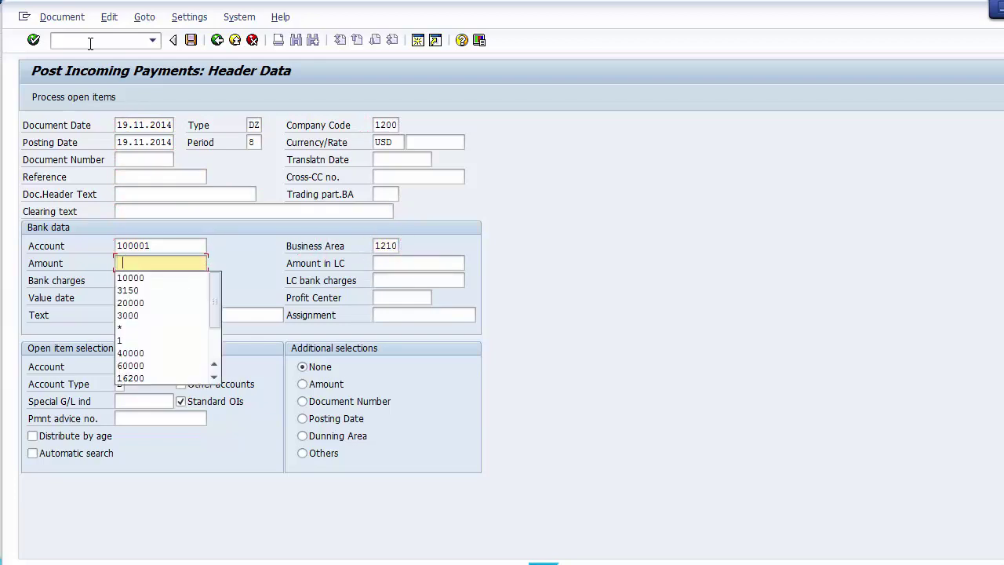
key("Down")
key("Up")
type("15000")
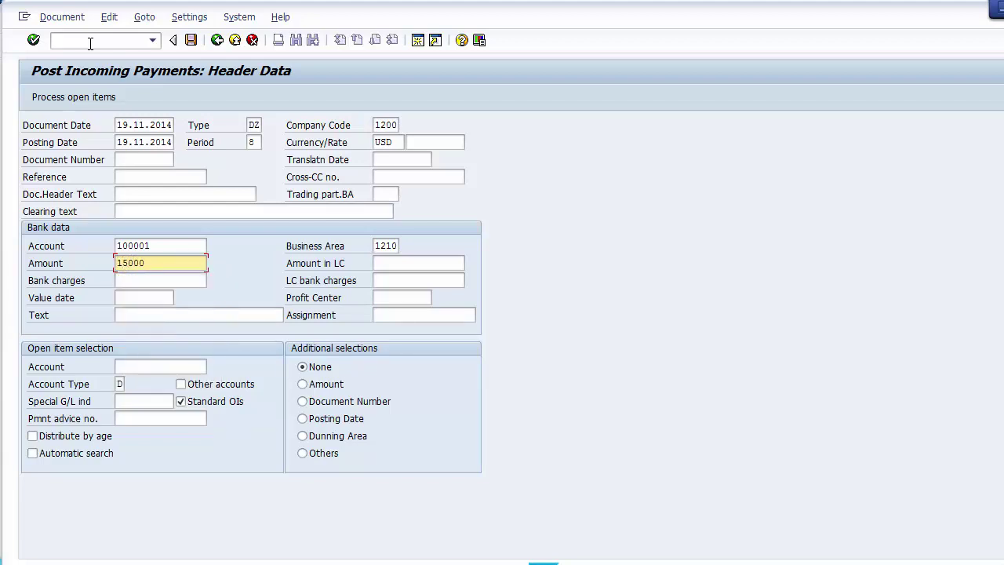
Set value date 19.11.2014, text 'Final payment', customer 1000000, and process open items
key("Tab")
key("Tab")
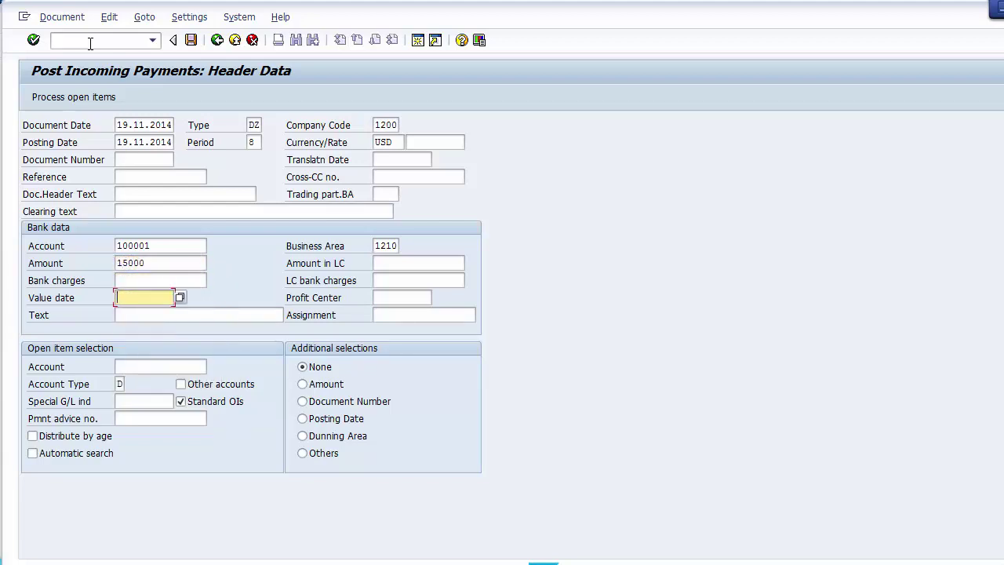
key("Return")
type("9.11.2014")
key("Tab")
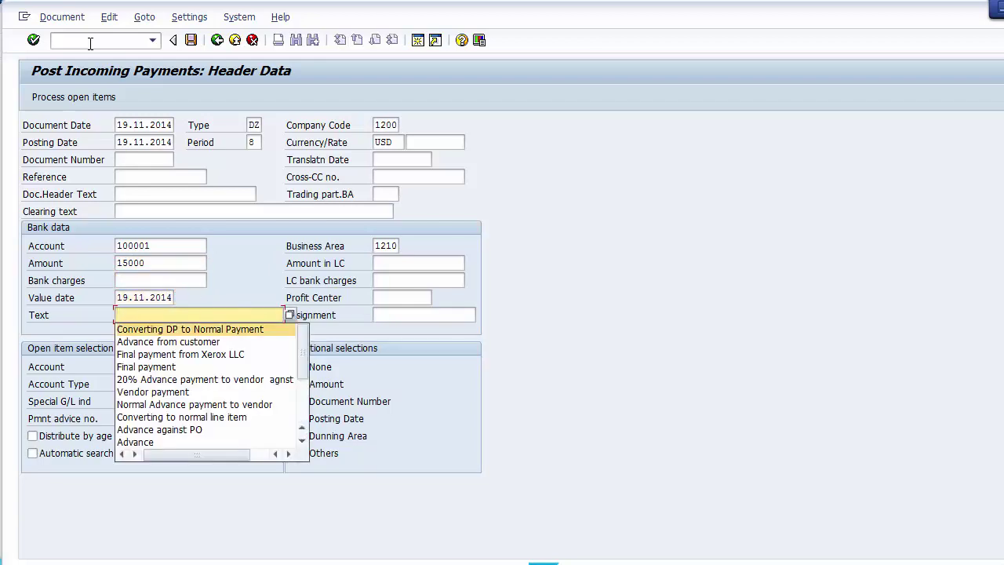
key("Down")
key("Down")
key("Down")
key("Down")
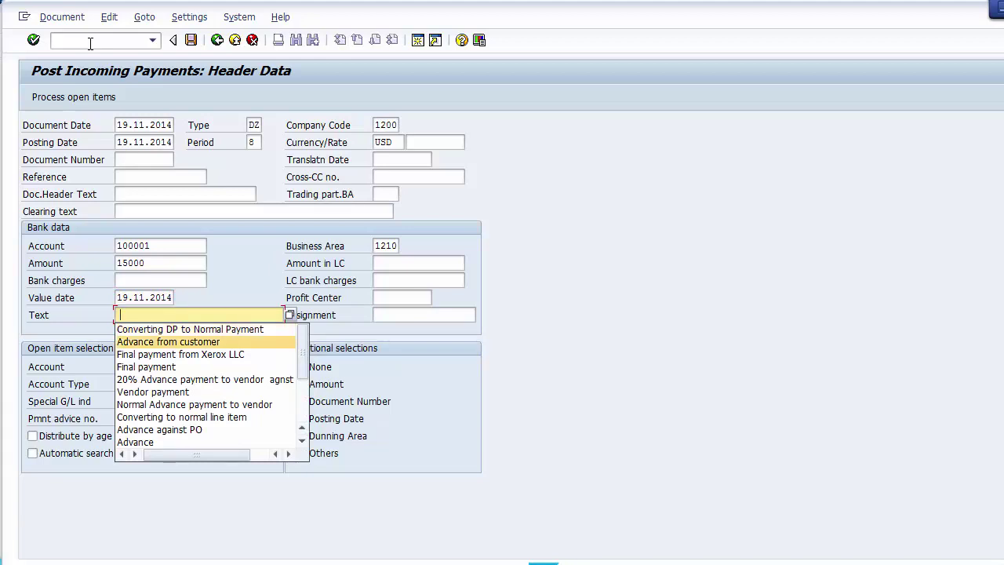
key("Up")
key("Return")
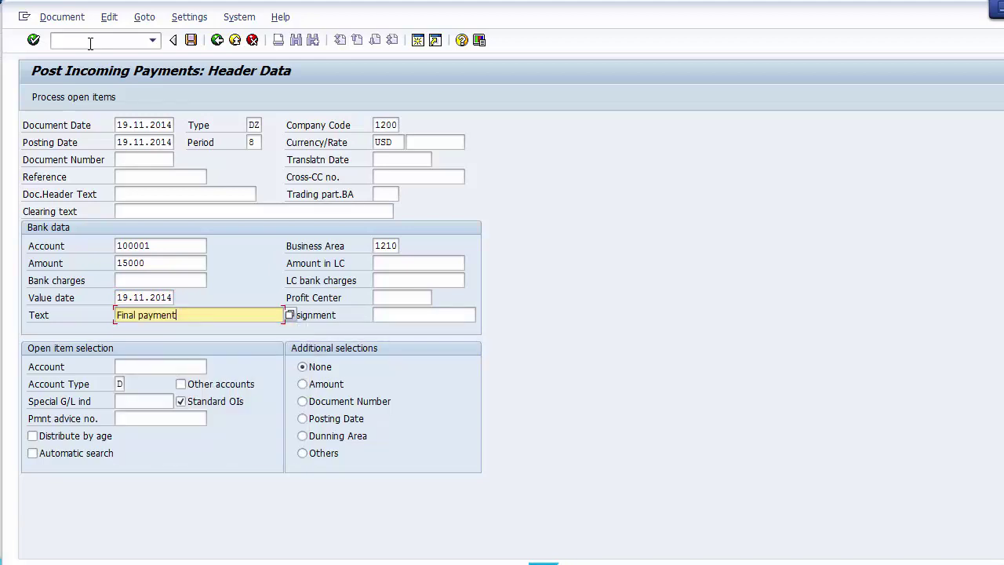
key("Tab")
key("Down")
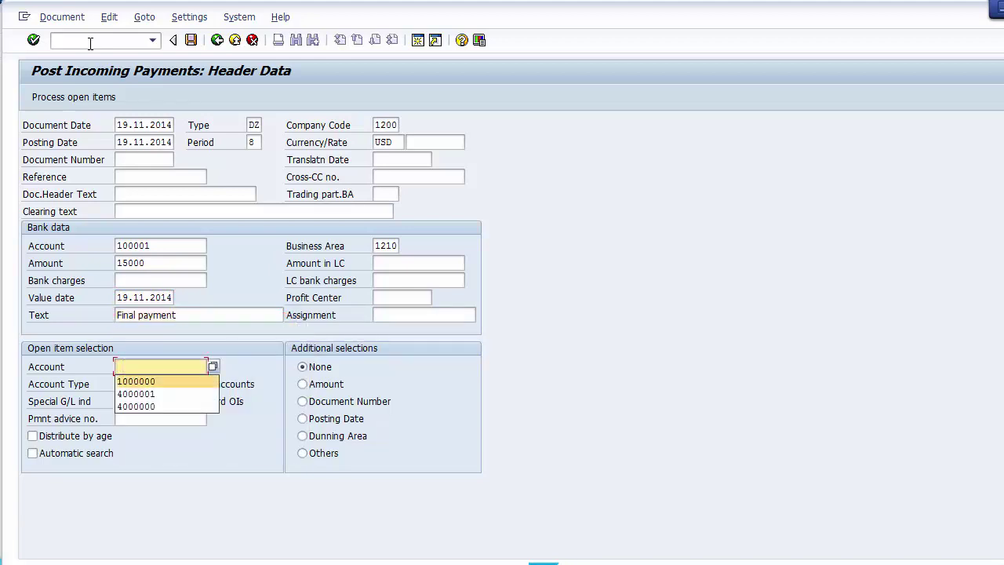
key("Return")
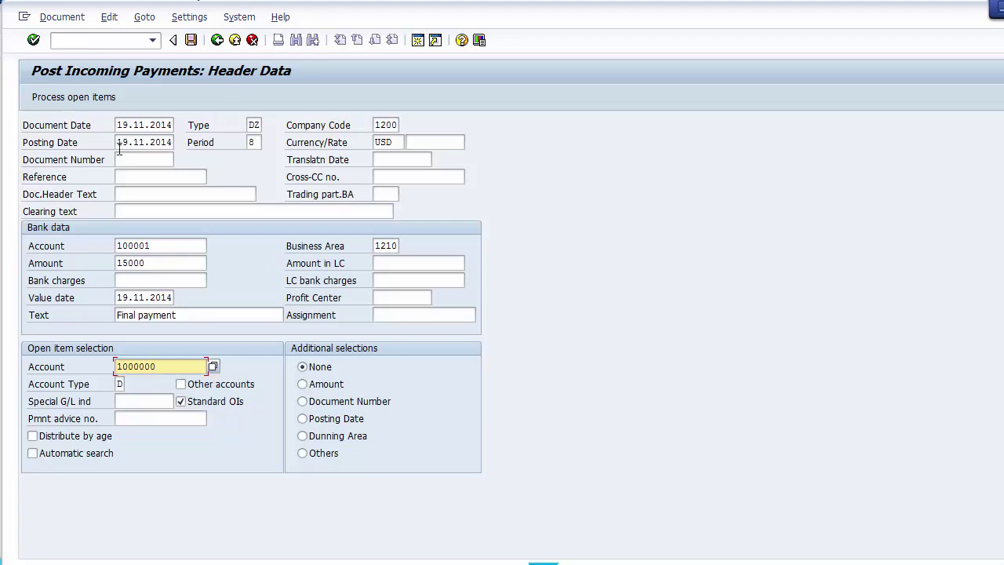
left_click(82, 98)
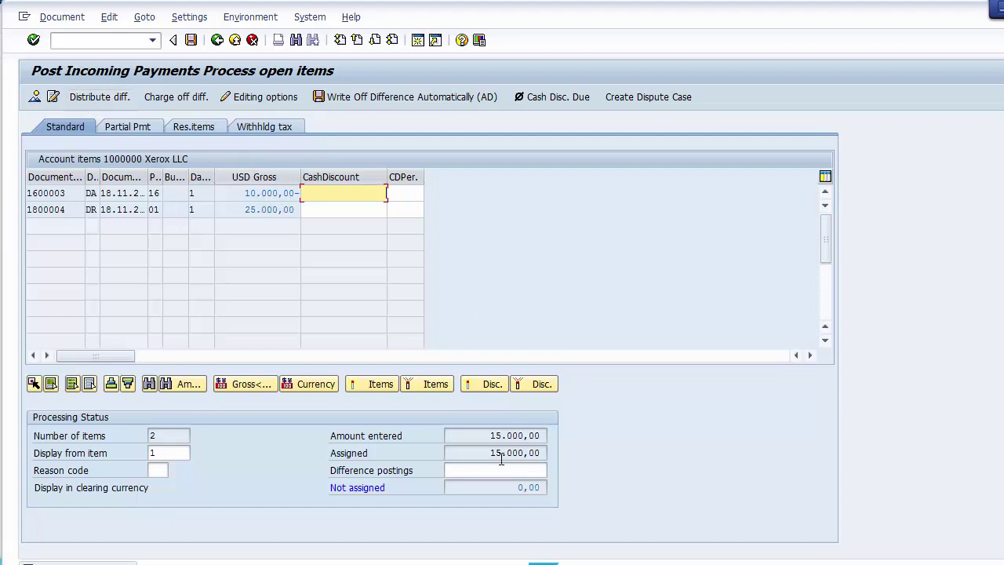
Verify 15.000,00 assigned equals amount entered, simulate, and post the payment as document 1400007
left_click_drag(489, 452, 544, 454)
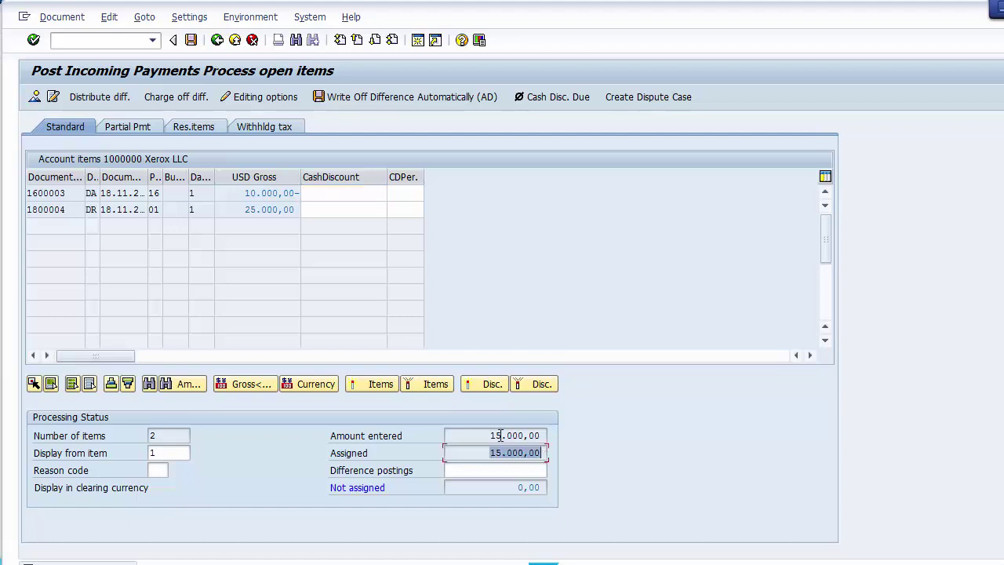
left_click_drag(489, 436, 545, 436)
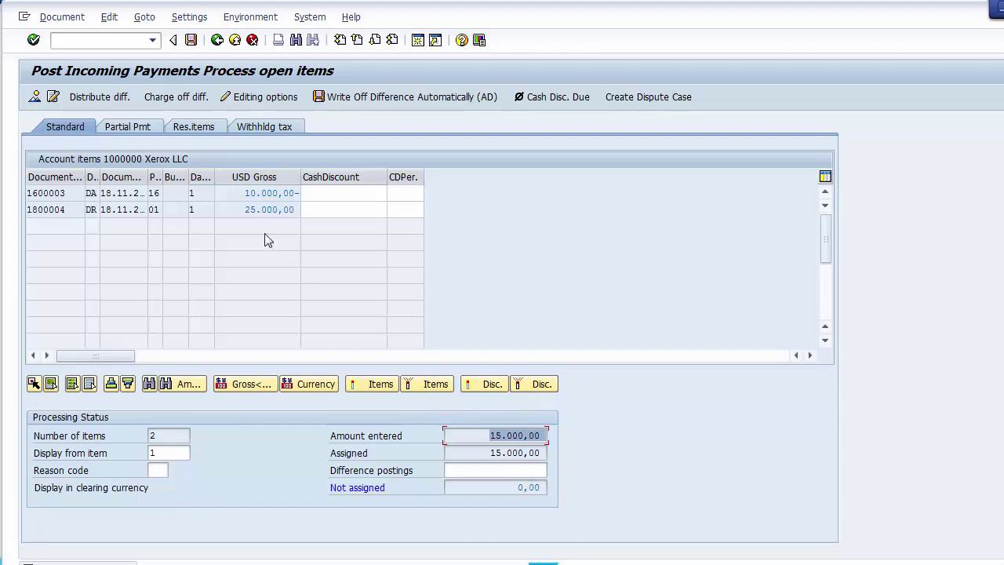
left_click(60, 17)
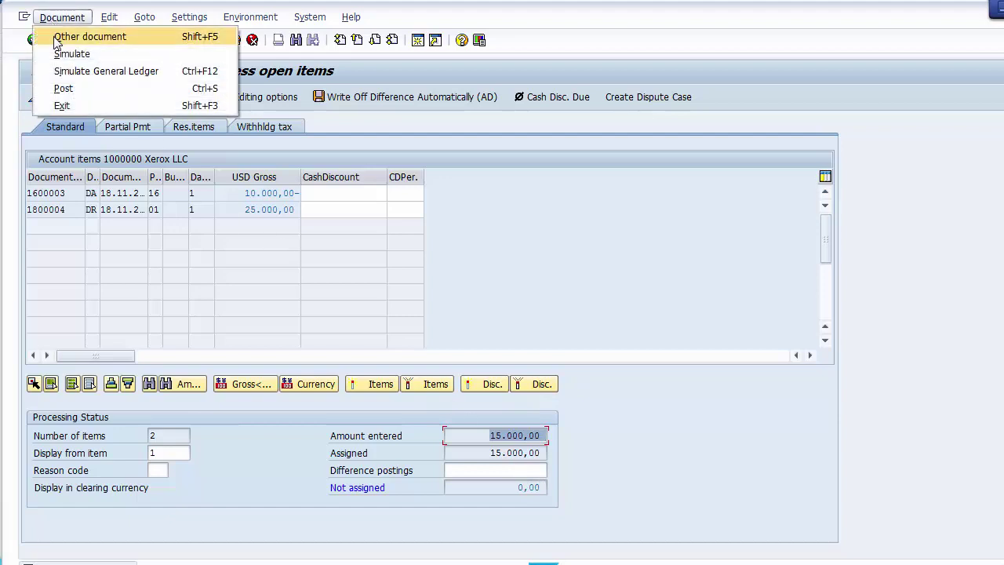
left_click(59, 53)
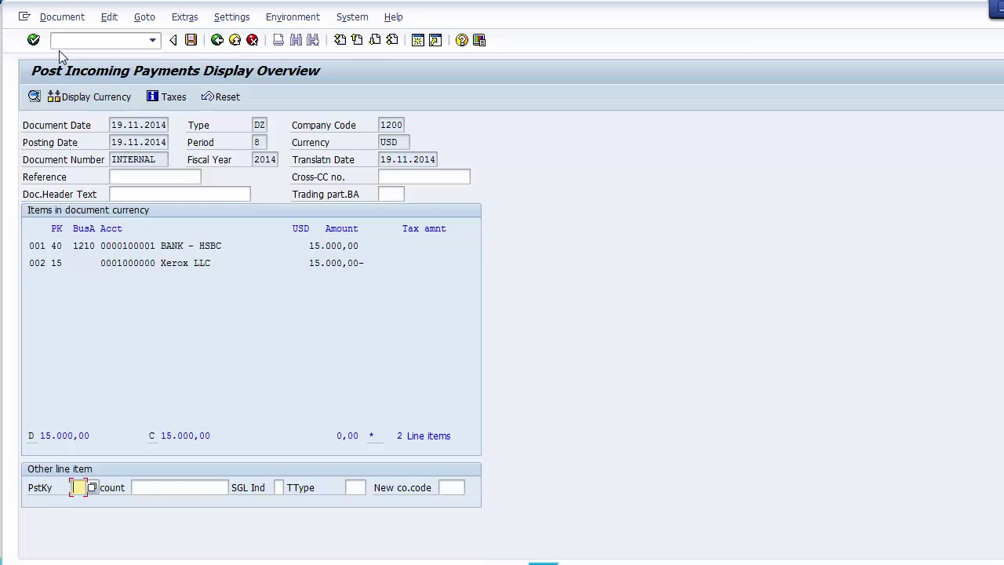
left_click(190, 40)
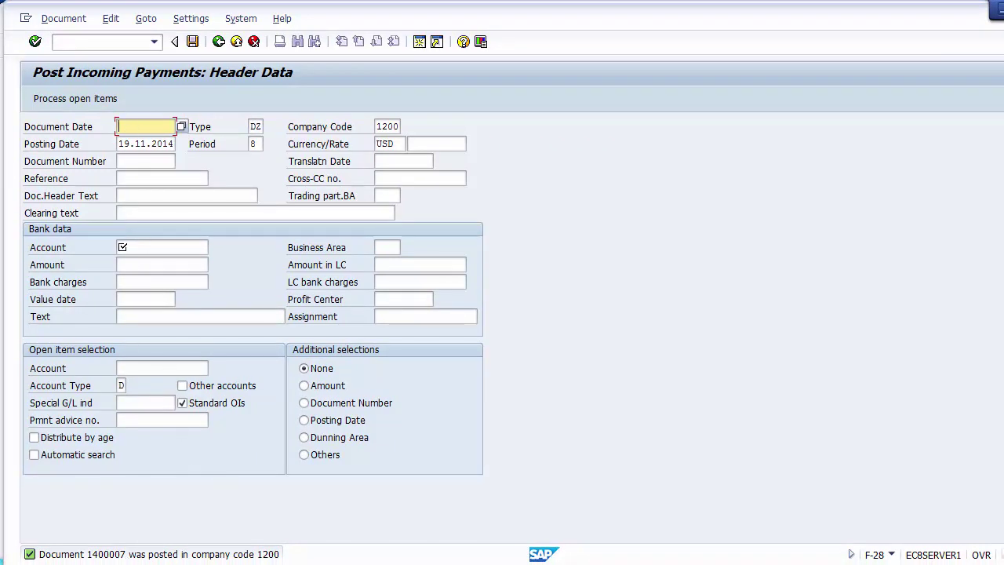
Bring the Customer Line Item Display window forward and refresh its list
mouse_move(294, 564)
left_click(320, 490)
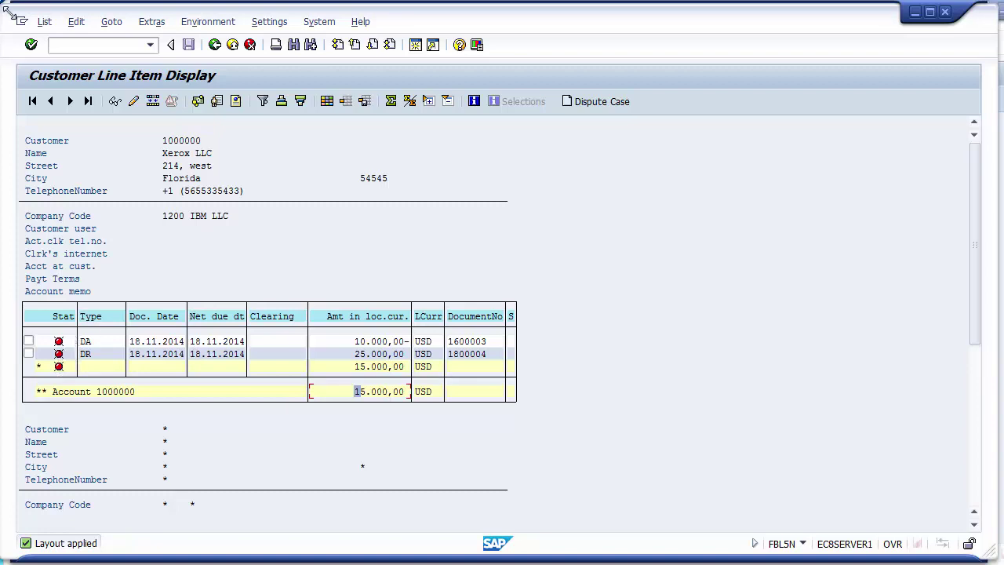
left_click(45, 21)
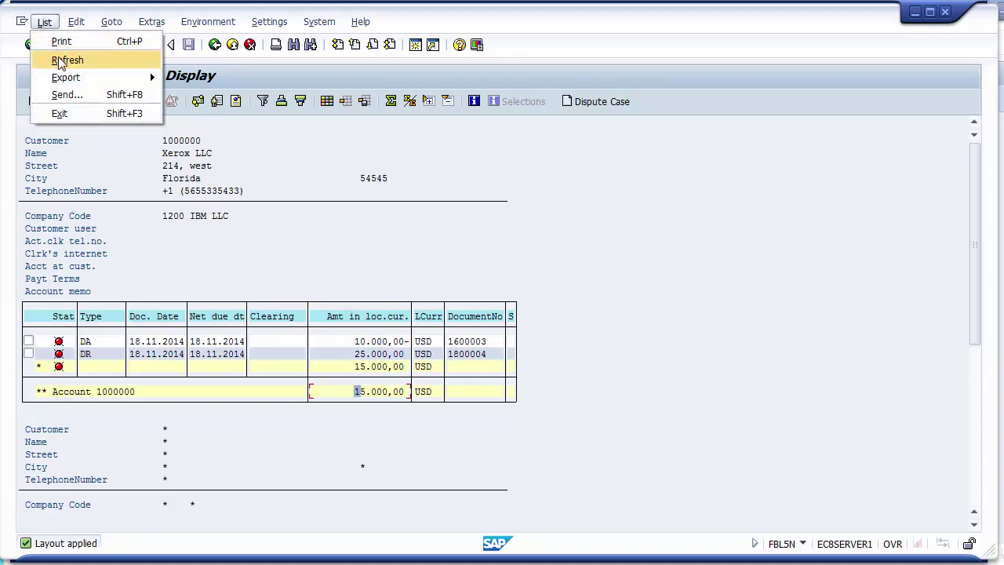
left_click(59, 60)
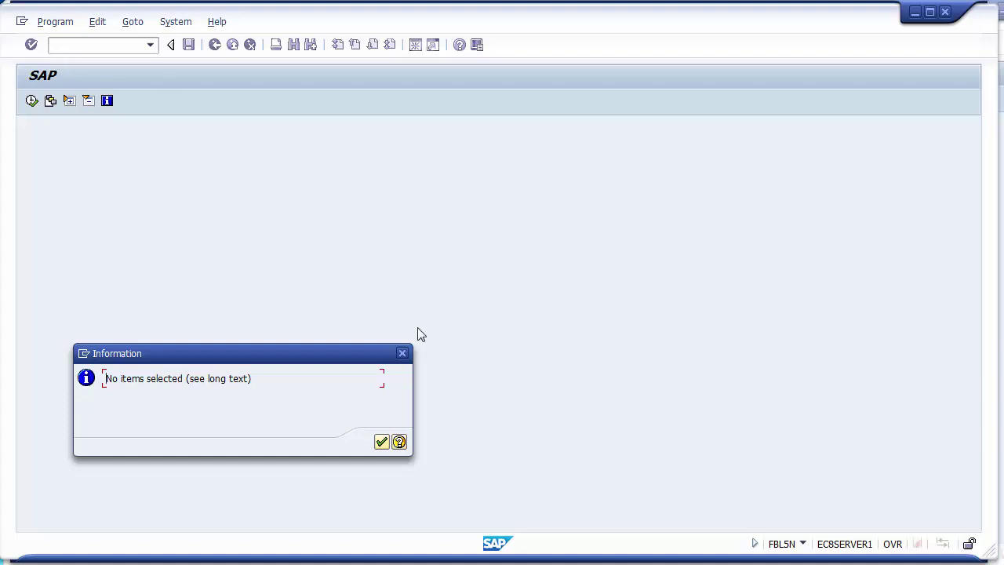
Run FBL5N for cleared items with clearing date 19.11.2014, showing 1400007, 1600003, 1800004
left_click(402, 356)
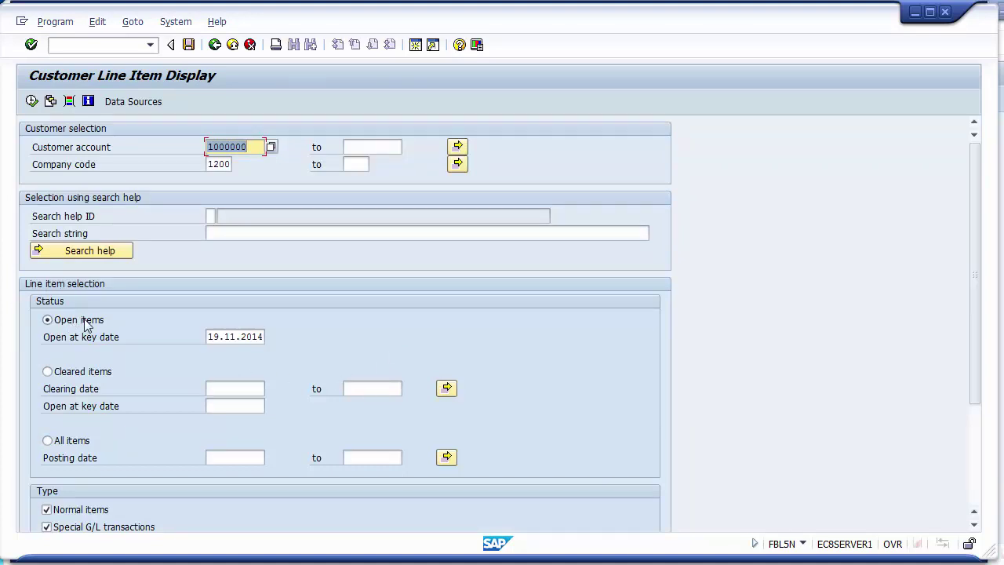
left_click(69, 377)
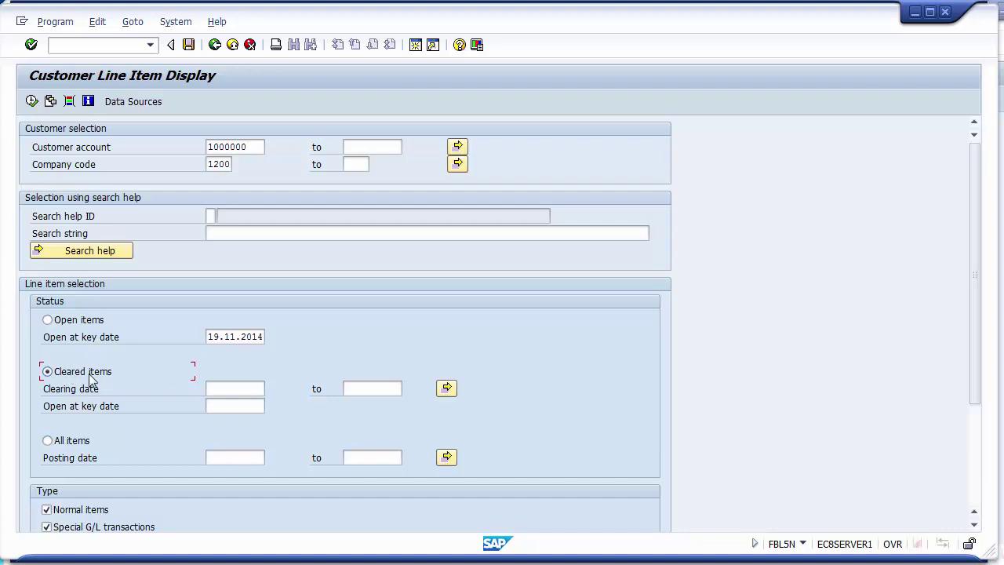
left_click(227, 390)
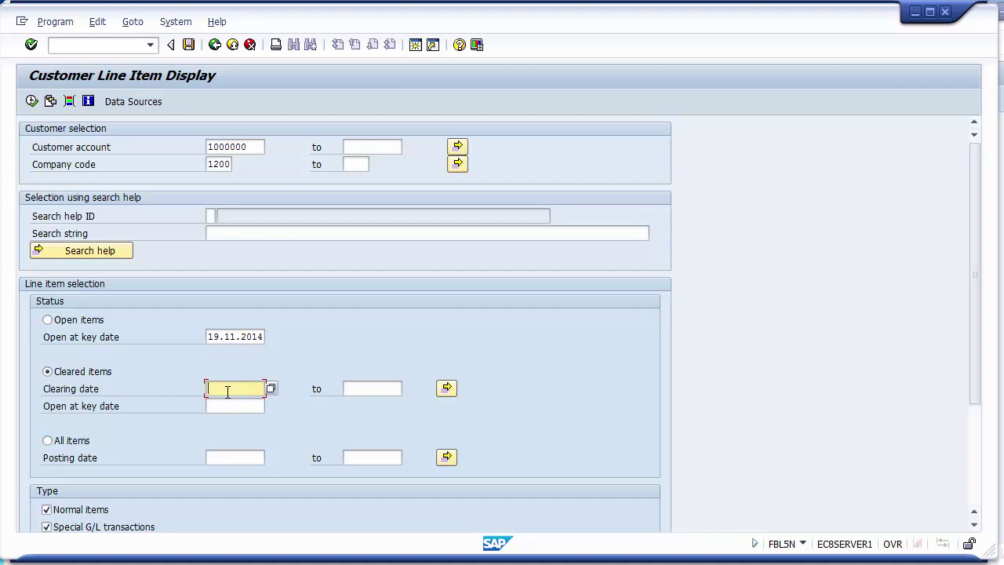
type("19112014")
left_click(31, 102)
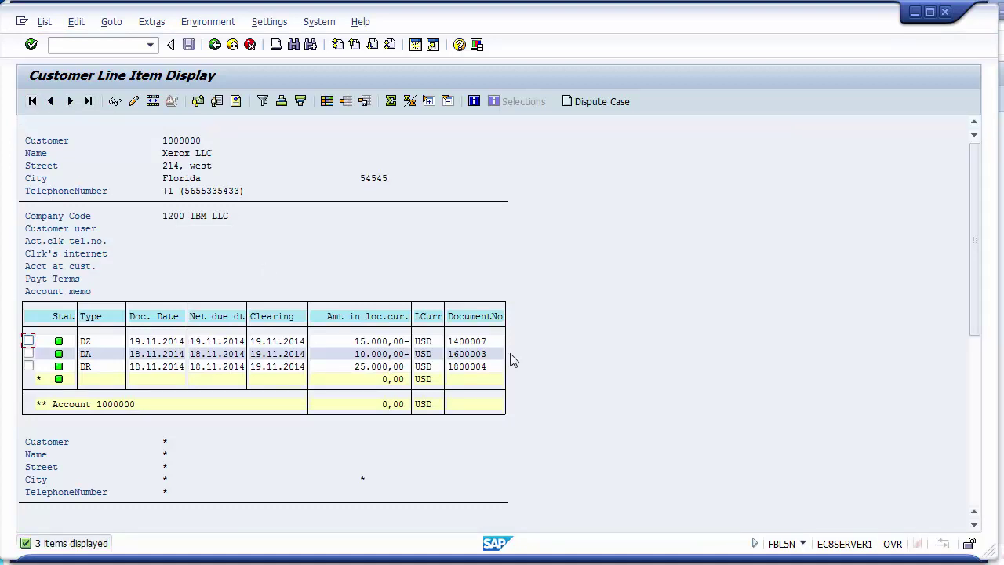
left_click(86, 344)
left_click(87, 357)
left_click(358, 357)
left_click(374, 343)
left_click(352, 343)
left_click(363, 354)
left_click(83, 366)
left_click(86, 355)
left_click(84, 342)
Return to the selection screen, review checklist slide 12 in PowerPoint, then go back to SAP
left_click(215, 44)
key("alt+Tab")
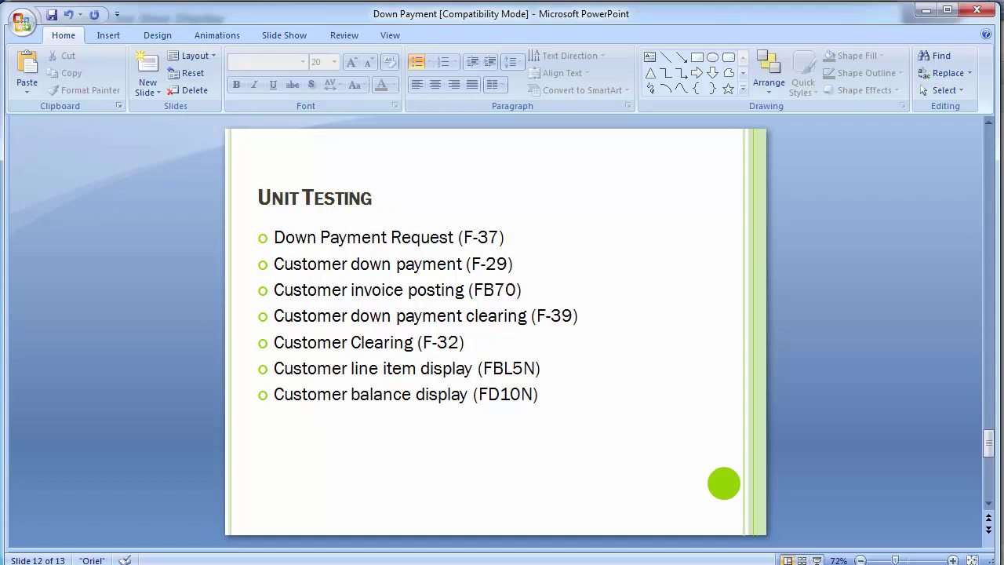
left_click(295, 564)
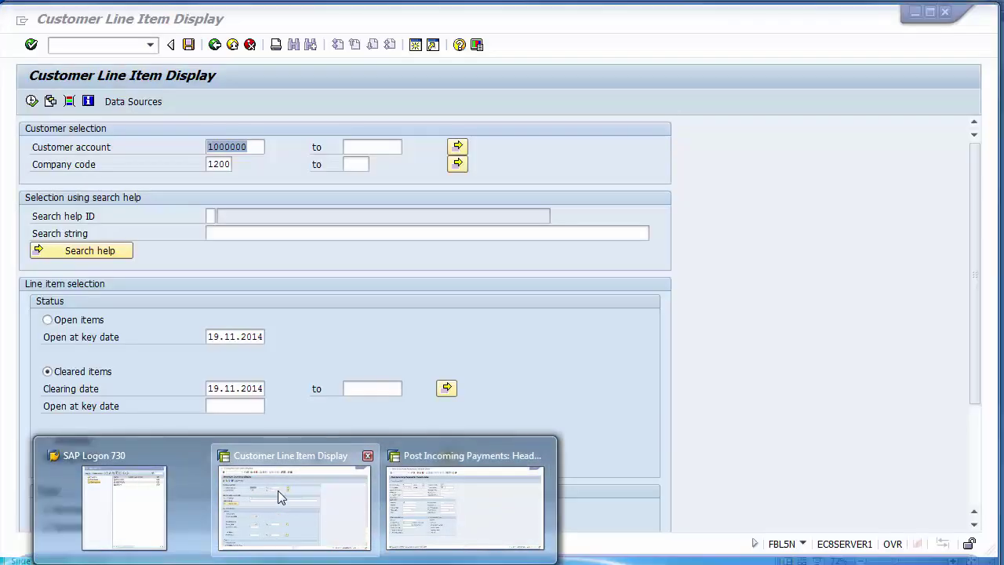
left_click(283, 504)
type("/nf")
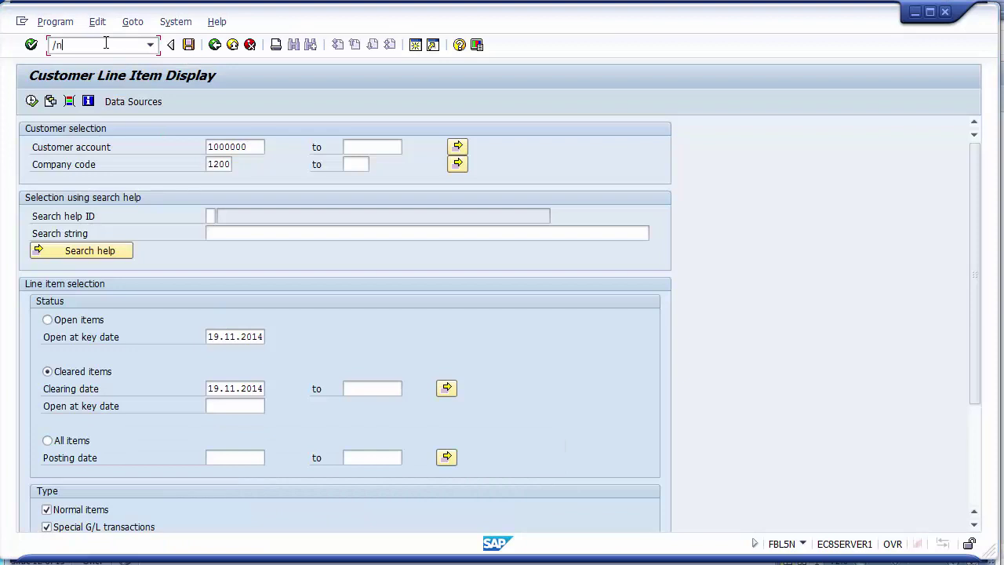
type("-29")
Start F-29 with document date 19.11.2014, customer 1000000, special G/L indicator A and bank 100001
key("Return")
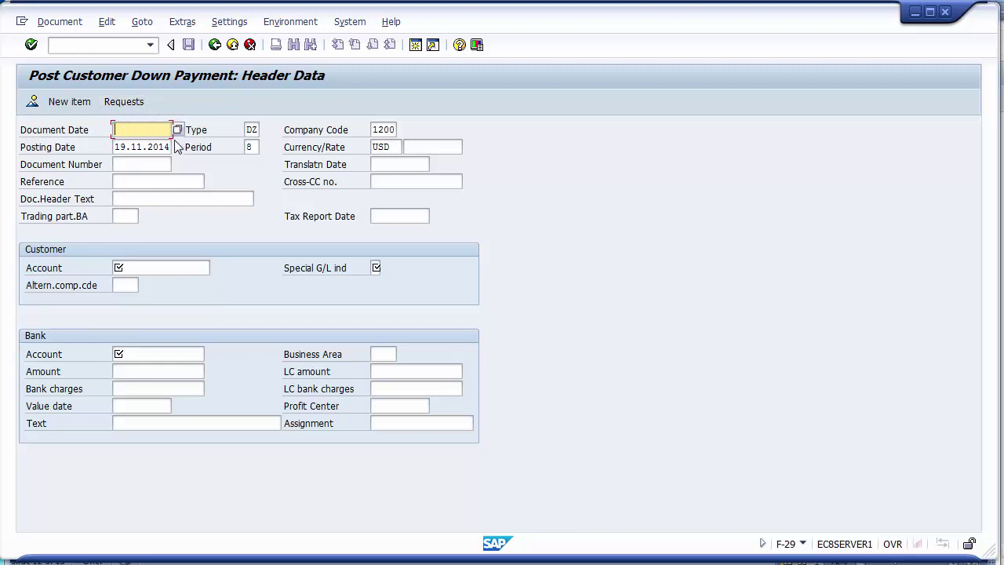
double_click(152, 130)
key("Down")
key("Return")
key("Tab")
key("Tab")
key("Tab")
key("Tab")
key("Tab")
key("Tab")
key("Down")
key("Down")
key("Return")
key("Tab")
key("Down")
key("Down")
key("Return")
key("Tab")
key("Tab")
key("Down")
key("Down")
key("Return")
key("Tab")
Set business area 1210, amount 20000 and text 'Advance from customer' in the header
key("Down")
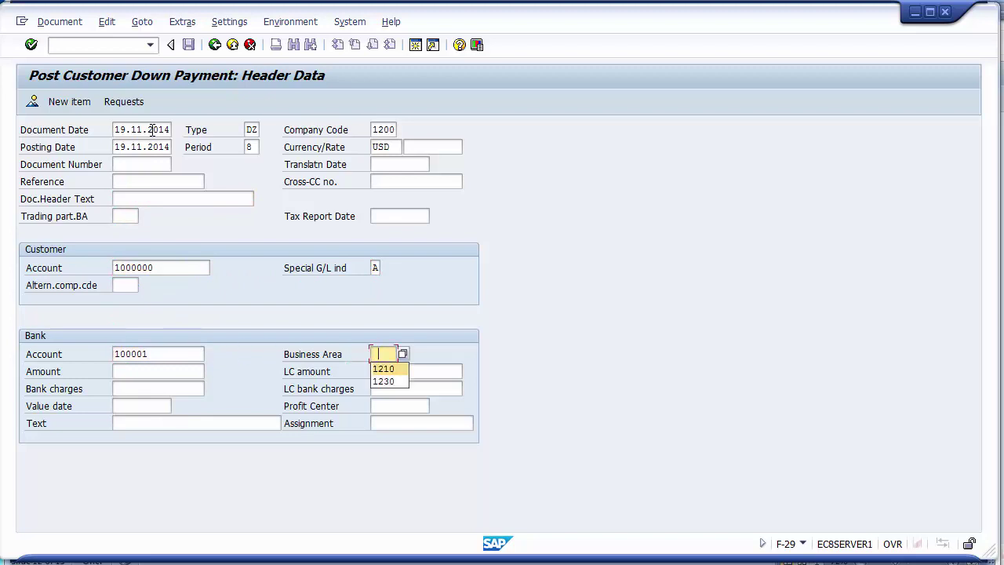
key("Down")
key("Return")
key("Tab")
key("Down")
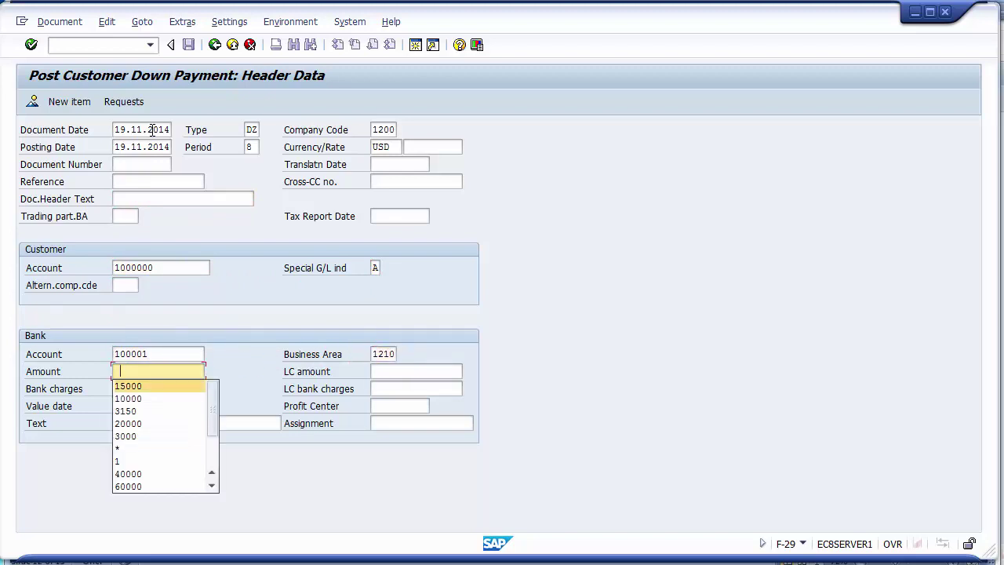
key("Down")
key("Down")
key("Down")
key("Return")
key("Tab")
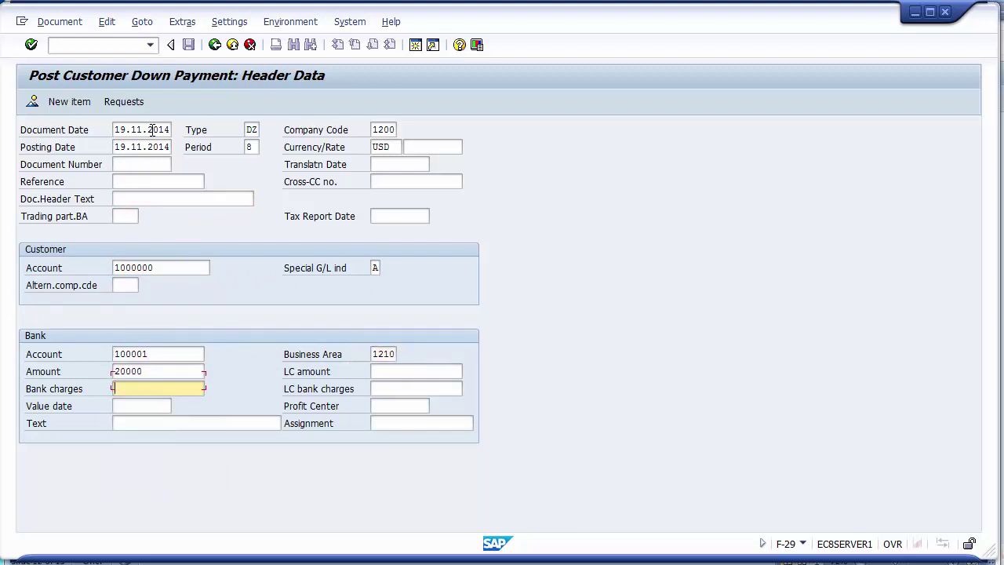
key("Tab")
key("Tab")
key("Down")
key("Down")
key("Down")
key("Down")
key("Return")
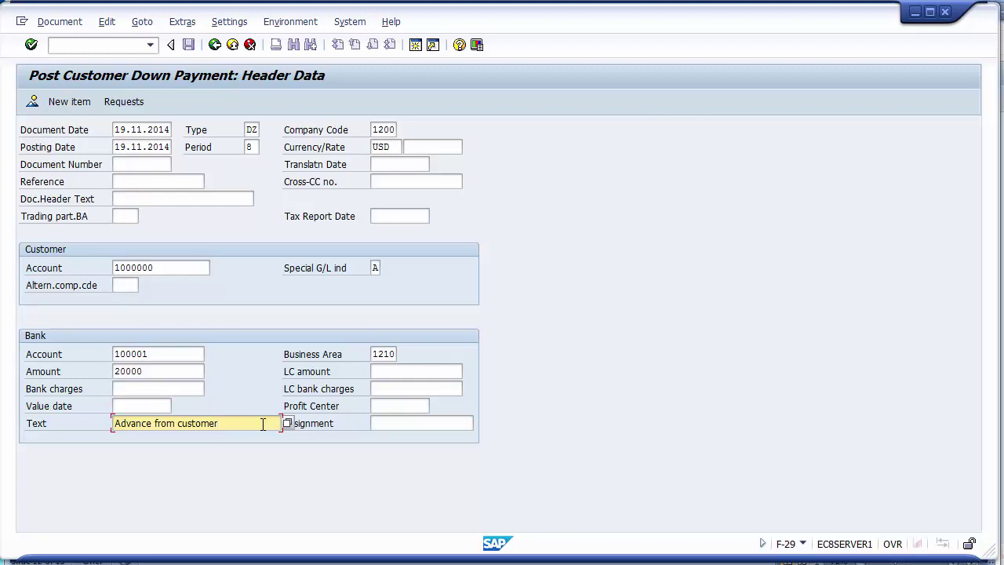
Proceed to the Special G/L A customer item entry screen
left_click(75, 25)
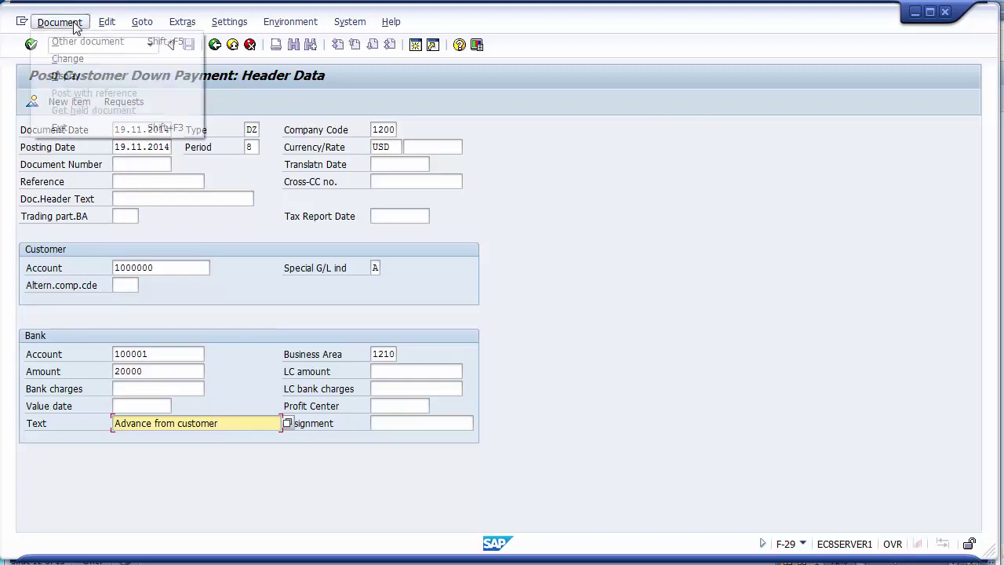
left_click(228, 223)
key("Return")
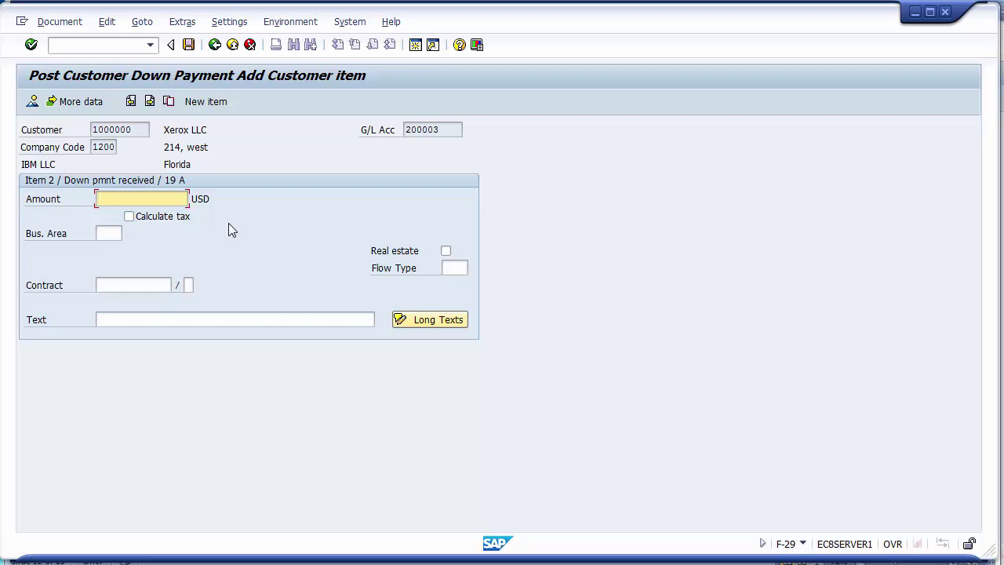
Fill the customer item with amount 20000 and business area 1210
key("BackSpace")
key("Down")
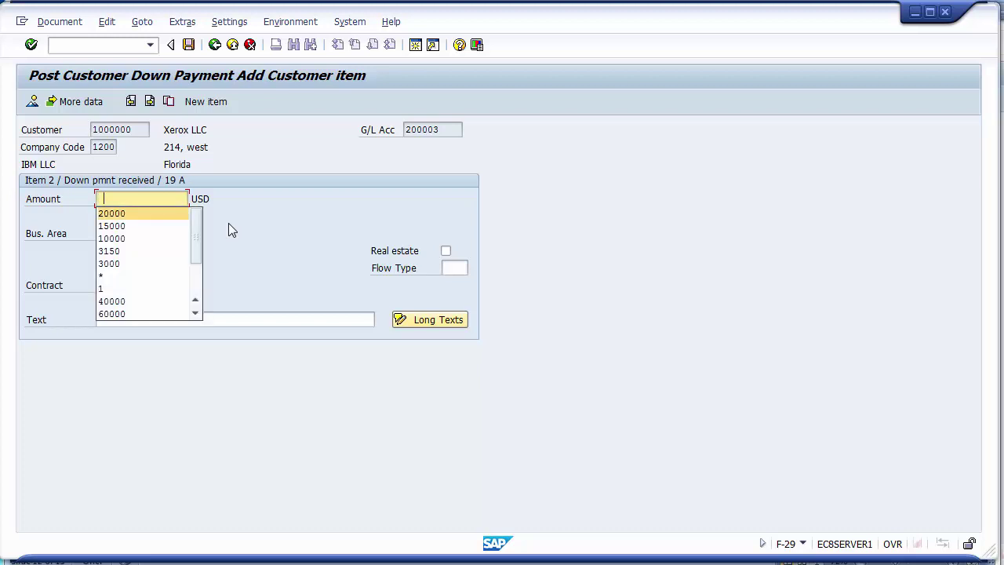
key("Return")
key("Tab")
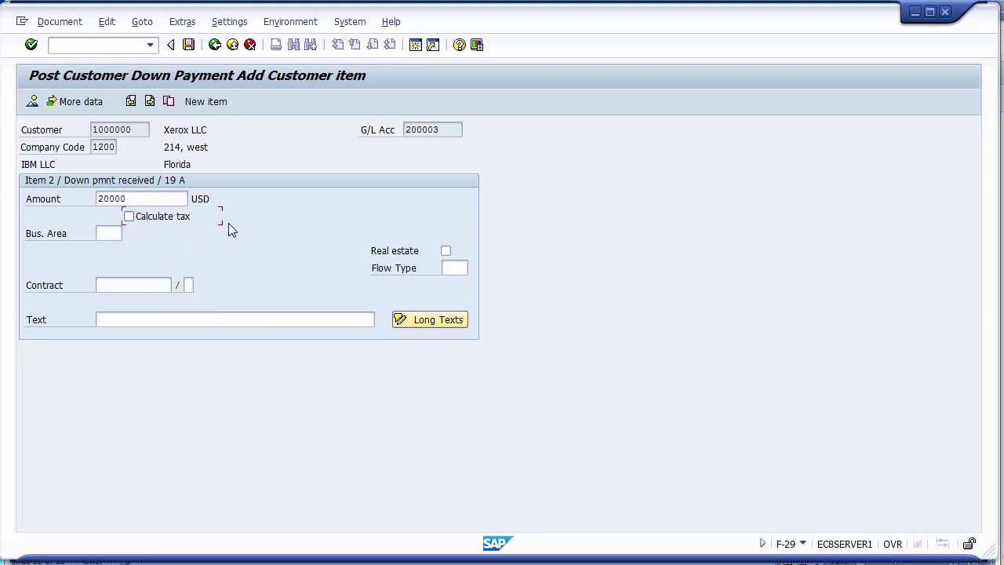
type("1")
key("Down")
key("Return")
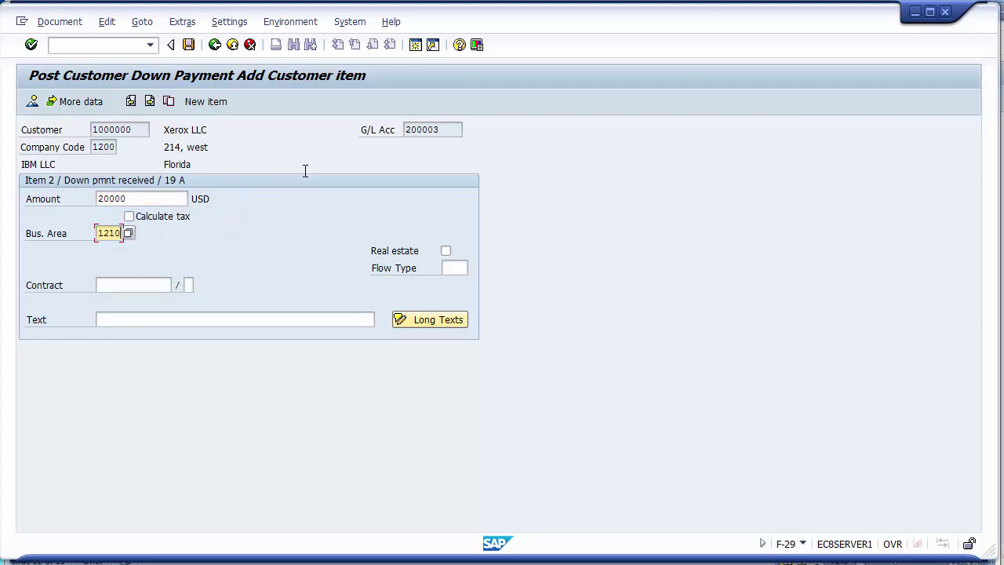
Simulate the down-payment document through Document > Simulate
left_click(69, 21)
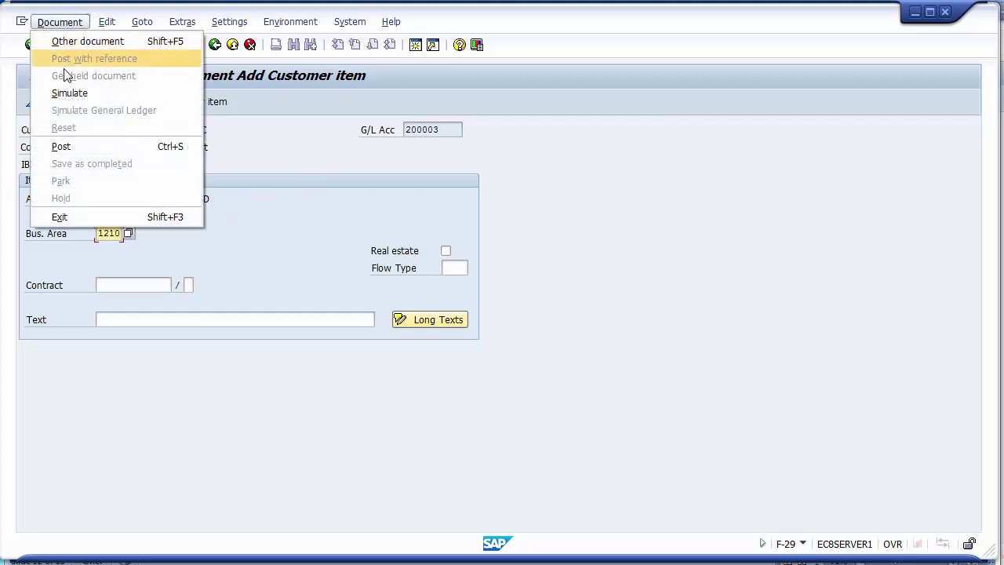
left_click(253, 165)
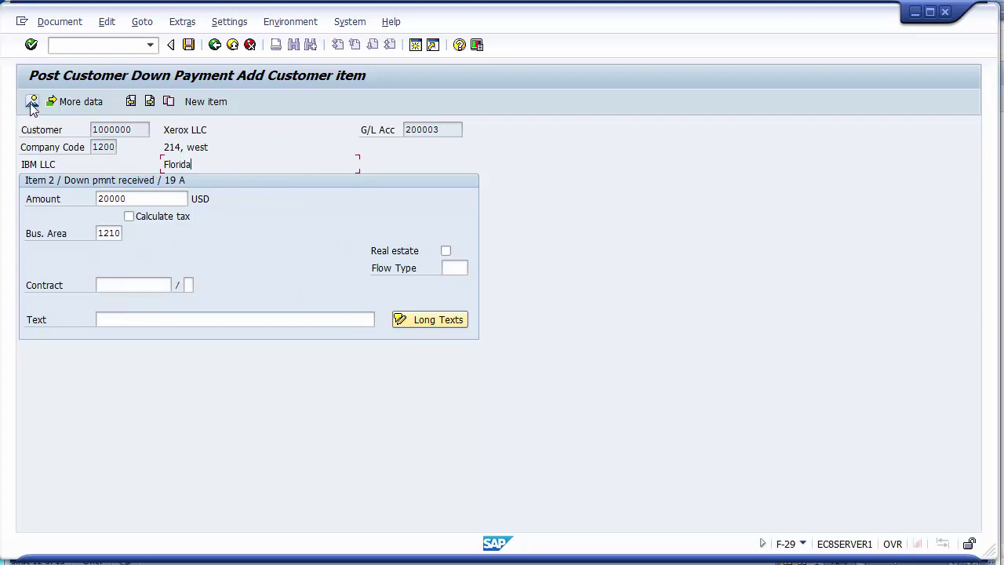
left_click(60, 24)
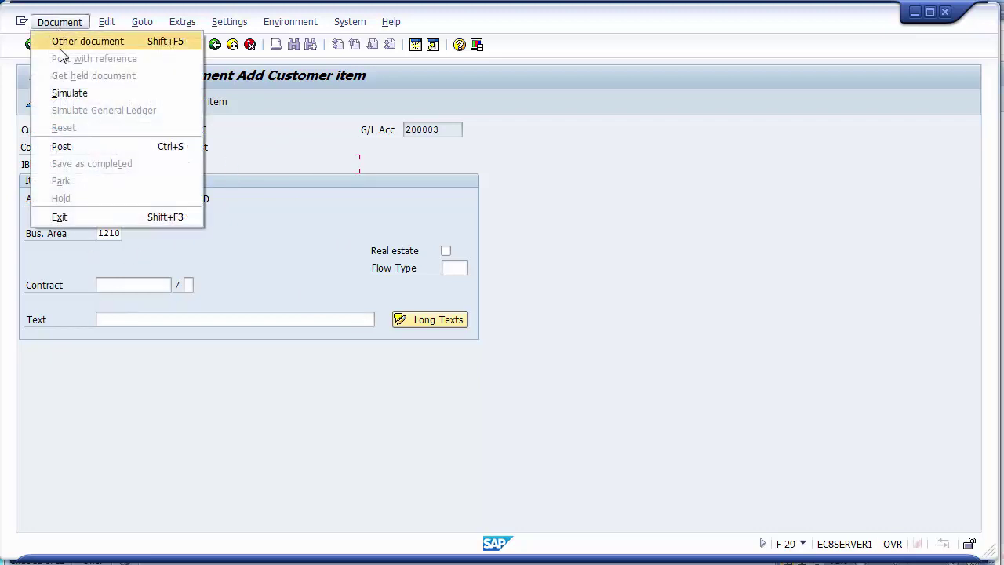
left_click(66, 93)
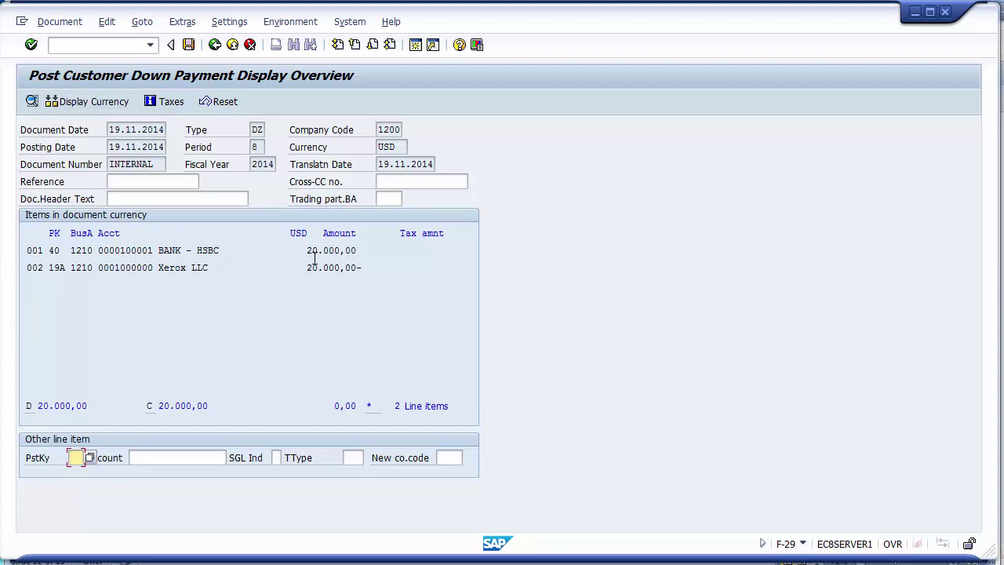
Review the 20.000,00 bank line and 19A customer line, then post document 1400008
left_click_drag(307, 250, 387, 265)
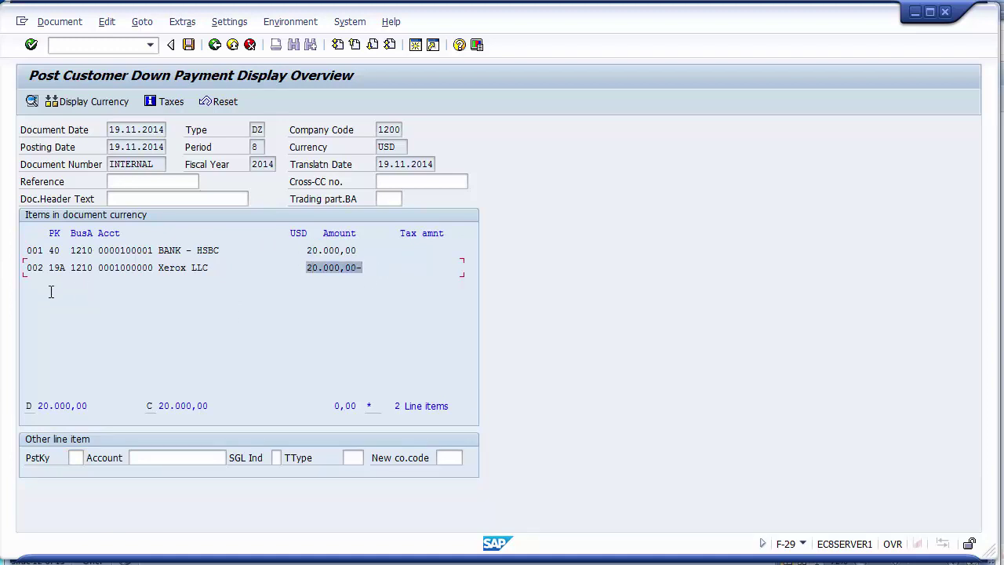
left_click_drag(58, 270, 69, 270)
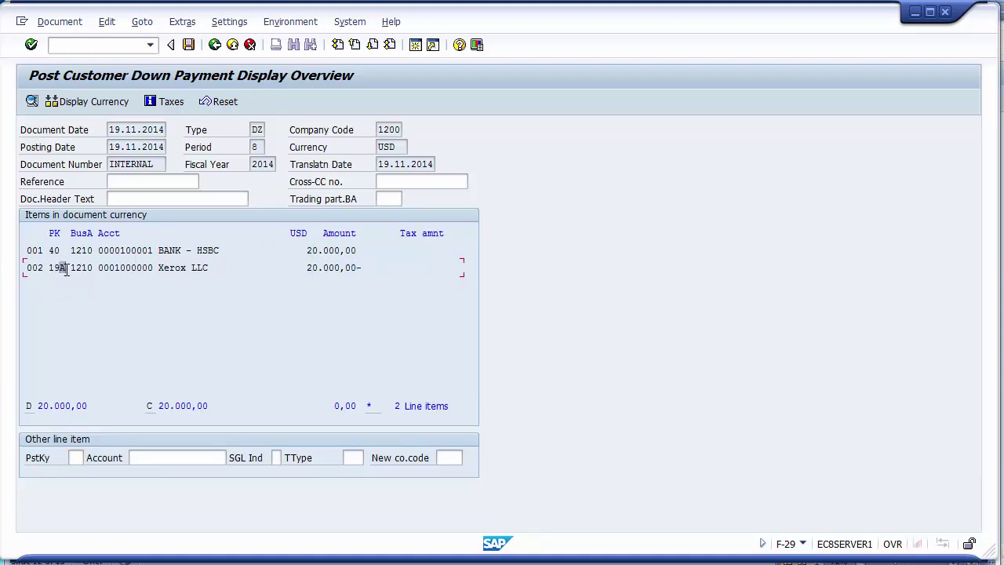
left_click(121, 288)
left_click(189, 45)
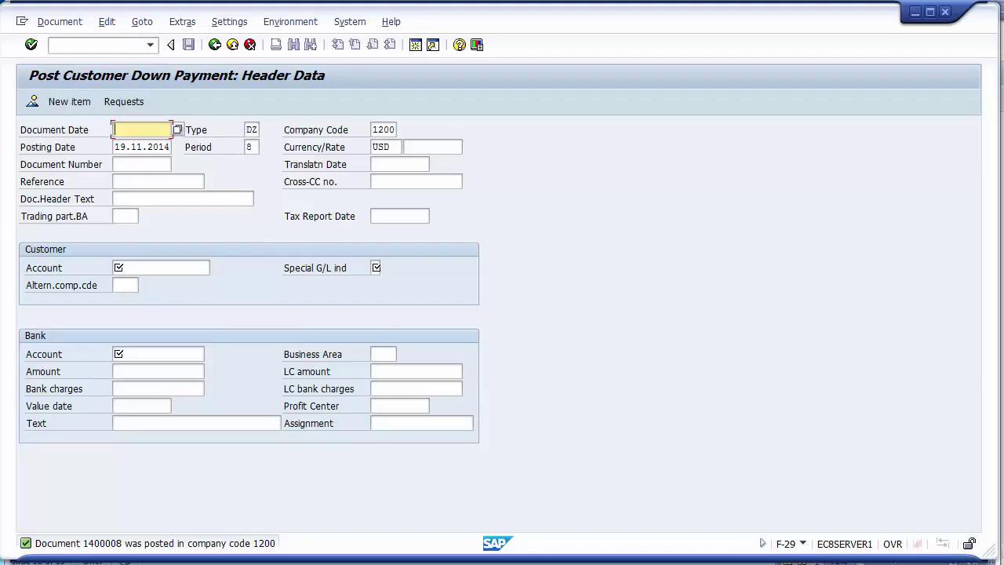
Run the FBL5N line item display for customer 1000000 to list its open items
left_click(427, 501)
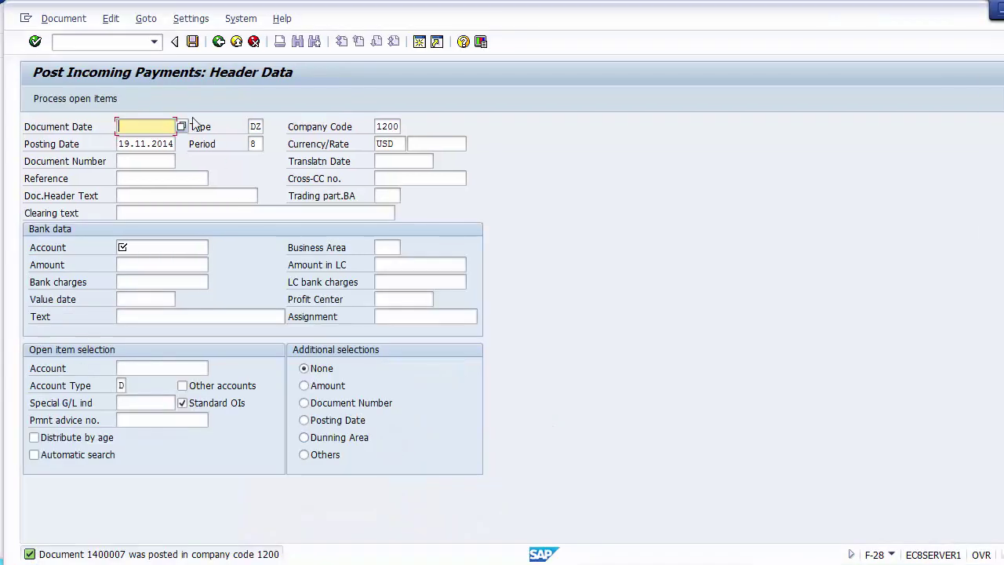
left_click(98, 45)
type("/n")
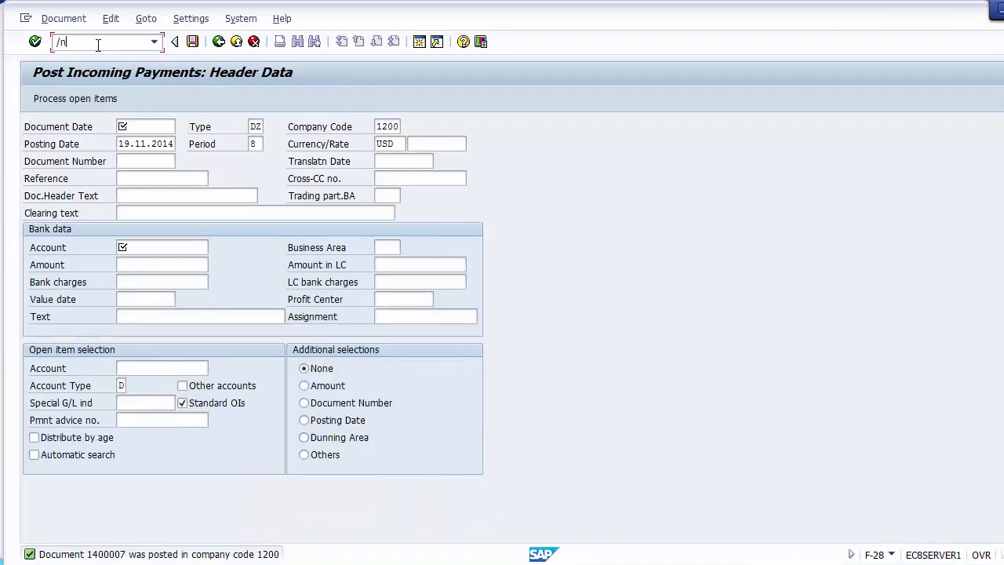
type("fbl5n")
key("Return")
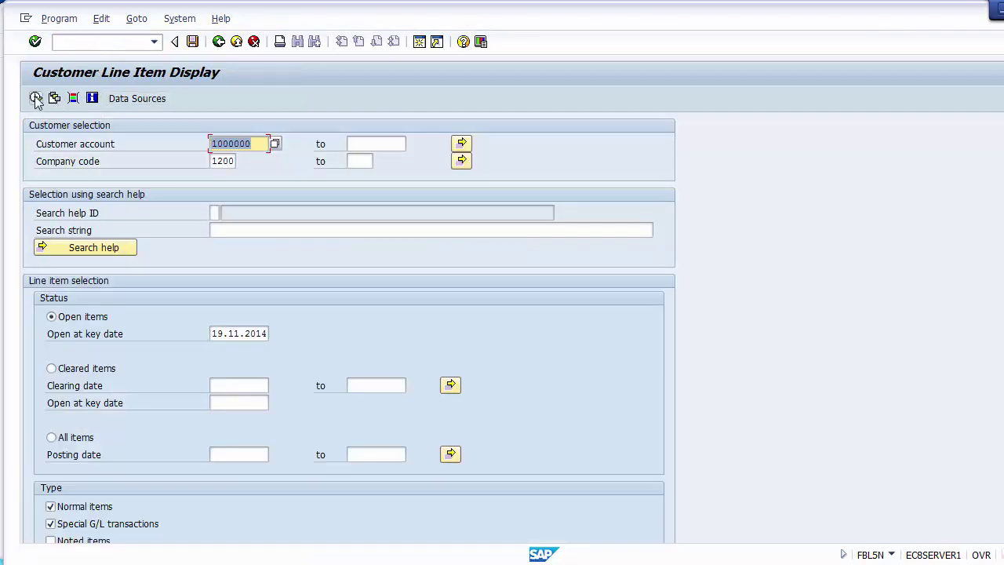
left_click(35, 98)
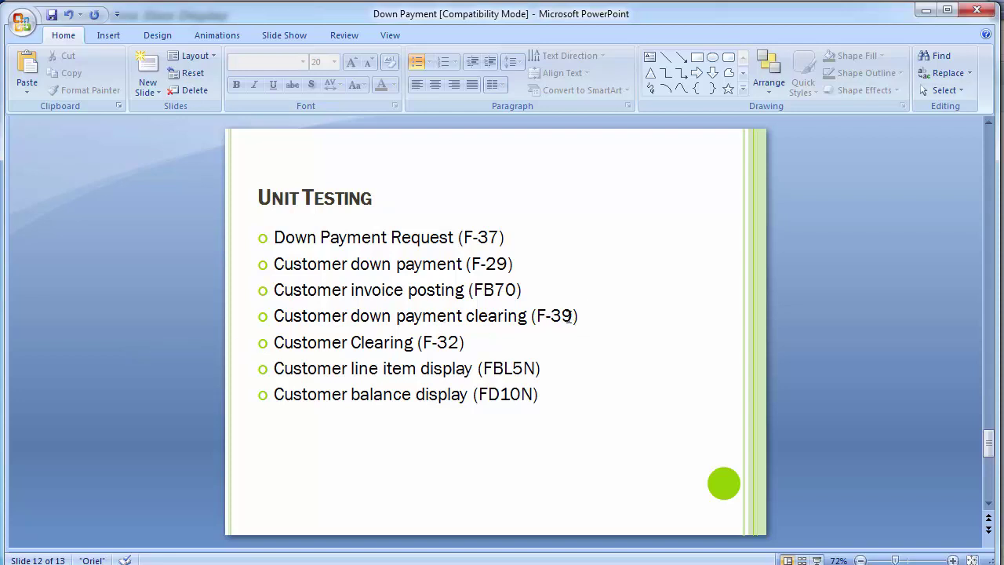
Add 'Incoming Payment (F-28)' as a new checklist bullet below the F-39 item
left_click(578, 316)
key("Return")
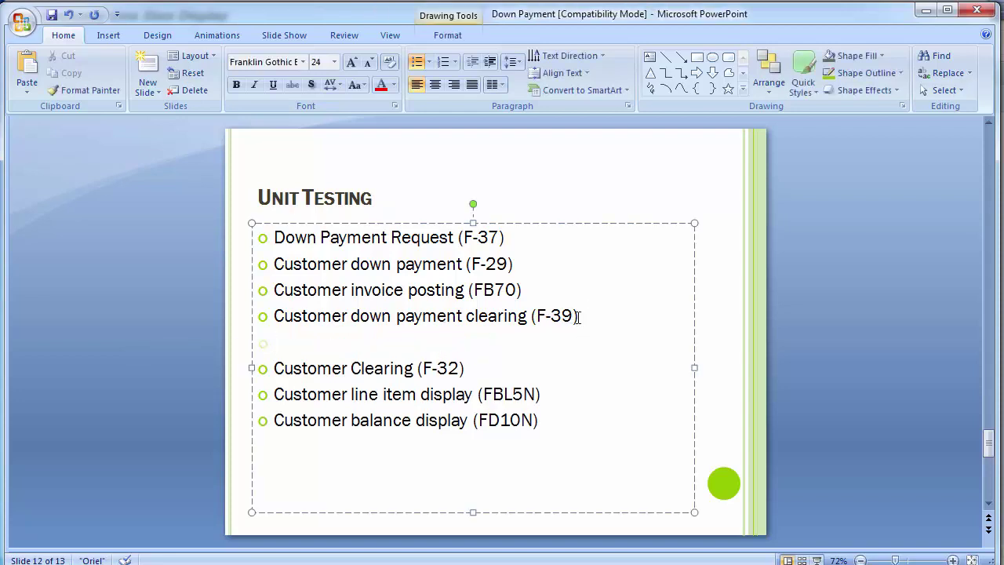
type("Incoming")
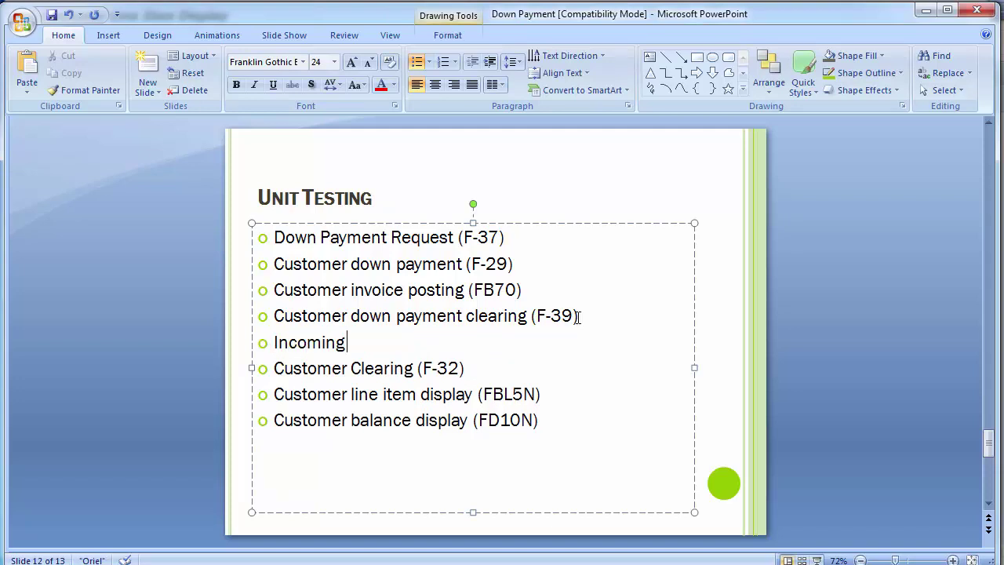
type(" Payment  (")
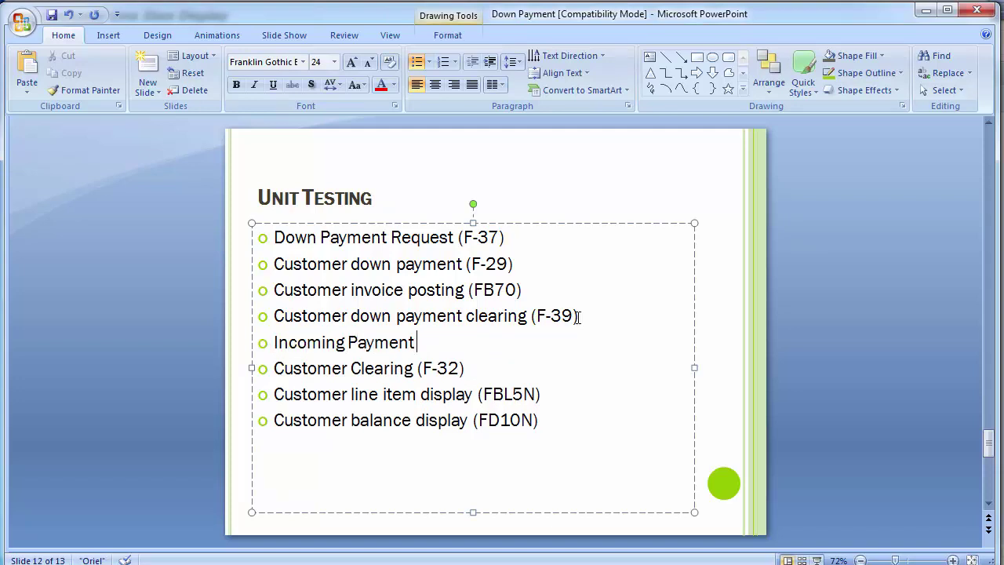
type("F-28)")
left_click(133, 318)
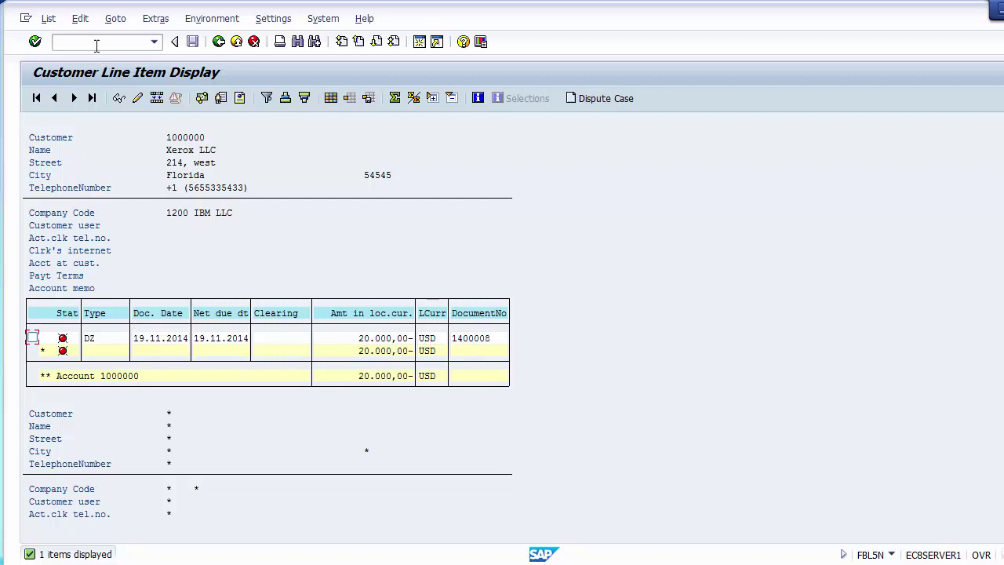
Open the FD10N customer balance display via /nfd10n for customer 1000000, company code 1200
left_click(363, 340)
left_click(86, 44)
type("/n")
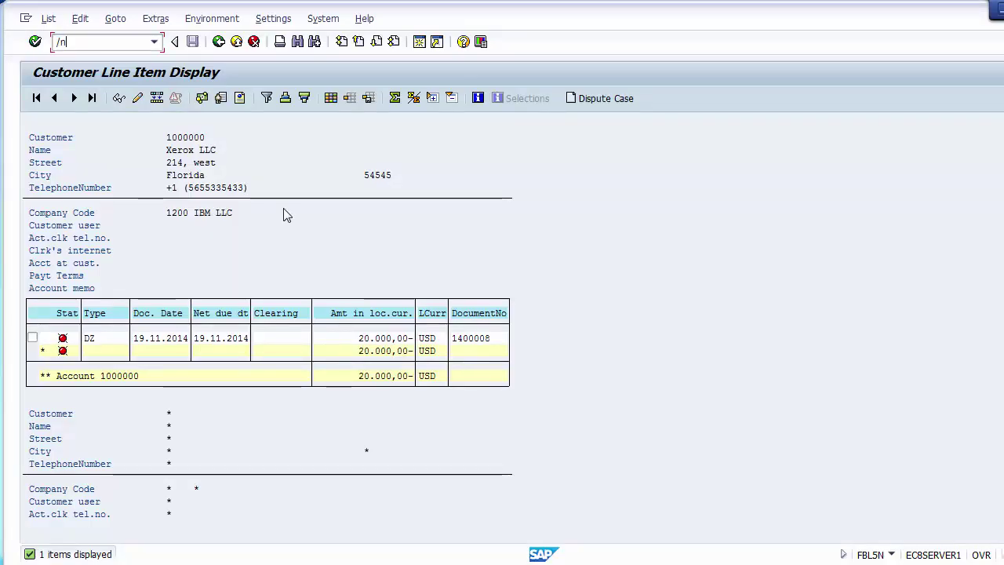
type("fd10n")
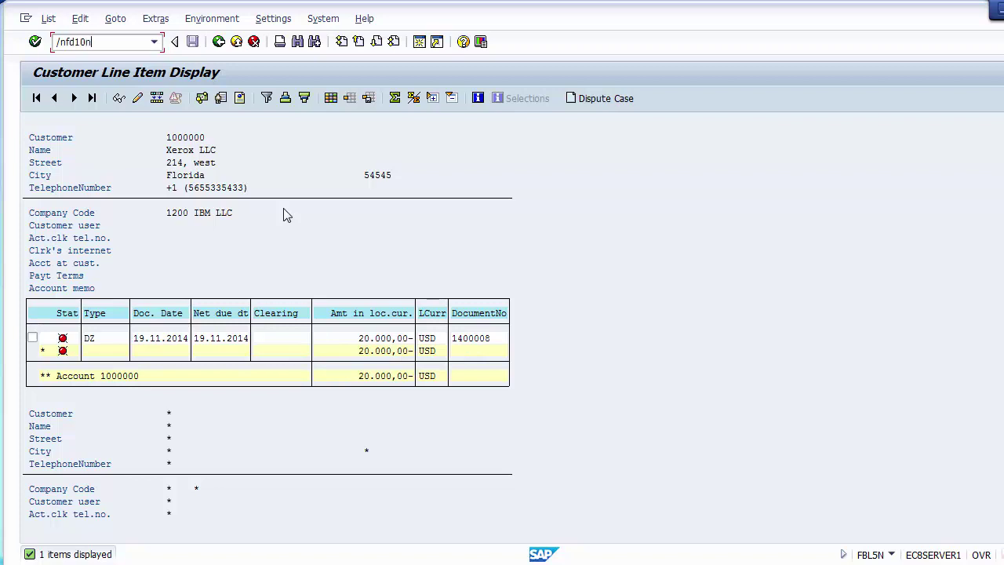
key("Return")
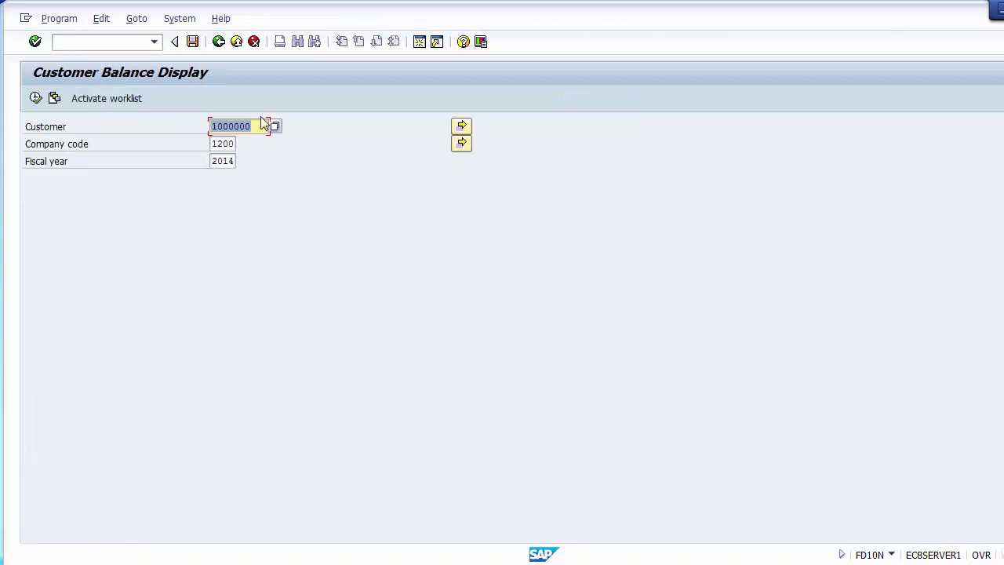
Check the 20.000,00- down payment on FD10N's Special G/L tab, then show the Thank You slide
left_click(35, 98)
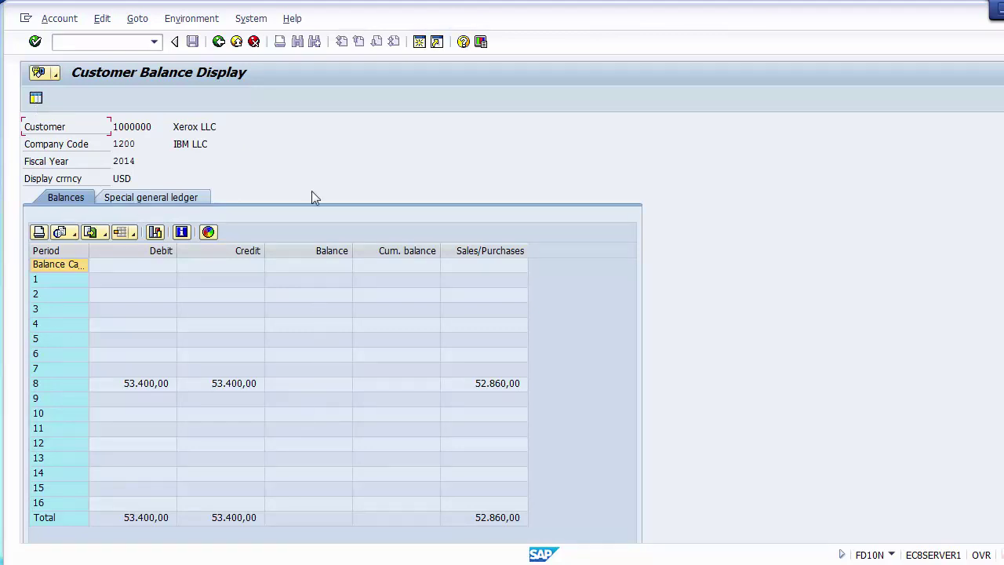
left_click(218, 42)
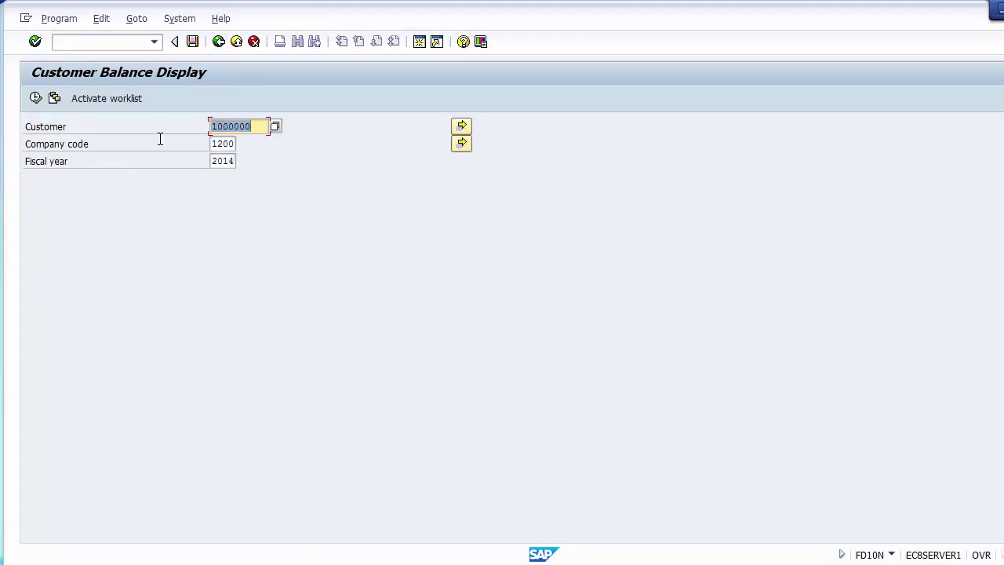
left_click(35, 98)
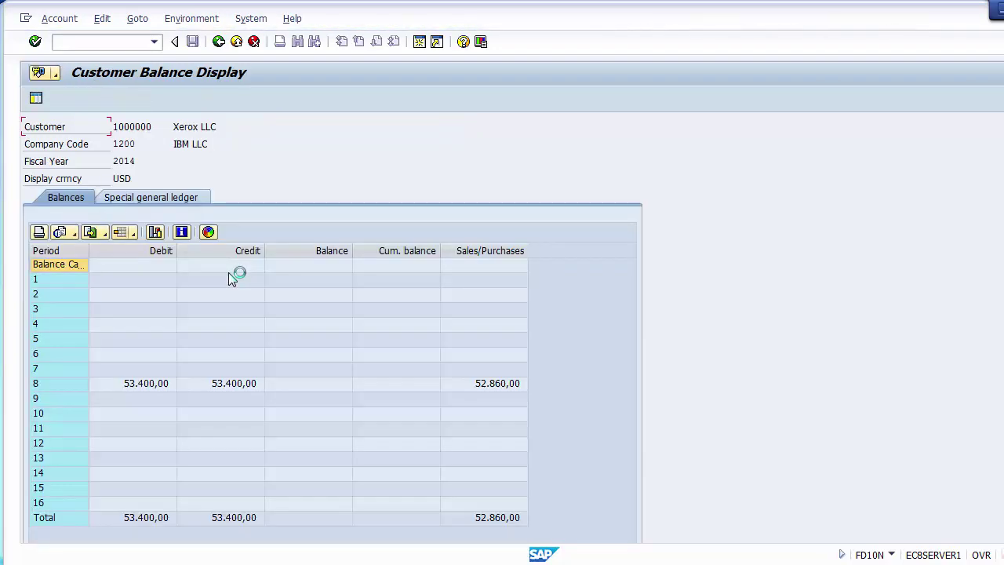
left_click(319, 249)
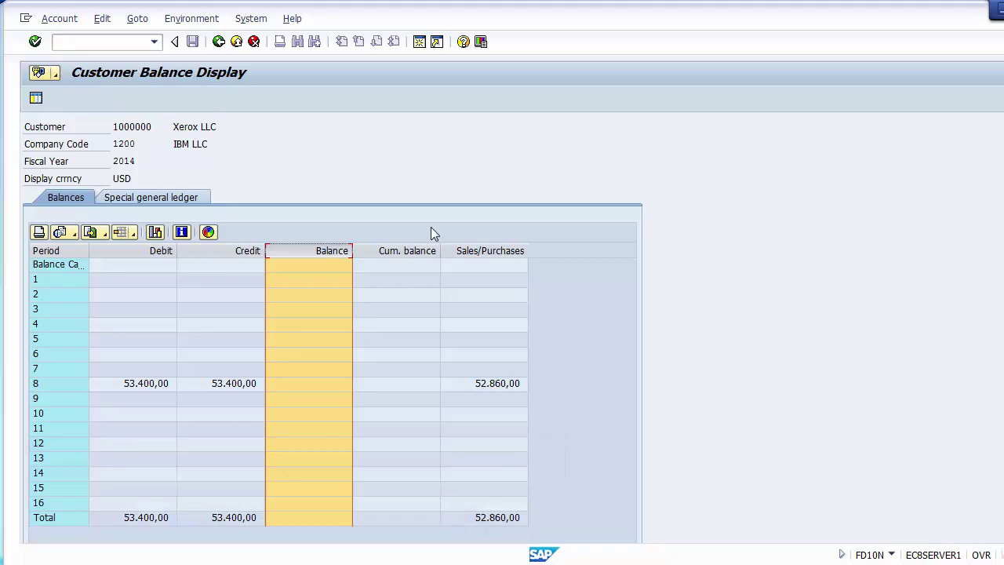
left_click(160, 200)
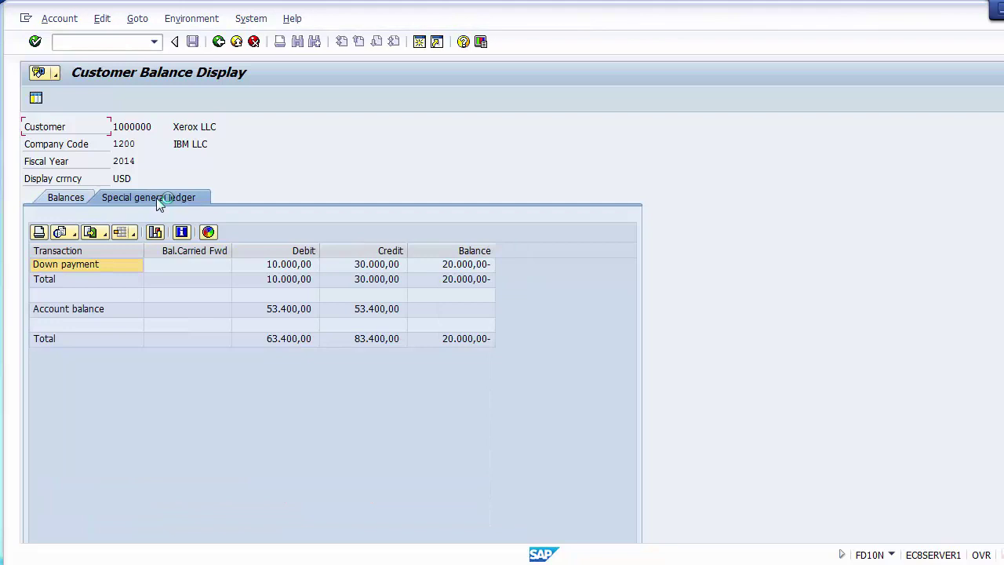
left_click(462, 266)
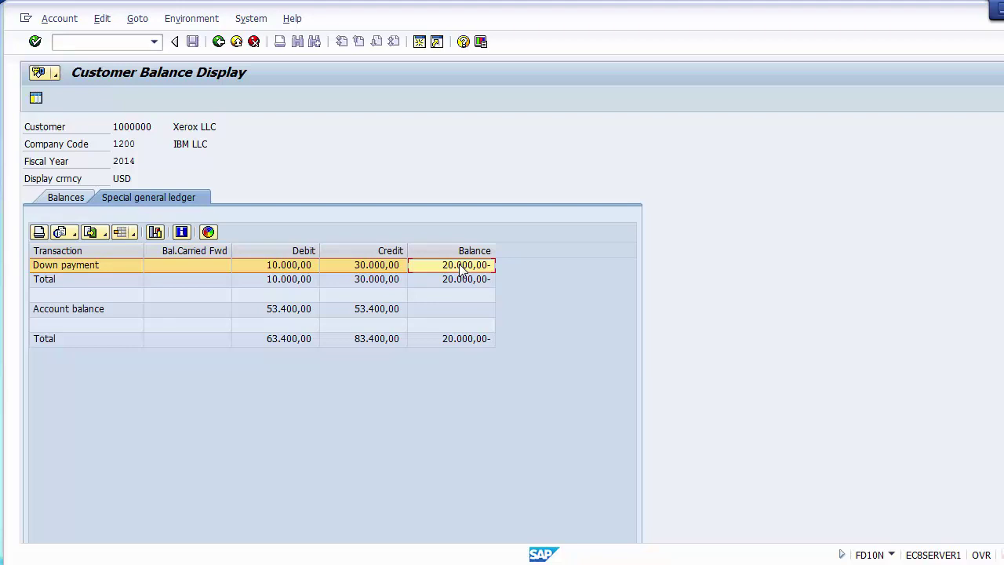
key("alt+Tab")
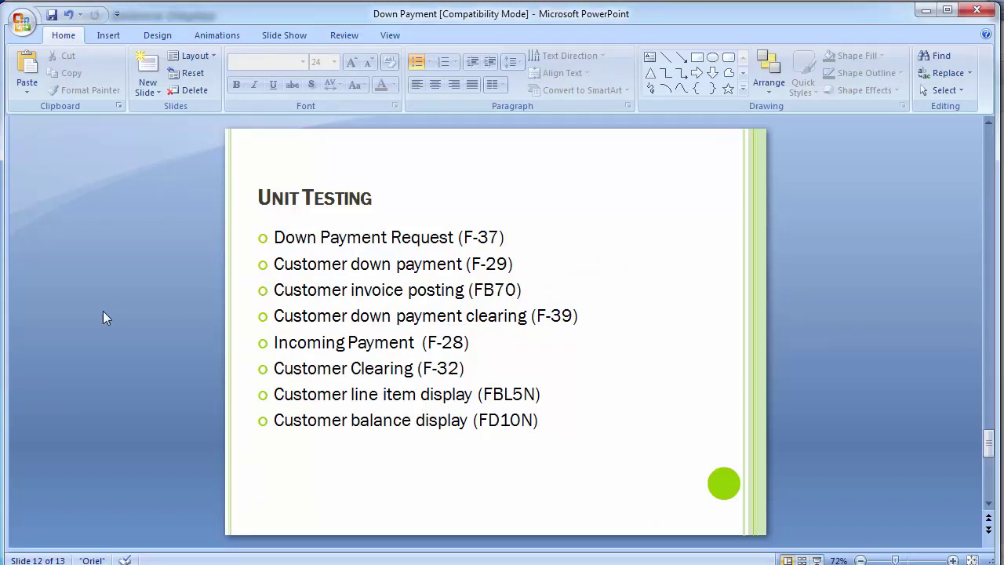
scroll(103, 311, "down", 1)
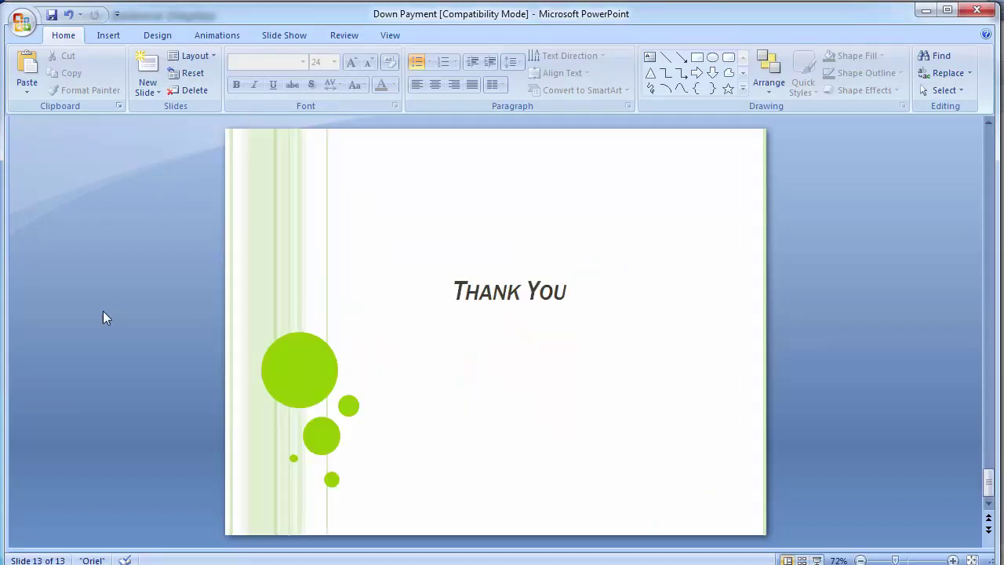